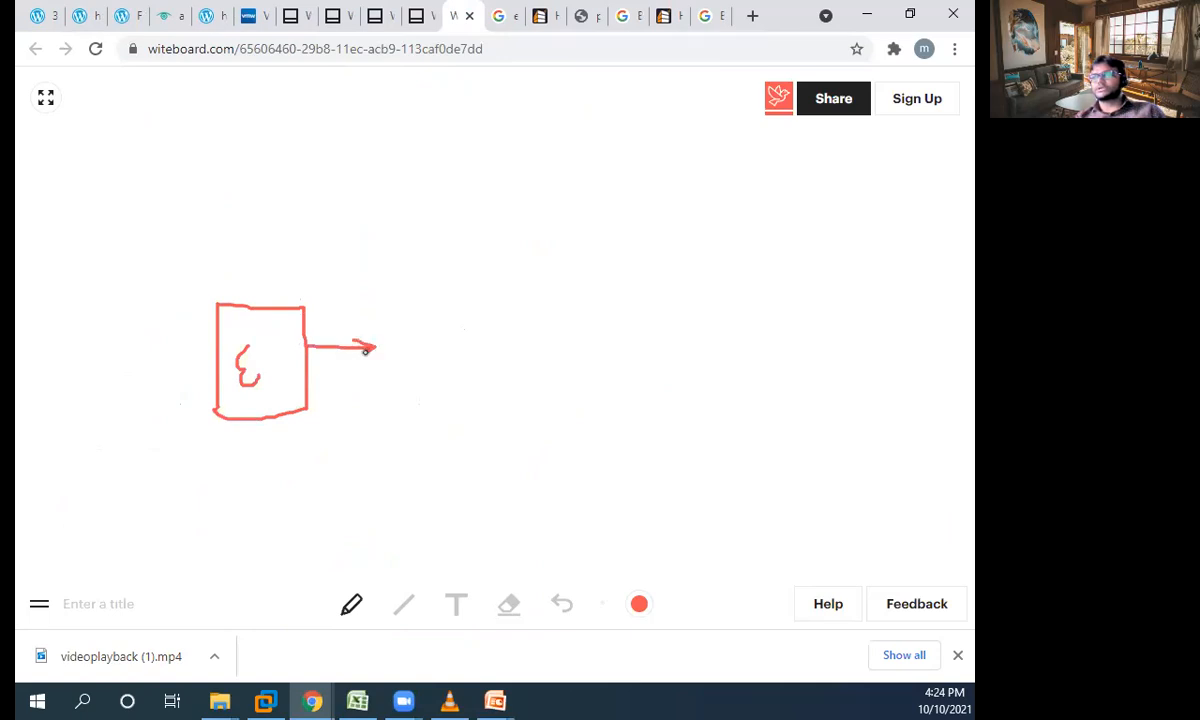
# - Write "Hostd" at the end of the arrow from the E box, circle and underline it, and add three short dashes below
pyautogui.click(345, 104)
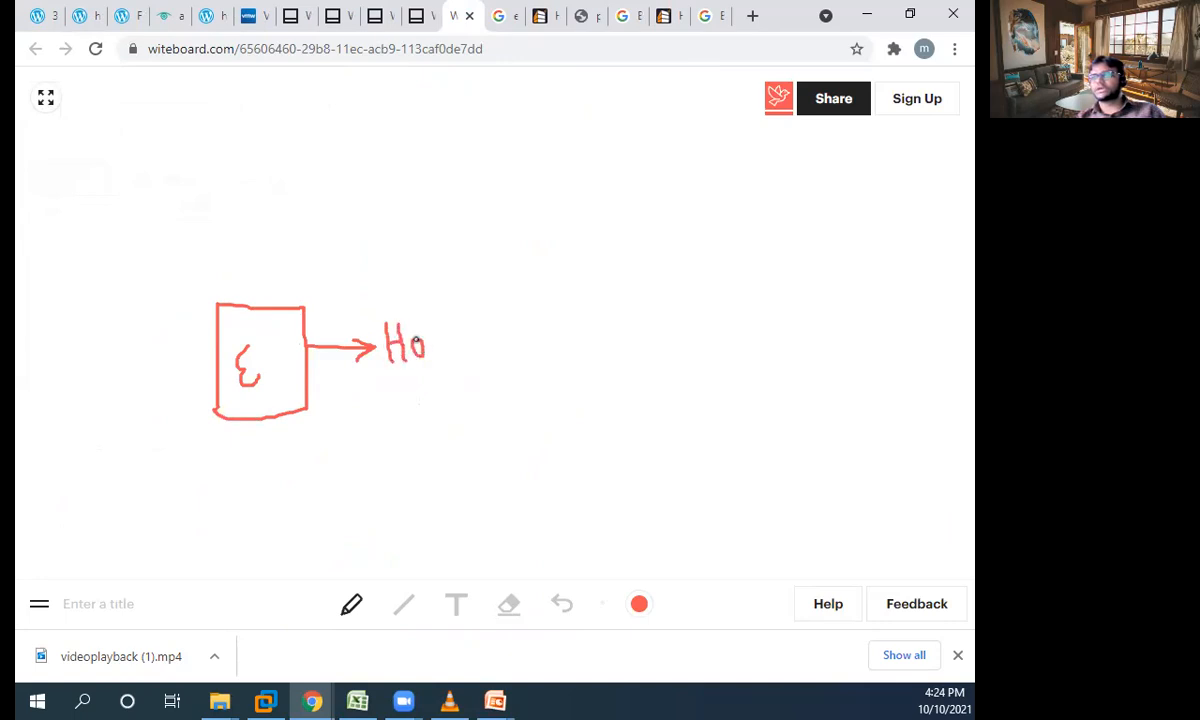
pyautogui.moveTo(453, 306)
pyautogui.mouseDown()
pyautogui.moveTo(461, 352)
pyautogui.moveTo(459, 318)
pyautogui.moveTo(474, 331)
pyautogui.mouseUp()
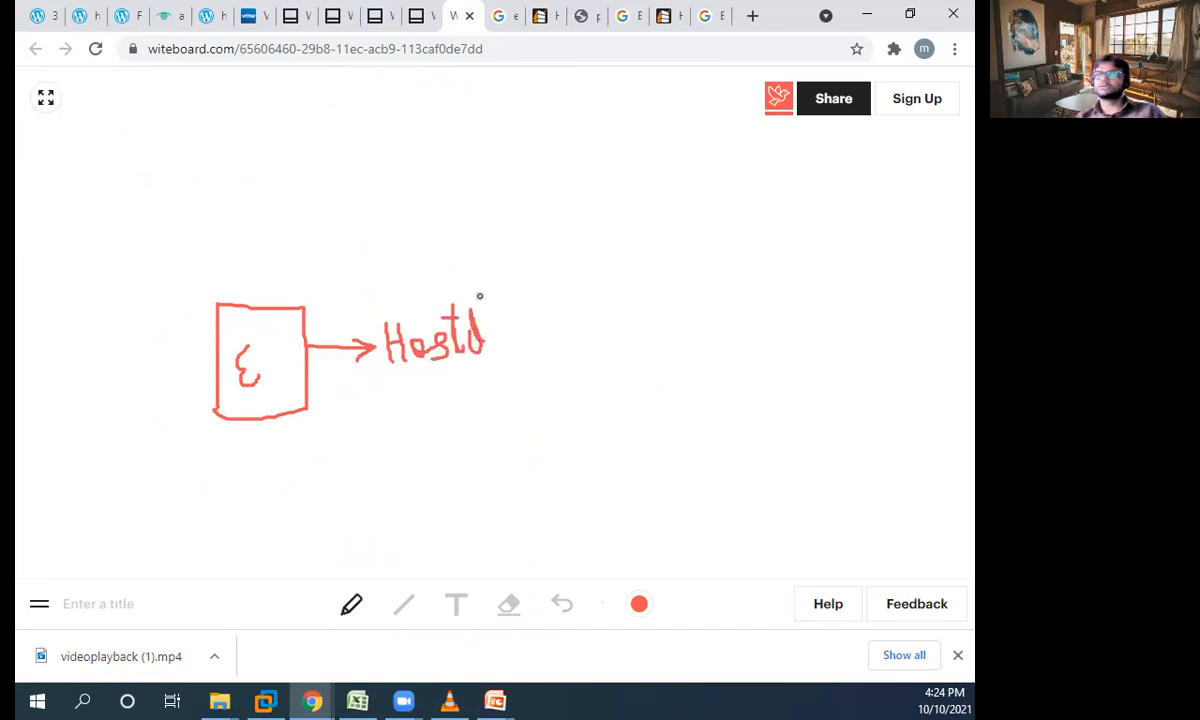
pyautogui.moveTo(480, 286)
pyautogui.mouseDown()
pyautogui.moveTo(407, 295)
pyautogui.moveTo(388, 383)
pyautogui.moveTo(501, 370)
pyautogui.moveTo(448, 268)
pyautogui.mouseUp()
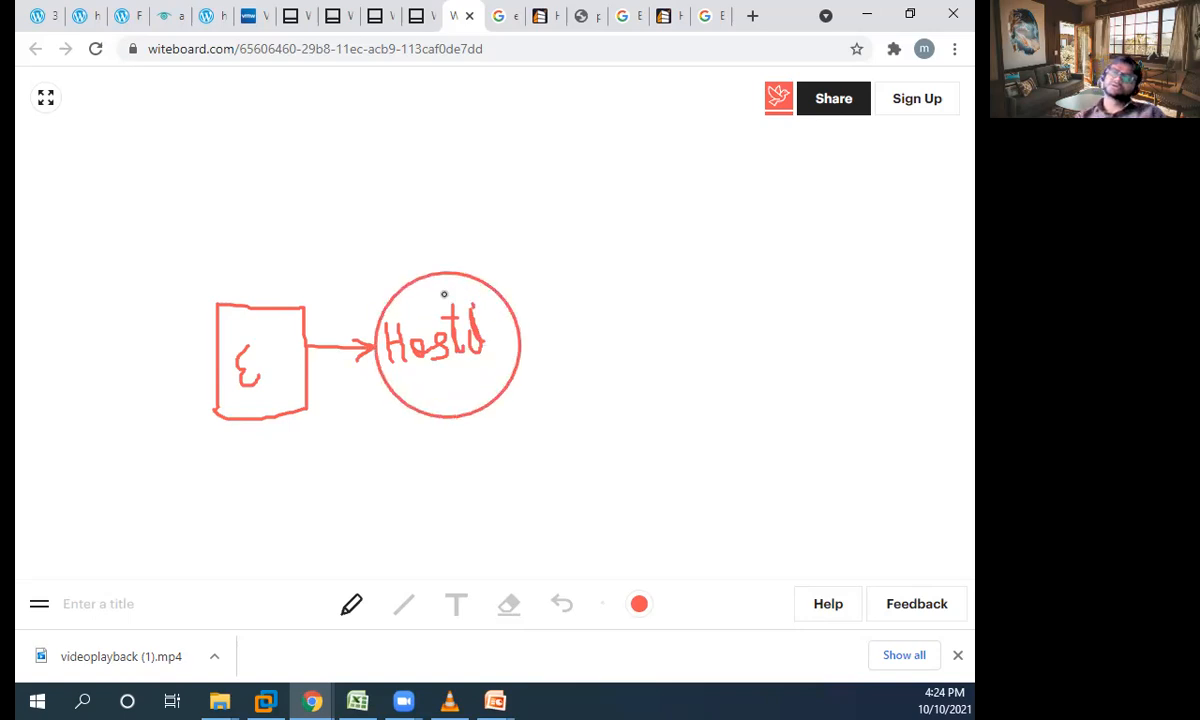
pyautogui.moveTo(390, 433); pyautogui.dragTo(425, 428)
pyautogui.moveTo(382, 459)
pyautogui.mouseDown()
pyautogui.moveTo(396, 456)
pyautogui.moveTo(388, 478)
pyautogui.mouseUp()
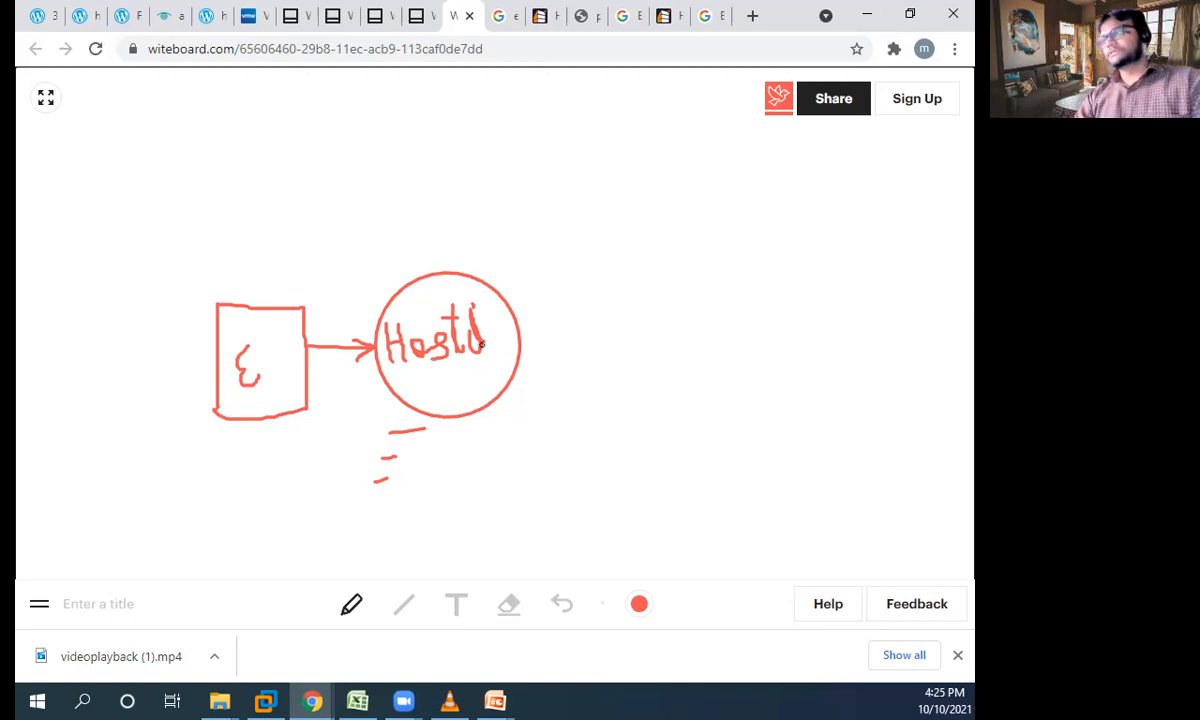
pyautogui.moveTo(390, 377); pyautogui.dragTo(489, 375)
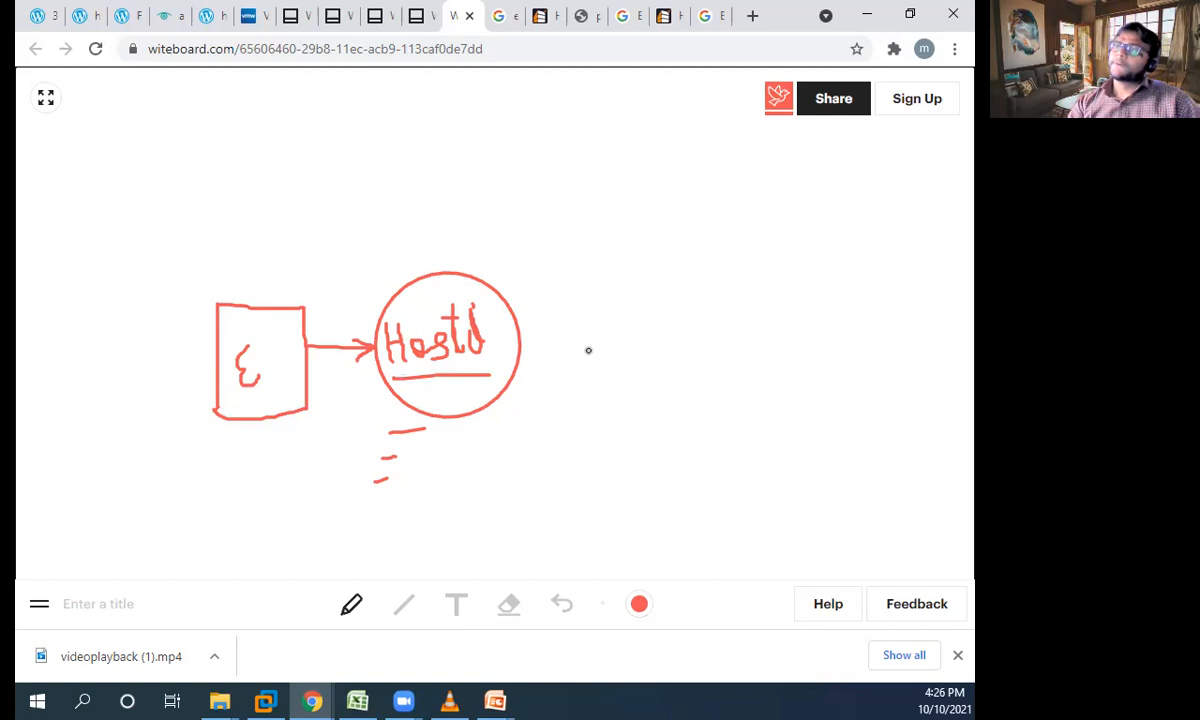
# - Draw a box labelled "VC", run a red arrow to it from the top of the E box, and underline the label
pyautogui.moveTo(665, 168); pyautogui.dragTo(684, 258)
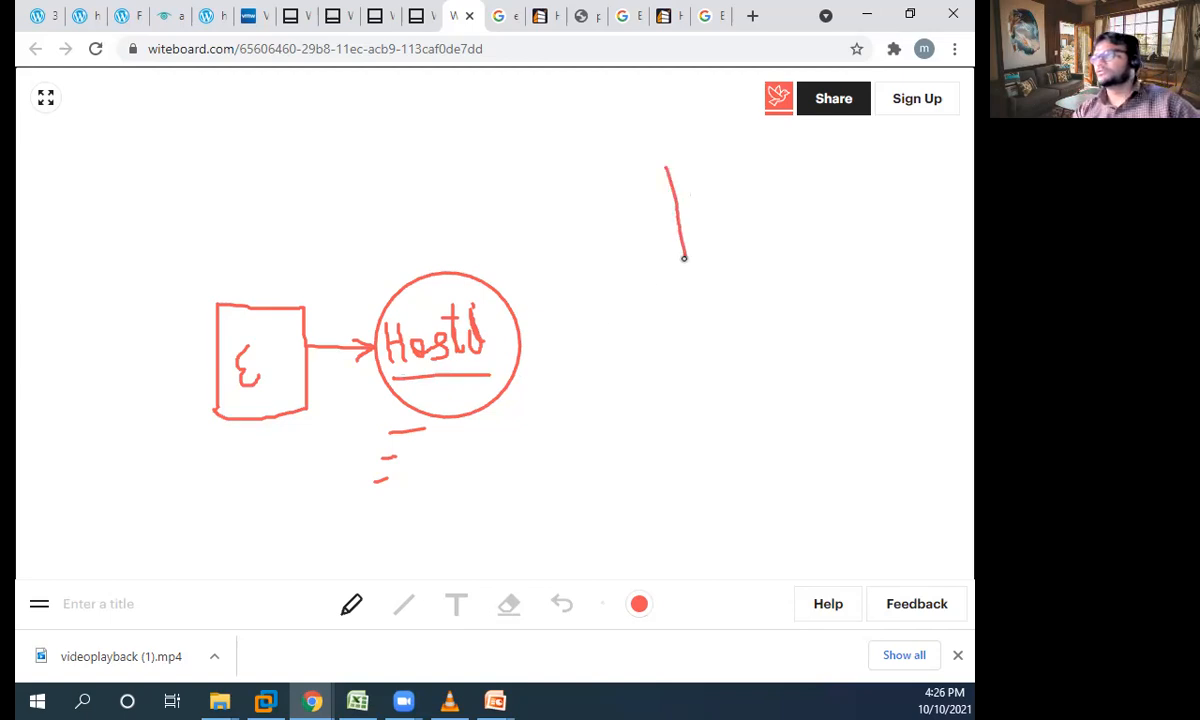
pyautogui.moveTo(667, 170)
pyautogui.mouseDown()
pyautogui.moveTo(797, 157)
pyautogui.moveTo(782, 260)
pyautogui.moveTo(694, 271)
pyautogui.moveTo(684, 257)
pyautogui.mouseUp()
pyautogui.moveTo(249, 306)
pyautogui.mouseDown()
pyautogui.moveTo(345, 227)
pyautogui.moveTo(545, 215)
pyautogui.moveTo(677, 229)
pyautogui.moveTo(648, 270)
pyautogui.moveTo(676, 229)
pyautogui.moveTo(636, 213)
pyautogui.mouseUp()
pyautogui.moveTo(704, 179)
pyautogui.mouseDown()
pyautogui.moveTo(725, 193)
pyautogui.moveTo(727, 170)
pyautogui.moveTo(777, 186)
pyautogui.mouseUp()
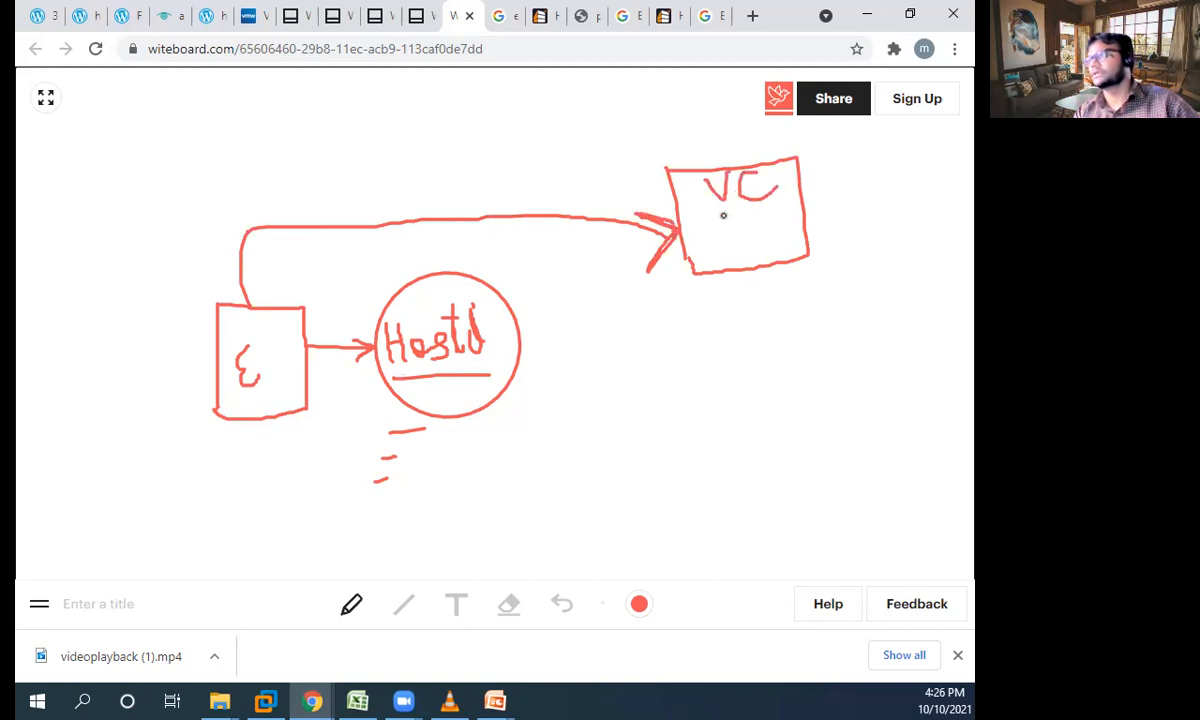
pyautogui.moveTo(695, 240); pyautogui.dragTo(802, 221)
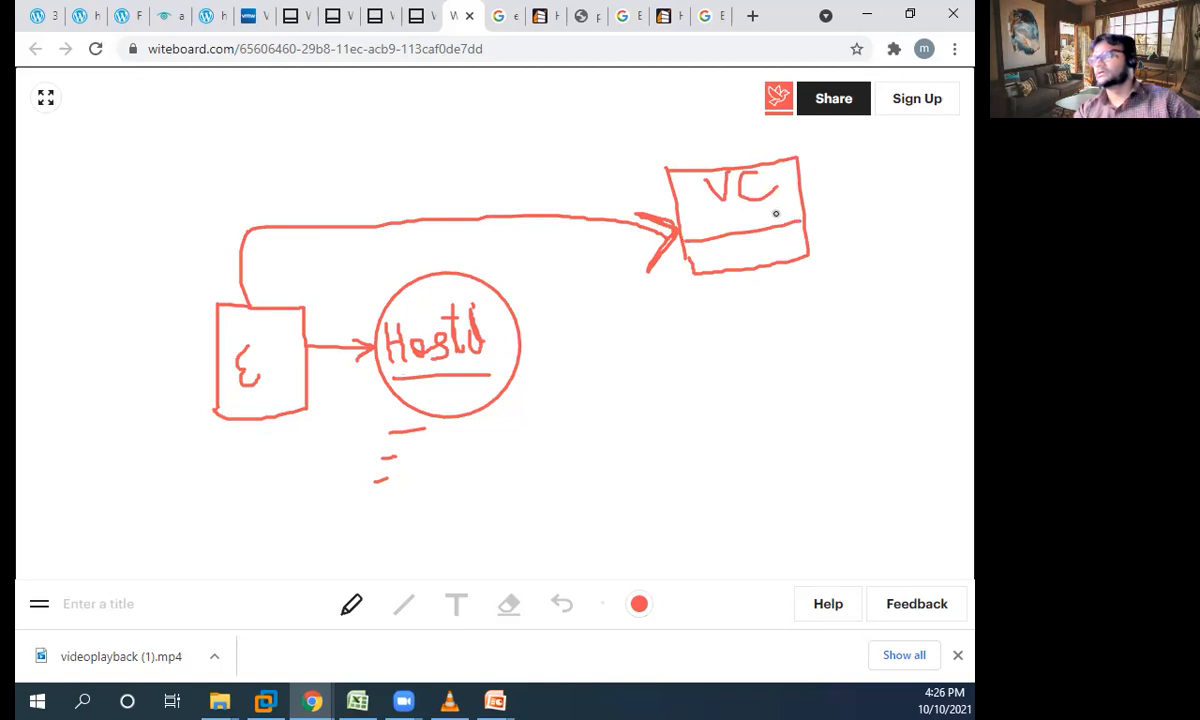
# - Change the pen colour to green and draw a return line from the VC box to the E box with direction arrowheads
pyautogui.click(639, 605)
pyautogui.click(719, 568)
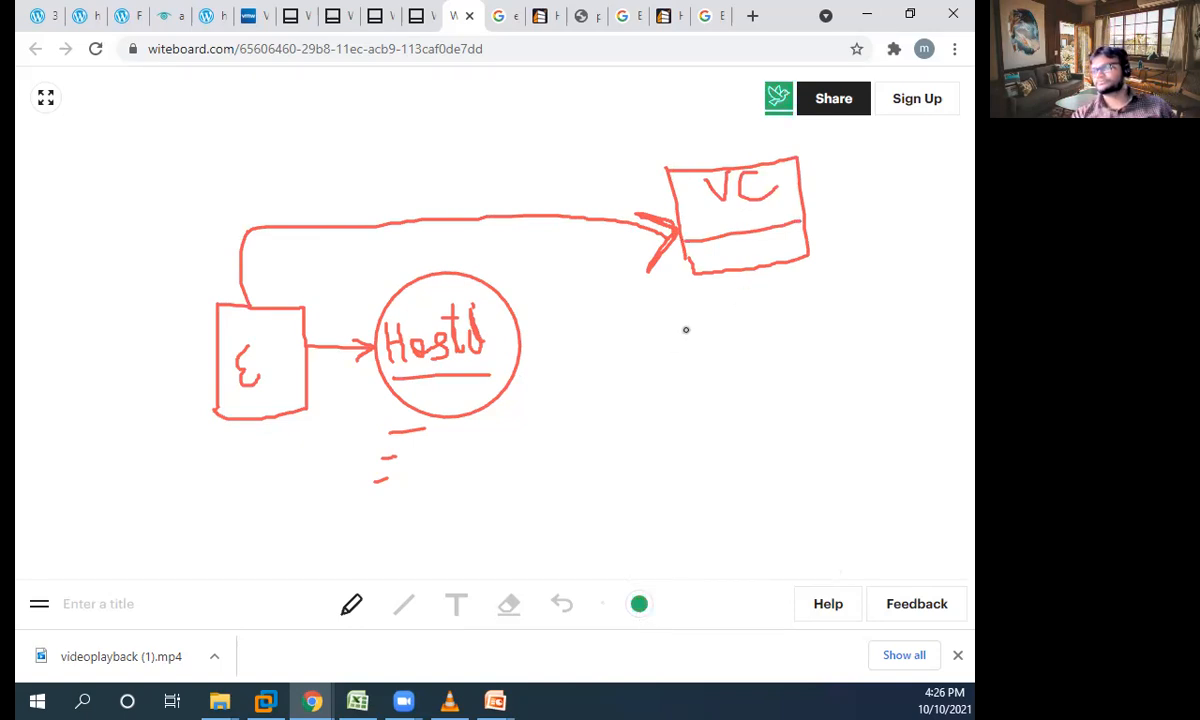
pyautogui.moveTo(732, 270)
pyautogui.mouseDown()
pyautogui.moveTo(729, 415)
pyautogui.moveTo(586, 444)
pyautogui.moveTo(299, 468)
pyautogui.moveTo(288, 418)
pyautogui.moveTo(303, 431)
pyautogui.moveTo(290, 417)
pyautogui.moveTo(282, 435)
pyautogui.moveTo(296, 420)
pyautogui.mouseUp()
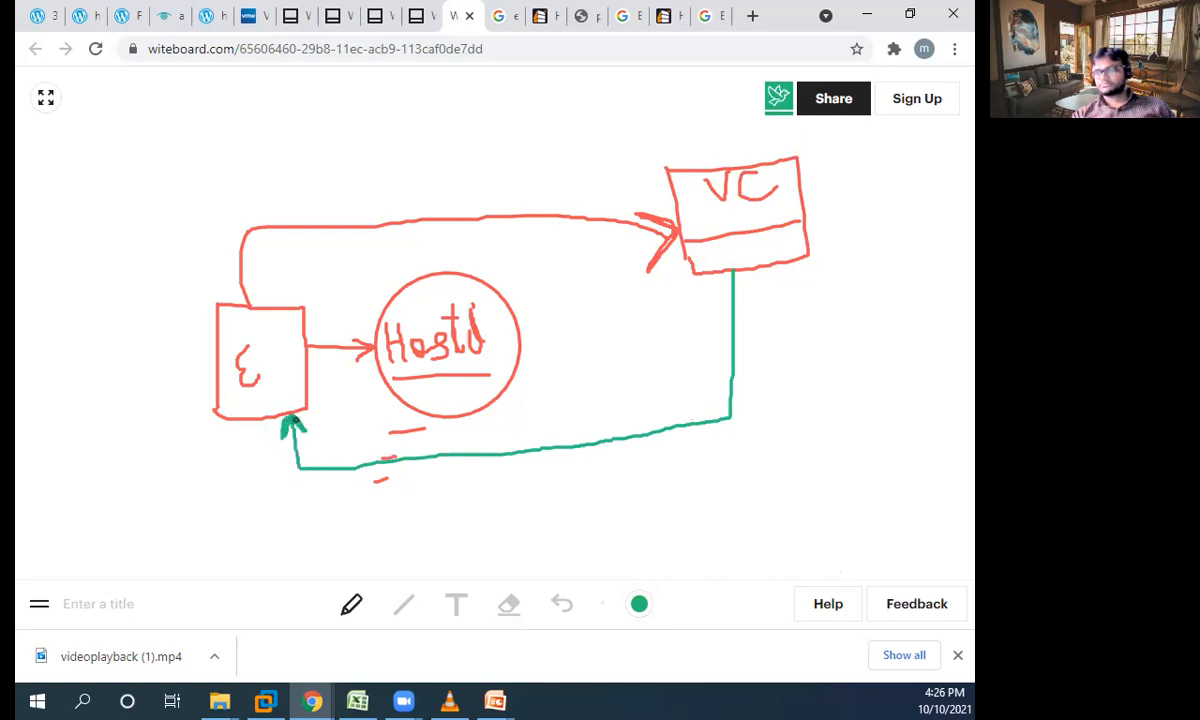
pyautogui.moveTo(722, 320); pyautogui.dragTo(744, 322)
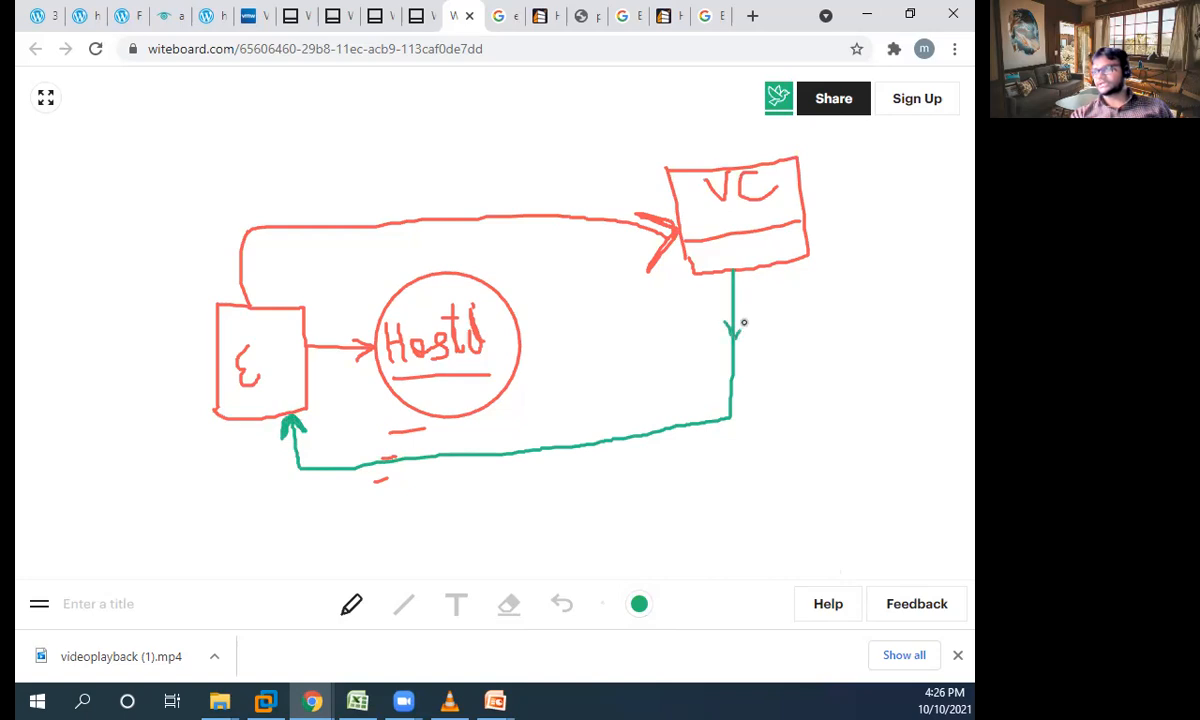
pyautogui.moveTo(527, 433)
pyautogui.mouseDown()
pyautogui.moveTo(510, 452)
pyautogui.moveTo(529, 473)
pyautogui.mouseUp()
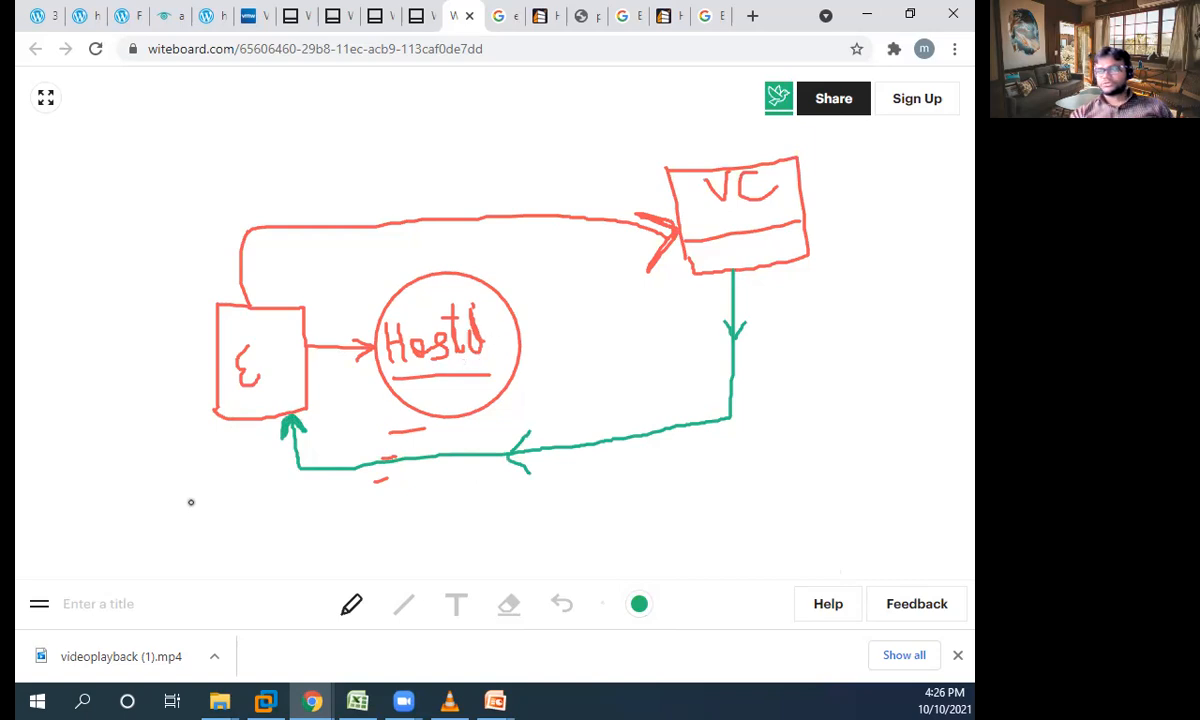
# - Draw a green line from the E box's lower corner, write "VPXA" beside it, and circle and underline the label
pyautogui.moveTo(217, 408); pyautogui.dragTo(176, 428)
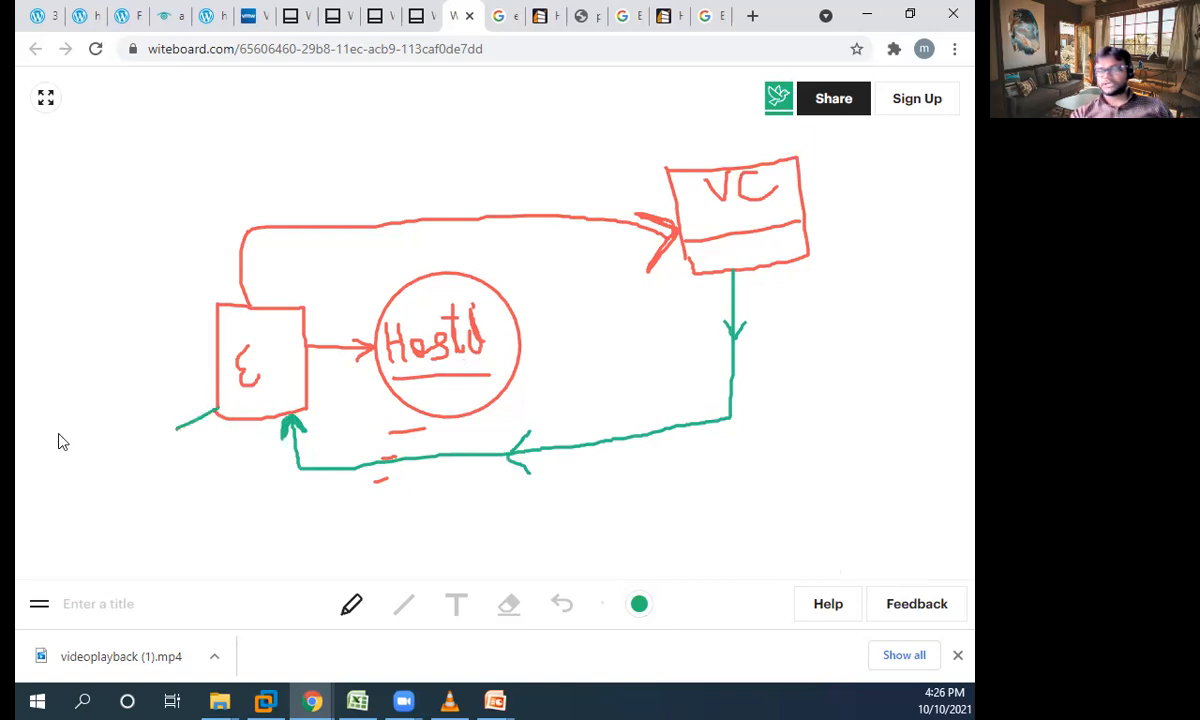
pyautogui.moveTo(95, 415)
pyautogui.mouseDown()
pyautogui.moveTo(108, 460)
pyautogui.moveTo(122, 413)
pyautogui.moveTo(117, 462)
pyautogui.moveTo(120, 440)
pyautogui.moveTo(180, 456)
pyautogui.mouseUp()
pyautogui.moveTo(168, 408)
pyautogui.mouseDown()
pyautogui.moveTo(187, 418)
pyautogui.moveTo(195, 446)
pyautogui.mouseUp()
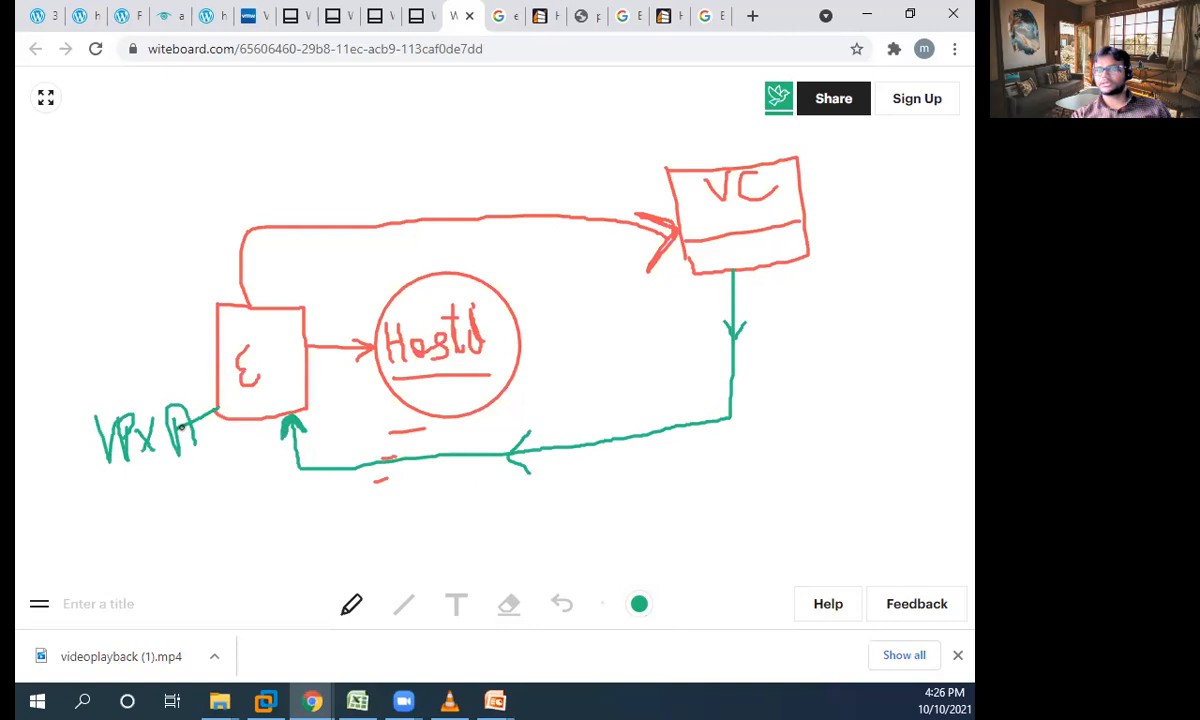
pyautogui.moveTo(190, 388)
pyautogui.mouseDown()
pyautogui.moveTo(102, 383)
pyautogui.moveTo(99, 482)
pyautogui.moveTo(212, 460)
pyautogui.moveTo(173, 370)
pyautogui.mouseUp()
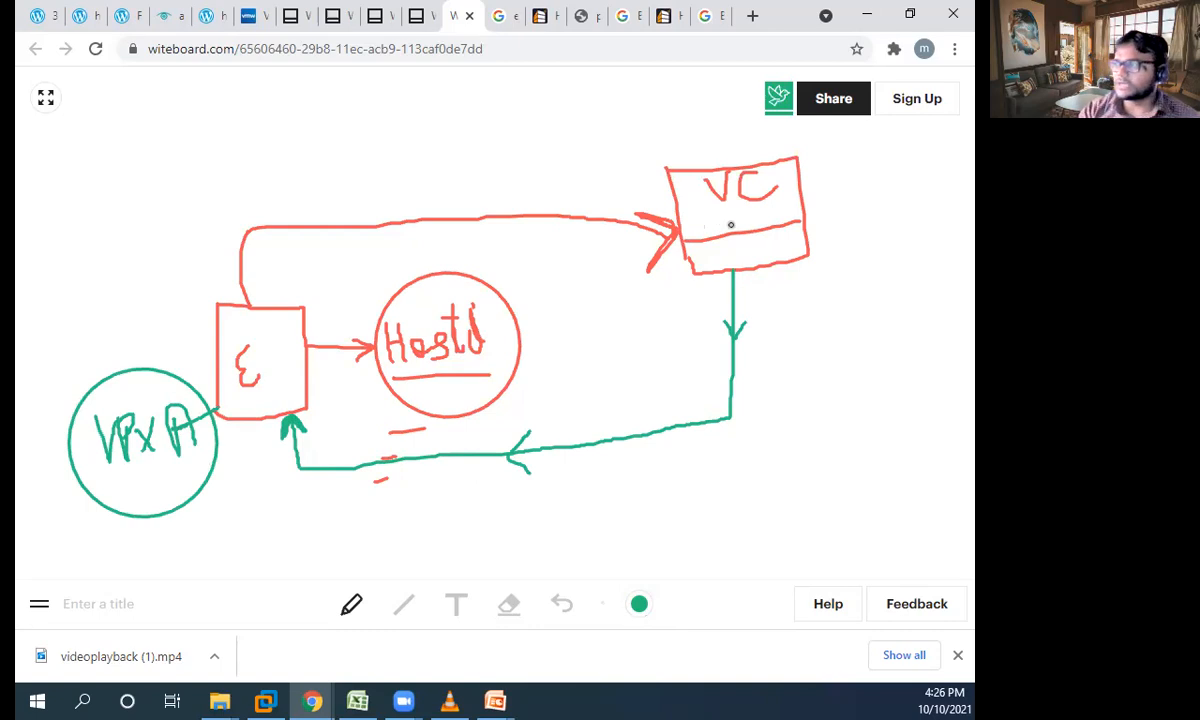
pyautogui.moveTo(123, 477); pyautogui.dragTo(198, 467)
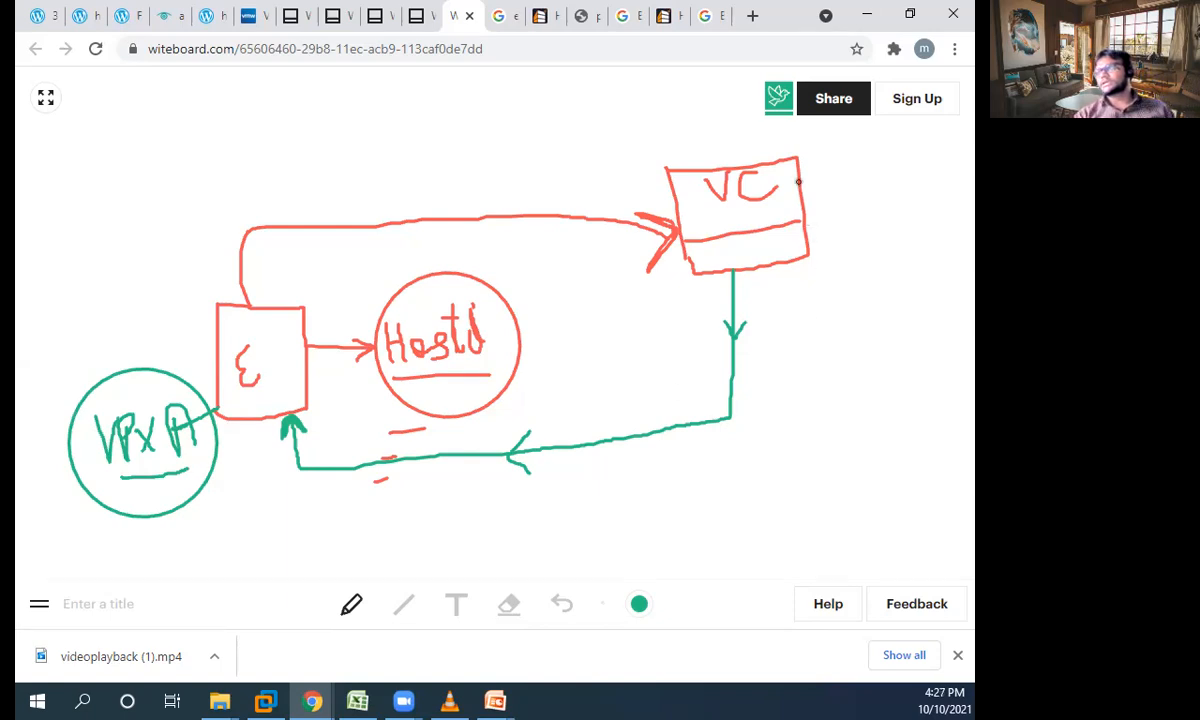
# - Draw a green arrow out of the VC box to the label "vpxd" and circle the label
pyautogui.moveTo(798, 181)
pyautogui.mouseDown()
pyautogui.moveTo(840, 176)
pyautogui.moveTo(828, 187)
pyautogui.moveTo(843, 230)
pyautogui.moveTo(851, 205)
pyautogui.moveTo(865, 212)
pyautogui.moveTo(866, 242)
pyautogui.moveTo(862, 213)
pyautogui.moveTo(880, 232)
pyautogui.moveTo(912, 212)
pyautogui.mouseUp()
pyautogui.moveTo(900, 162)
pyautogui.mouseDown()
pyautogui.moveTo(919, 209)
pyautogui.moveTo(894, 167)
pyautogui.moveTo(826, 229)
pyautogui.moveTo(949, 224)
pyautogui.moveTo(899, 164)
pyautogui.mouseUp()
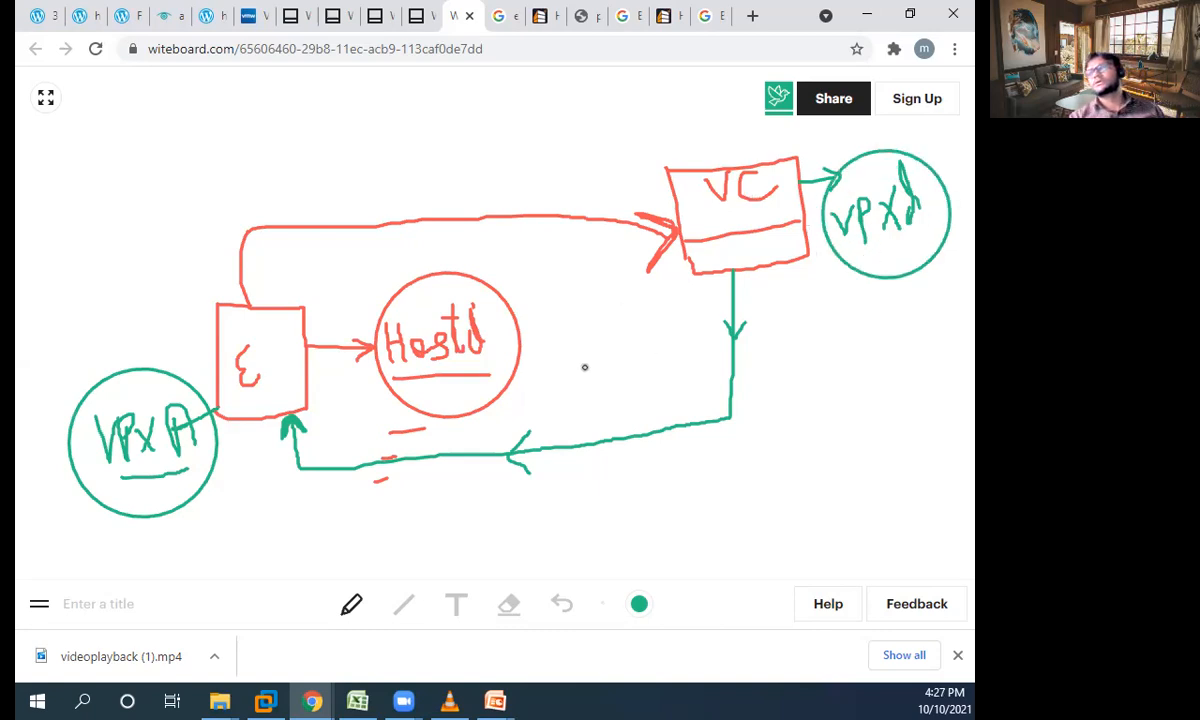
# - Emphasize the three services with green tick marks at Hostd and VPXA, an outline around VPXA, and an underline below vpxd
pyautogui.moveTo(517, 332); pyautogui.dragTo(541, 330)
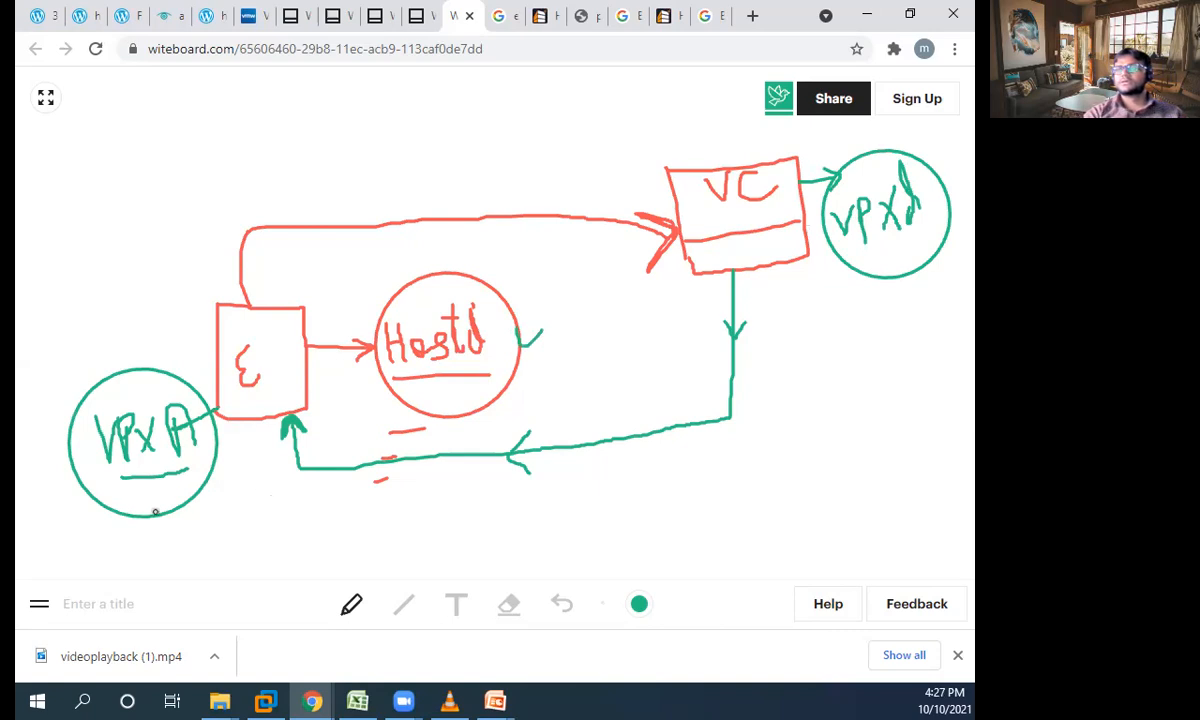
pyautogui.moveTo(118, 480)
pyautogui.mouseDown()
pyautogui.moveTo(78, 418)
pyautogui.moveTo(170, 390)
pyautogui.moveTo(205, 455)
pyautogui.moveTo(168, 474)
pyautogui.mouseUp()
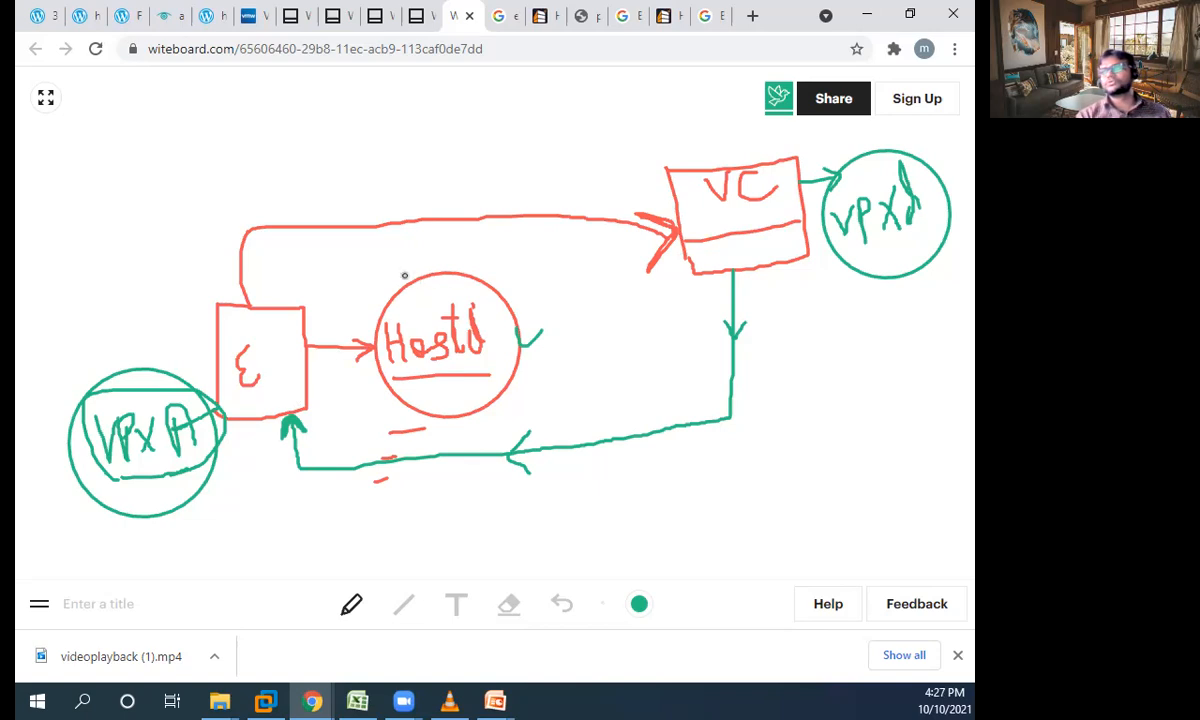
pyautogui.moveTo(385, 260)
pyautogui.mouseDown()
pyautogui.moveTo(400, 281)
pyautogui.moveTo(436, 261)
pyautogui.mouseUp()
pyautogui.moveTo(130, 350); pyautogui.dragTo(181, 343)
pyautogui.moveTo(866, 268); pyautogui.dragTo(922, 240)
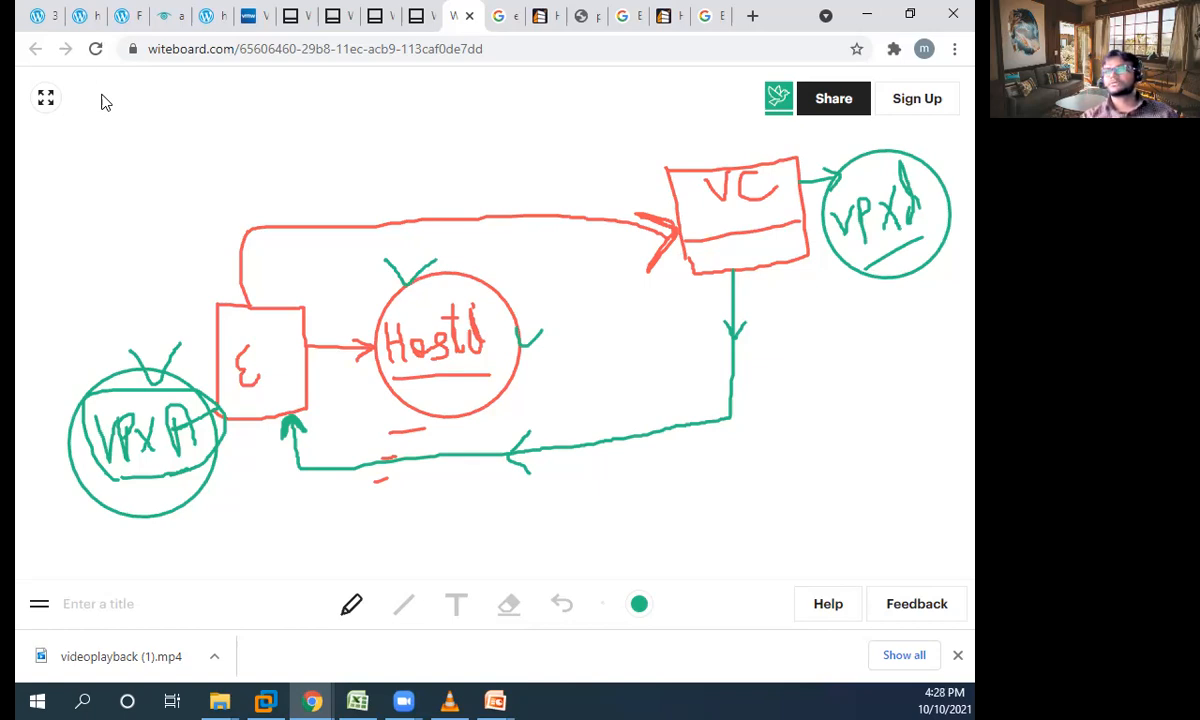
# - Review the Components of High Availability diagram and component list in the WordPress class article
pyautogui.click(48, 14)
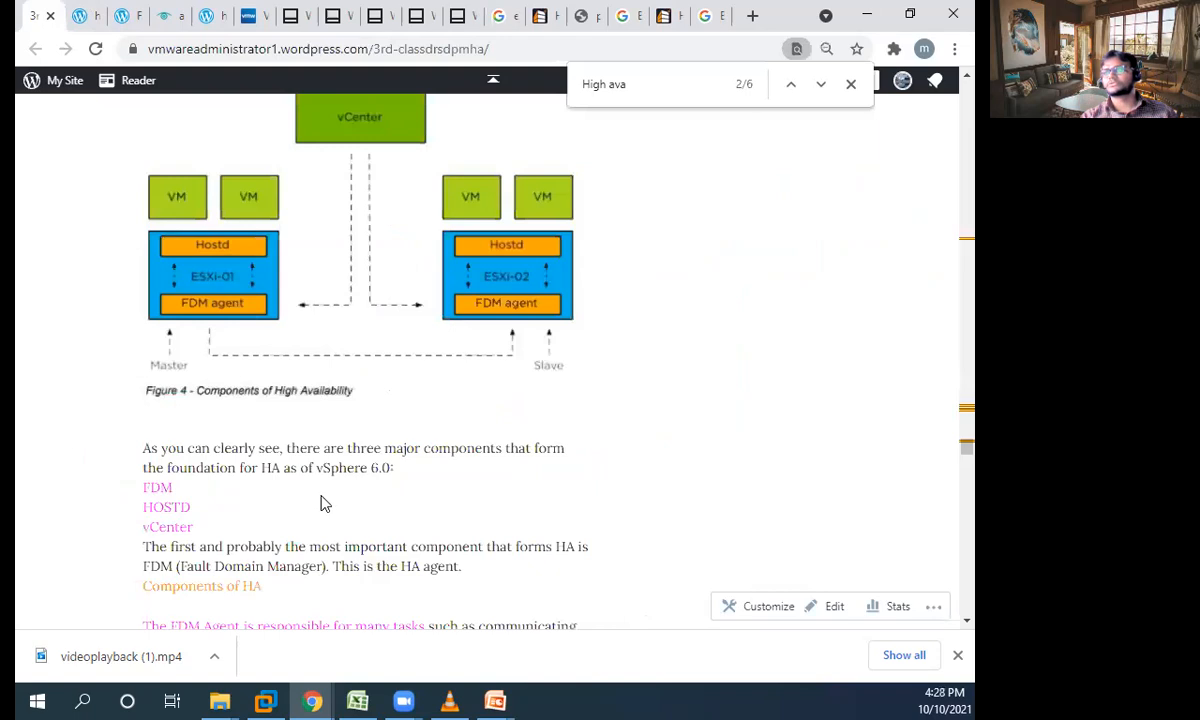
pyautogui.scroll(-1, 230, 496)
pyautogui.scroll(2, 254, 402)
pyautogui.scroll(-1, 263, 383)
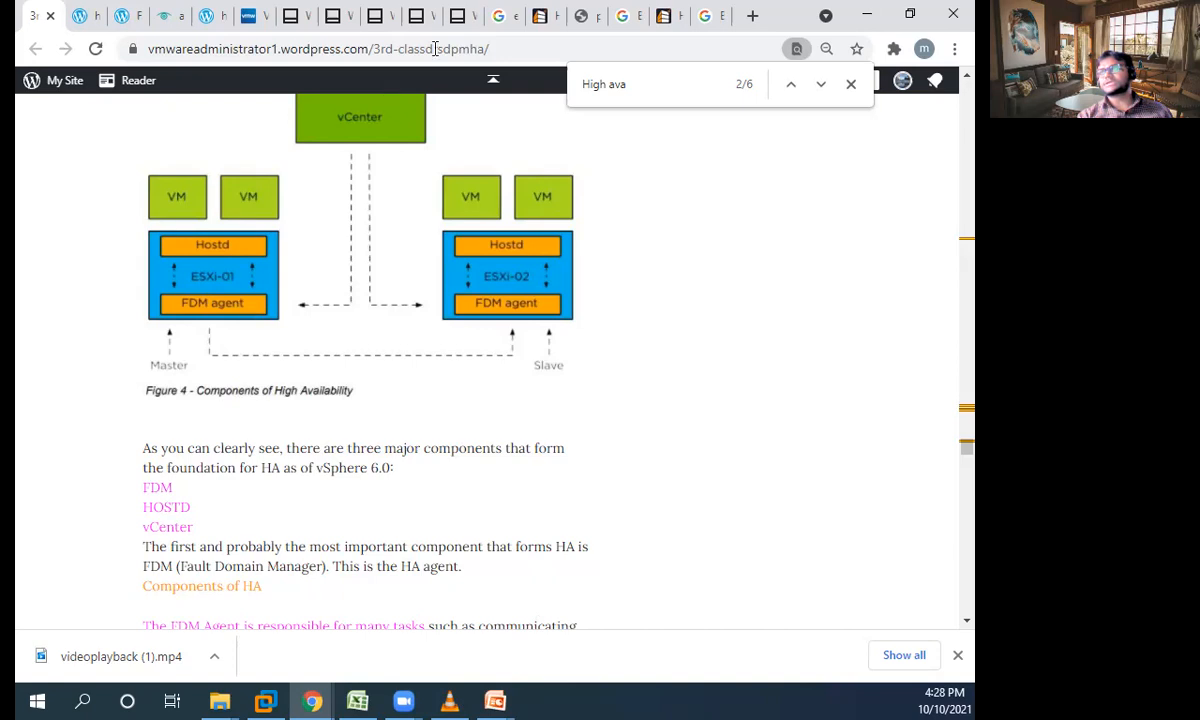
# - Return to the whiteboard, write "FDM" in a green box above the E box, and draw a line linking them
pyautogui.click(464, 10)
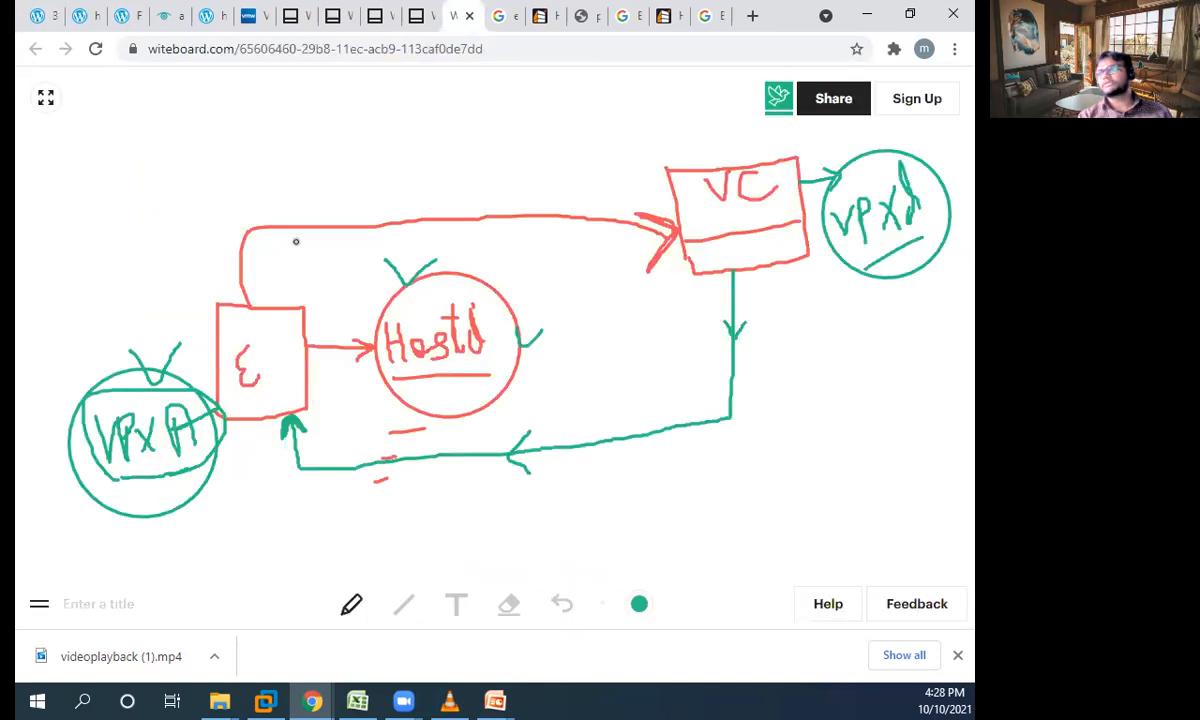
pyautogui.moveTo(265, 167)
pyautogui.mouseDown()
pyautogui.moveTo(254, 208)
pyautogui.moveTo(267, 186)
pyautogui.moveTo(280, 206)
pyautogui.moveTo(283, 188)
pyautogui.moveTo(296, 188)
pyautogui.mouseUp()
pyautogui.moveTo(305, 200)
pyautogui.mouseDown()
pyautogui.moveTo(306, 160)
pyautogui.moveTo(340, 170)
pyautogui.moveTo(230, 150)
pyautogui.moveTo(220, 190)
pyautogui.moveTo(350, 228)
pyautogui.moveTo(367, 157)
pyautogui.moveTo(354, 140)
pyautogui.mouseUp()
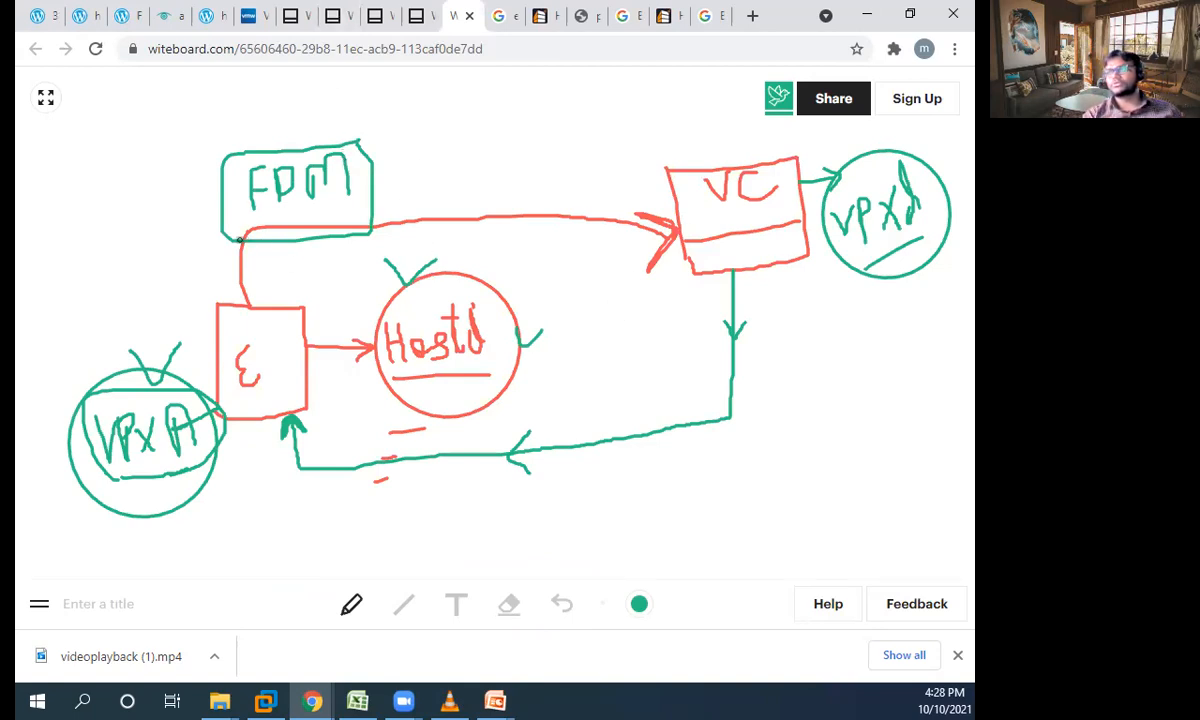
pyautogui.moveTo(220, 214)
pyautogui.mouseDown()
pyautogui.moveTo(196, 249)
pyautogui.moveTo(215, 311)
pyautogui.moveTo(219, 287)
pyautogui.moveTo(216, 314)
pyautogui.mouseUp()
# - Switch to the vSphere Client in VMware Workstation and open the vSphere Availability configuration of Cluster-Mysore-SAP
pyautogui.click(267, 700)
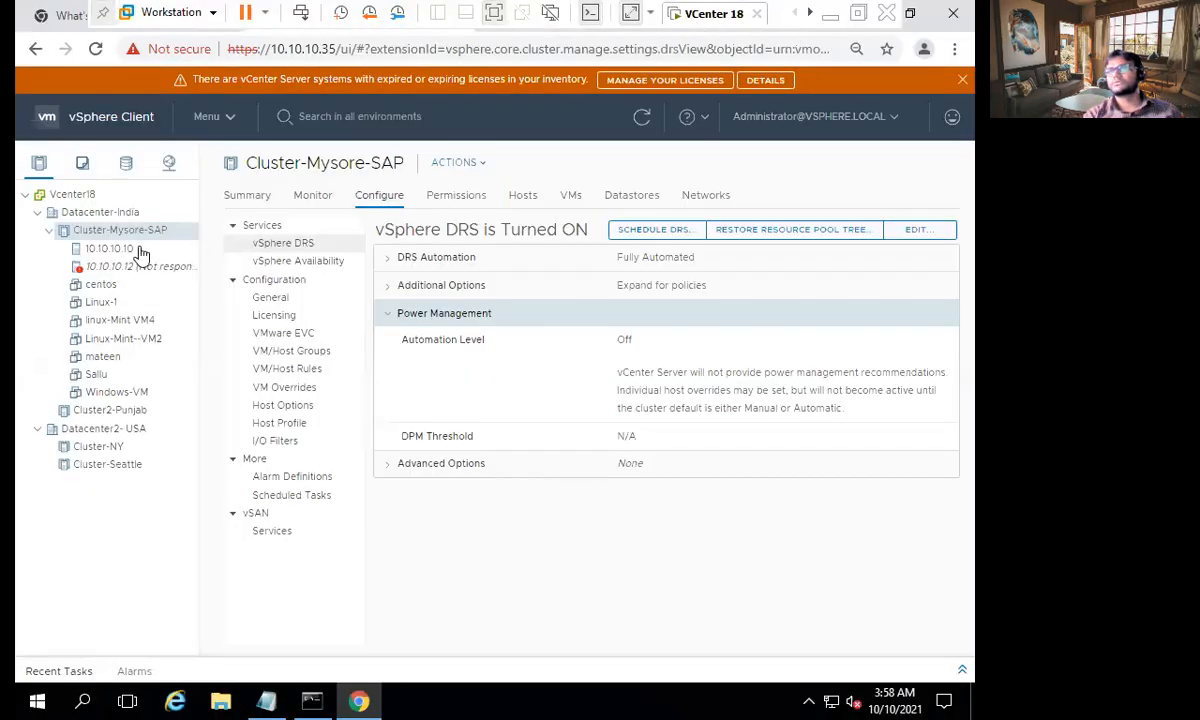
pyautogui.click(136, 251)
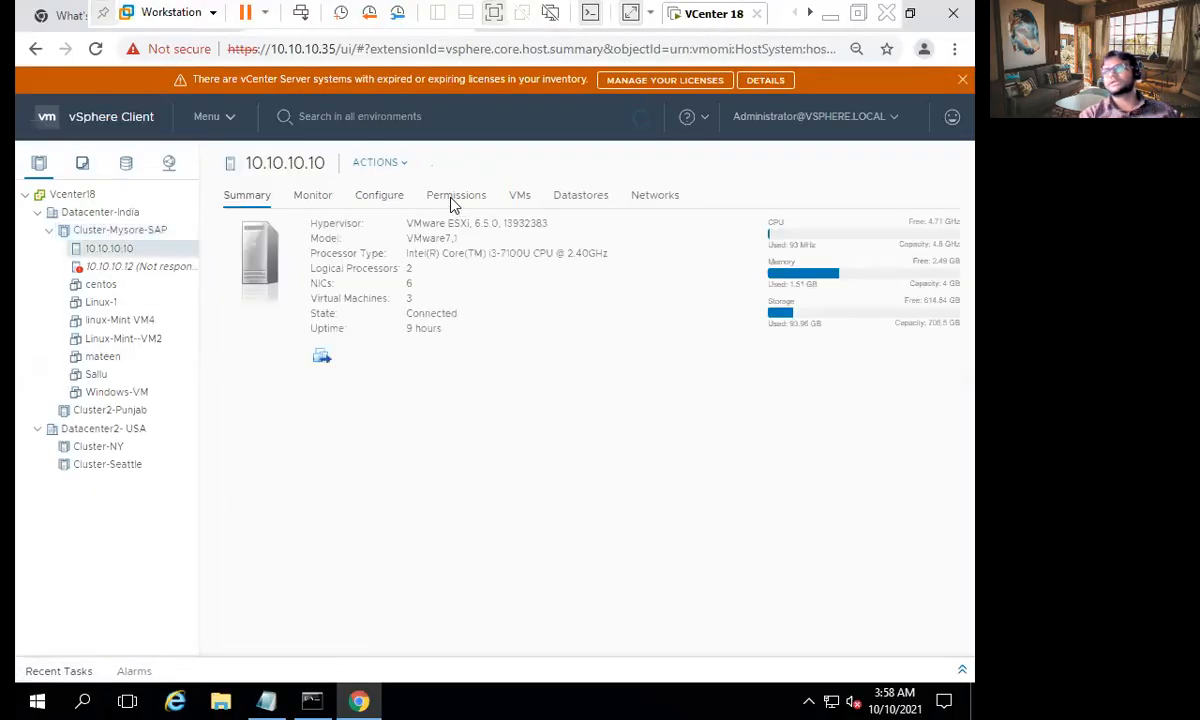
pyautogui.click(147, 232)
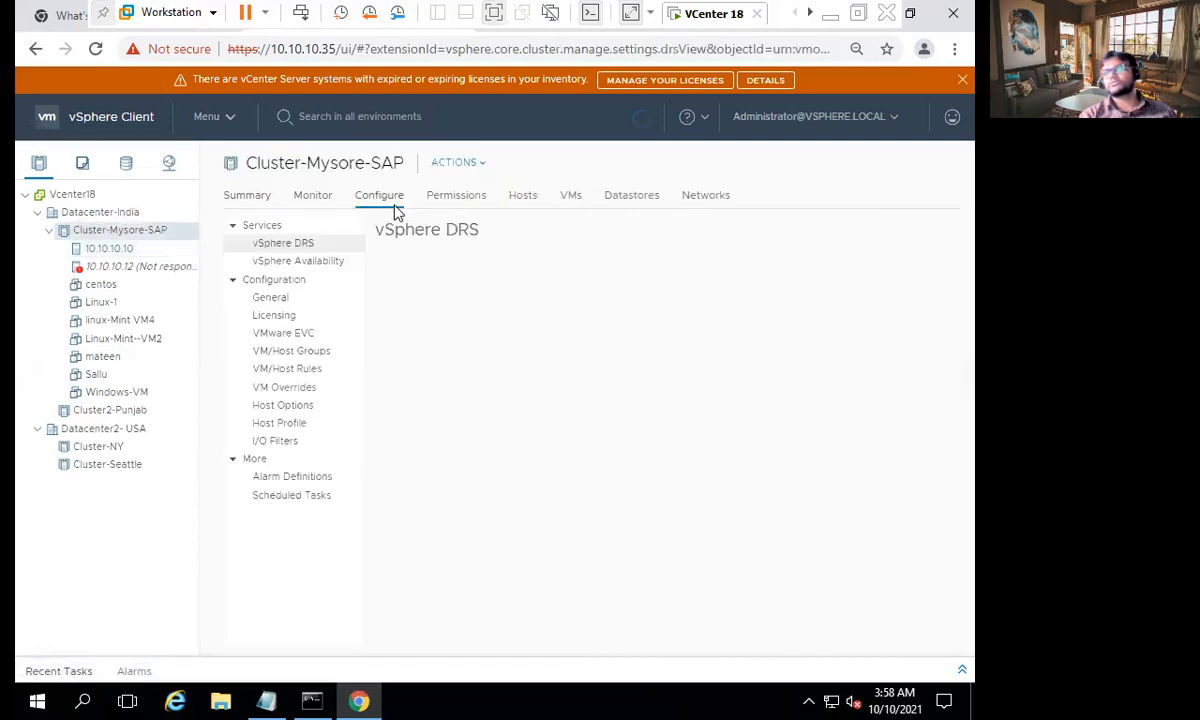
pyautogui.click(313, 268)
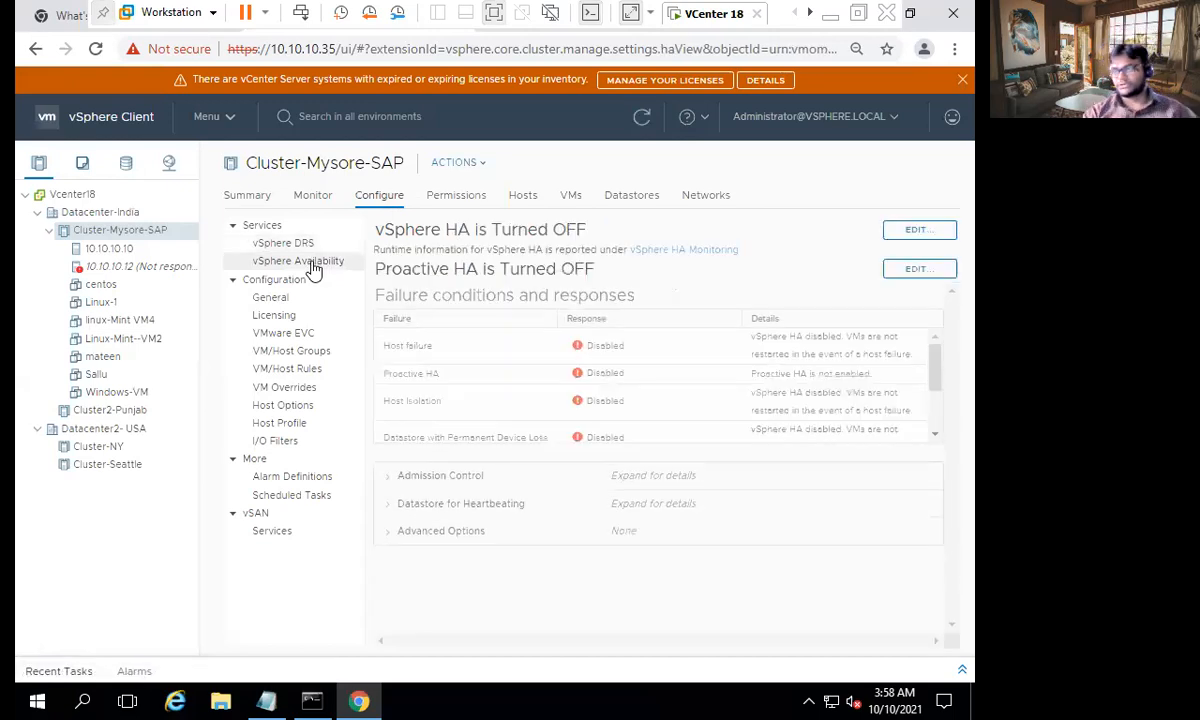
pyautogui.moveTo(467, 227); pyautogui.dragTo(318, 245)
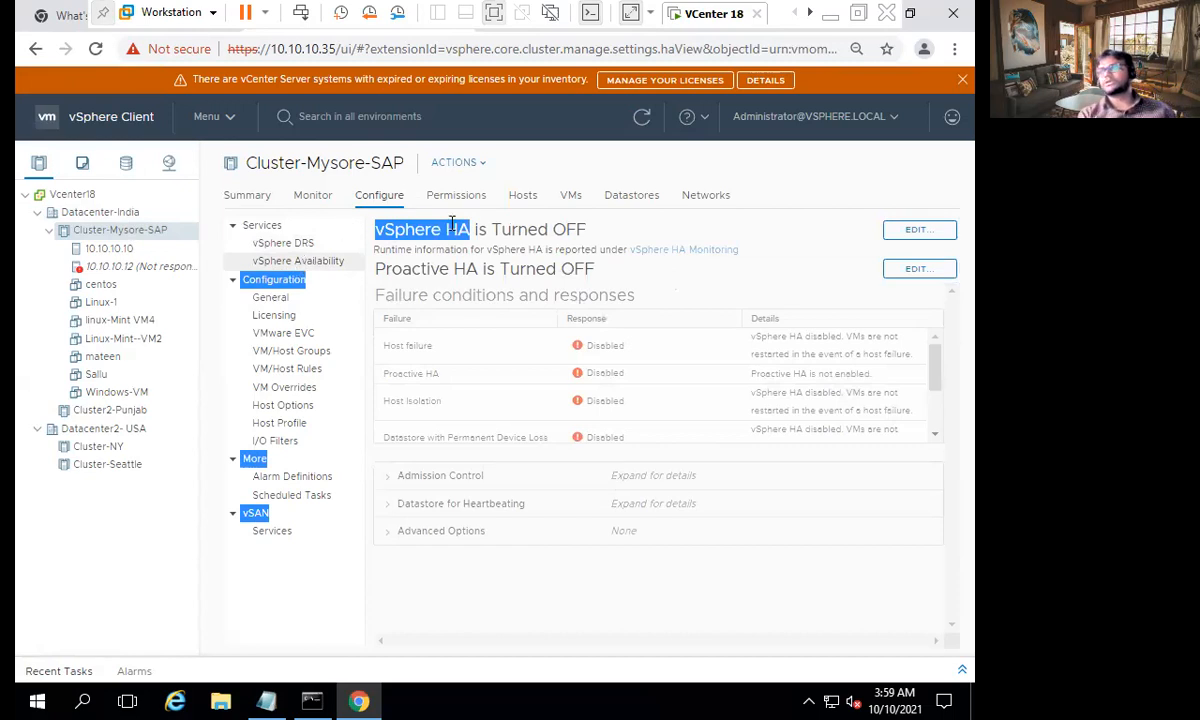
pyautogui.click(585, 226)
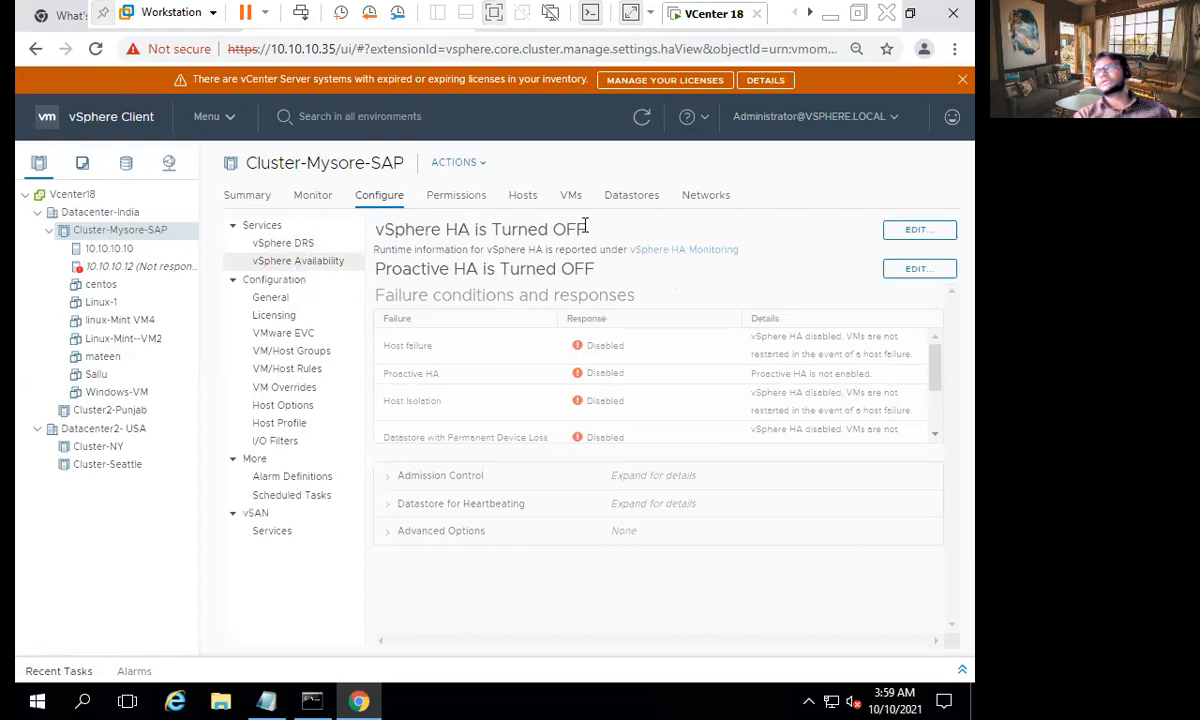
pyautogui.click(915, 231)
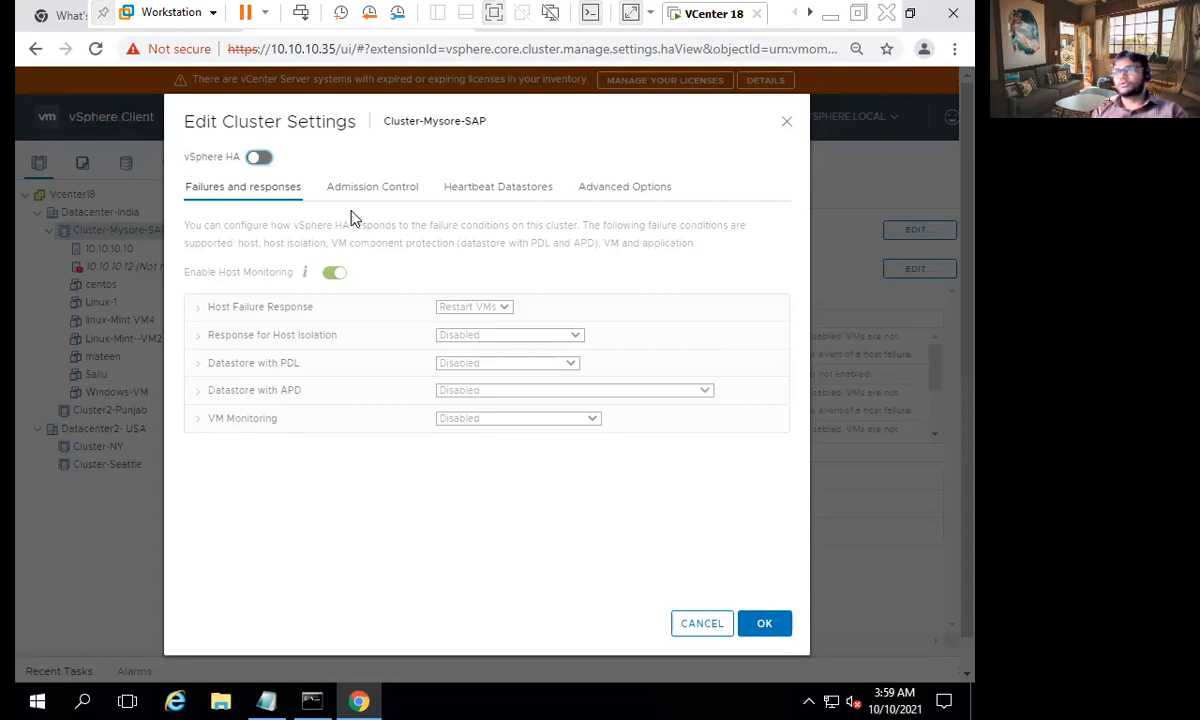
pyautogui.click(260, 158)
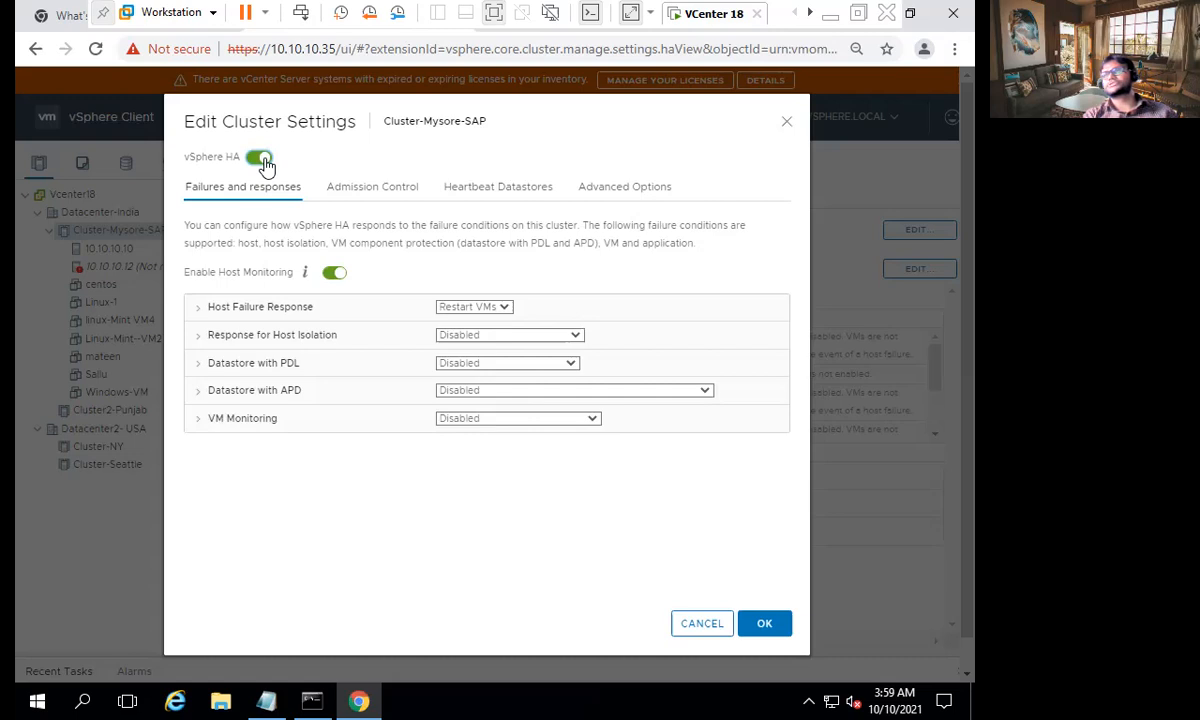
pyautogui.click(259, 158)
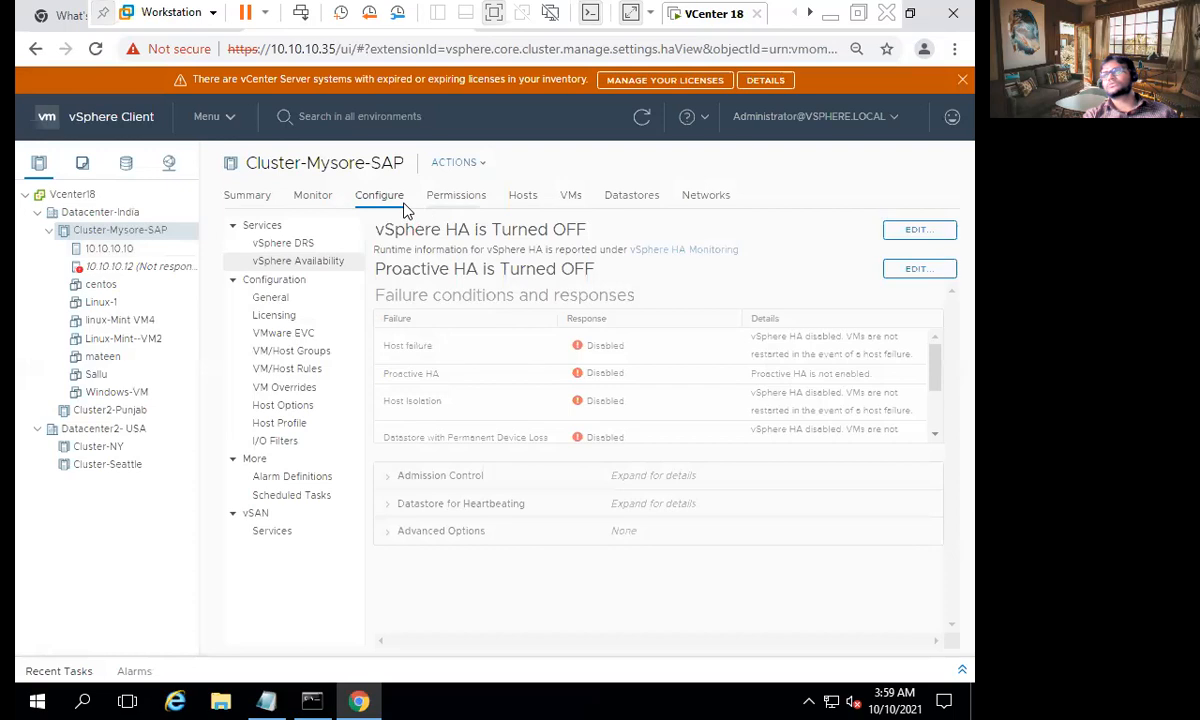
# - Open the vSphere HA settings of Cluster-Mysore-SAP, switch HA on to examine the Host Failure Response options, and cancel without saving
pyautogui.click(914, 231)
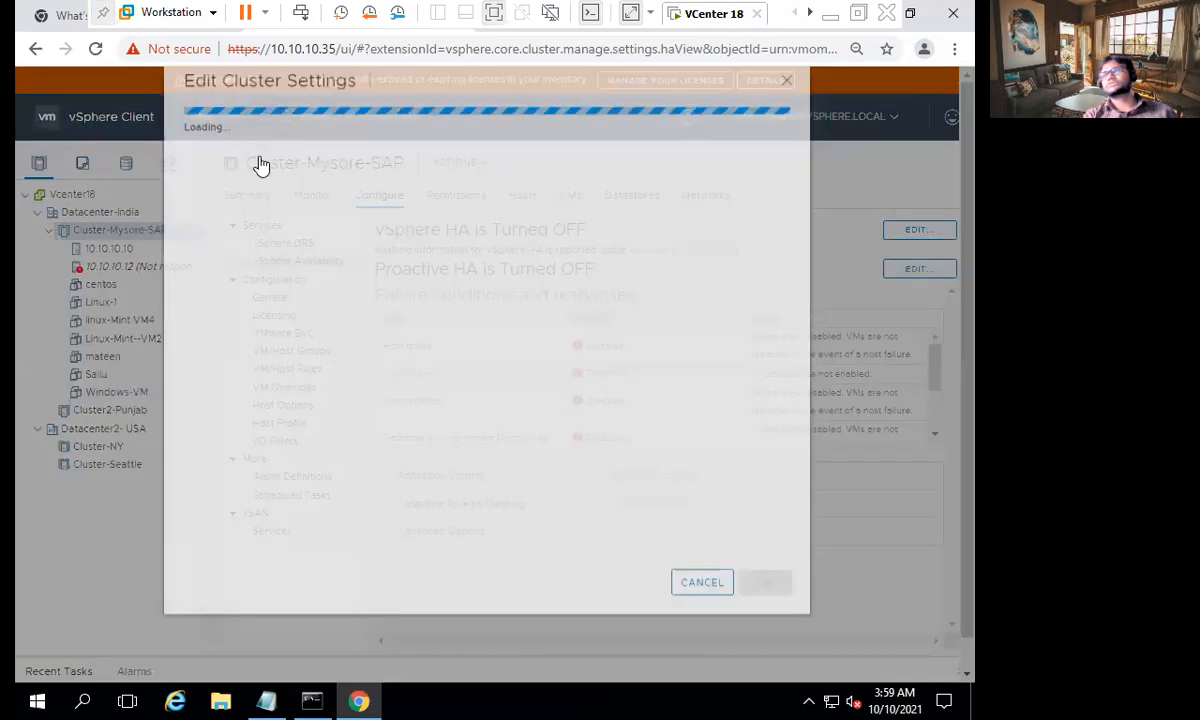
pyautogui.click(260, 160)
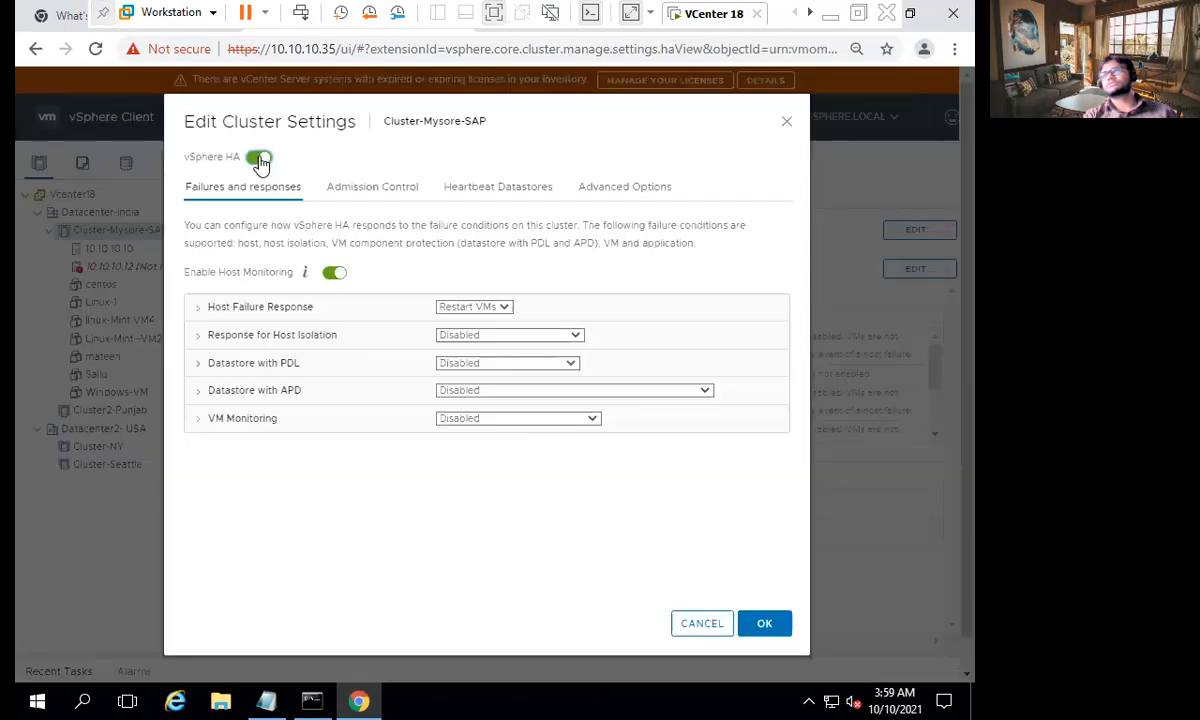
pyautogui.click(200, 315)
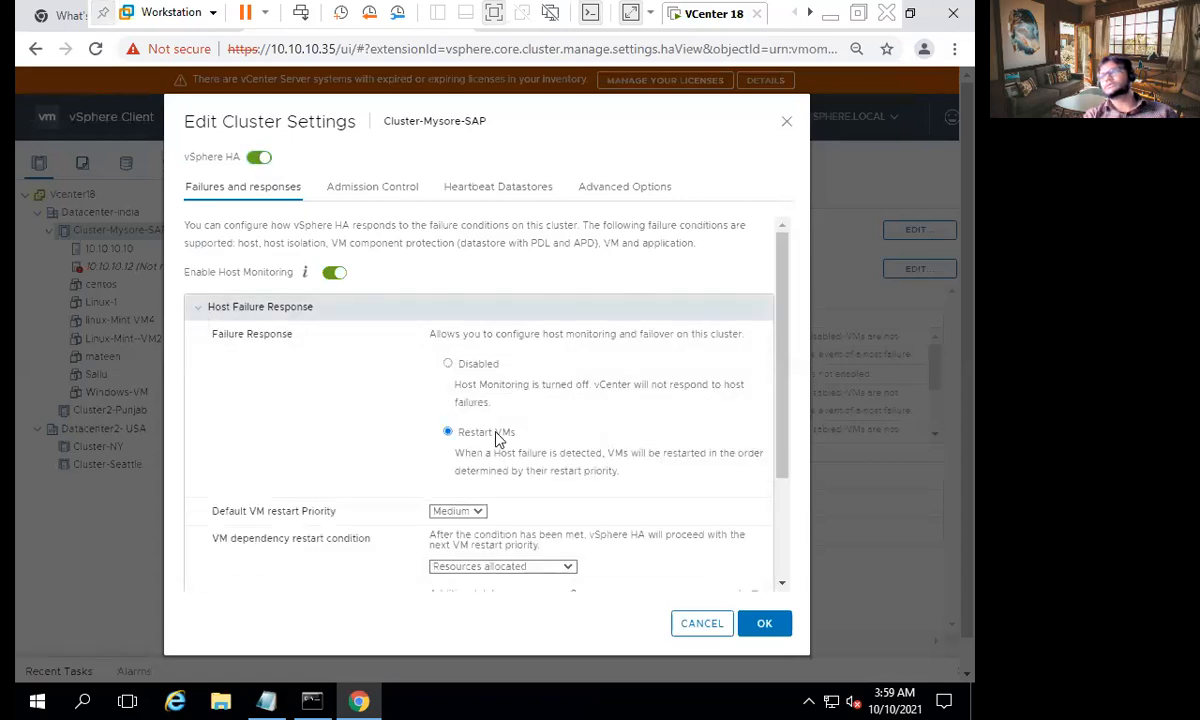
pyautogui.scroll(-1, 501, 429)
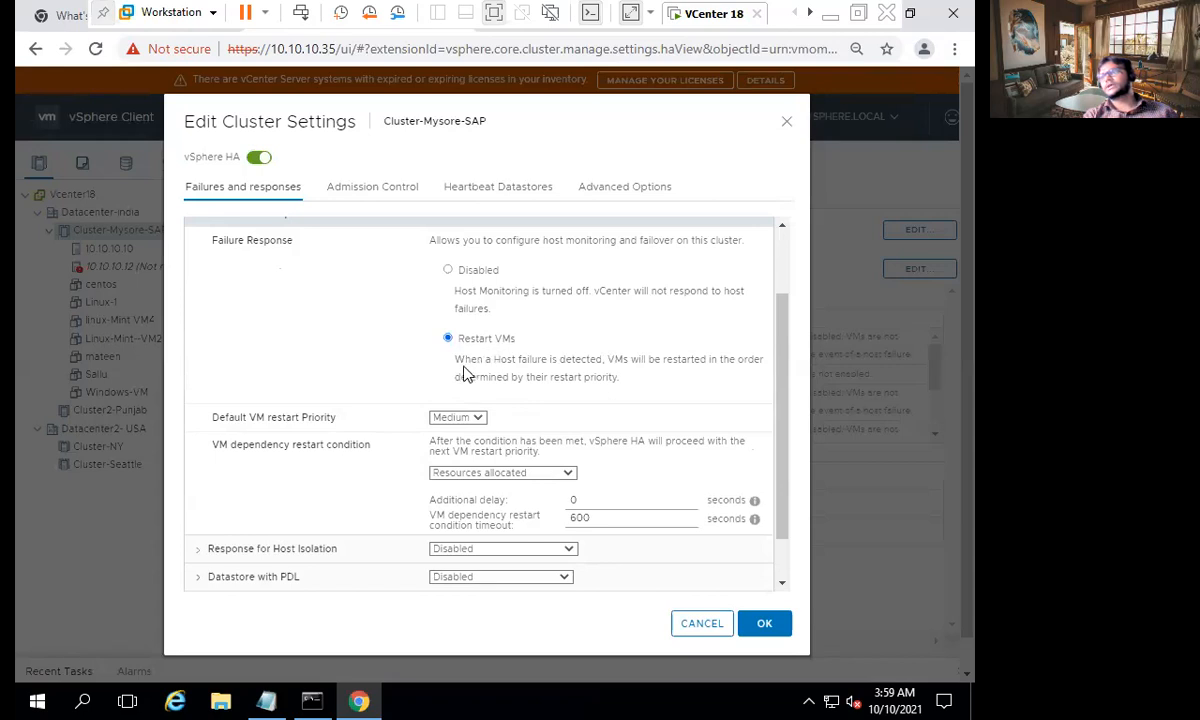
pyautogui.moveTo(456, 360); pyautogui.dragTo(660, 360)
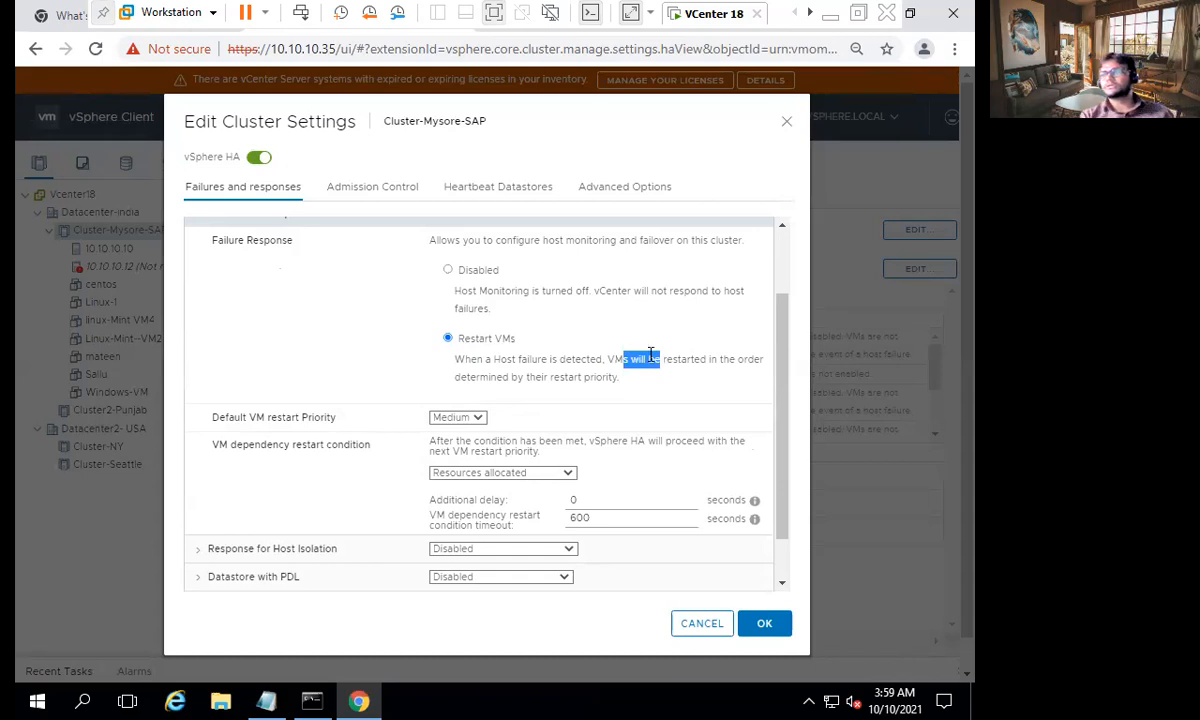
pyautogui.scroll(-1, 528, 380)
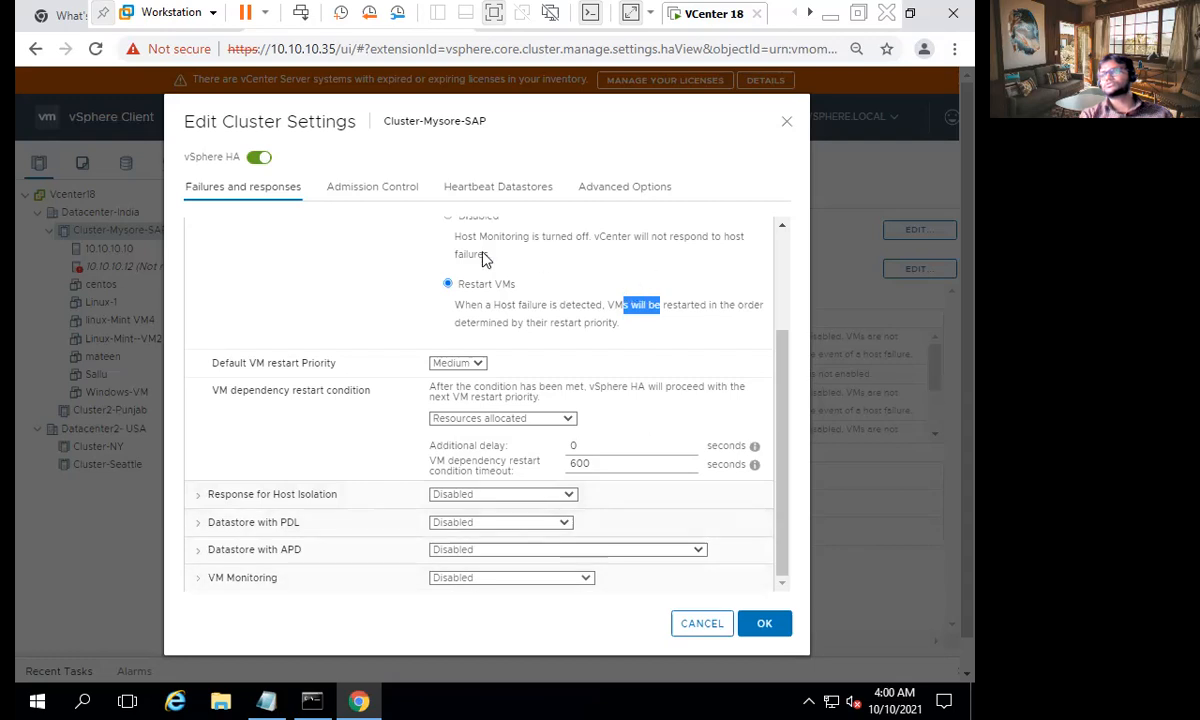
pyautogui.scroll(3, 510, 245)
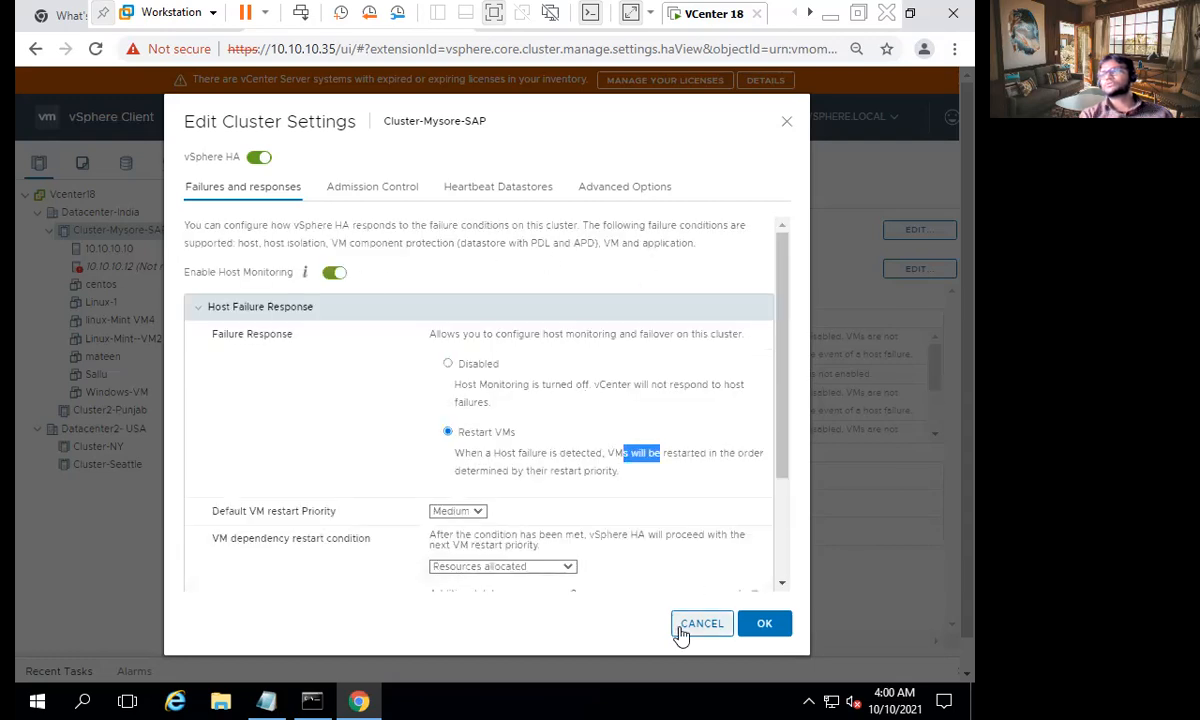
pyautogui.click(680, 630)
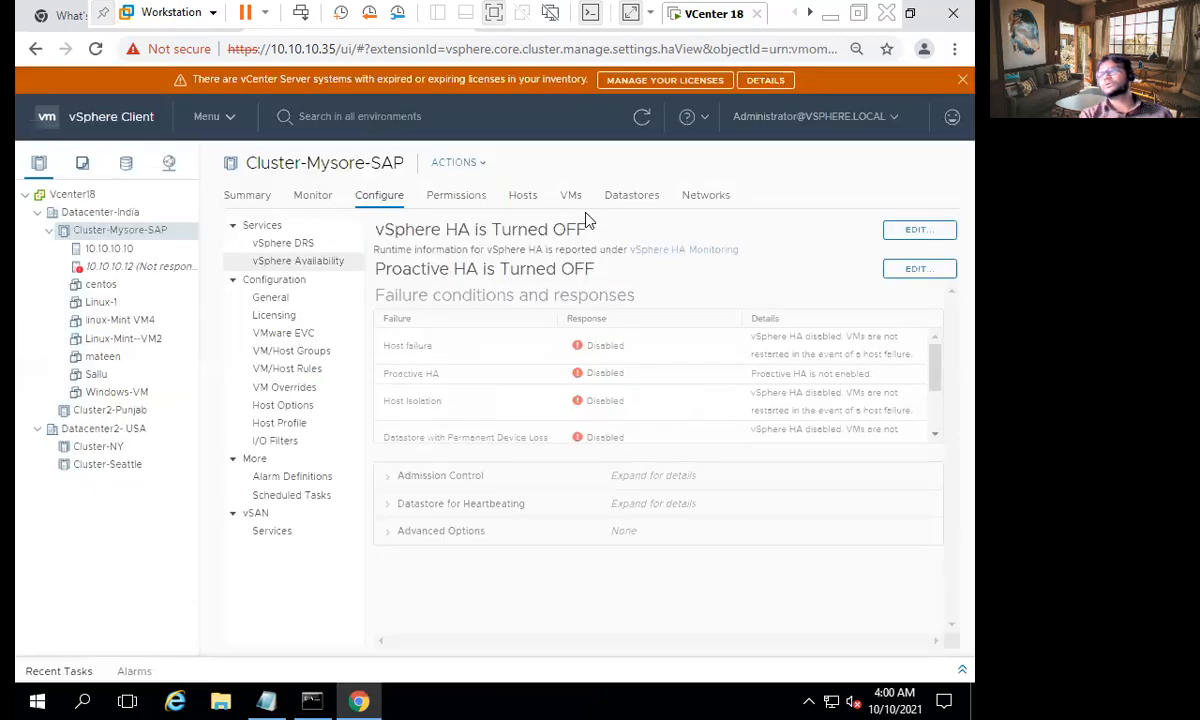
# - Switch to the host's Chrome browser, close the first-class article and another unneeded tab, and bring up the Components of High Availability diagram
pyautogui.click(70, 668)
pyautogui.click(112, 248)
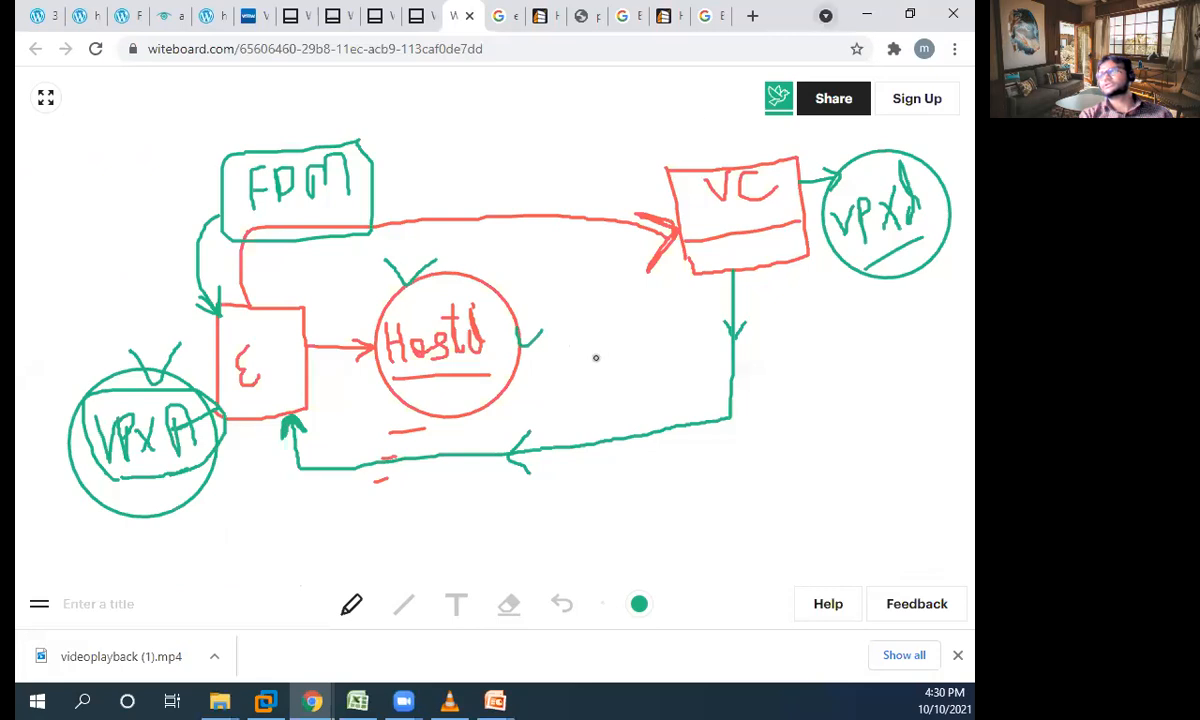
pyautogui.click(124, 14)
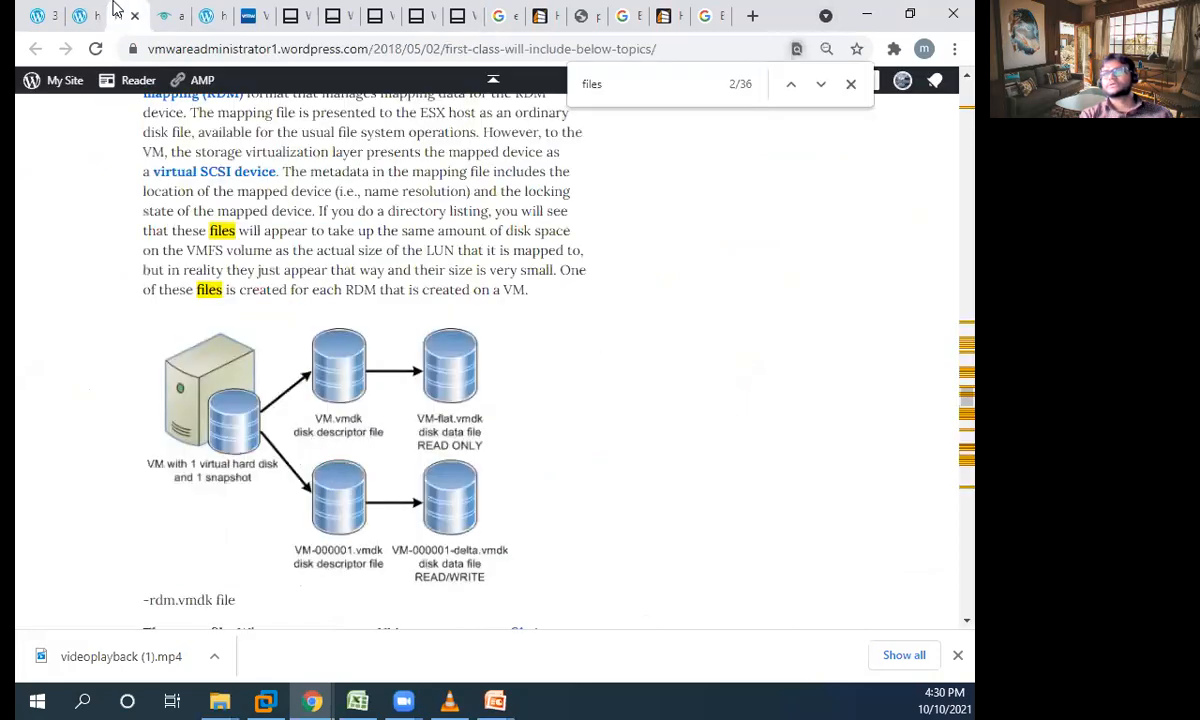
pyautogui.click(134, 15)
pyautogui.click(87, 8)
pyautogui.click(122, 8)
pyautogui.click(130, 14)
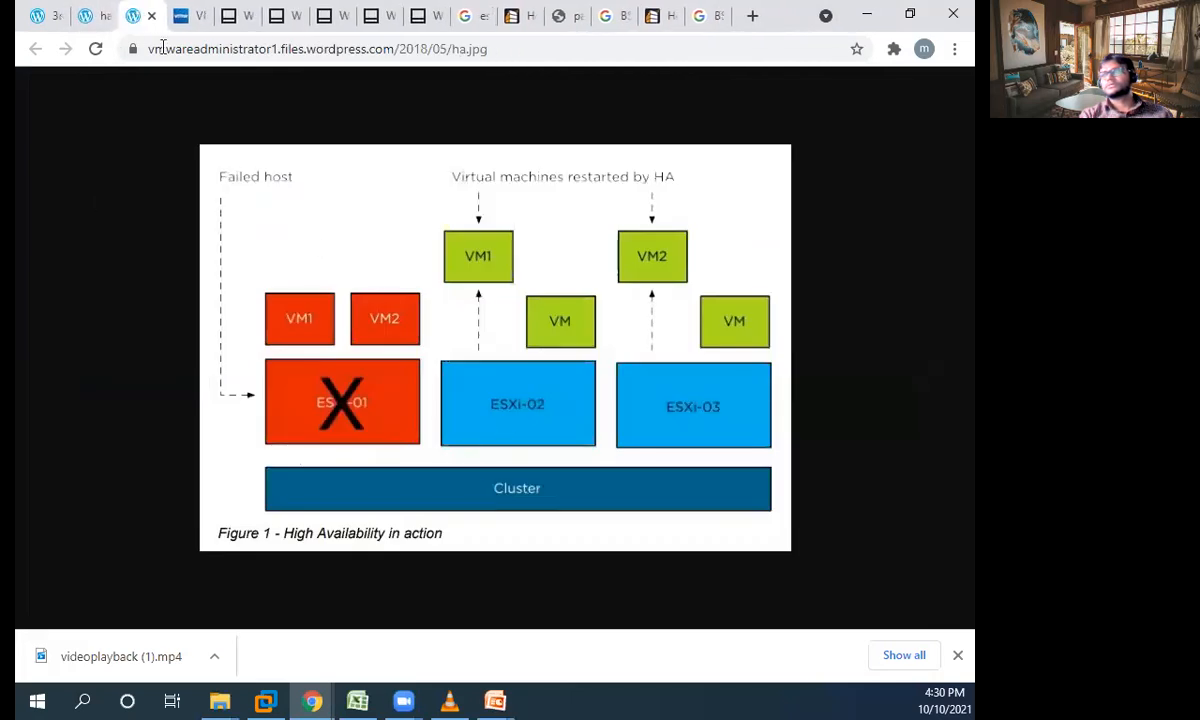
pyautogui.click(44, 13)
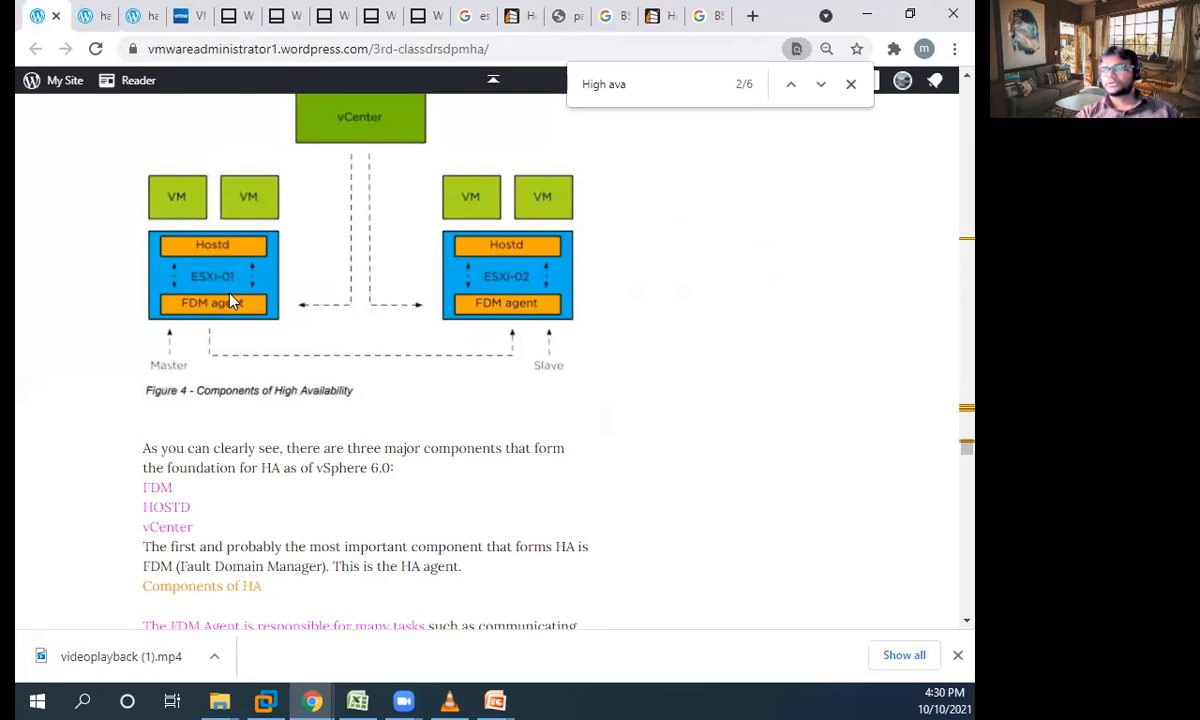
# - On the whiteboard, underline Hostd, VPXA, vpxd and FDM in green, and add an arrowhead towards VC and tick marks at FDM and Hostd
pyautogui.click(428, 10)
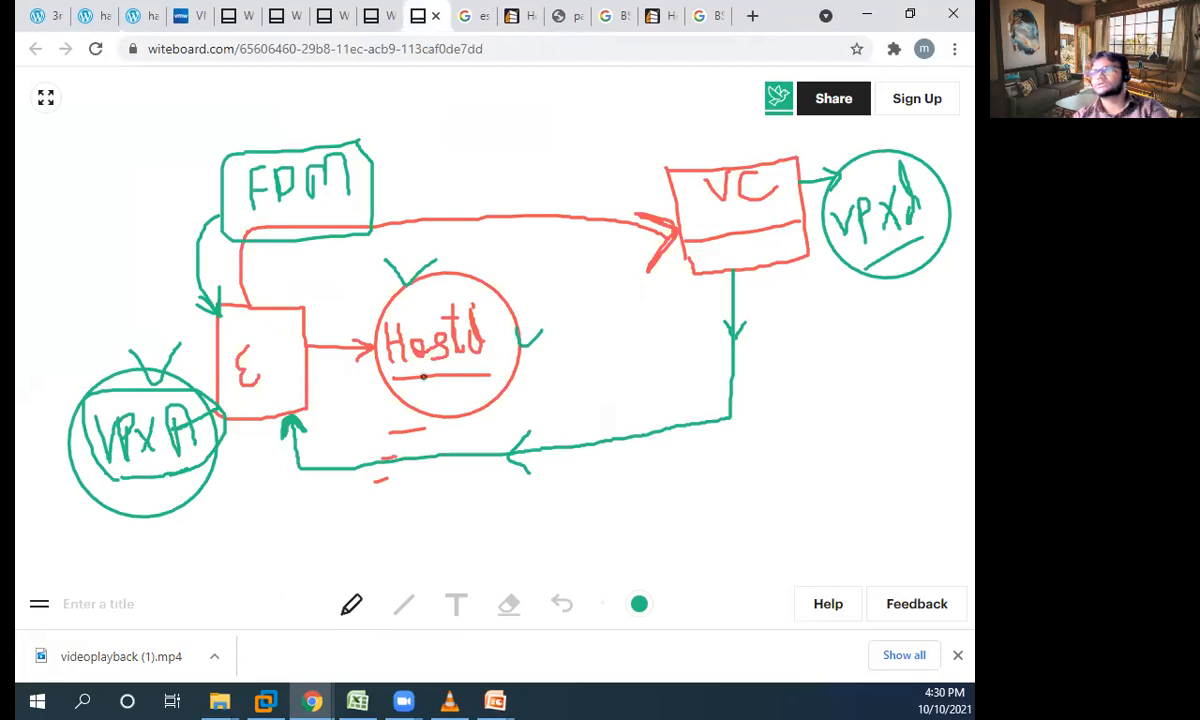
pyautogui.moveTo(405, 378); pyautogui.dragTo(506, 377)
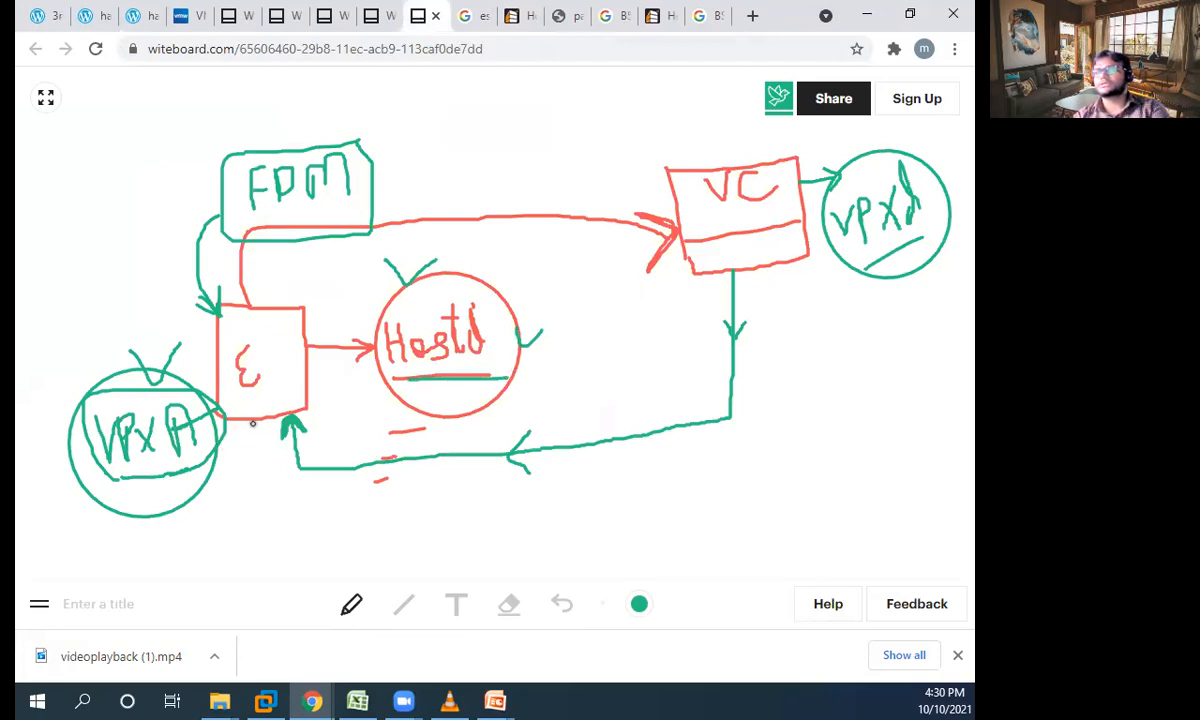
pyautogui.moveTo(604, 211)
pyautogui.mouseDown()
pyautogui.moveTo(619, 219)
pyautogui.moveTo(600, 240)
pyautogui.mouseUp()
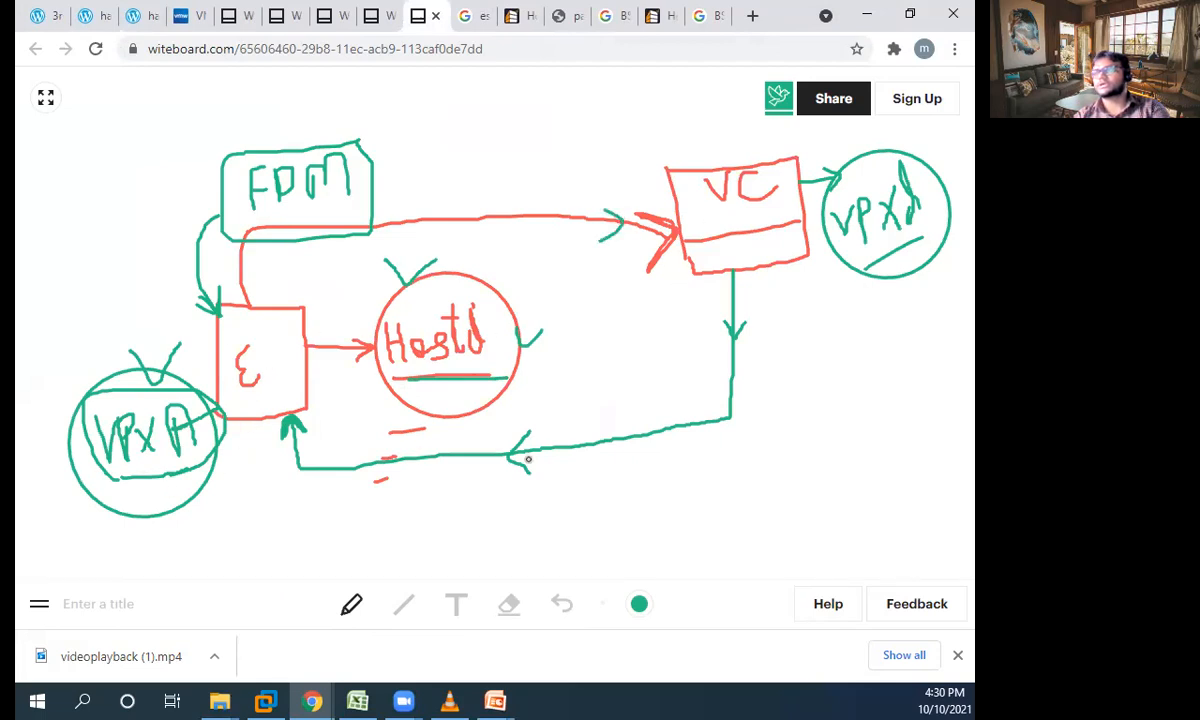
pyautogui.moveTo(113, 471); pyautogui.dragTo(186, 460)
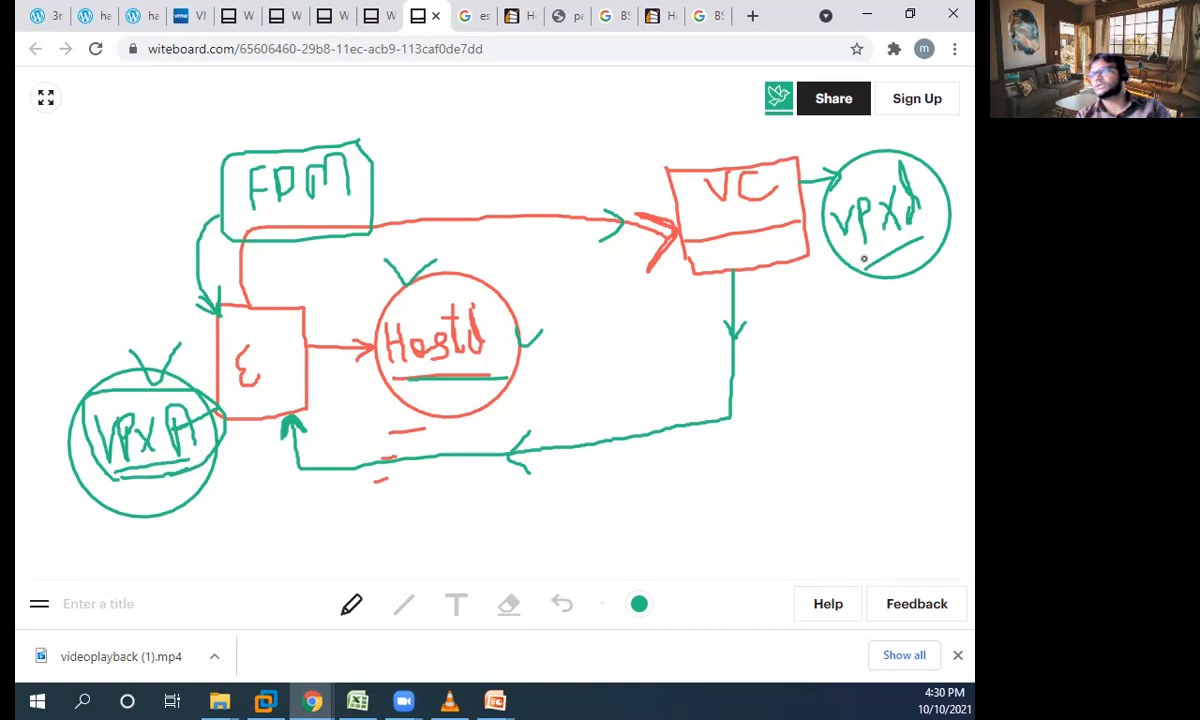
pyautogui.moveTo(864, 261); pyautogui.dragTo(927, 250)
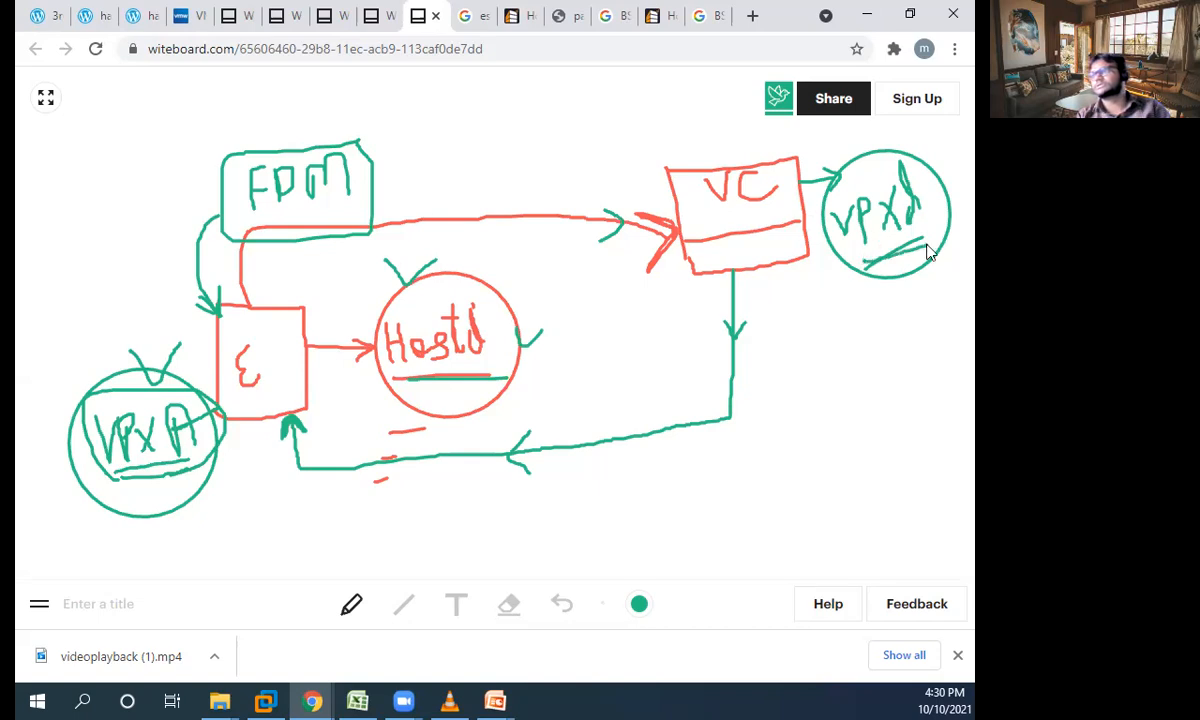
pyautogui.moveTo(370, 162)
pyautogui.mouseDown()
pyautogui.moveTo(430, 140)
pyautogui.moveTo(378, 174)
pyautogui.mouseUp()
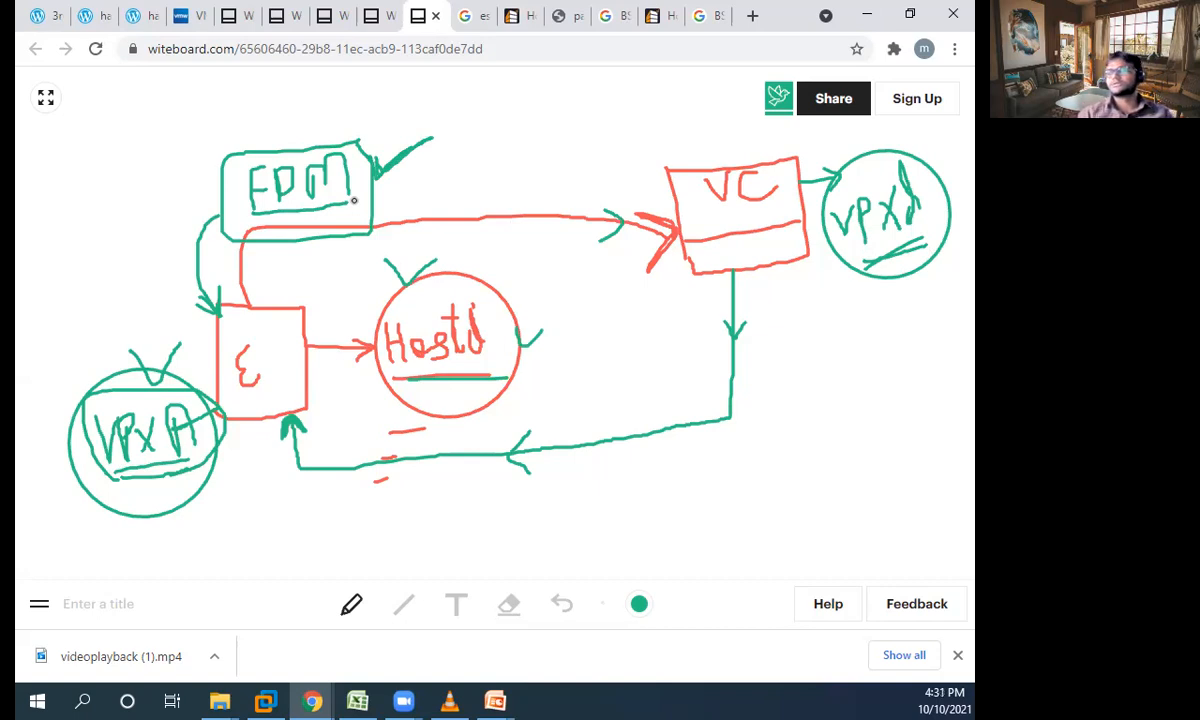
pyautogui.moveTo(380, 167); pyautogui.dragTo(404, 139)
pyautogui.moveTo(498, 345); pyautogui.dragTo(522, 338)
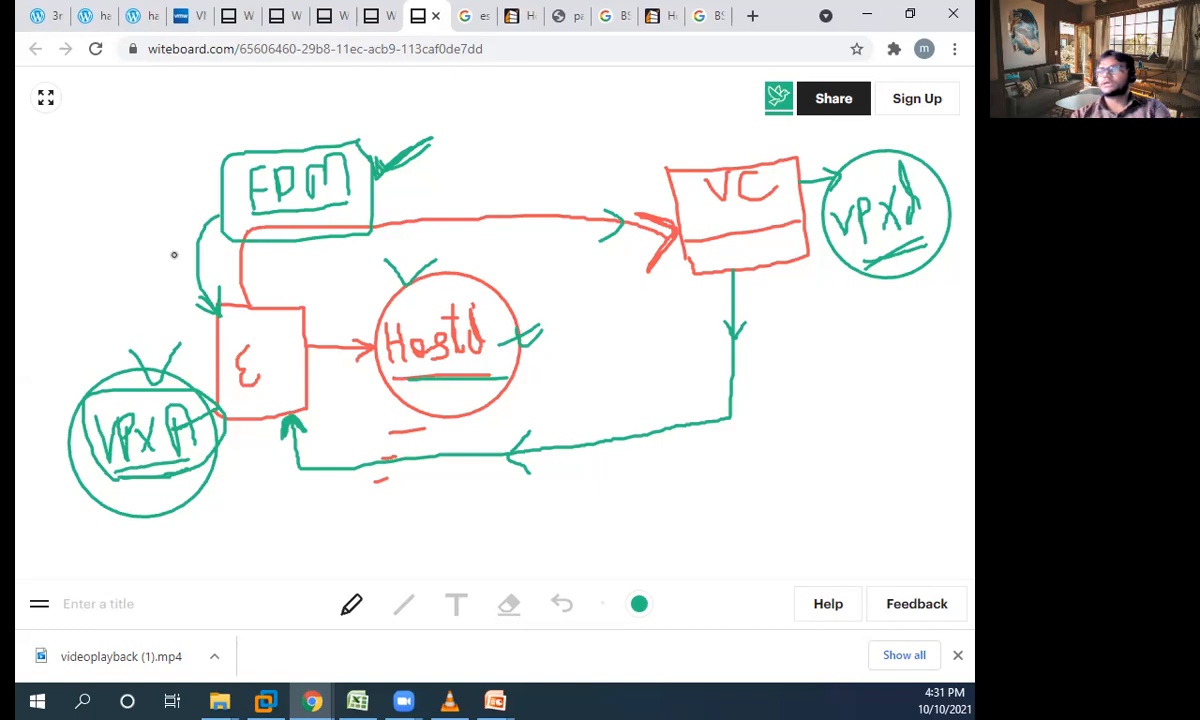
# - Review the Components of High Availability diagram in the article again, and create a new blank board in Witeboard
pyautogui.click(42, 16)
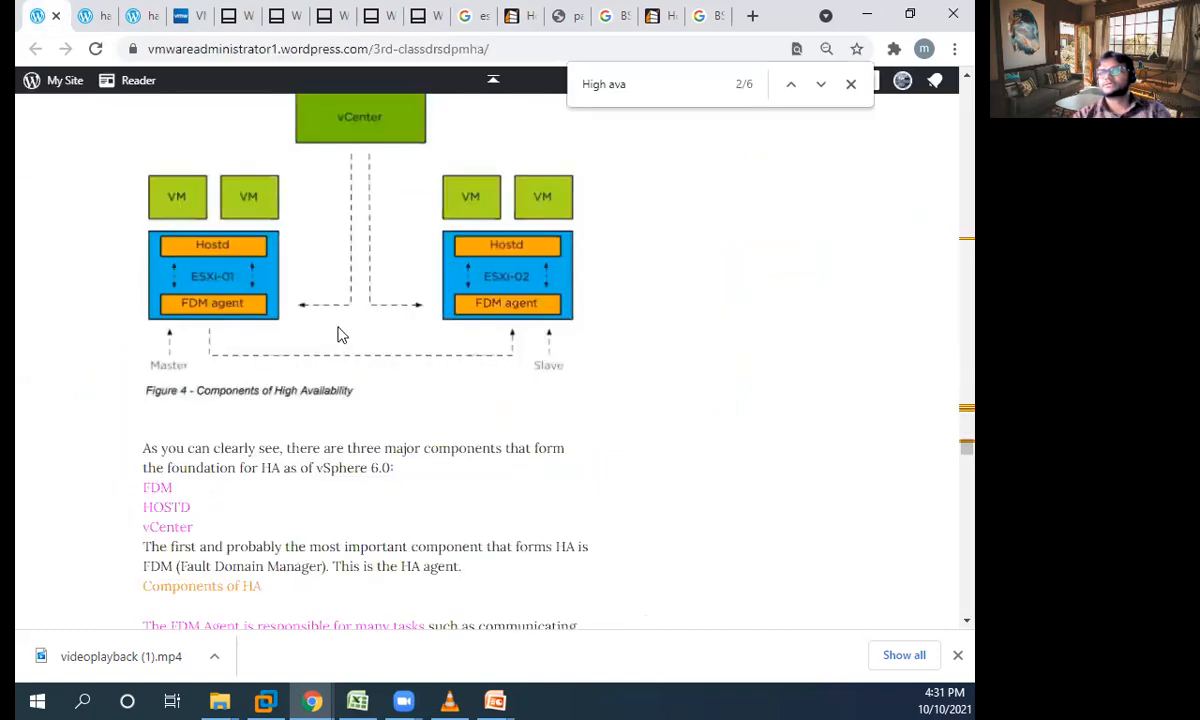
pyautogui.scroll(2, 190, 366)
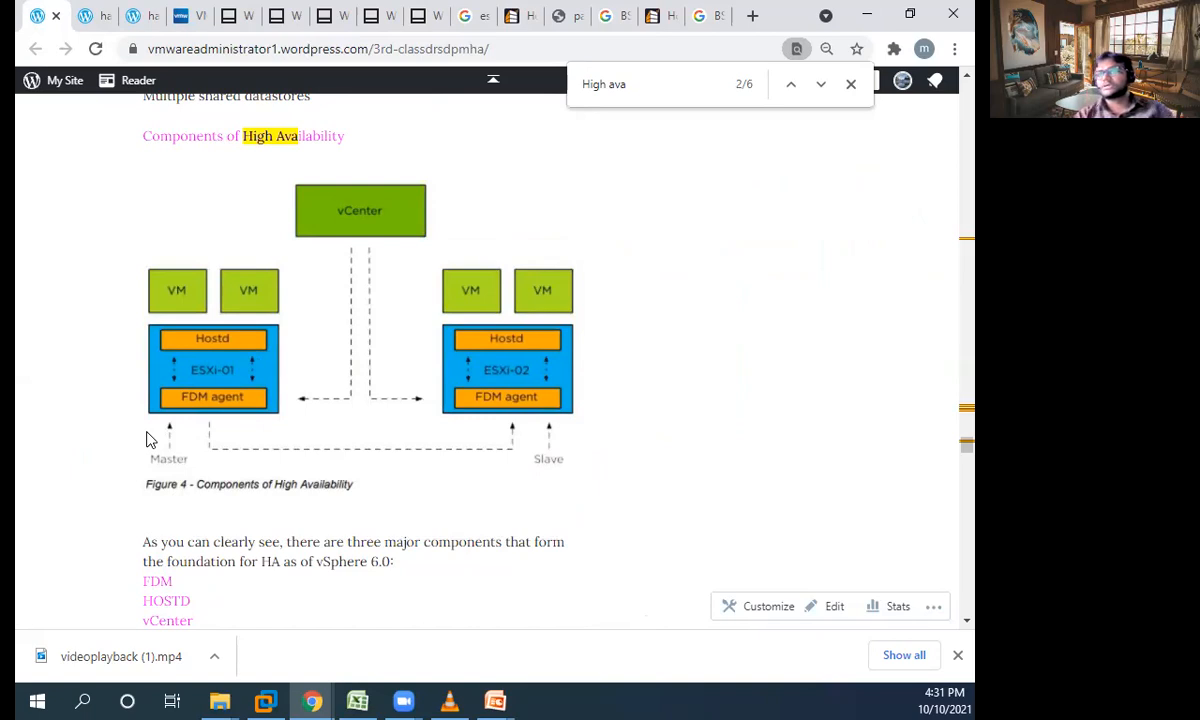
pyautogui.click(420, 16)
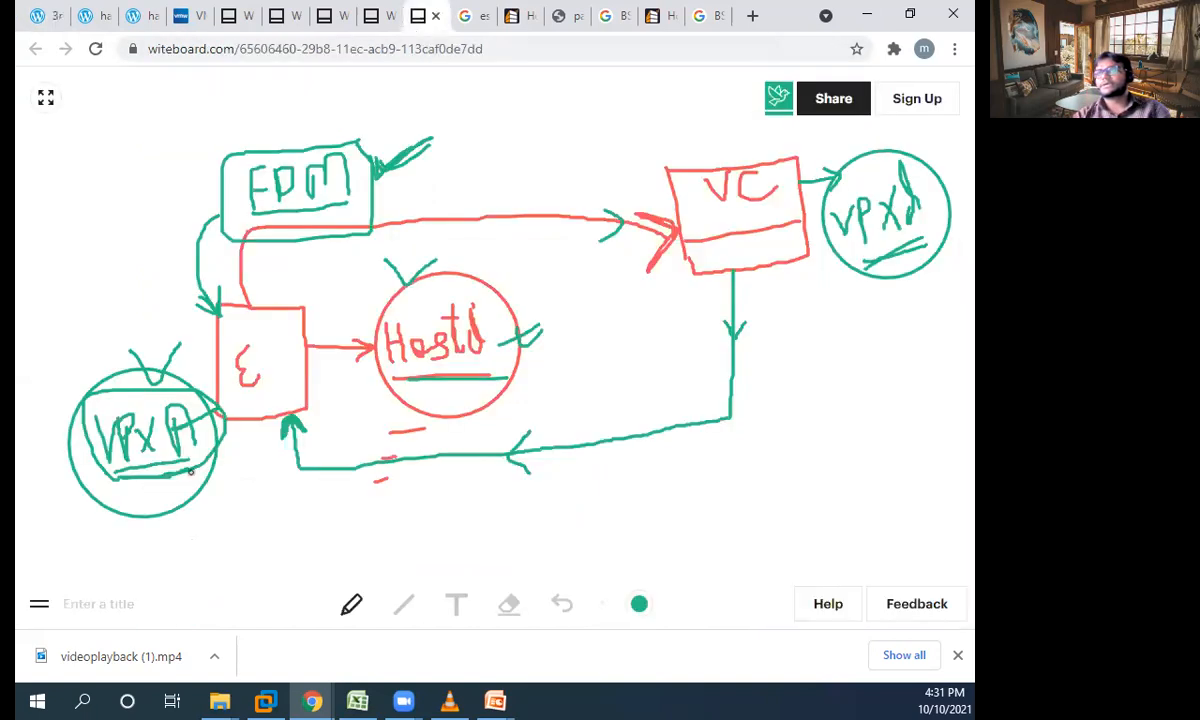
pyautogui.click(40, 608)
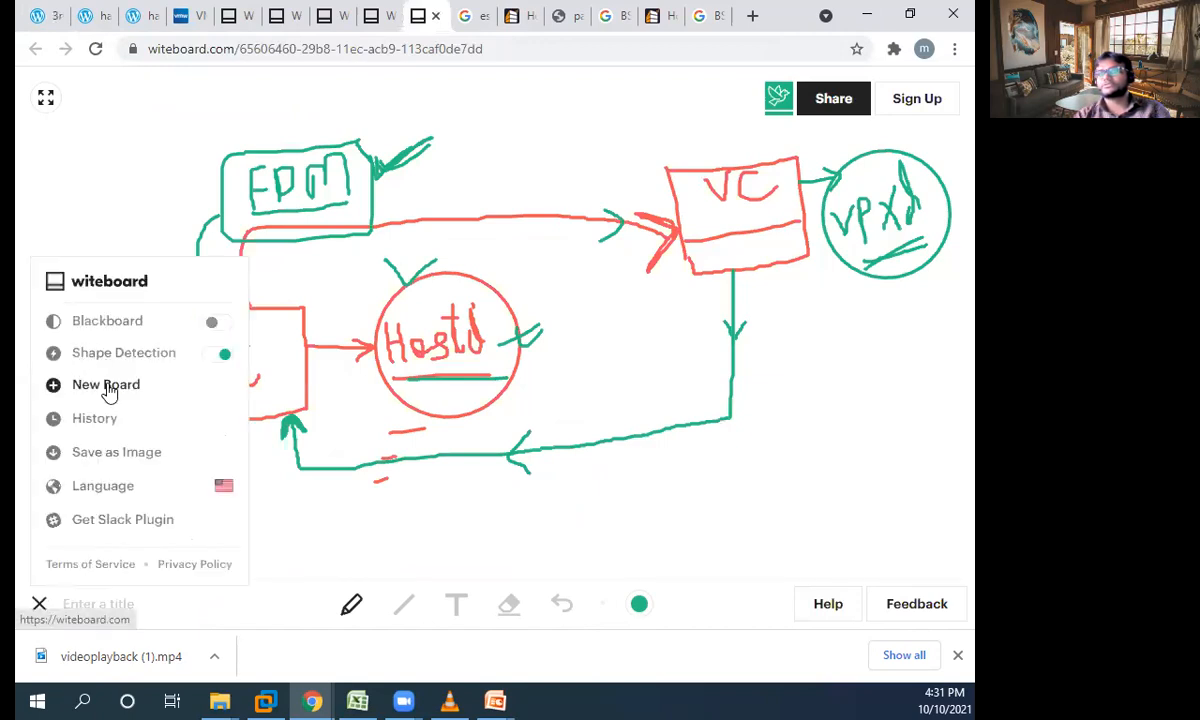
pyautogui.click(108, 388)
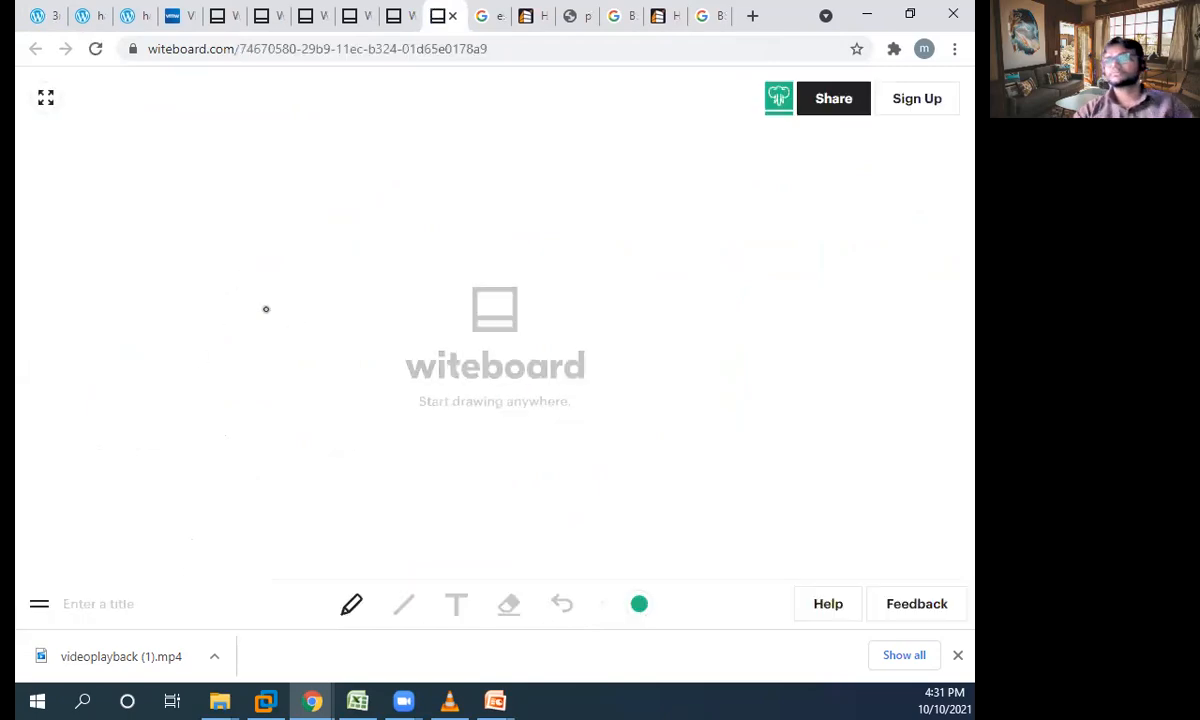
# - Draw a column of five green boxes on the new board and number them 1 to 5
pyautogui.moveTo(117, 177); pyautogui.dragTo(123, 293)
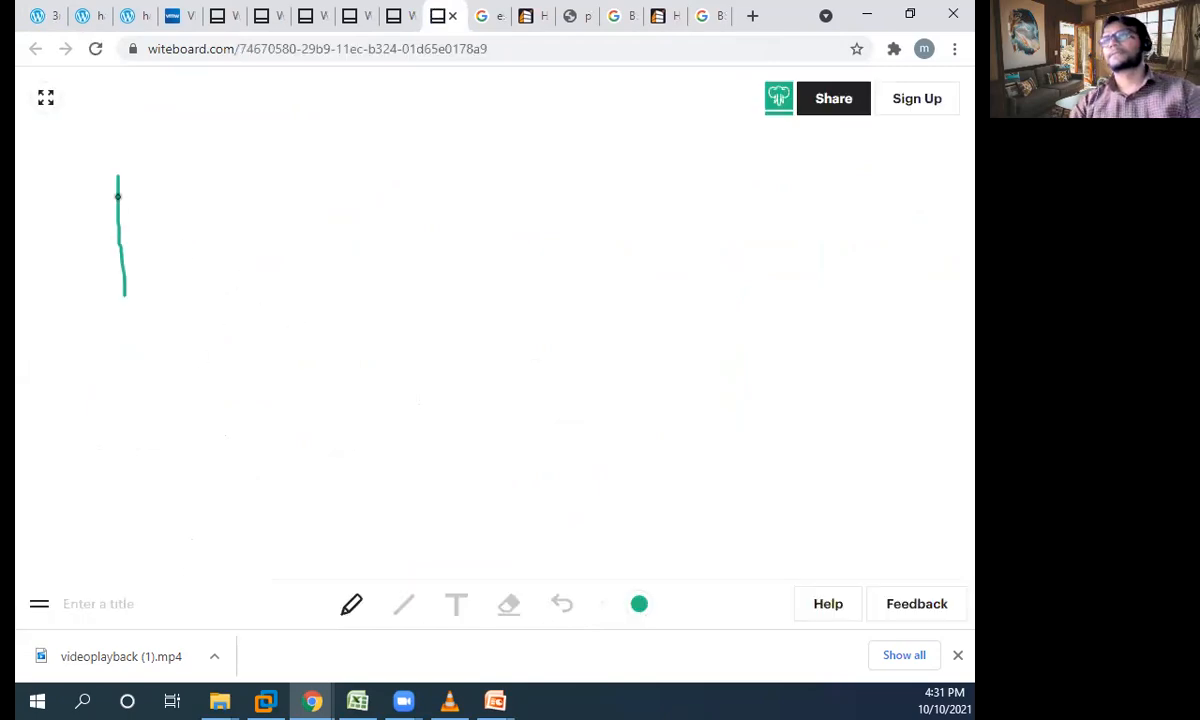
pyautogui.moveTo(118, 181)
pyautogui.mouseDown()
pyautogui.moveTo(153, 222)
pyautogui.moveTo(138, 279)
pyautogui.moveTo(110, 290)
pyautogui.moveTo(127, 349)
pyautogui.moveTo(150, 316)
pyautogui.moveTo(175, 355)
pyautogui.moveTo(134, 362)
pyautogui.moveTo(120, 328)
pyautogui.mouseUp()
pyautogui.moveTo(137, 394)
pyautogui.mouseDown()
pyautogui.moveTo(147, 428)
pyautogui.moveTo(174, 375)
pyautogui.moveTo(131, 437)
pyautogui.mouseUp()
pyautogui.click(346, 107)
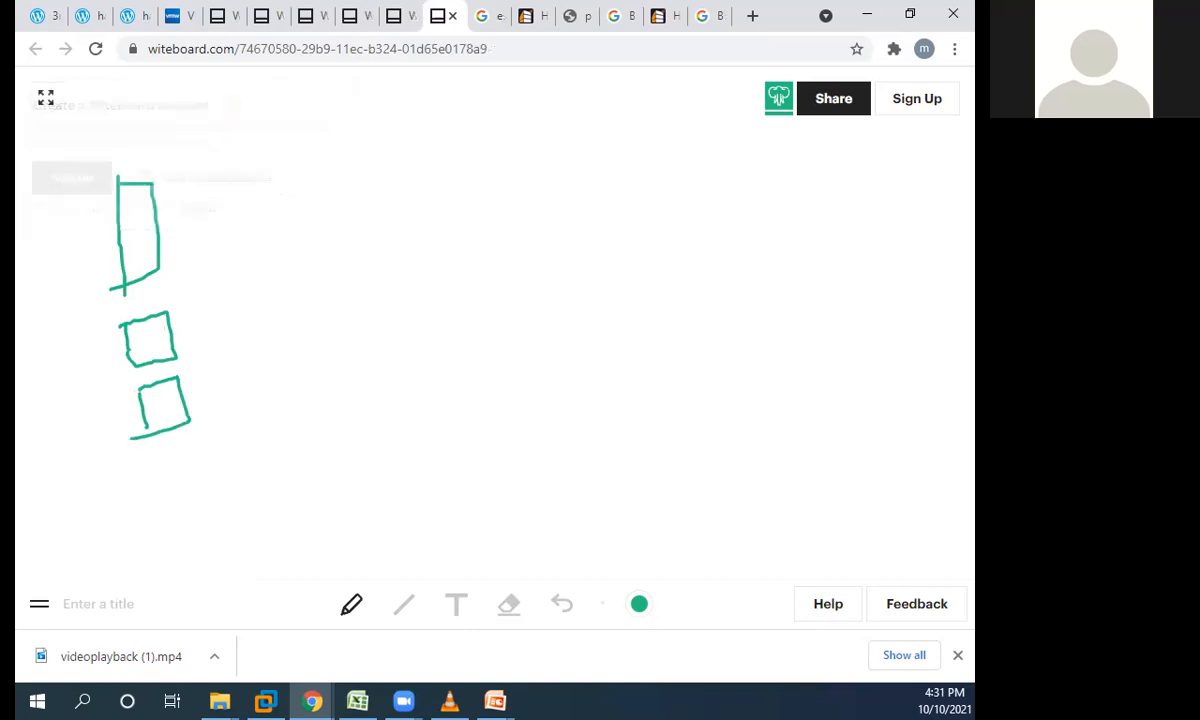
pyautogui.moveTo(155, 463)
pyautogui.mouseDown()
pyautogui.moveTo(164, 521)
pyautogui.moveTo(187, 461)
pyautogui.moveTo(198, 498)
pyautogui.moveTo(160, 517)
pyautogui.moveTo(190, 569)
pyautogui.moveTo(264, 510)
pyautogui.moveTo(275, 558)
pyautogui.moveTo(197, 580)
pyautogui.mouseUp()
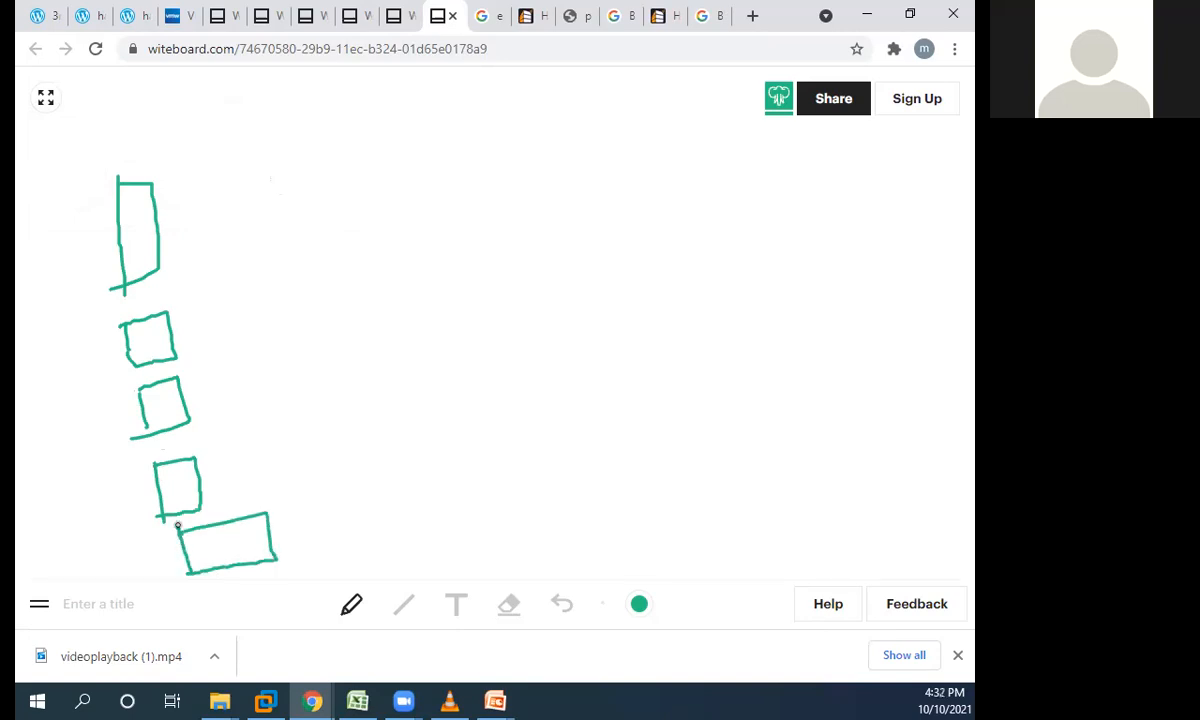
pyautogui.moveTo(141, 212); pyautogui.dragTo(141, 238)
pyautogui.moveTo(139, 333); pyautogui.dragTo(156, 350)
pyautogui.moveTo(153, 396)
pyautogui.mouseDown()
pyautogui.moveTo(172, 404)
pyautogui.moveTo(158, 424)
pyautogui.moveTo(182, 508)
pyautogui.mouseUp()
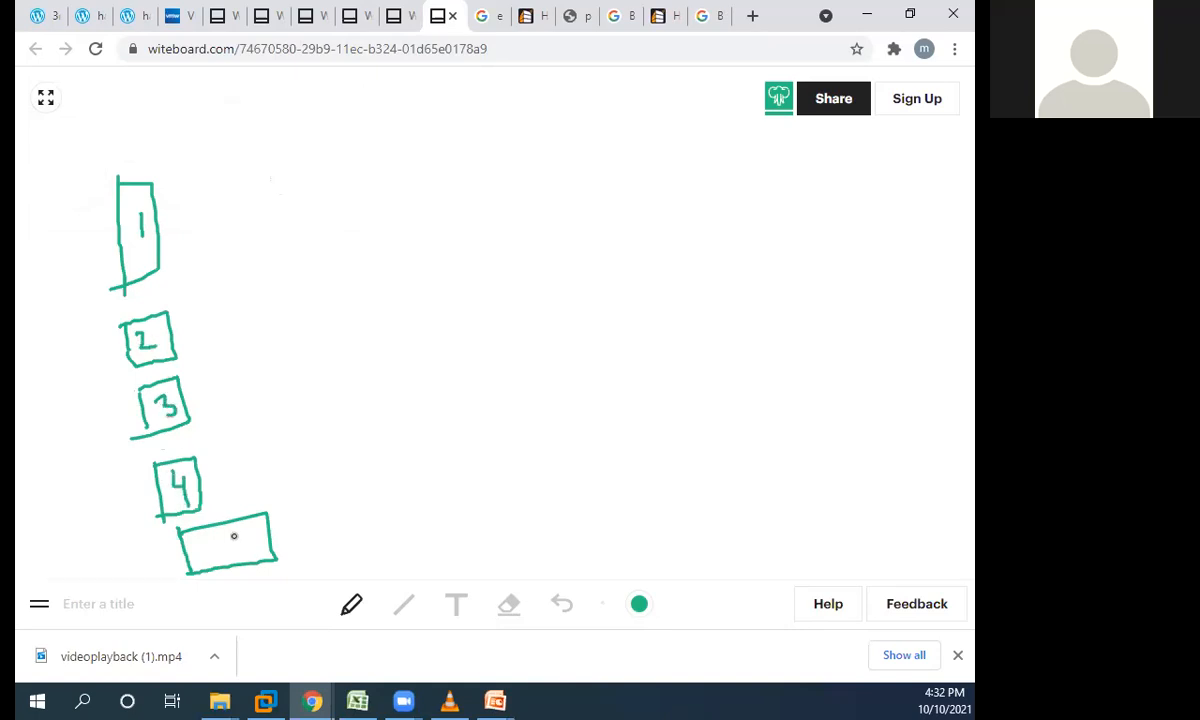
pyautogui.moveTo(235, 539); pyautogui.dragTo(232, 530)
# - Connect the five boxes to a header box labelled "Cluster" above them, and link box 1 to the label "Master"
pyautogui.moveTo(118, 225)
pyautogui.mouseDown()
pyautogui.moveTo(75, 320)
pyautogui.moveTo(120, 348)
pyautogui.moveTo(88, 352)
pyautogui.moveTo(88, 412)
pyautogui.moveTo(126, 406)
pyautogui.moveTo(94, 450)
pyautogui.moveTo(160, 506)
pyautogui.moveTo(117, 541)
pyautogui.moveTo(188, 566)
pyautogui.mouseUp()
pyautogui.moveTo(80, 160)
pyautogui.mouseDown()
pyautogui.moveTo(296, 143)
pyautogui.moveTo(298, 93)
pyautogui.moveTo(88, 120)
pyautogui.moveTo(95, 234)
pyautogui.mouseUp()
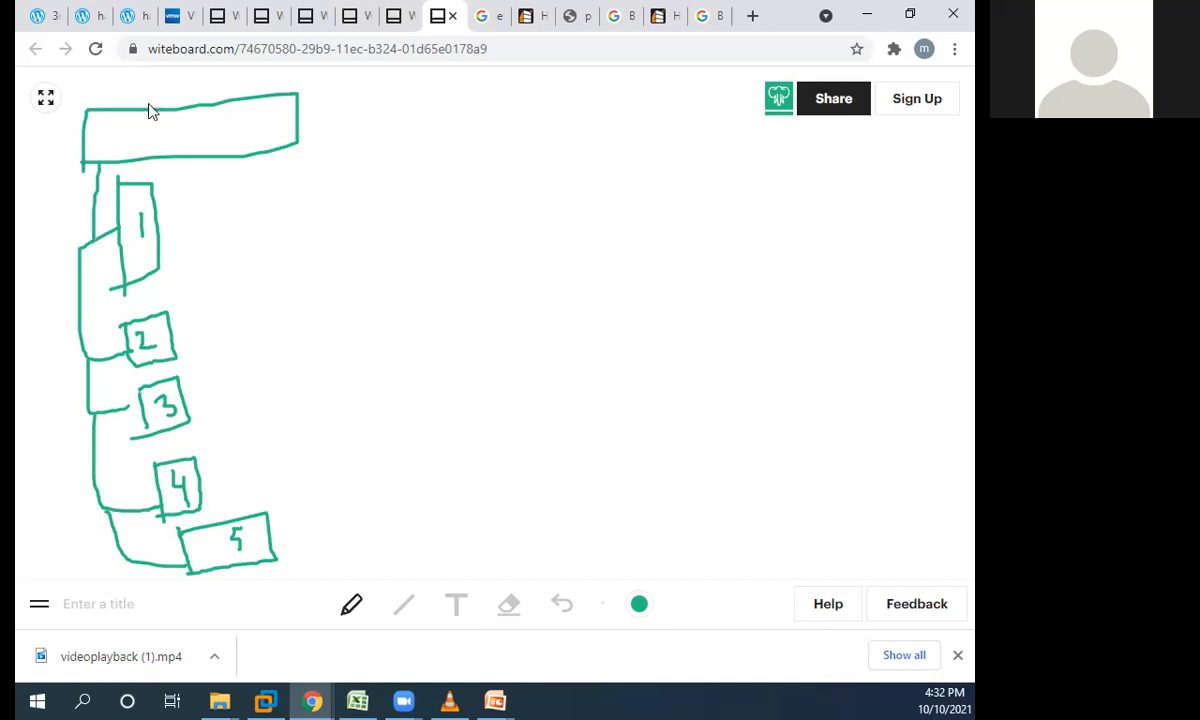
pyautogui.moveTo(120, 116)
pyautogui.mouseDown()
pyautogui.moveTo(126, 140)
pyautogui.moveTo(143, 136)
pyautogui.moveTo(146, 105)
pyautogui.moveTo(155, 130)
pyautogui.moveTo(197, 133)
pyautogui.moveTo(212, 104)
pyautogui.moveTo(240, 139)
pyautogui.mouseUp()
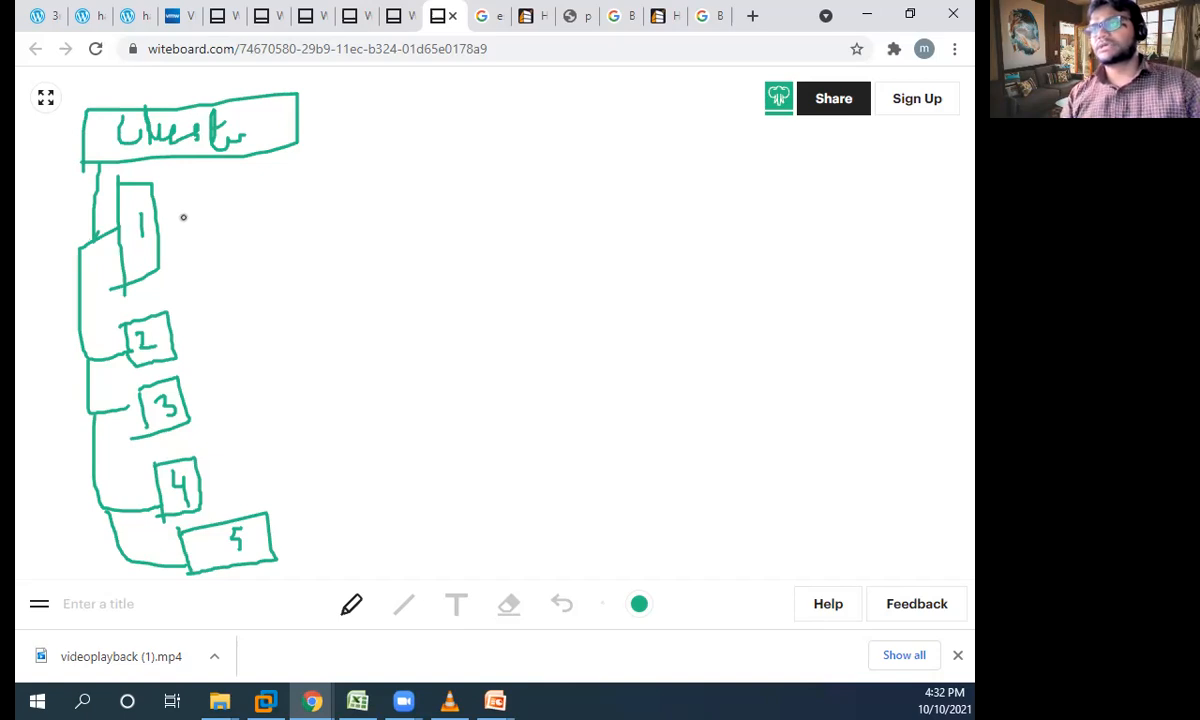
pyautogui.moveTo(170, 229)
pyautogui.mouseDown()
pyautogui.moveTo(250, 234)
pyautogui.moveTo(279, 213)
pyautogui.moveTo(309, 237)
pyautogui.moveTo(302, 229)
pyautogui.moveTo(327, 207)
pyautogui.moveTo(349, 231)
pyautogui.mouseUp()
pyautogui.moveTo(359, 172)
pyautogui.mouseDown()
pyautogui.moveTo(360, 224)
pyautogui.moveTo(372, 202)
pyautogui.moveTo(384, 214)
pyautogui.moveTo(406, 201)
pyautogui.moveTo(410, 216)
pyautogui.moveTo(370, 182)
pyautogui.mouseUp()
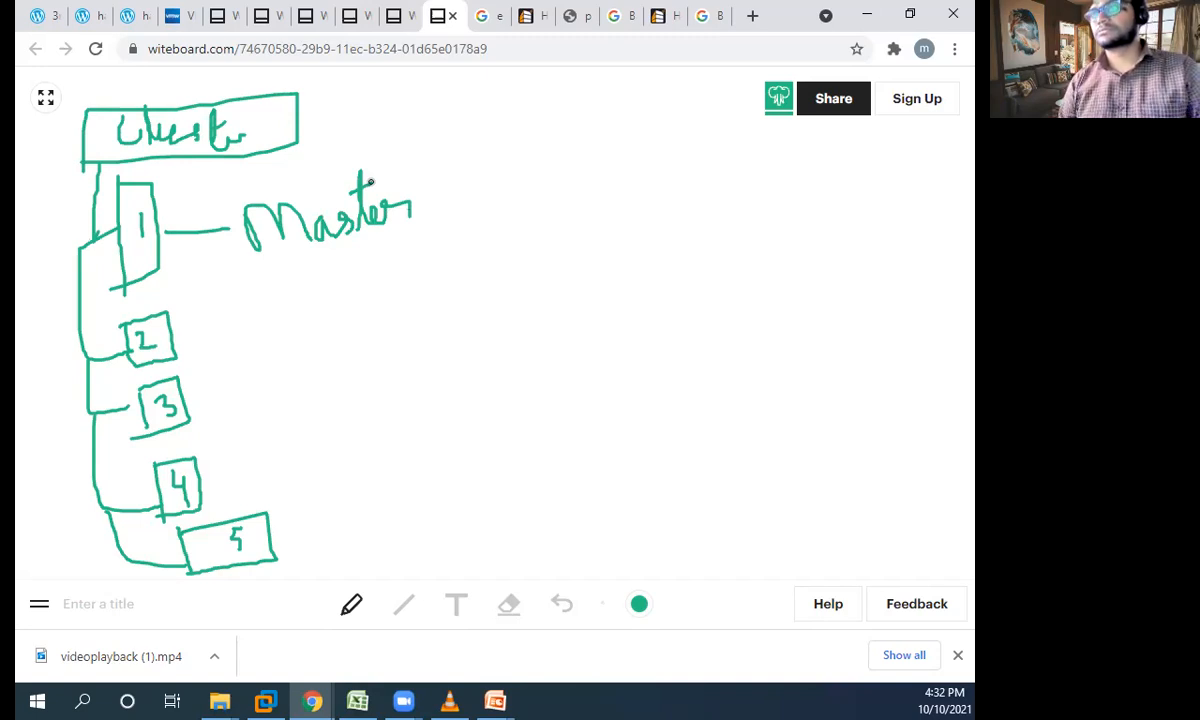
# - Draw lines from boxes 2, 3, 4 and 5 that converge on a shared label reading "Slave"
pyautogui.moveTo(182, 333); pyautogui.dragTo(268, 316)
pyautogui.moveTo(190, 385); pyautogui.dragTo(248, 370)
pyautogui.moveTo(200, 482); pyautogui.dragTo(287, 451)
pyautogui.moveTo(268, 534)
pyautogui.mouseDown()
pyautogui.moveTo(325, 508)
pyautogui.moveTo(288, 451)
pyautogui.moveTo(348, 407)
pyautogui.mouseUp()
pyautogui.moveTo(254, 369)
pyautogui.mouseDown()
pyautogui.moveTo(332, 352)
pyautogui.moveTo(351, 406)
pyautogui.moveTo(372, 400)
pyautogui.mouseUp()
pyautogui.moveTo(282, 315)
pyautogui.mouseDown()
pyautogui.moveTo(350, 378)
pyautogui.moveTo(400, 396)
pyautogui.mouseUp()
pyautogui.moveTo(424, 323)
pyautogui.mouseDown()
pyautogui.moveTo(448, 370)
pyautogui.moveTo(470, 332)
pyautogui.moveTo(480, 352)
pyautogui.moveTo(530, 328)
pyautogui.moveTo(537, 345)
pyautogui.mouseUp()
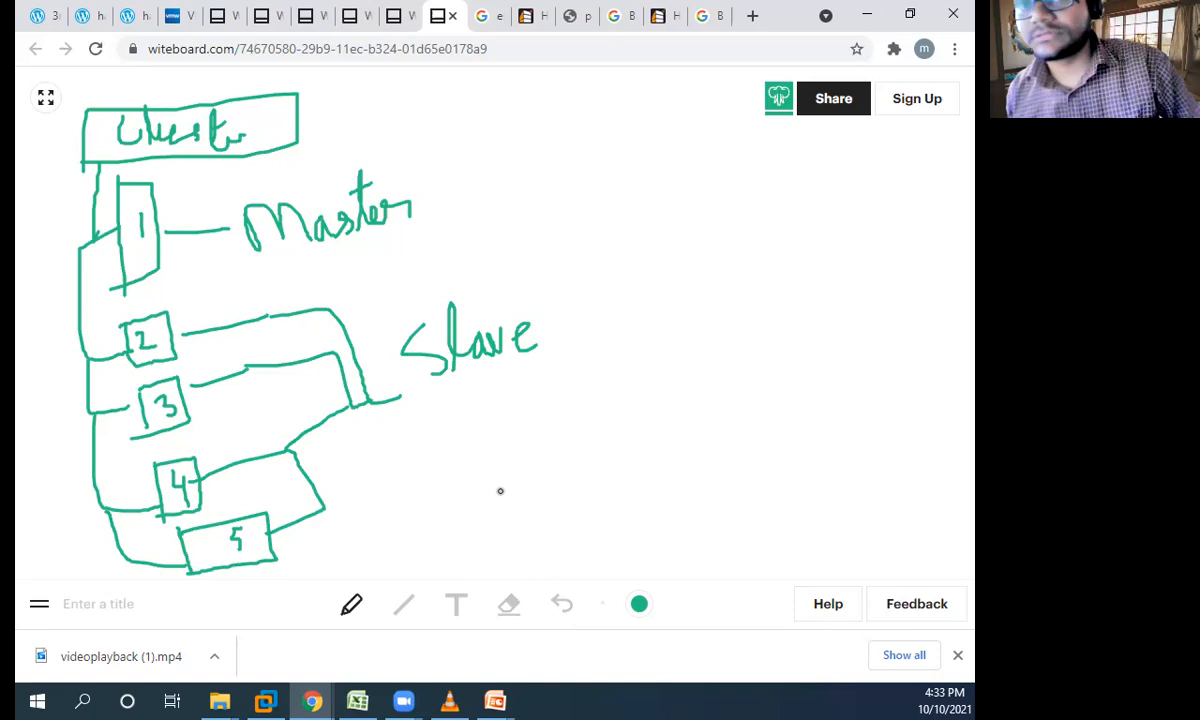
# - Emphasize the roles by underlining "Slave" and outlining "Master", and change the pen colour to indigo
pyautogui.moveTo(430, 396); pyautogui.dragTo(555, 370)
pyautogui.moveTo(280, 260)
pyautogui.mouseDown()
pyautogui.moveTo(463, 219)
pyautogui.moveTo(343, 153)
pyautogui.moveTo(232, 196)
pyautogui.moveTo(286, 265)
pyautogui.mouseUp()
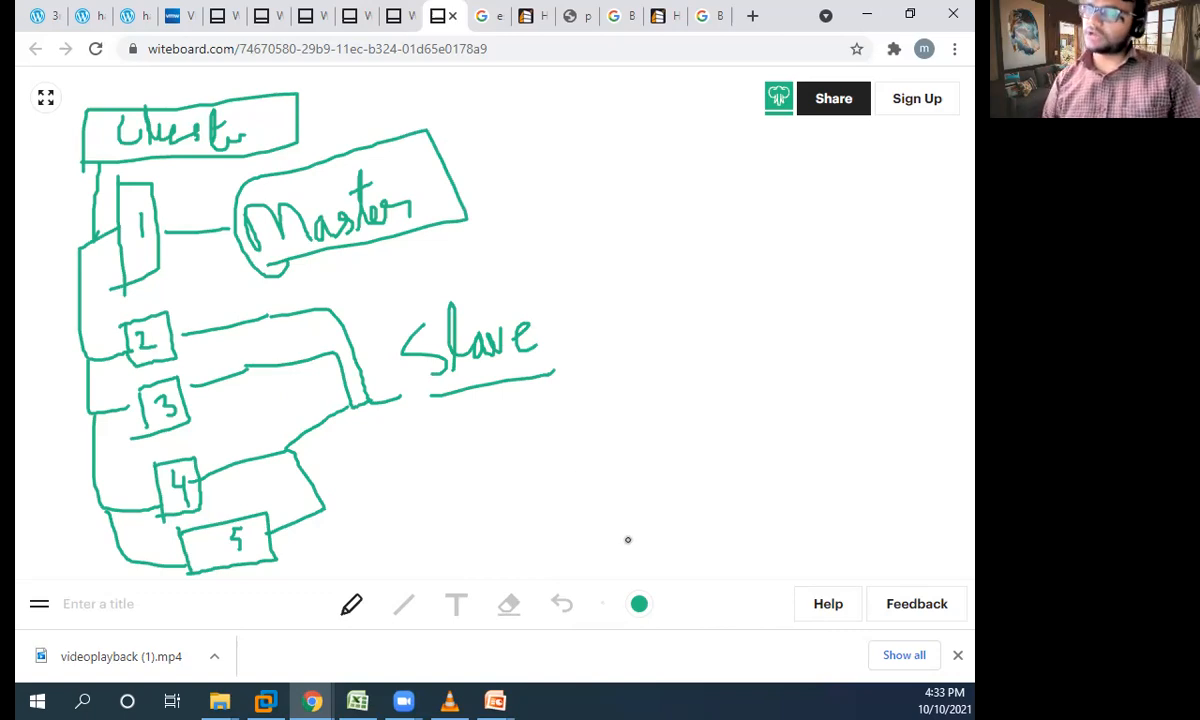
pyautogui.click(639, 604)
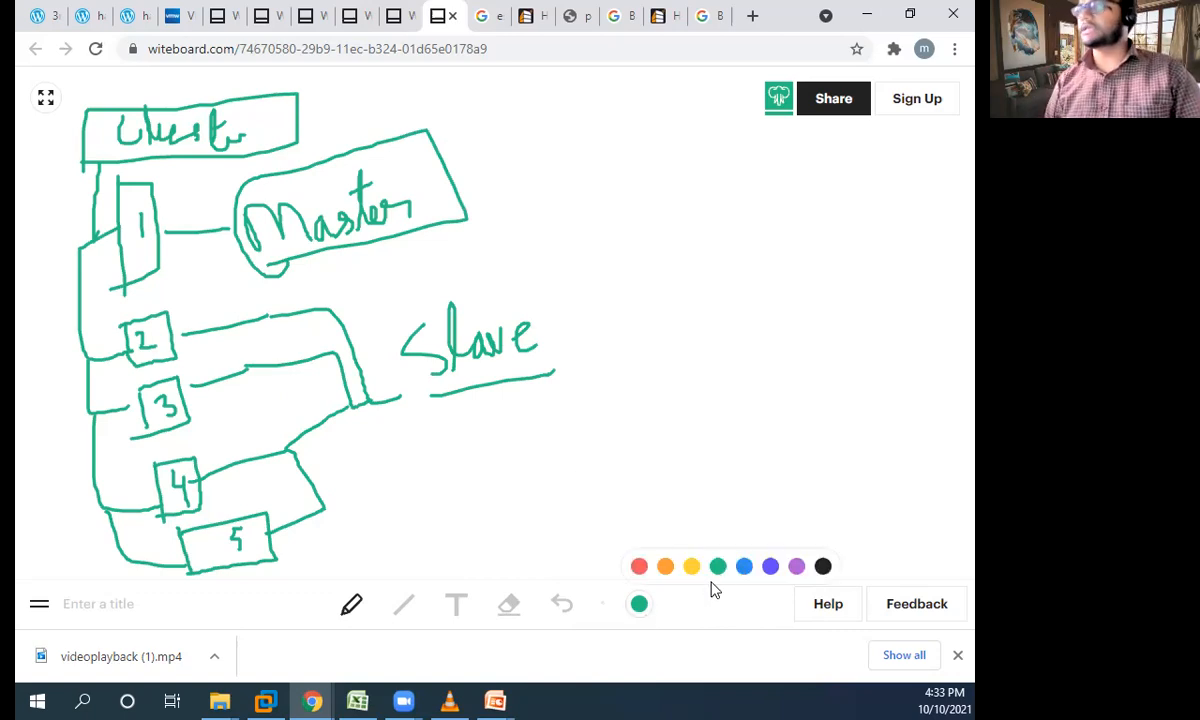
pyautogui.click(769, 568)
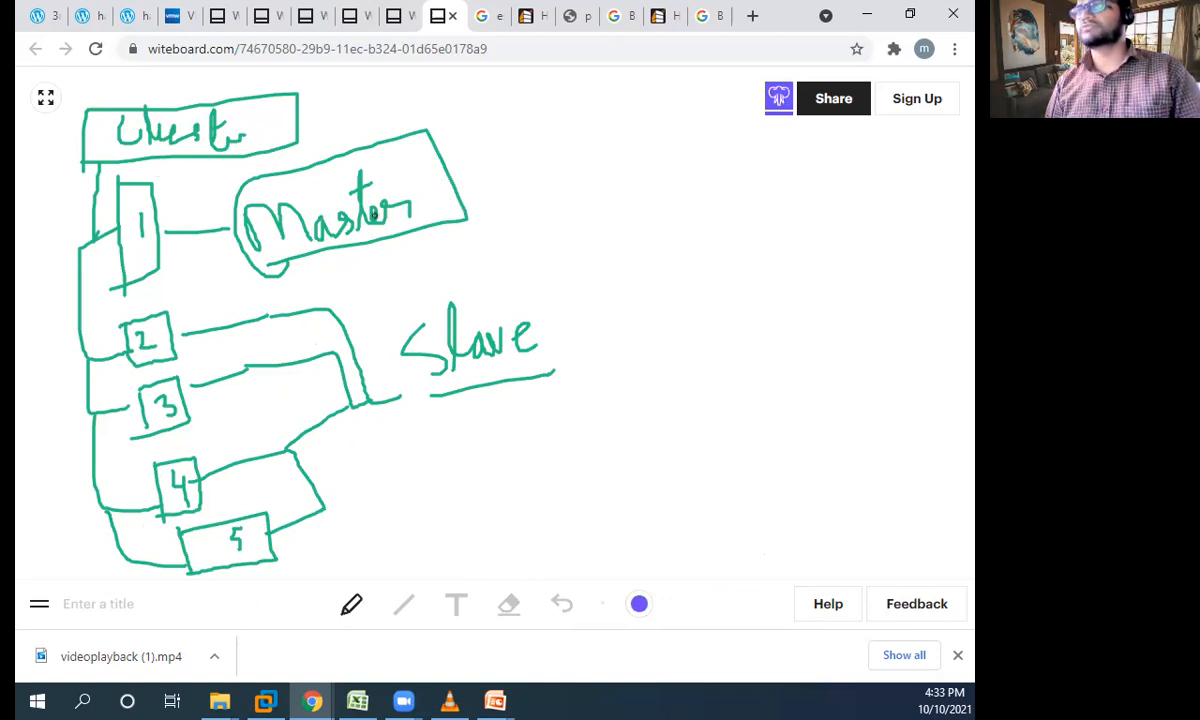
# - Tick the "Master" box in indigo and draw a line extending outward from its right edge
pyautogui.moveTo(441, 168); pyautogui.dragTo(470, 148)
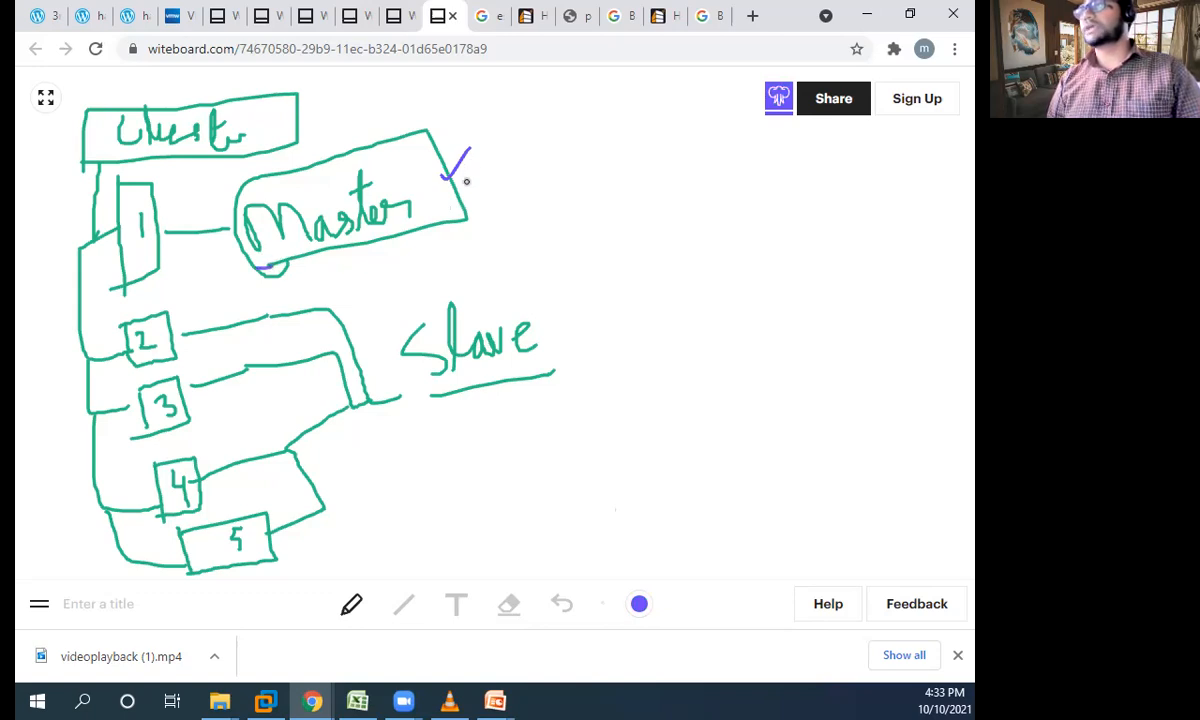
pyautogui.moveTo(455, 188); pyautogui.dragTo(551, 155)
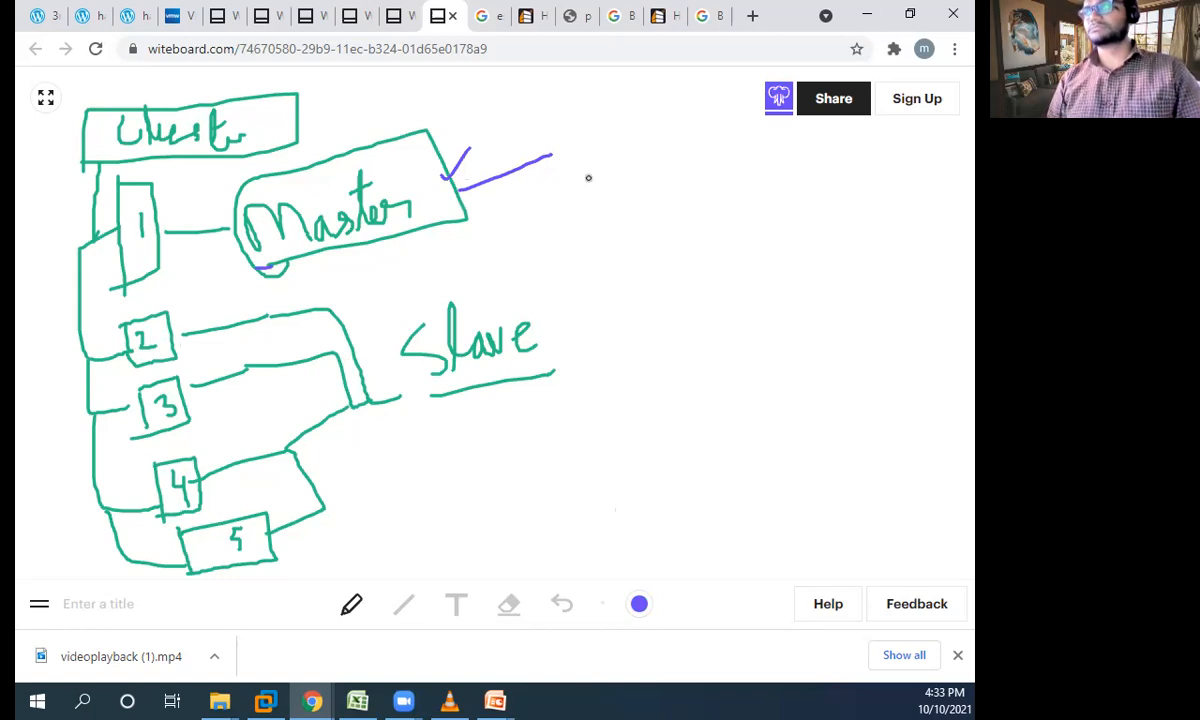
pyautogui.moveTo(511, 147); pyautogui.dragTo(579, 160)
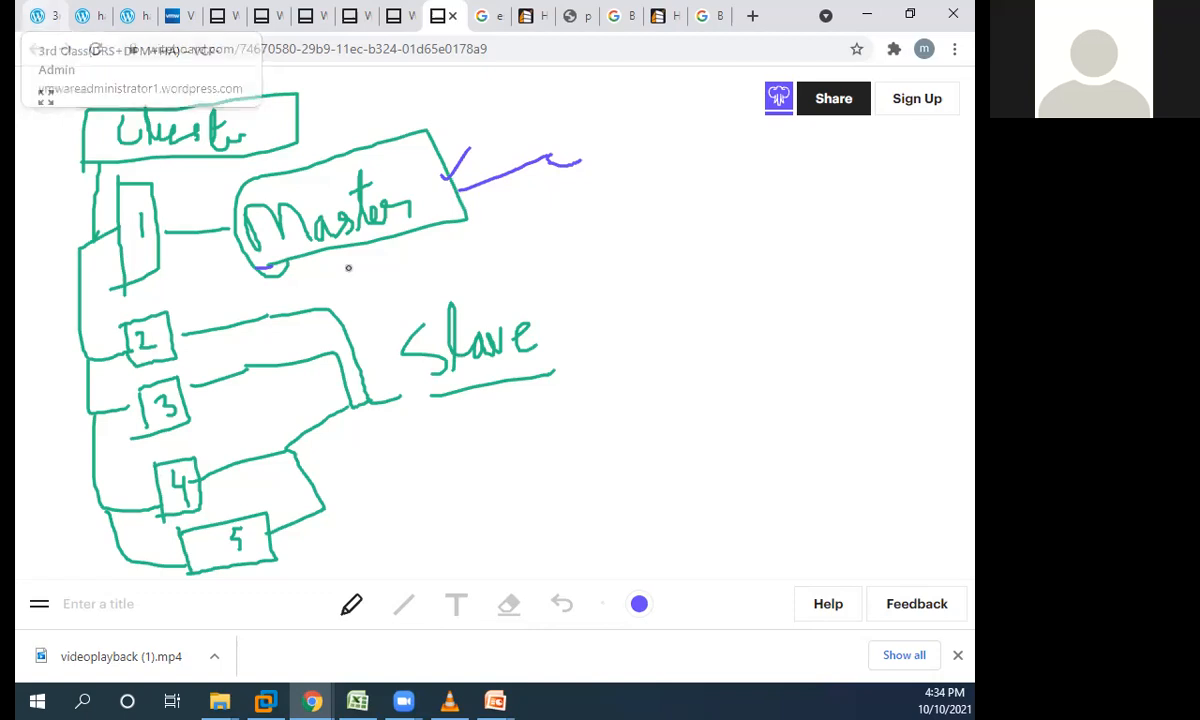
# - Bracket the "Slave" label in indigo and draw an arrow pointing away from the bracket
pyautogui.moveTo(491, 269)
pyautogui.mouseDown()
pyautogui.moveTo(553, 290)
pyautogui.moveTo(585, 410)
pyautogui.moveTo(480, 440)
pyautogui.mouseUp()
pyautogui.moveTo(491, 268); pyautogui.dragTo(417, 280)
pyautogui.moveTo(481, 441); pyautogui.dragTo(444, 450)
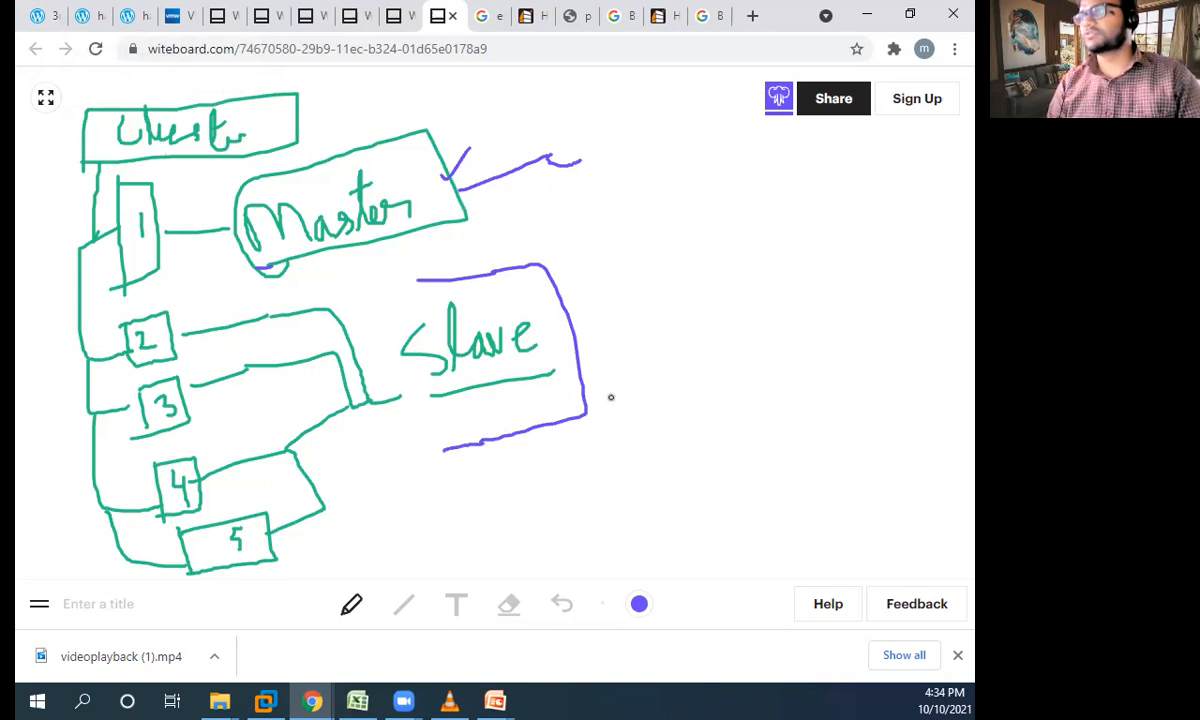
pyautogui.moveTo(567, 328)
pyautogui.mouseDown()
pyautogui.moveTo(620, 310)
pyautogui.moveTo(636, 326)
pyautogui.mouseUp()
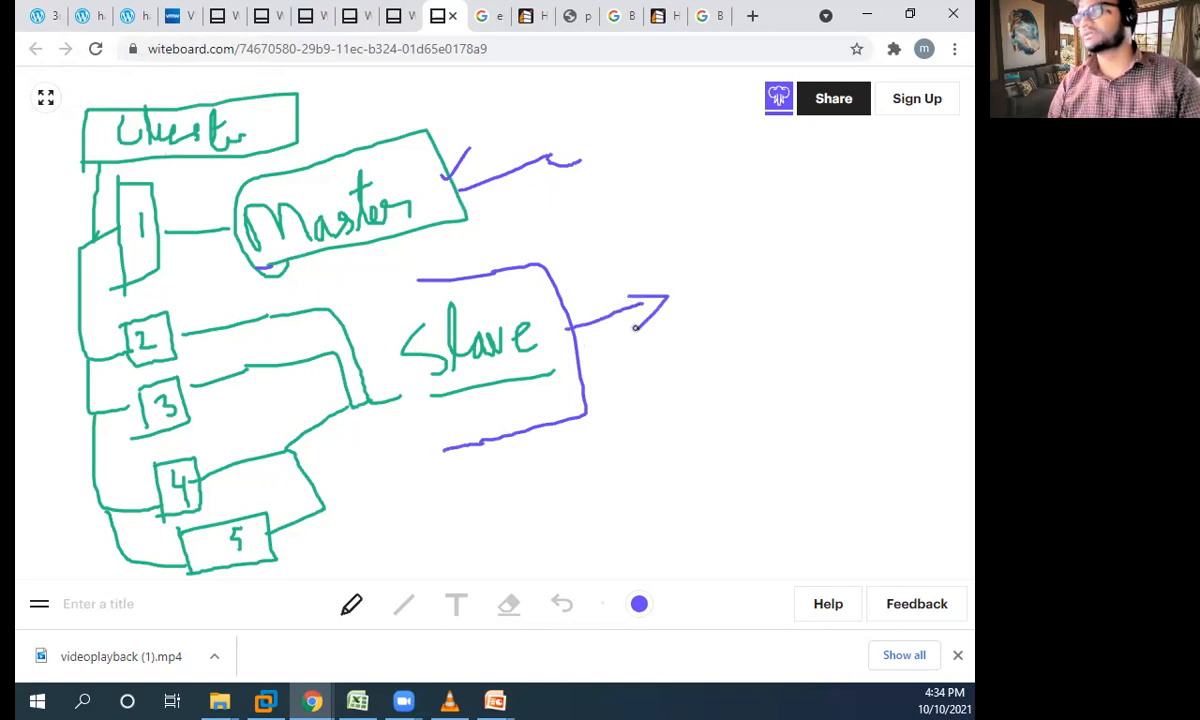
# - Link box 5 to a new indigo label reading "Master" and circle that label
pyautogui.moveTo(272, 531)
pyautogui.mouseDown()
pyautogui.moveTo(512, 498)
pyautogui.moveTo(500, 498)
pyautogui.moveTo(590, 521)
pyautogui.mouseUp()
pyautogui.moveTo(603, 445); pyautogui.dragTo(634, 505)
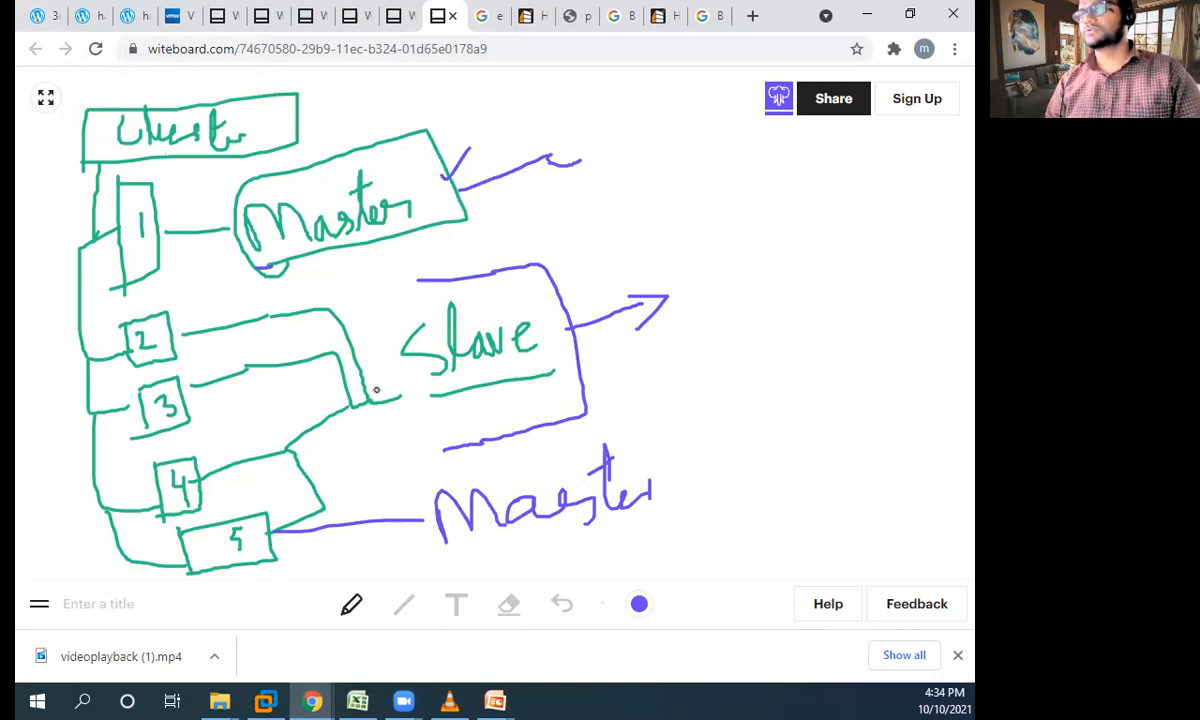
pyautogui.moveTo(631, 450)
pyautogui.mouseDown()
pyautogui.moveTo(506, 455)
pyautogui.moveTo(422, 500)
pyautogui.moveTo(648, 538)
pyautogui.moveTo(640, 441)
pyautogui.mouseUp()
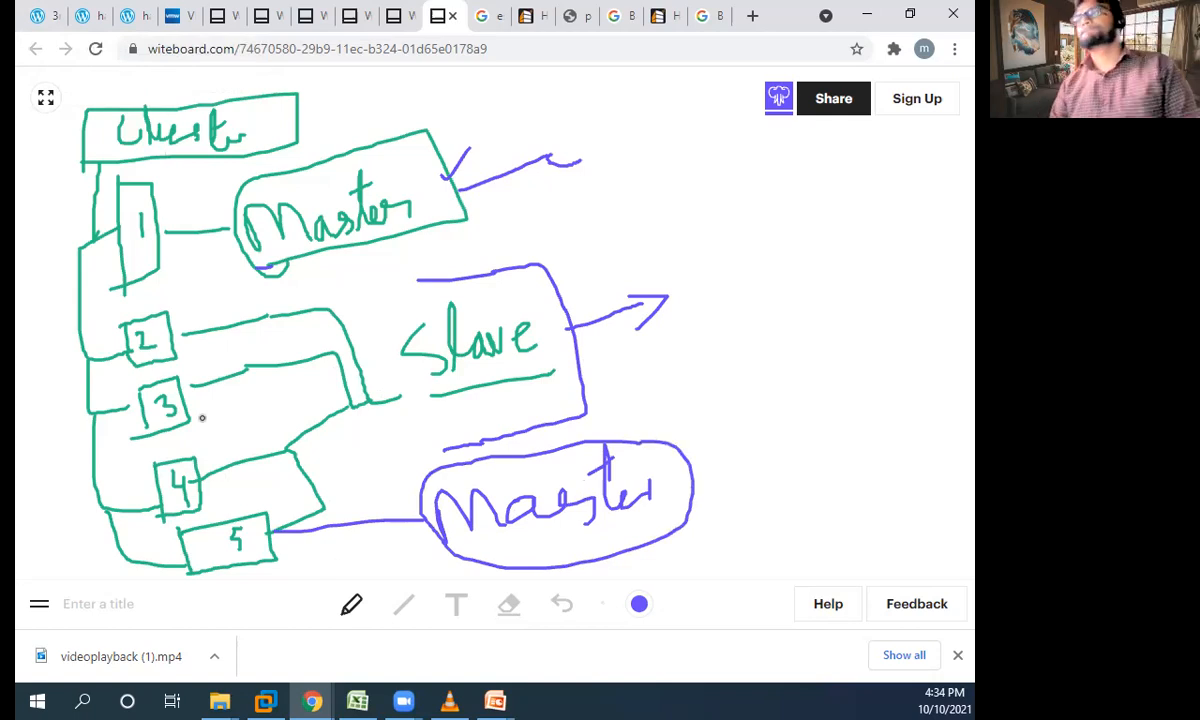
# - Switch to VMware Workstation and show the summary of host 10.10.10.12 in the vSphere Client
pyautogui.click(45, 14)
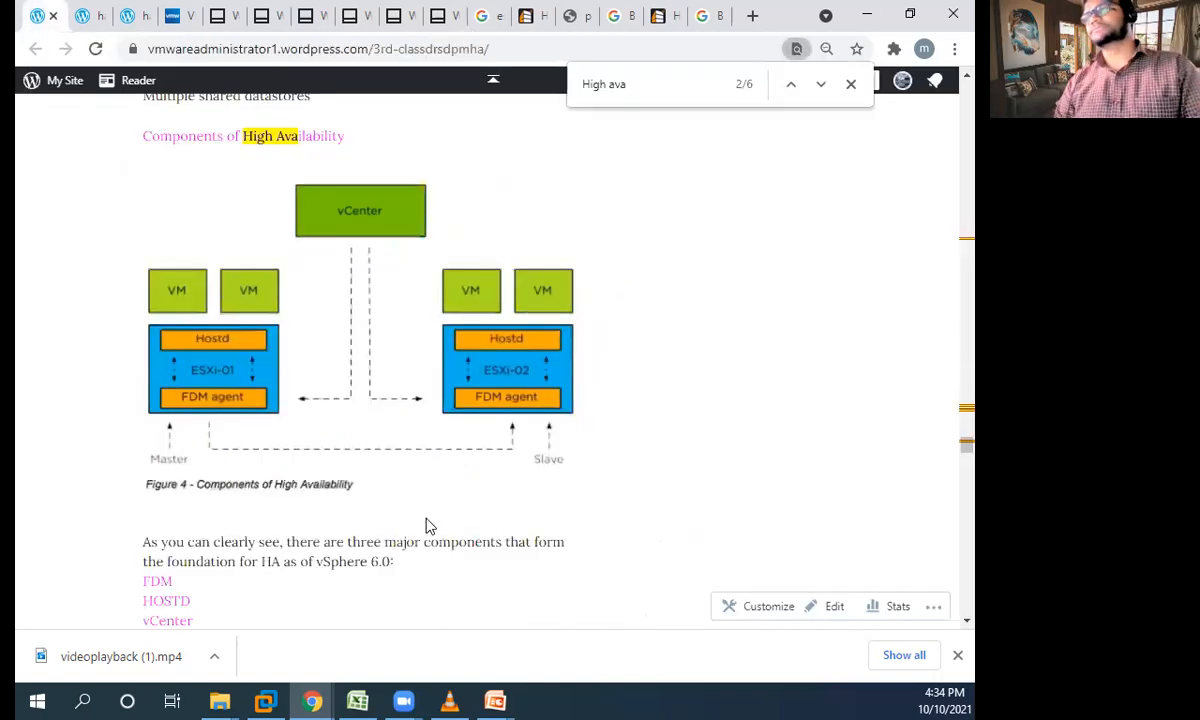
pyautogui.click(271, 699)
pyautogui.click(133, 268)
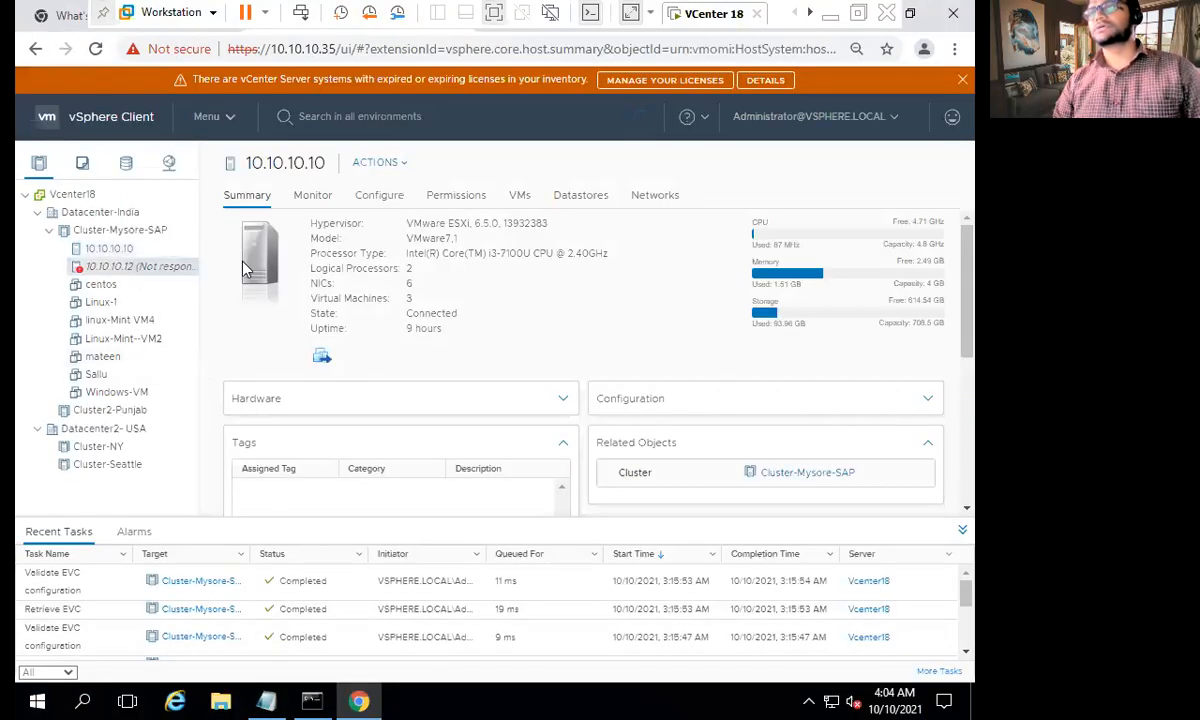
# - Reset the Esx3 virtual machine from its console in Workstation and confirm the reset
pyautogui.click(810, 14)
pyautogui.click(810, 14)
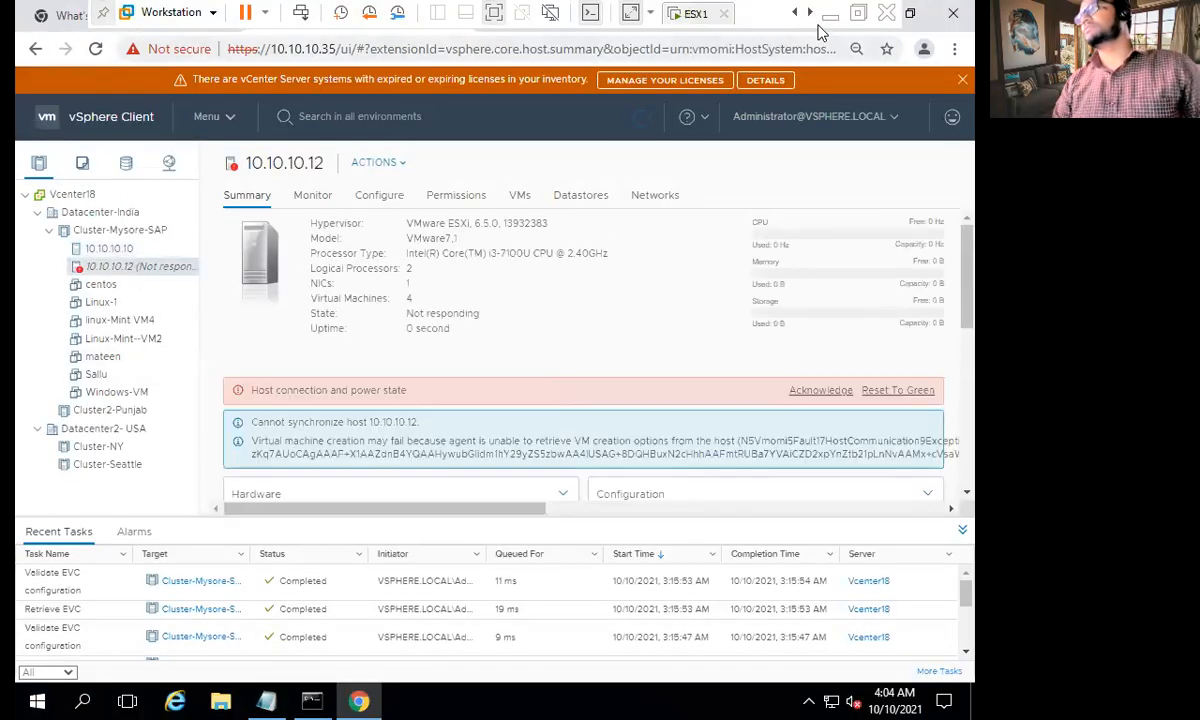
pyautogui.click(810, 14)
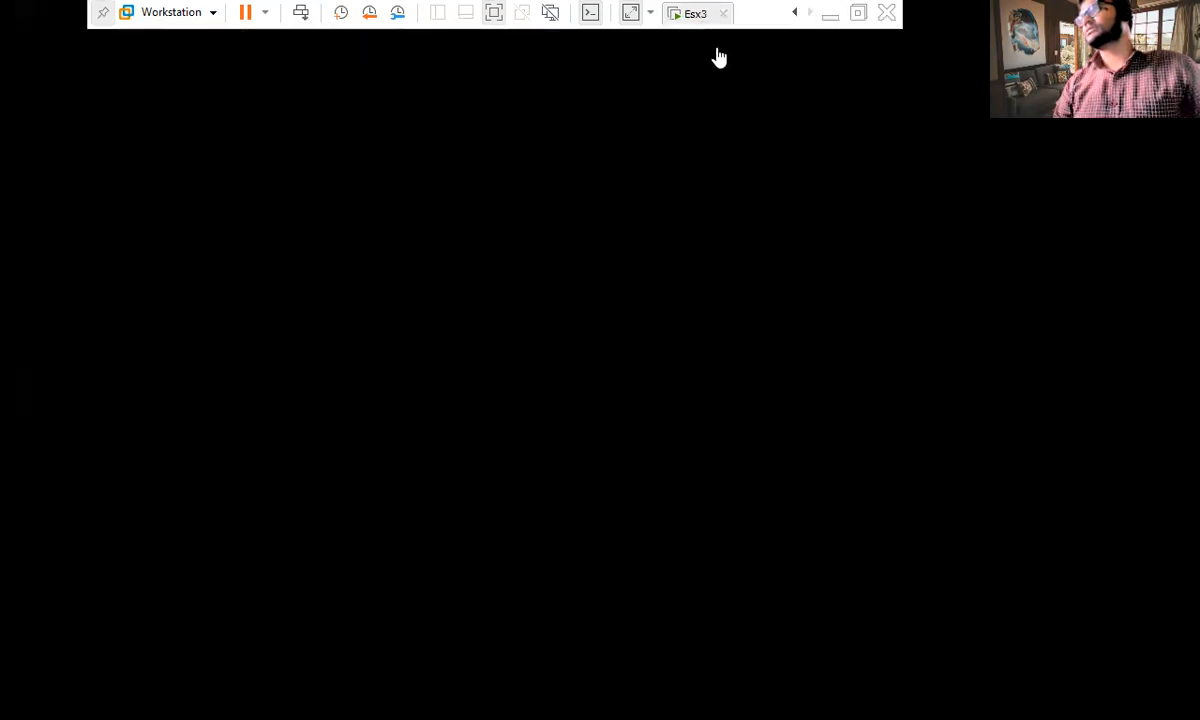
pyautogui.rightClick(702, 17)
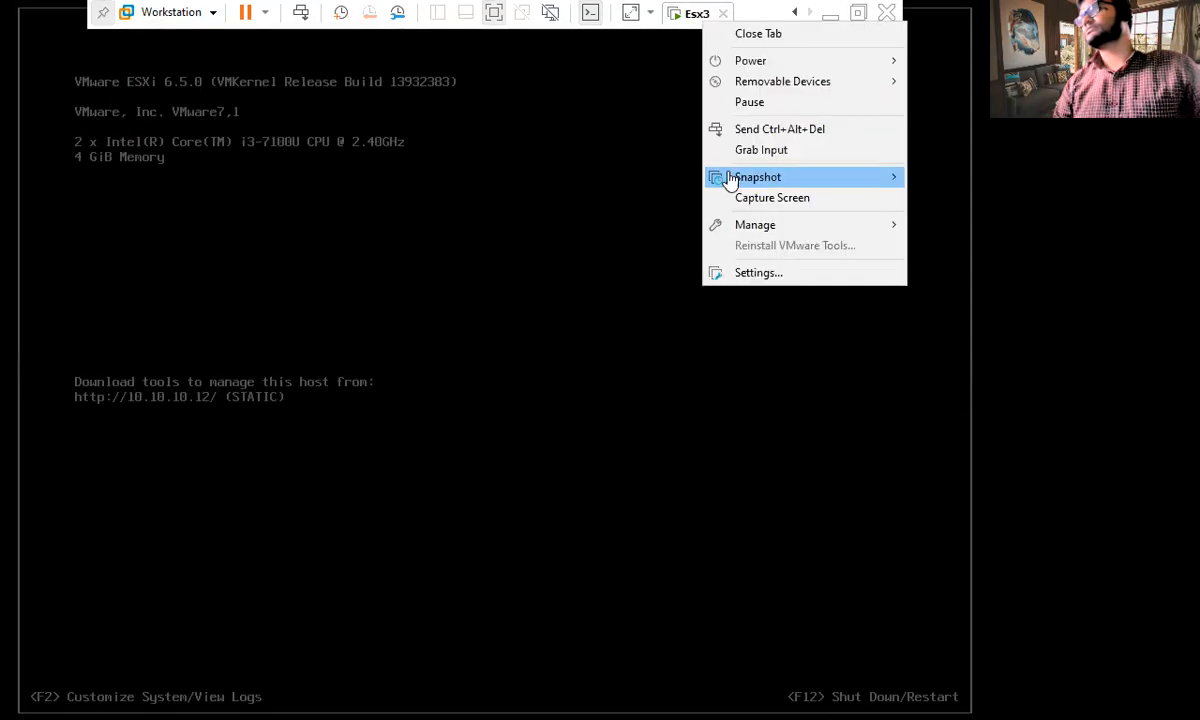
pyautogui.moveTo(778, 70)
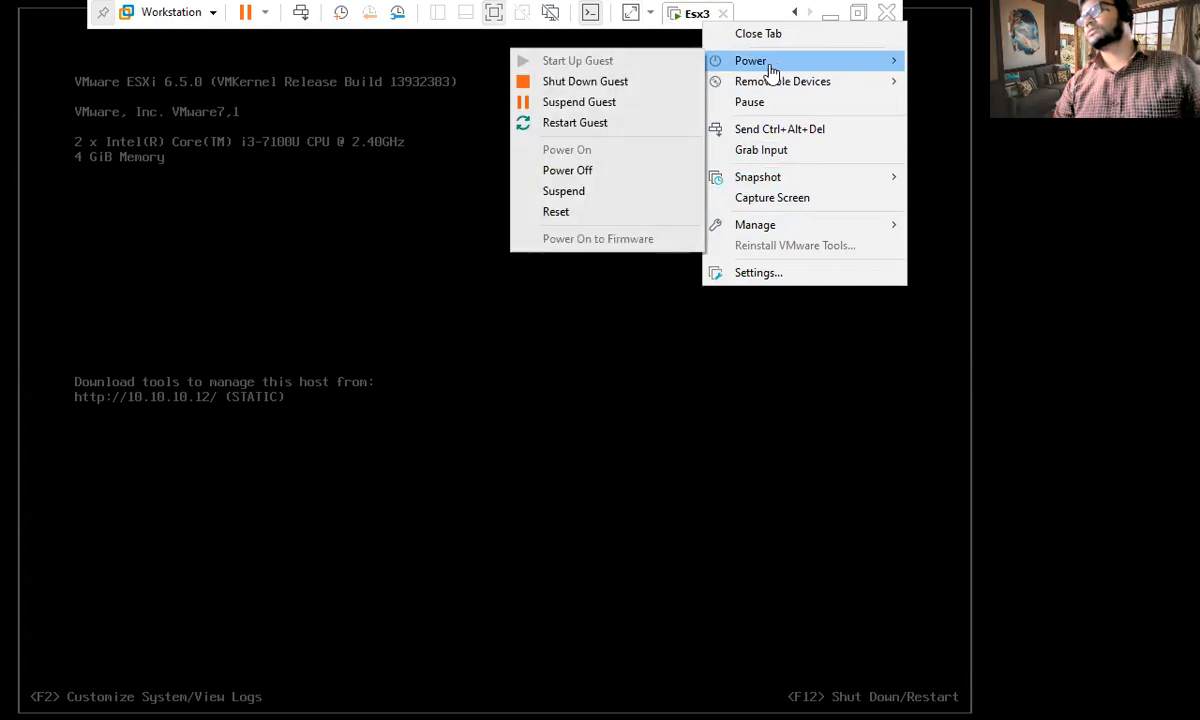
pyautogui.click(595, 214)
pyautogui.click(513, 389)
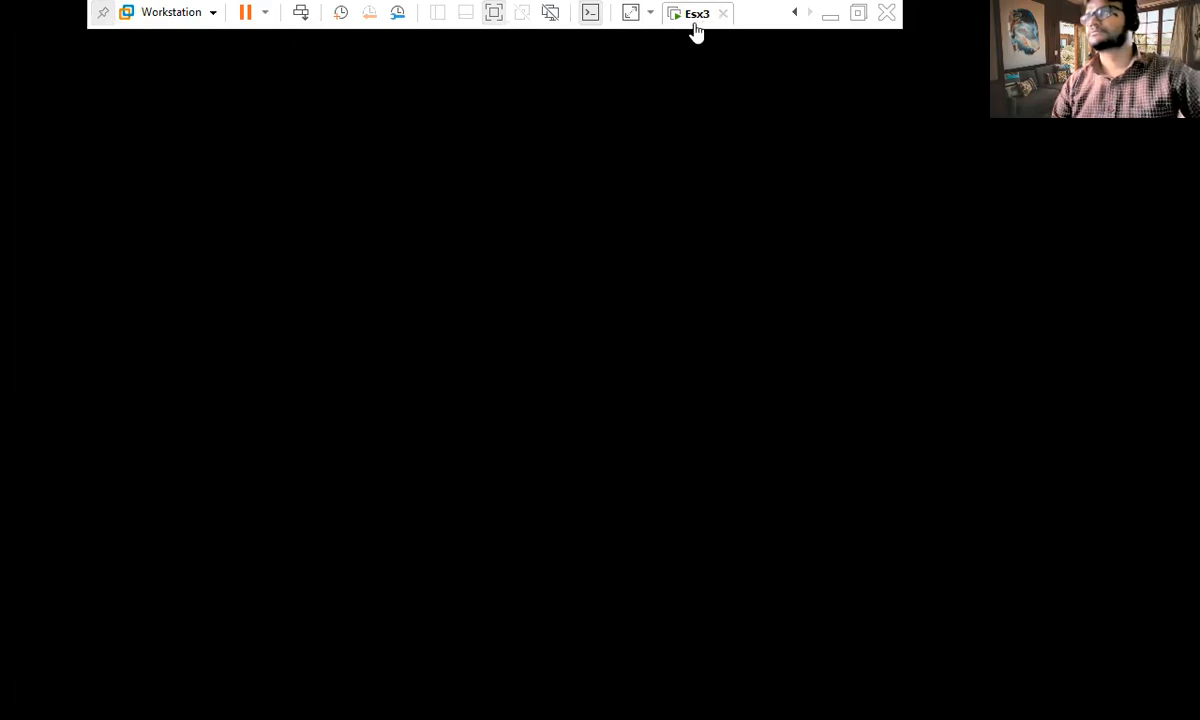
# - Return to the VCenter 18 machine, look at the earlier ping output and refresh the vSphere Client
pyautogui.click(797, 16)
pyautogui.click(793, 18)
pyautogui.click(794, 20)
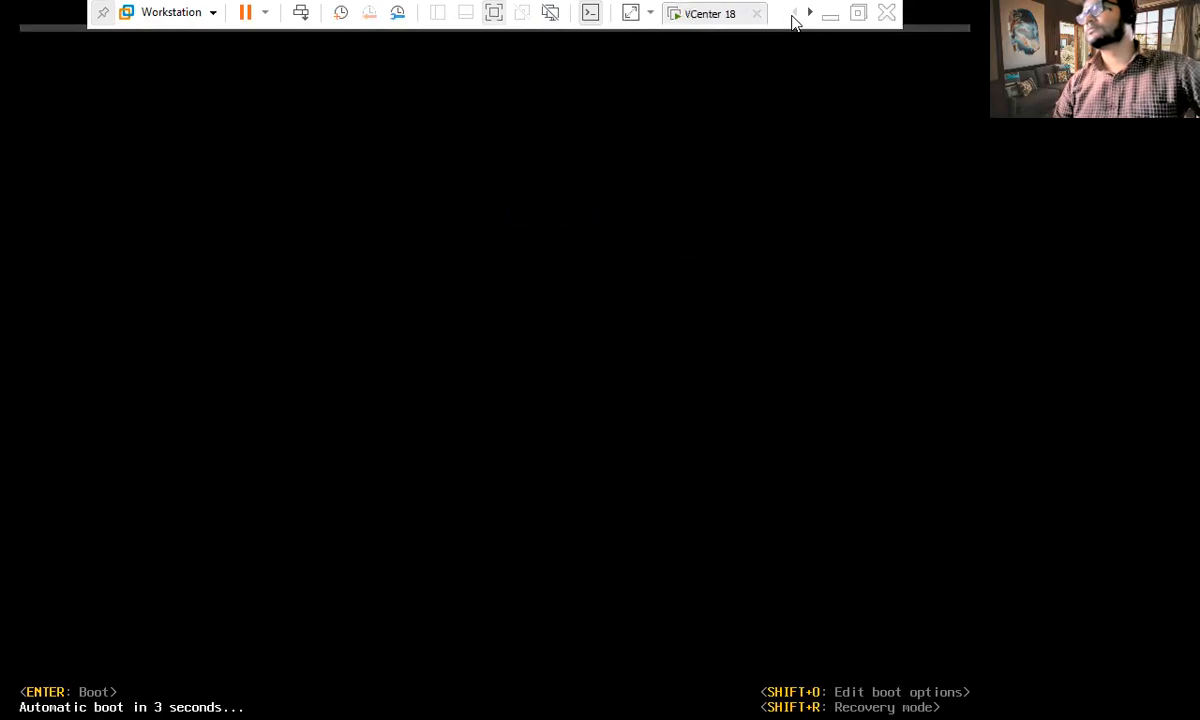
pyautogui.click(794, 20)
pyautogui.click(333, 68)
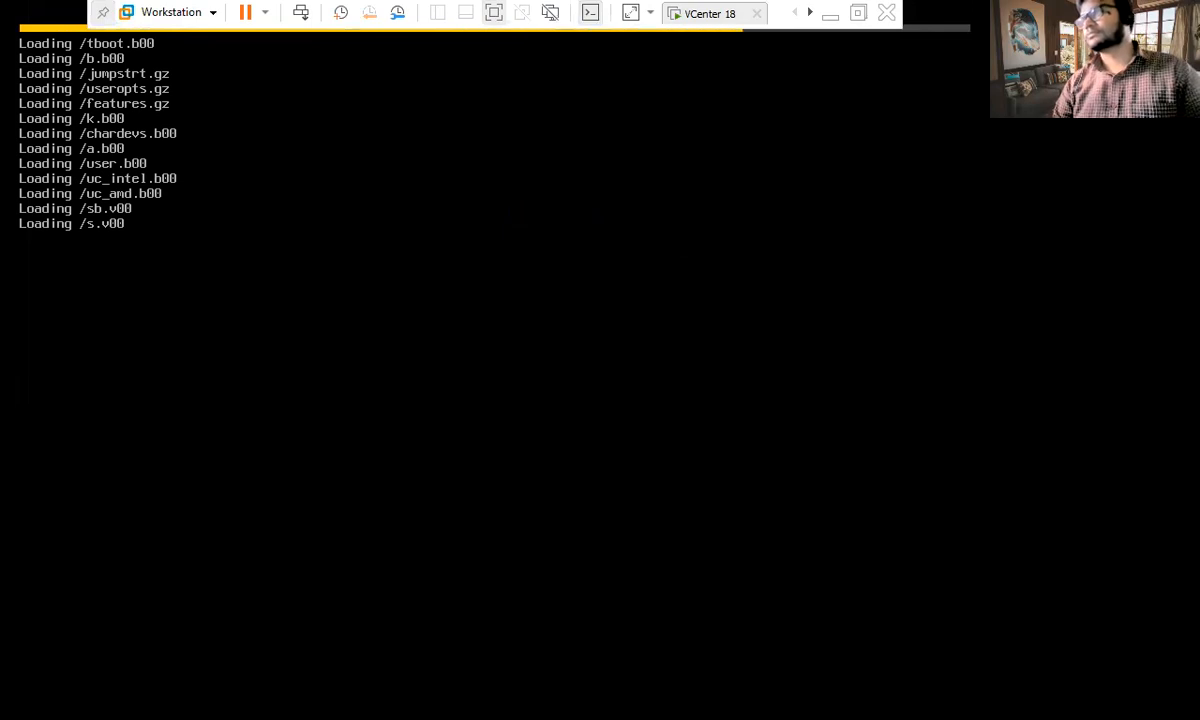
pyautogui.click(706, 12)
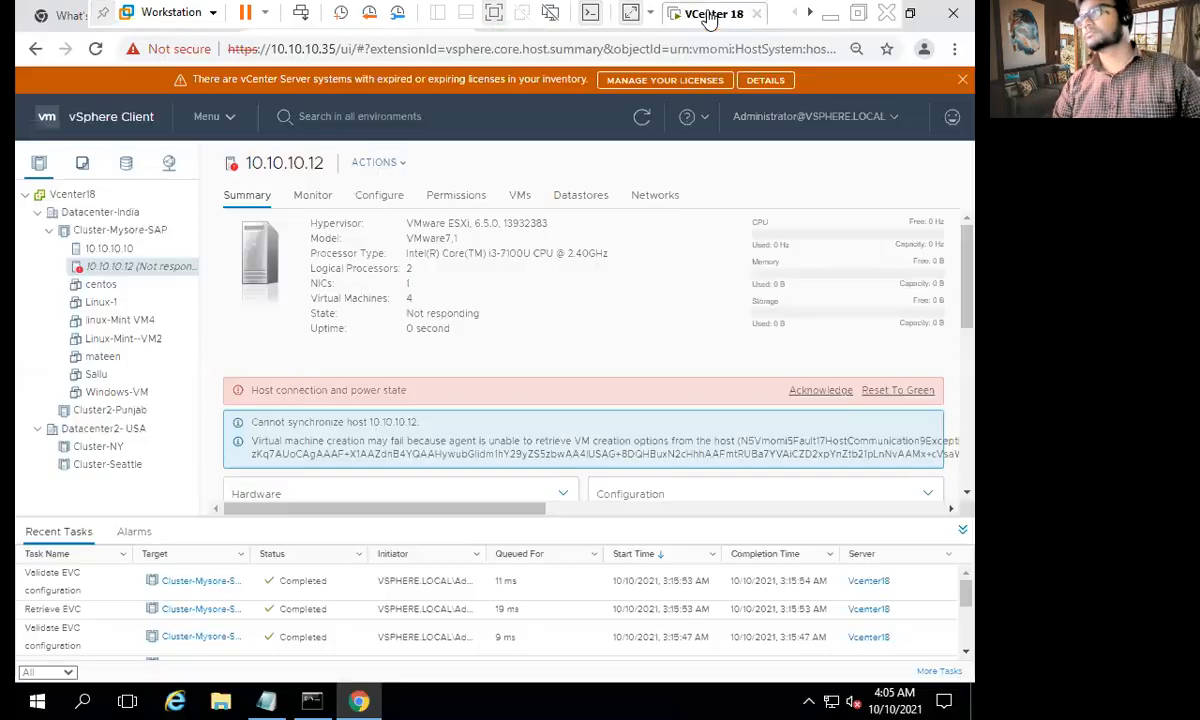
pyautogui.click(312, 700)
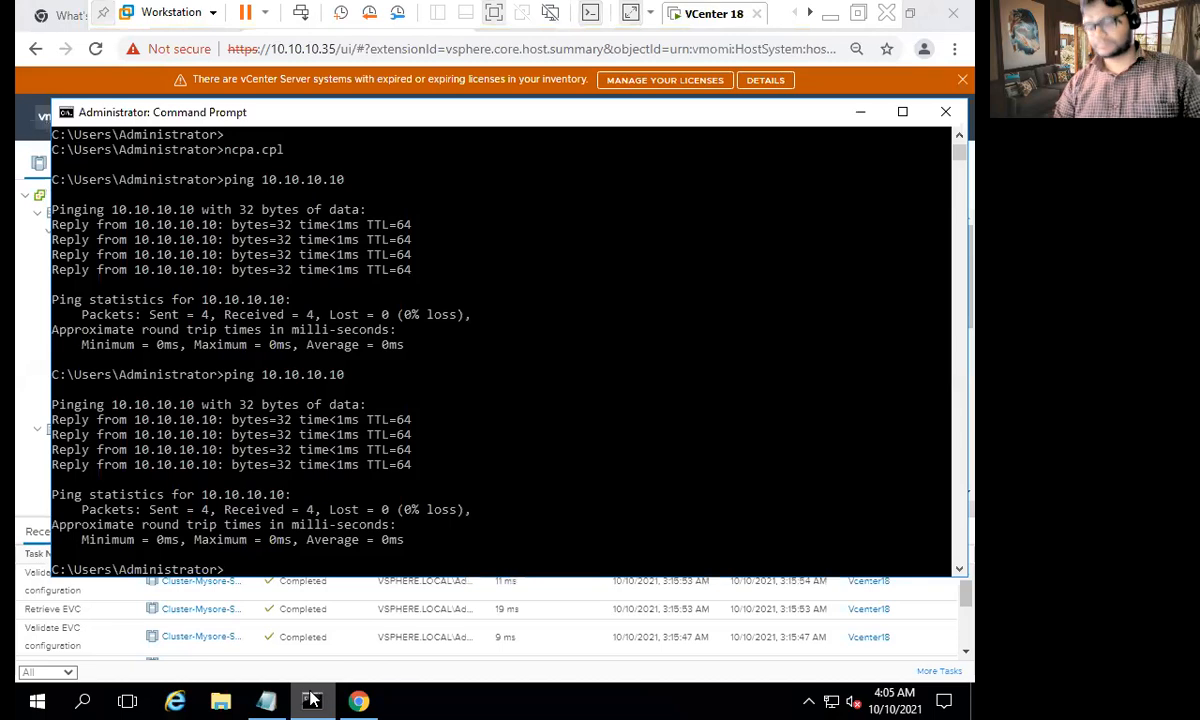
pyautogui.click(312, 700)
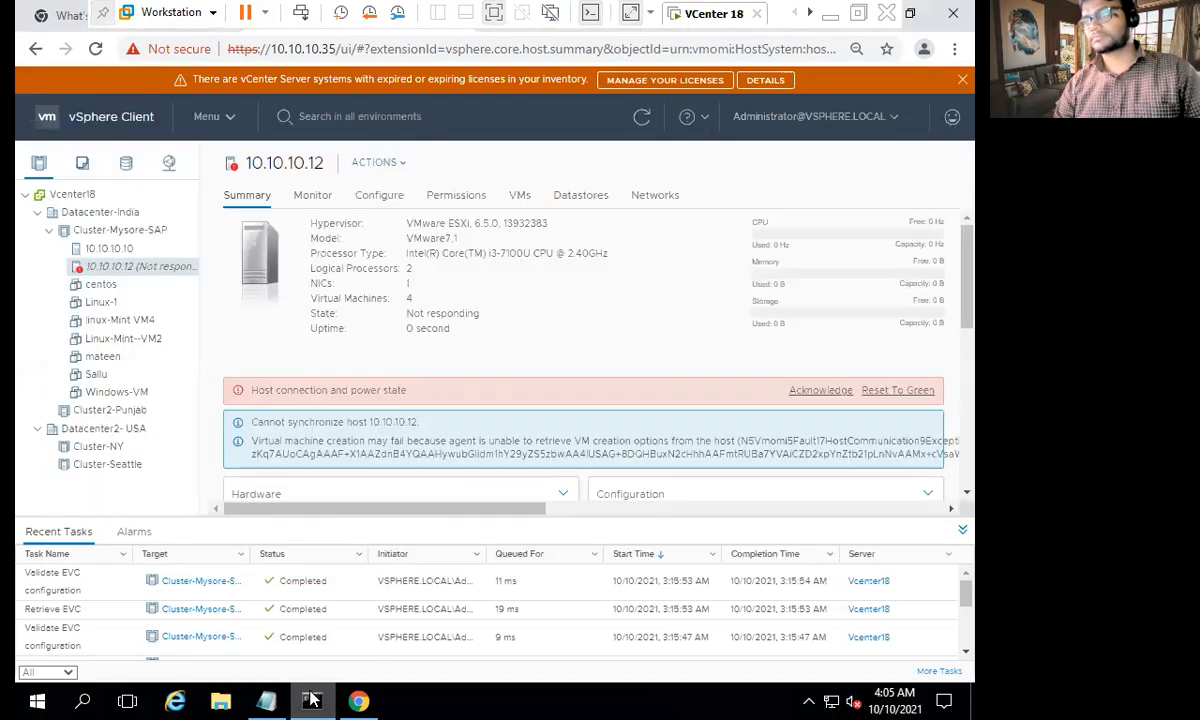
pyautogui.click(640, 117)
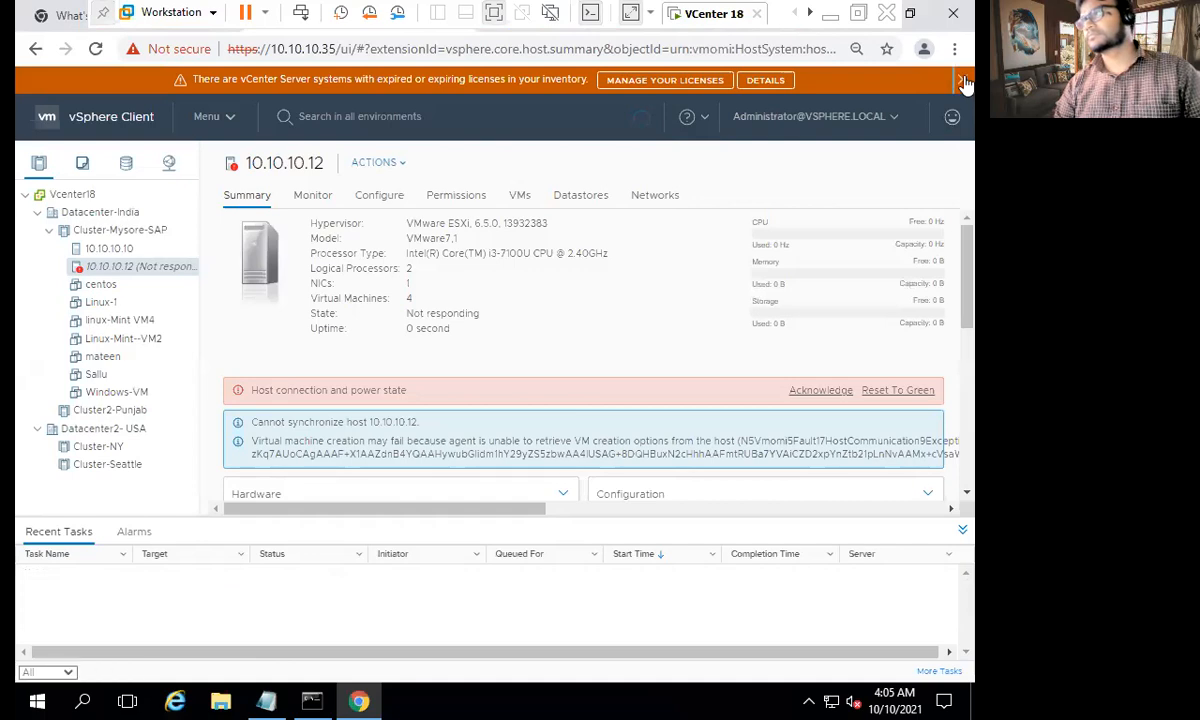
# - Dismiss the expiring-licence banner in the vSphere Client and cancel the feedback form
pyautogui.click(963, 82)
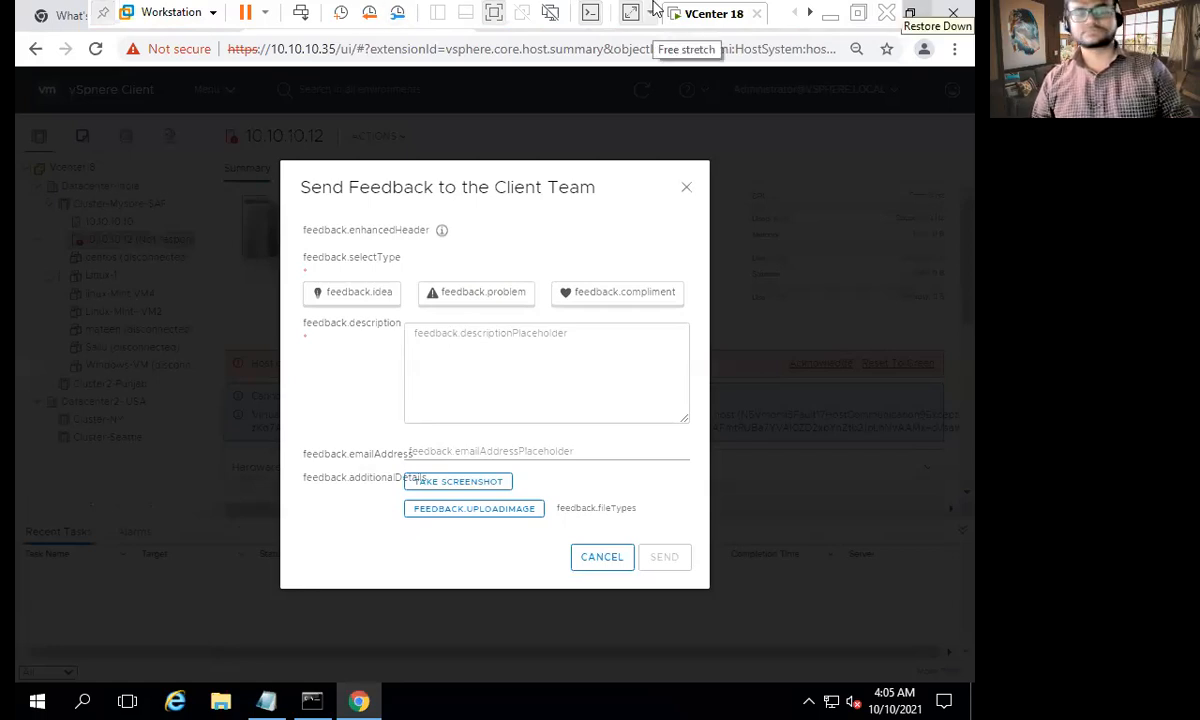
pyautogui.click(829, 15)
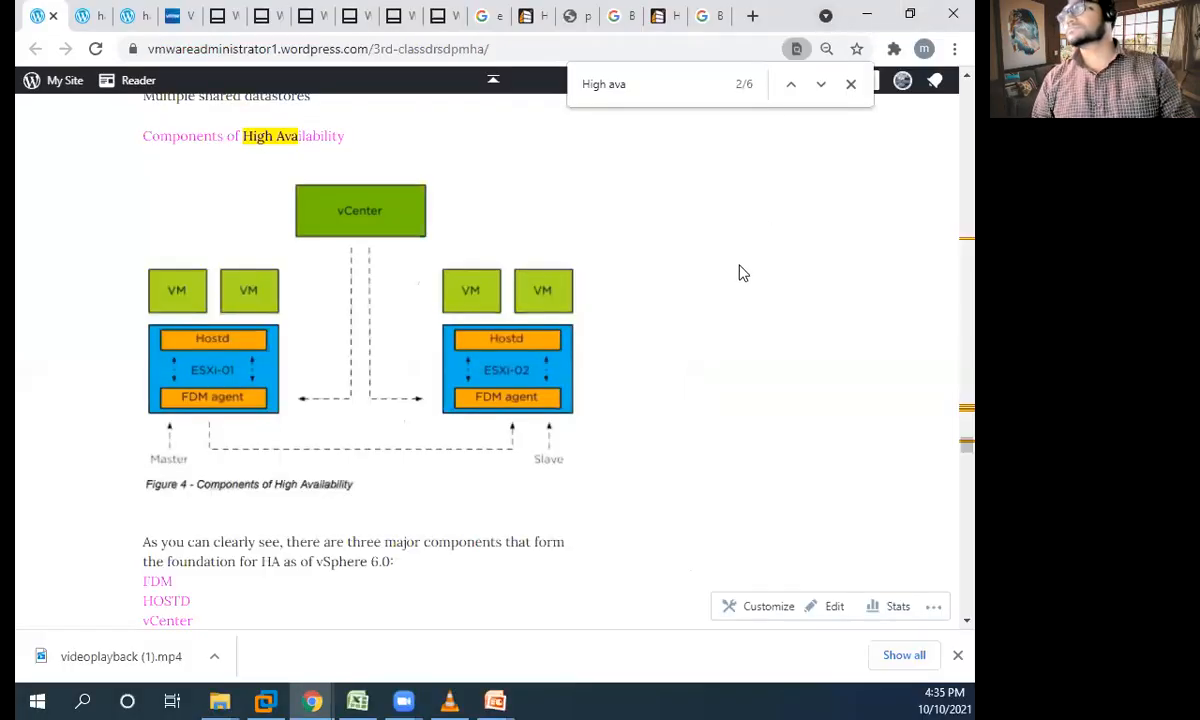
pyautogui.click(820, 22)
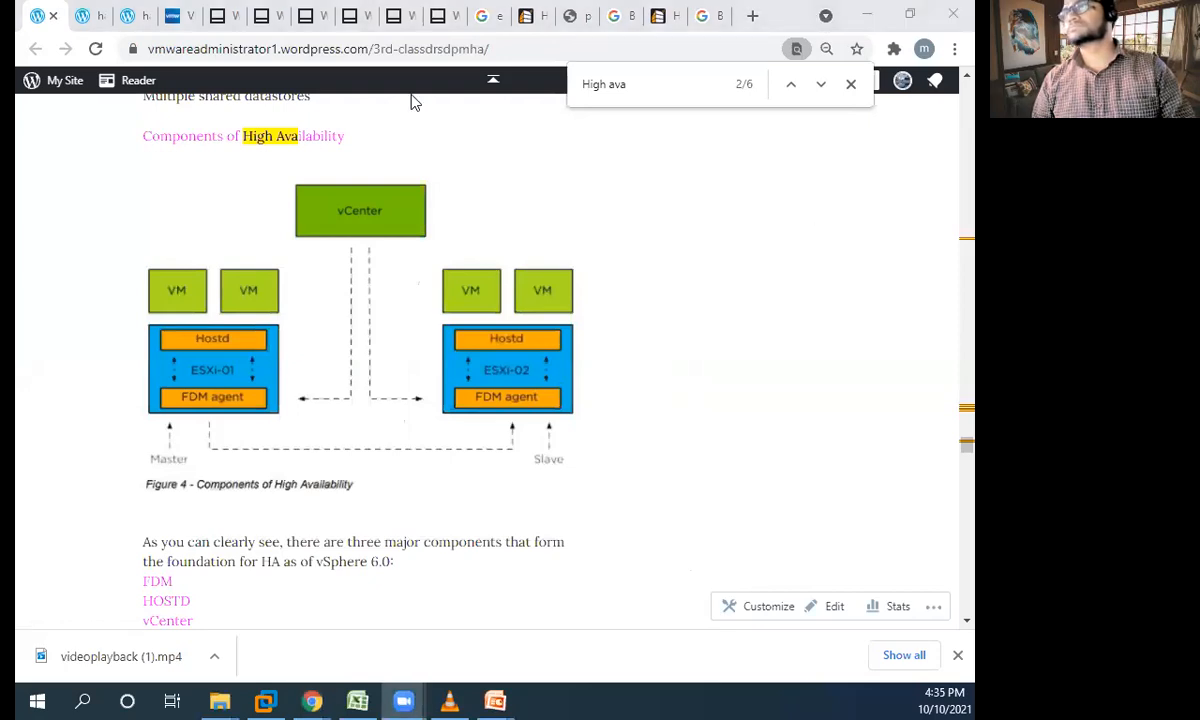
pyautogui.click(690, 262)
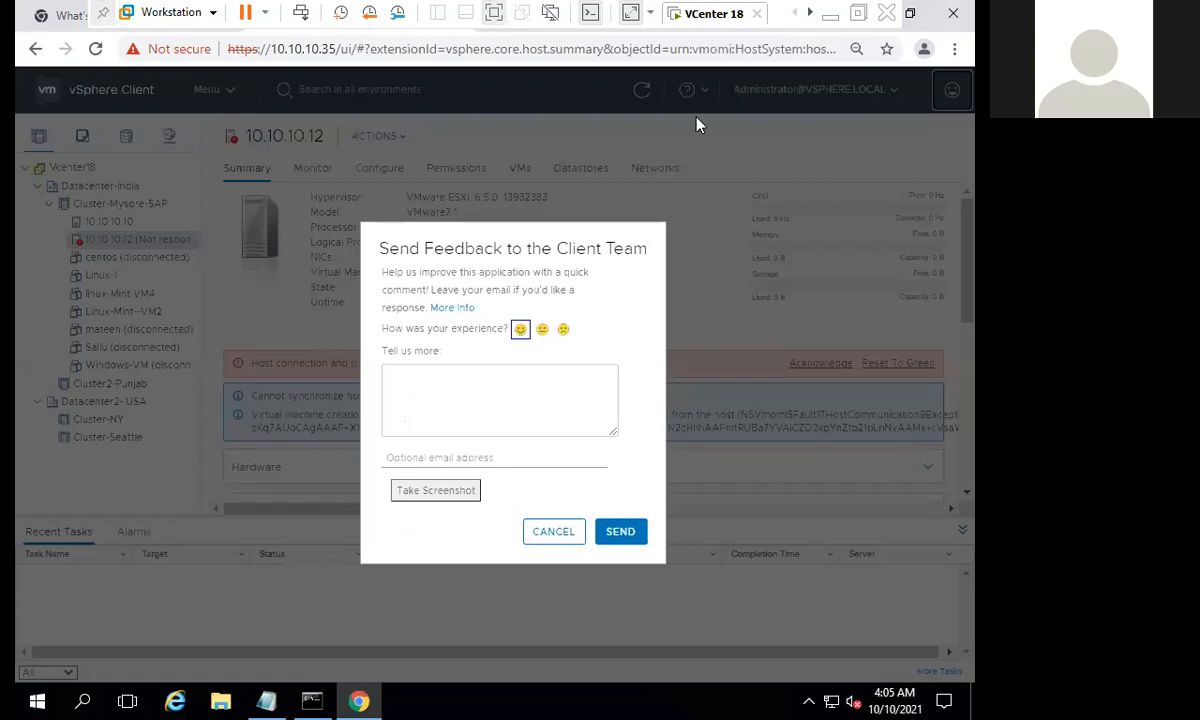
pyautogui.click(553, 532)
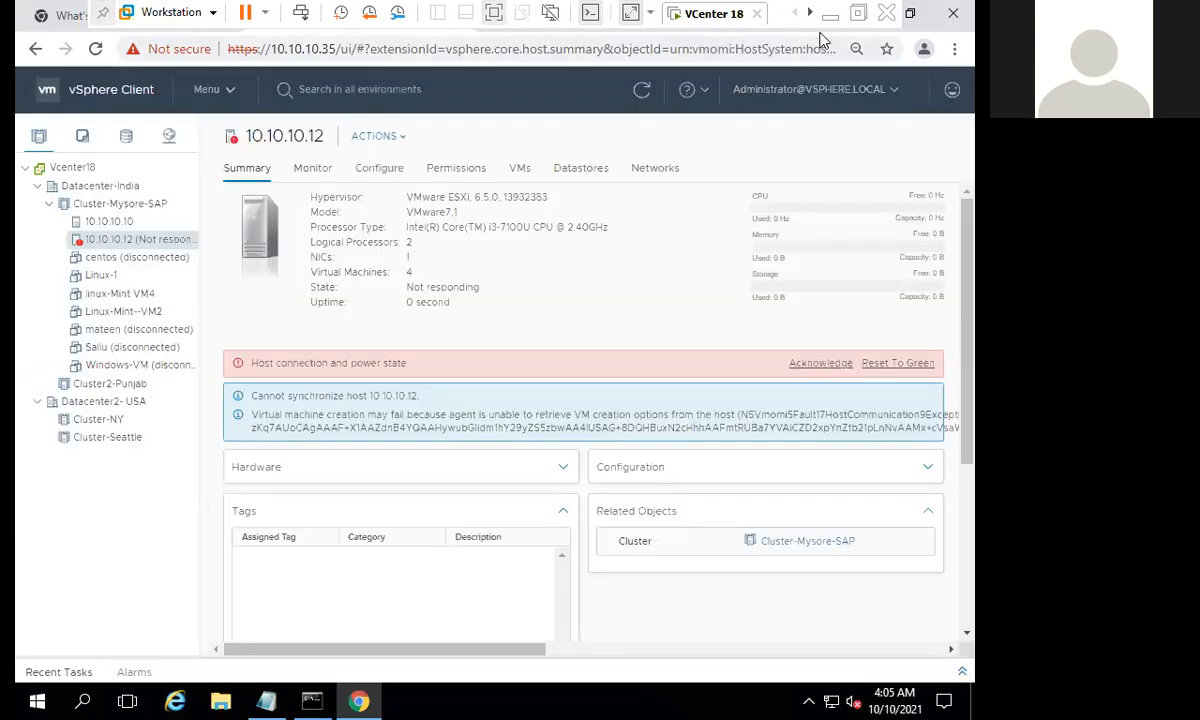
# - Check the boot progress on the Esx3 console and go back to the VCenter 18 machine
pyautogui.click(811, 14)
pyautogui.click(811, 14)
pyautogui.click(810, 14)
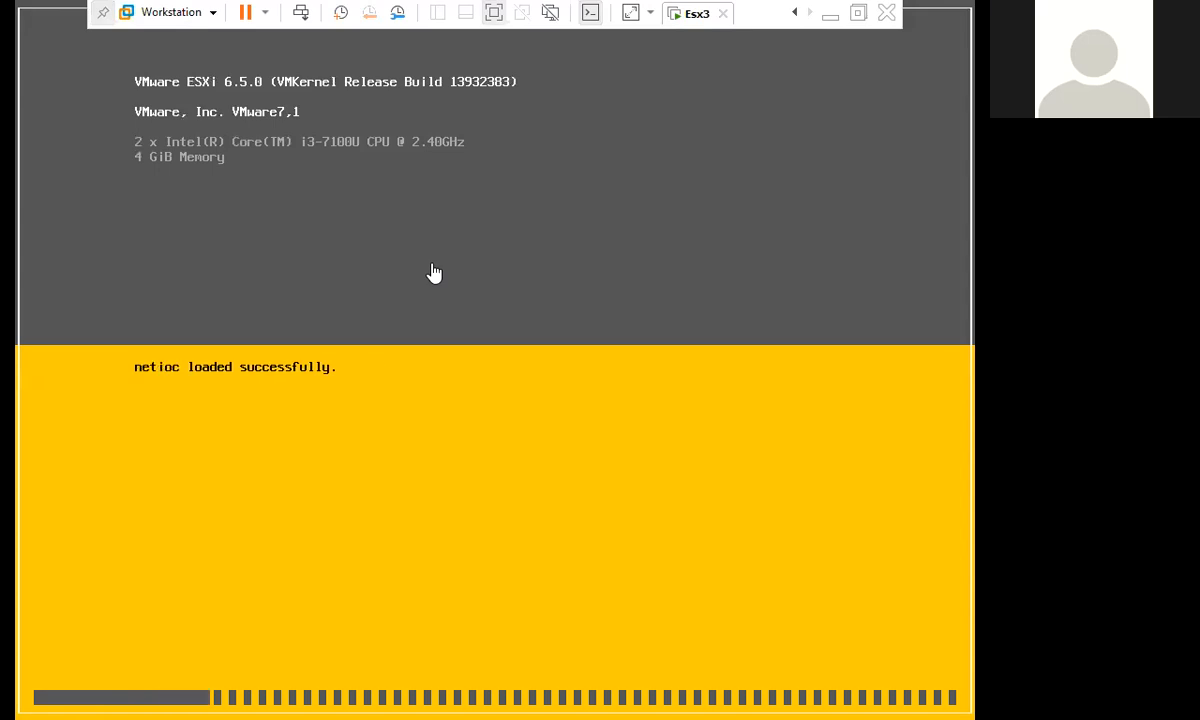
pyautogui.click(795, 13)
pyautogui.click(796, 14)
pyautogui.click(795, 14)
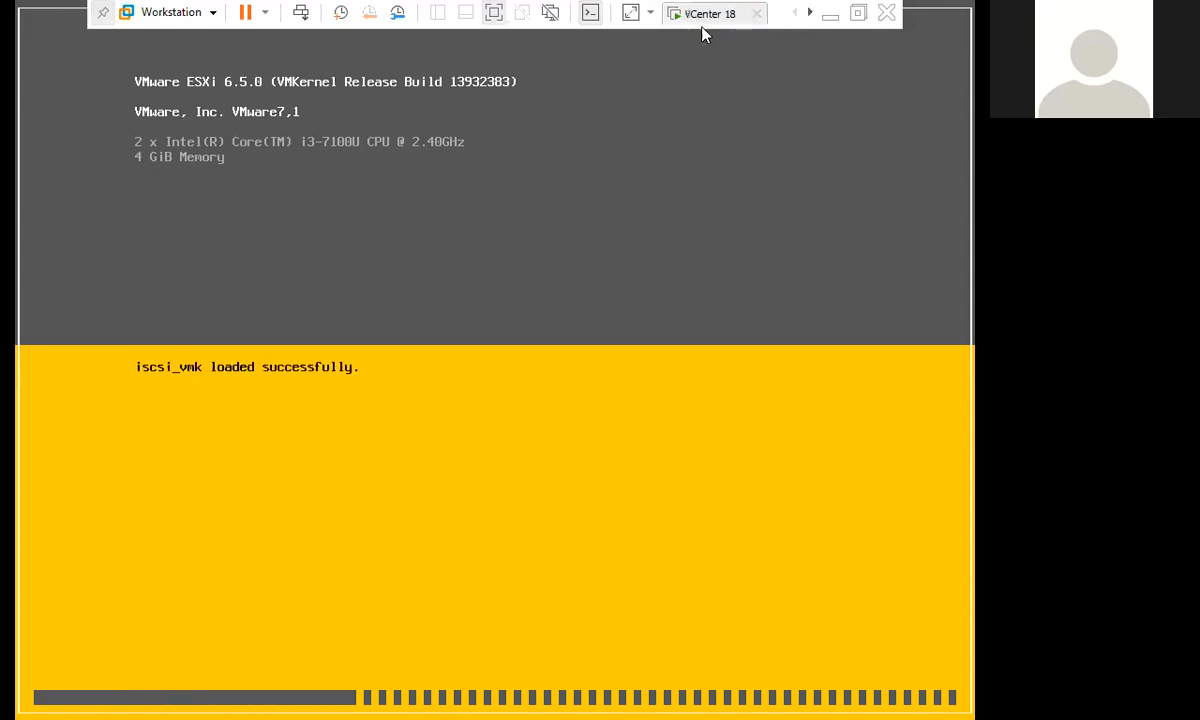
pyautogui.click(704, 16)
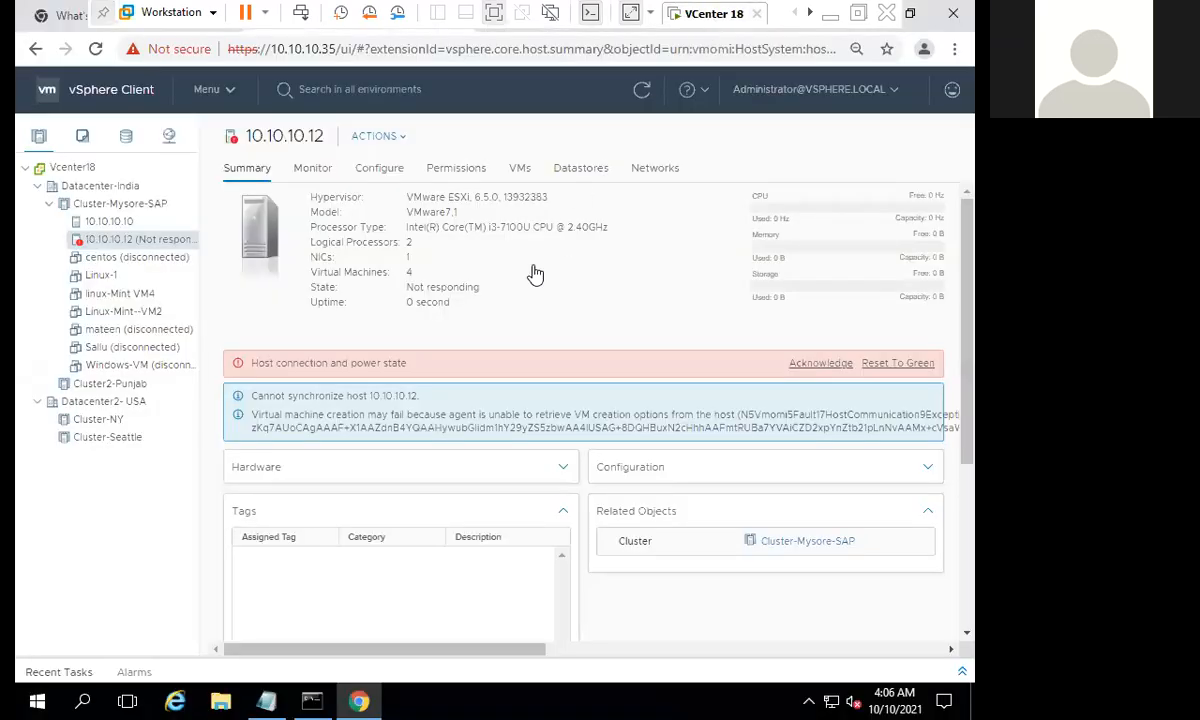
# - Refresh the vSphere Client and reset the host connection and power state alarm of host 10.10.10.12 to green
pyautogui.click(642, 92)
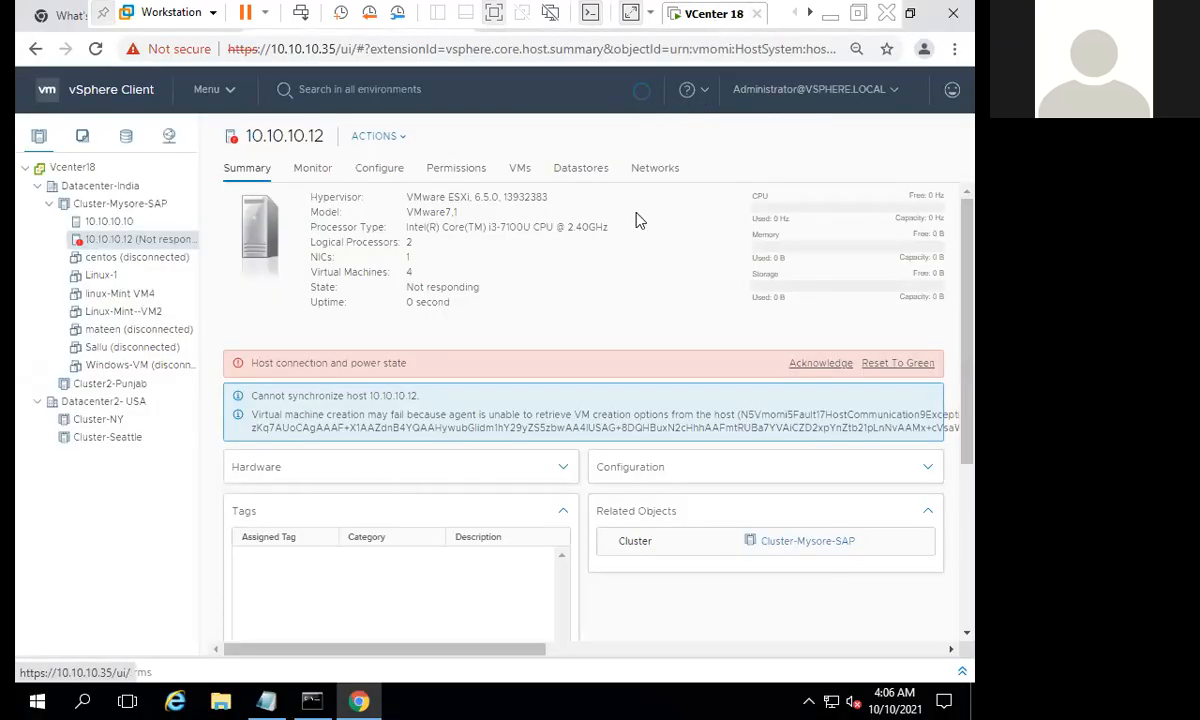
pyautogui.click(890, 366)
pyautogui.rightClick(166, 244)
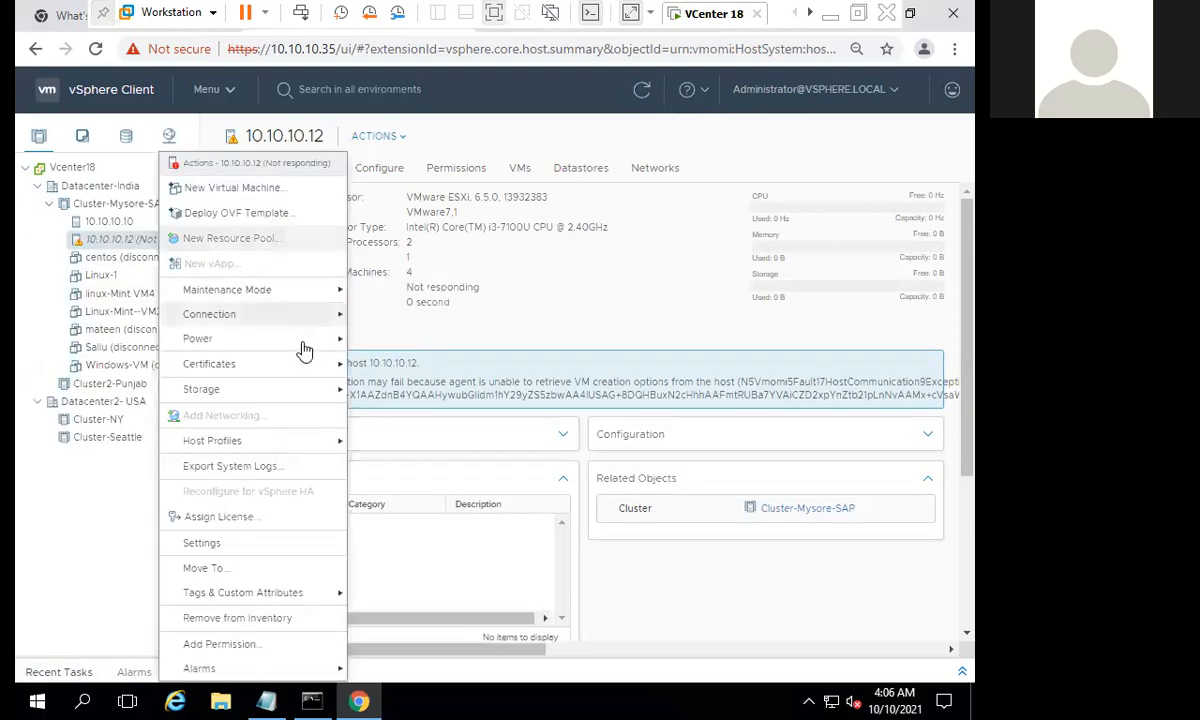
# - Ping 10.10.10.12 from the Command Prompt, stop the ping and return to the vSphere Client
pyautogui.click(312, 700)
pyautogui.click(404, 470)
pyautogui.press('Up')
pyautogui.press('BackSpace')
pyautogui.write('2')
pyautogui.press('Return')
pyautogui.hotkey('ctrl', 'c')
pyautogui.click(646, 617)
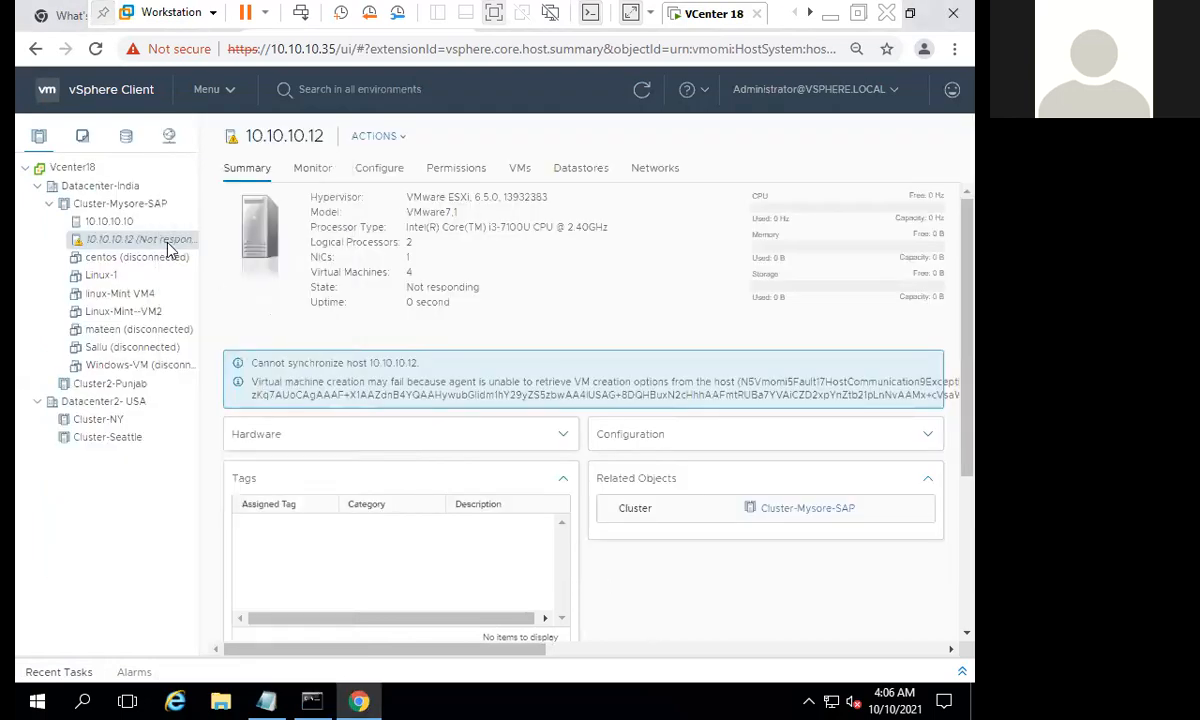
# - Try to reconnect host 10.10.10.12 to vCenter, accepting the override of changes made directly on the host
pyautogui.rightClick(167, 244)
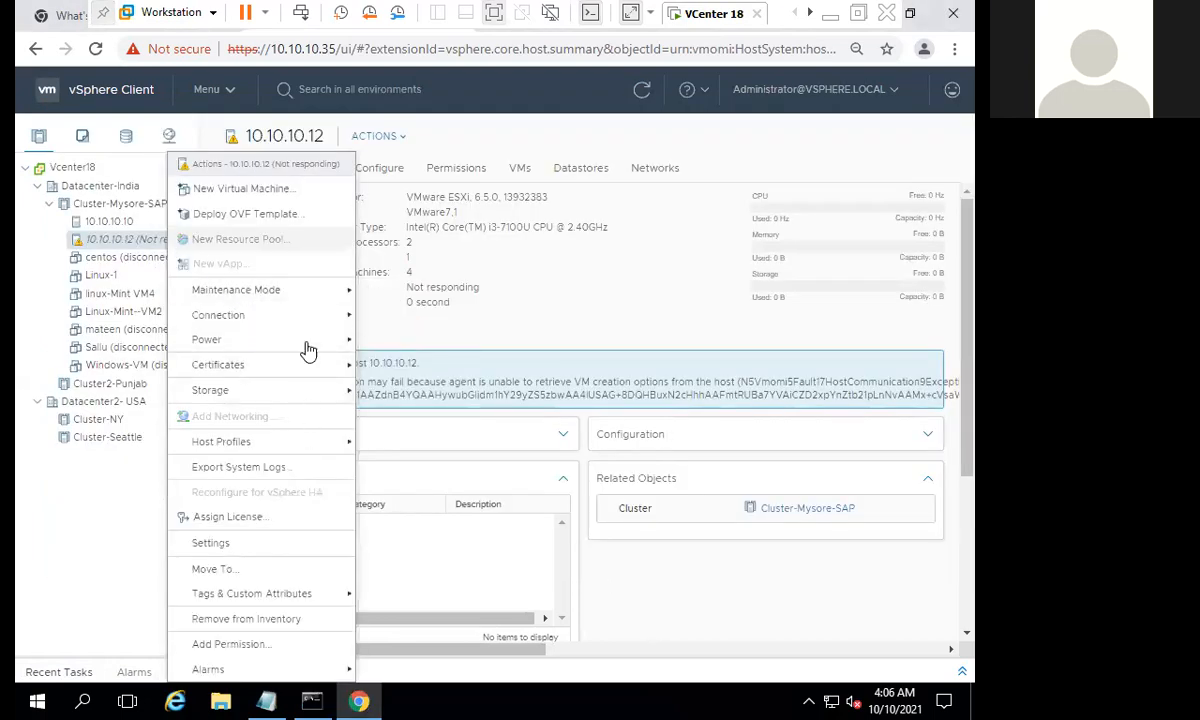
pyautogui.moveTo(330, 315)
pyautogui.click(379, 316)
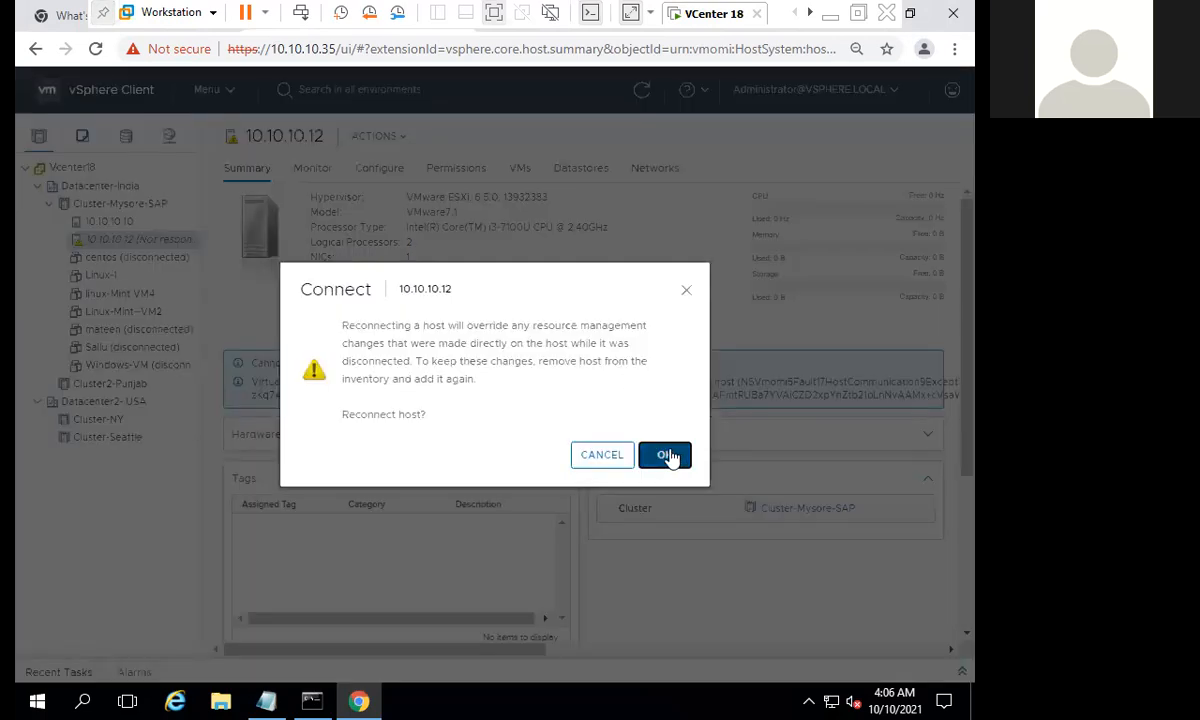
pyautogui.click(667, 455)
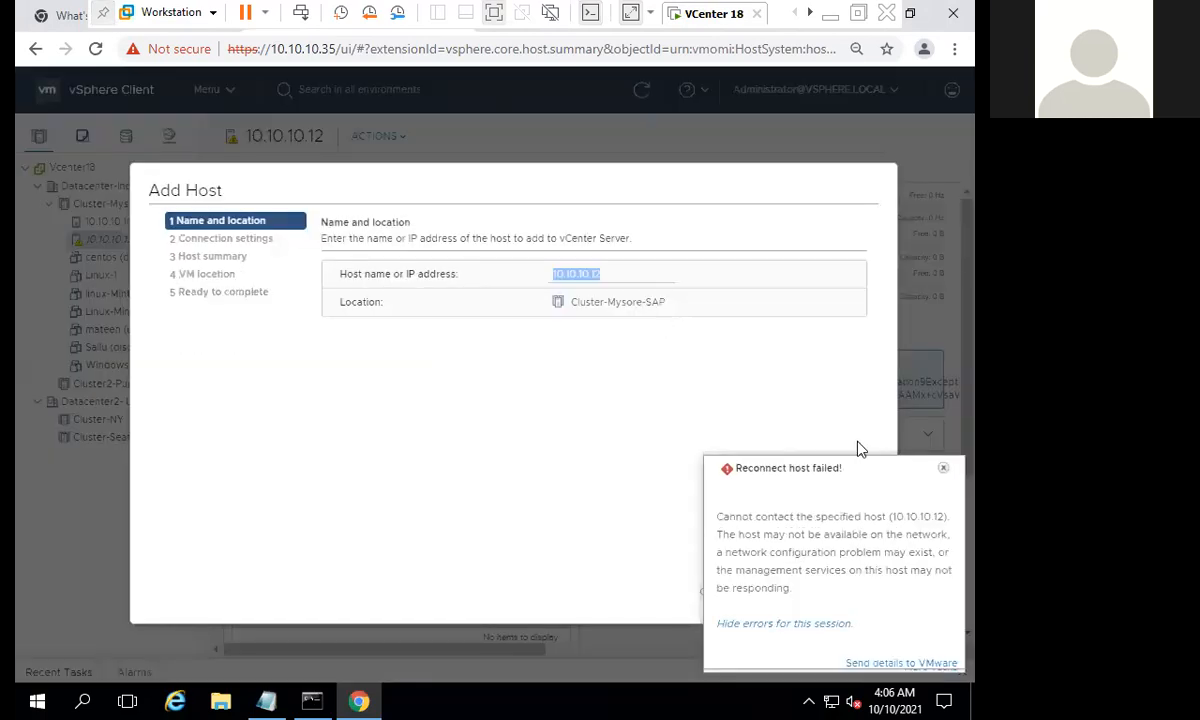
# - Dismiss the reconnect errors and try to add host 10.10.10.12 to Cluster-Mysore-SAP with user name root and the account password, then cancel
pyautogui.click(943, 469)
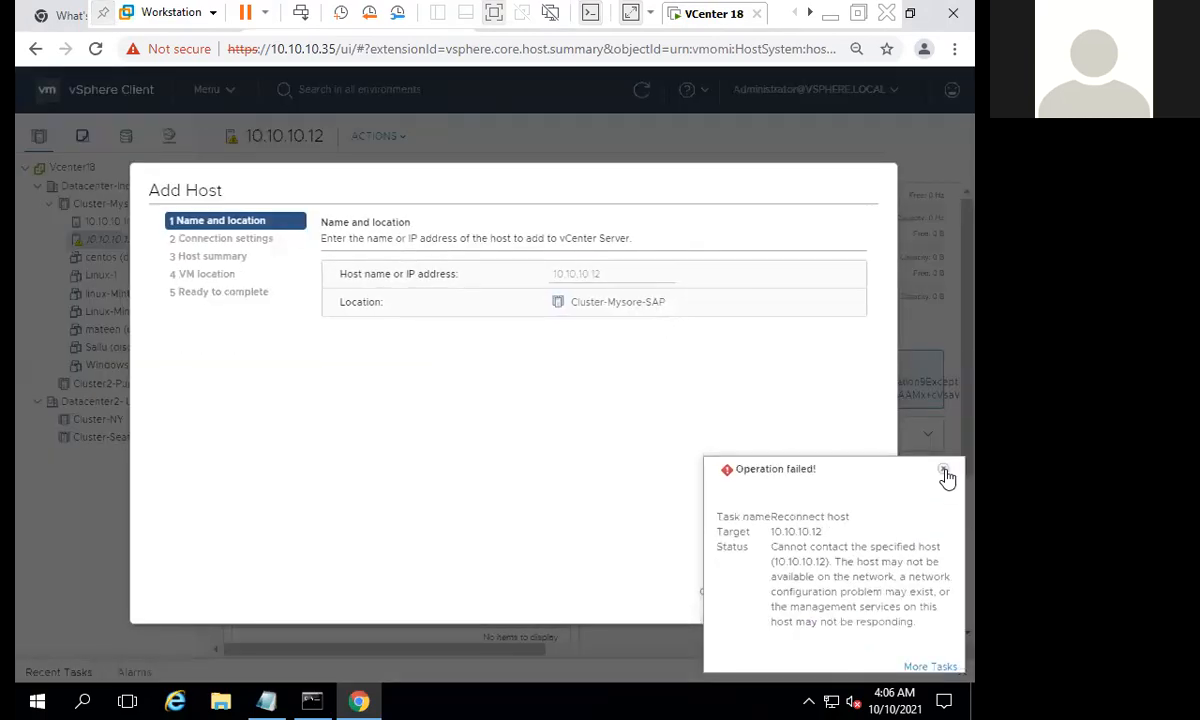
pyautogui.click(944, 470)
pyautogui.click(851, 591)
pyautogui.write('root')
pyautogui.press('Tab')
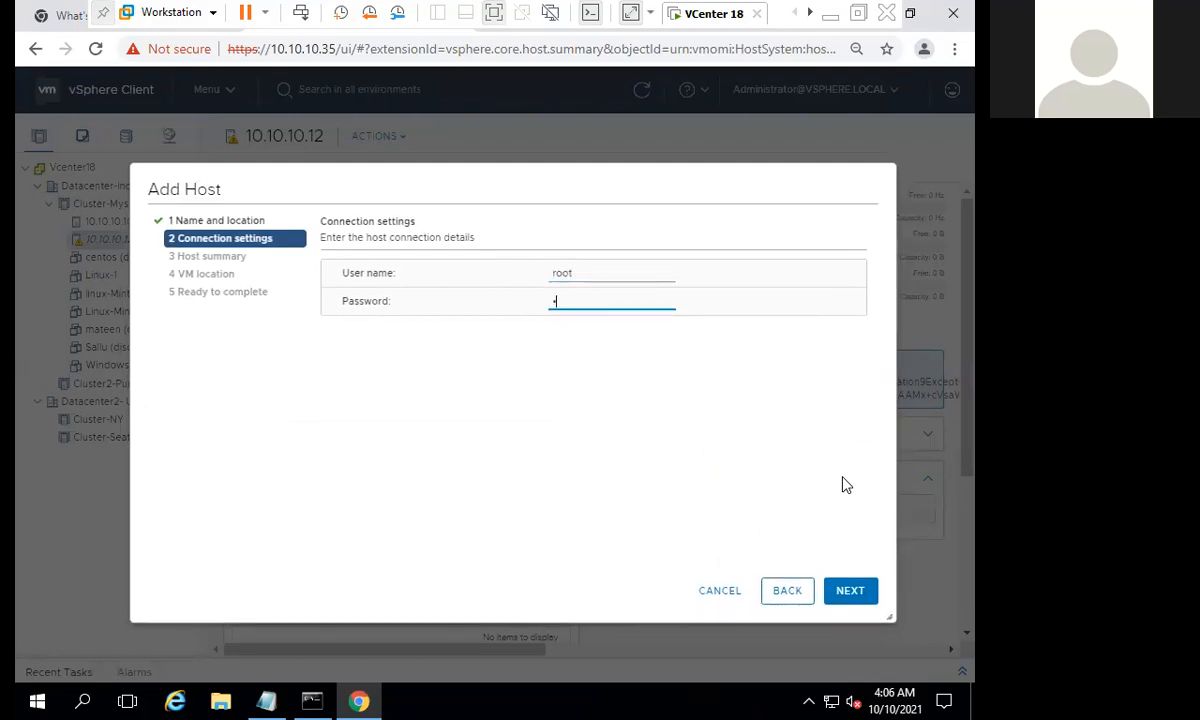
pyautogui.write('•••••••••')
pyautogui.click(852, 594)
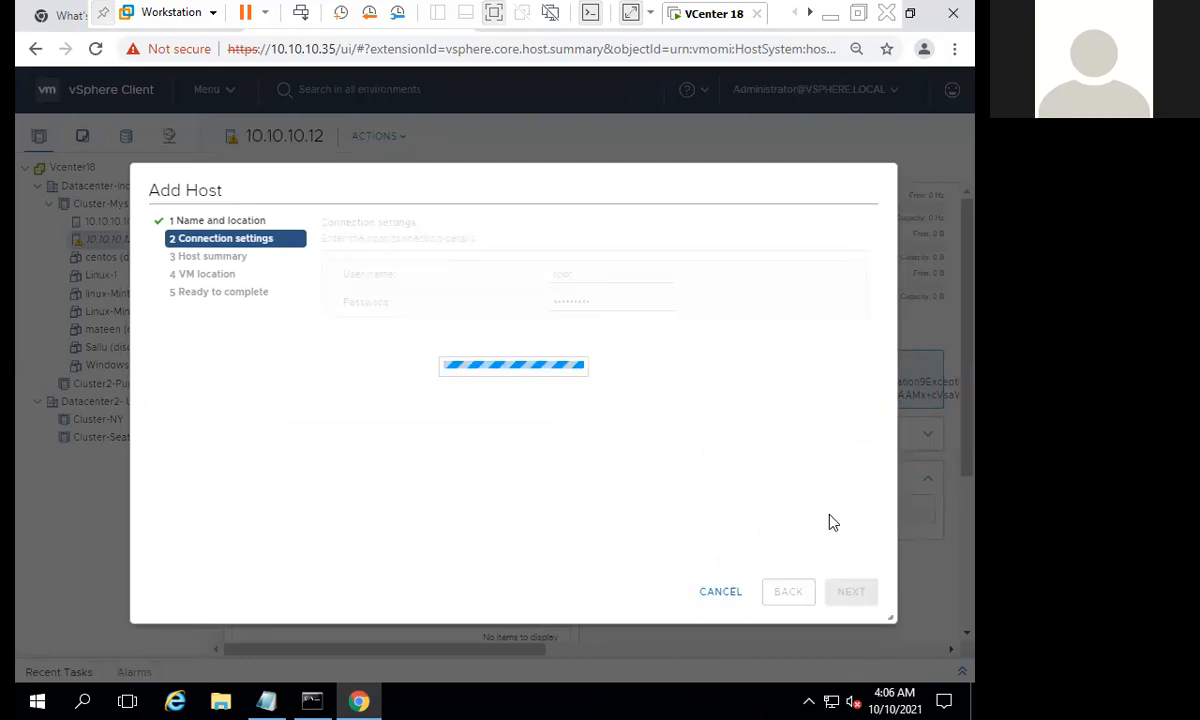
pyautogui.moveTo(701, 198); pyautogui.dragTo(845, 210)
pyautogui.click(843, 201)
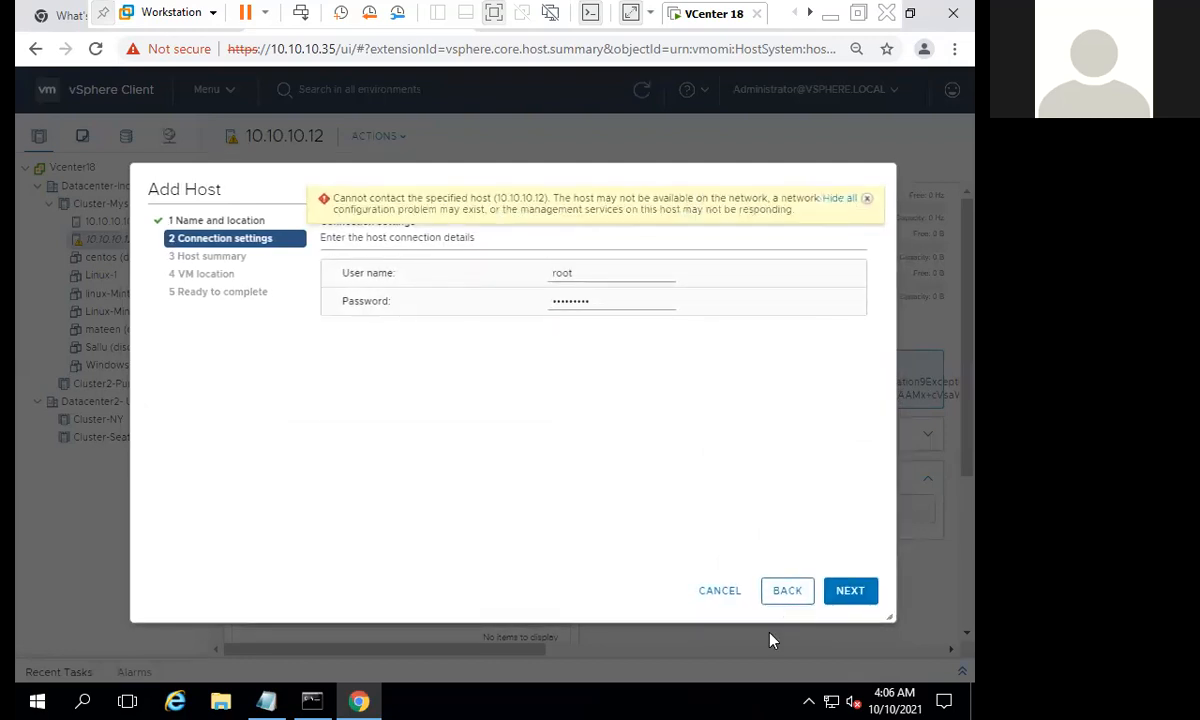
pyautogui.click(719, 592)
# - Check the boot progress on the Esx3 and ESX1 consoles and return to the VCenter 18 machine
pyautogui.click(812, 14)
pyautogui.click(812, 14)
pyautogui.click(698, 14)
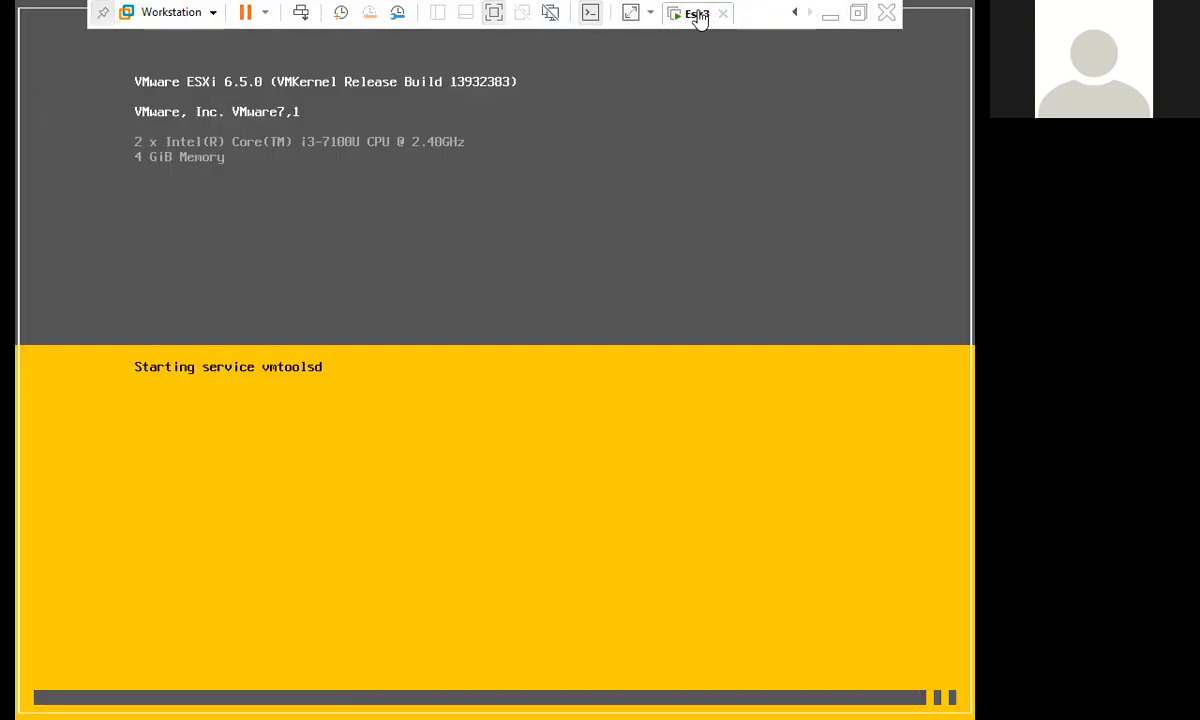
pyautogui.rightClick(698, 14)
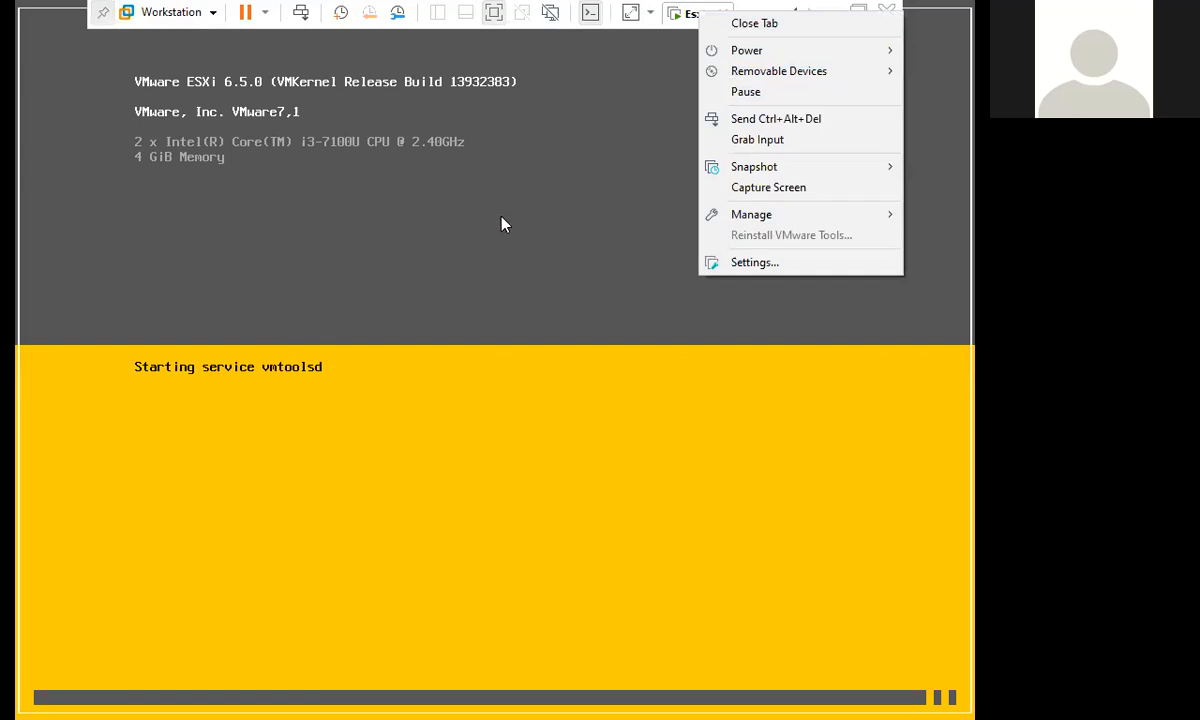
pyautogui.click(686, 22)
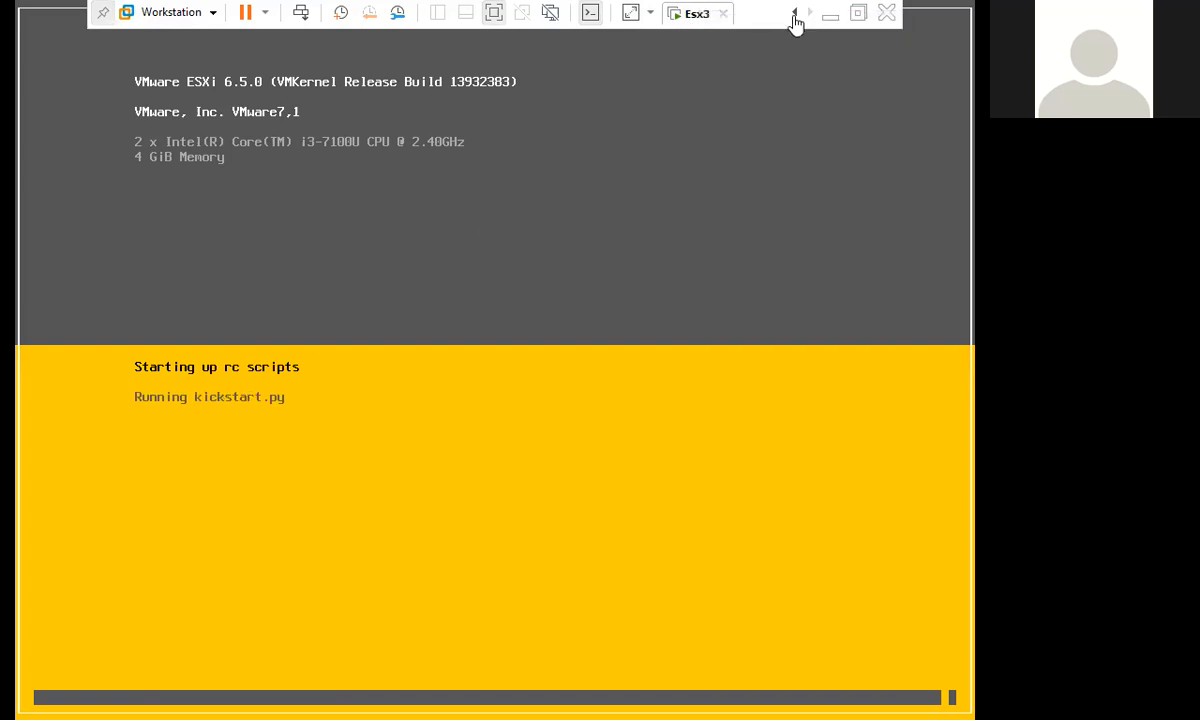
pyautogui.click(795, 14)
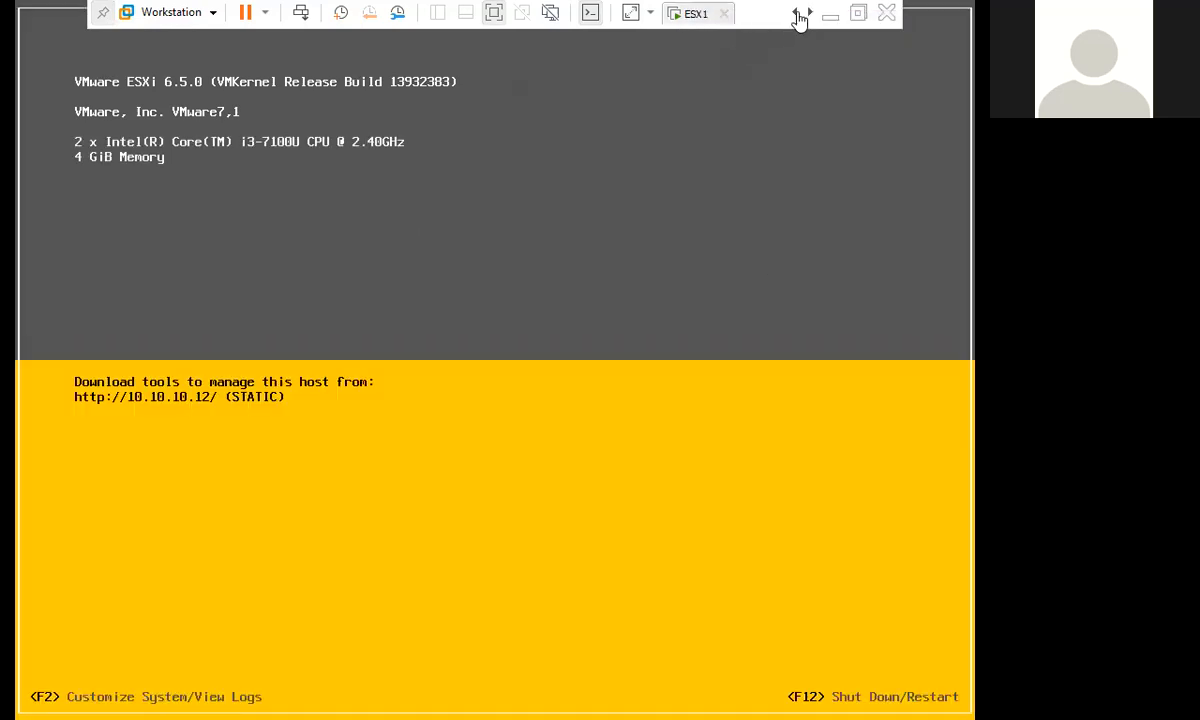
pyautogui.click(797, 16)
pyautogui.click(702, 13)
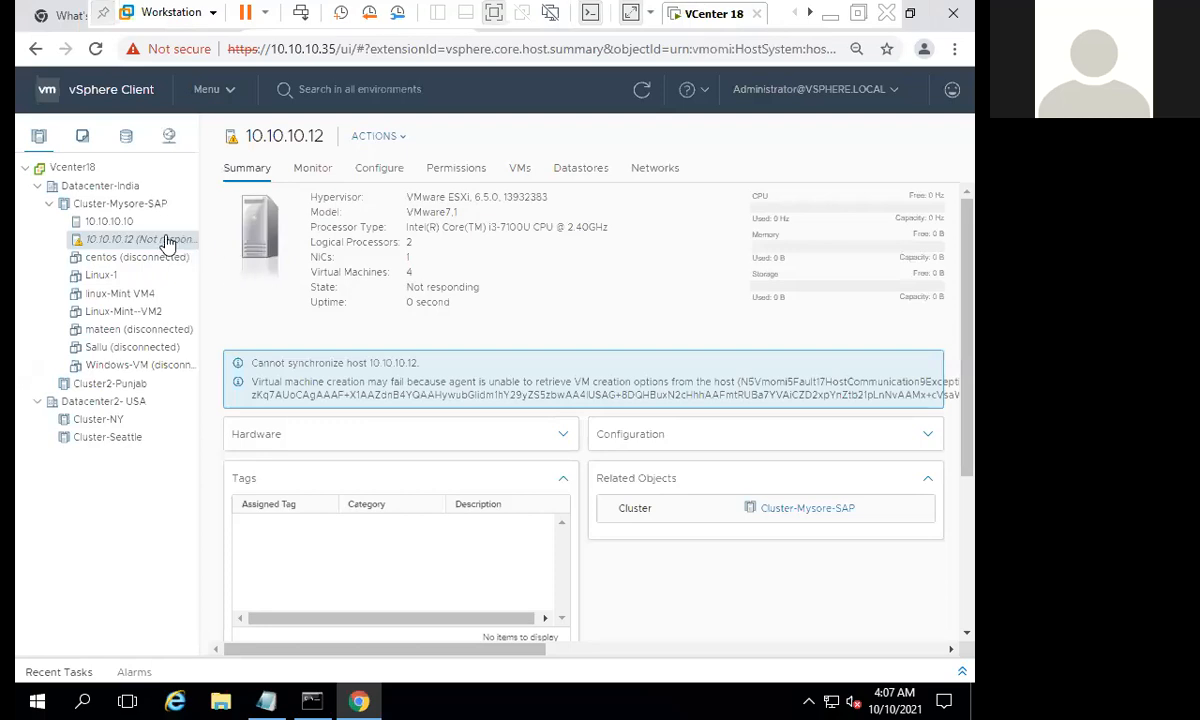
# - Refresh the vSphere Client, reconnect host 10.10.10.12 accepting the override of direct host changes, and follow the task in Recent Tasks
pyautogui.click(641, 90)
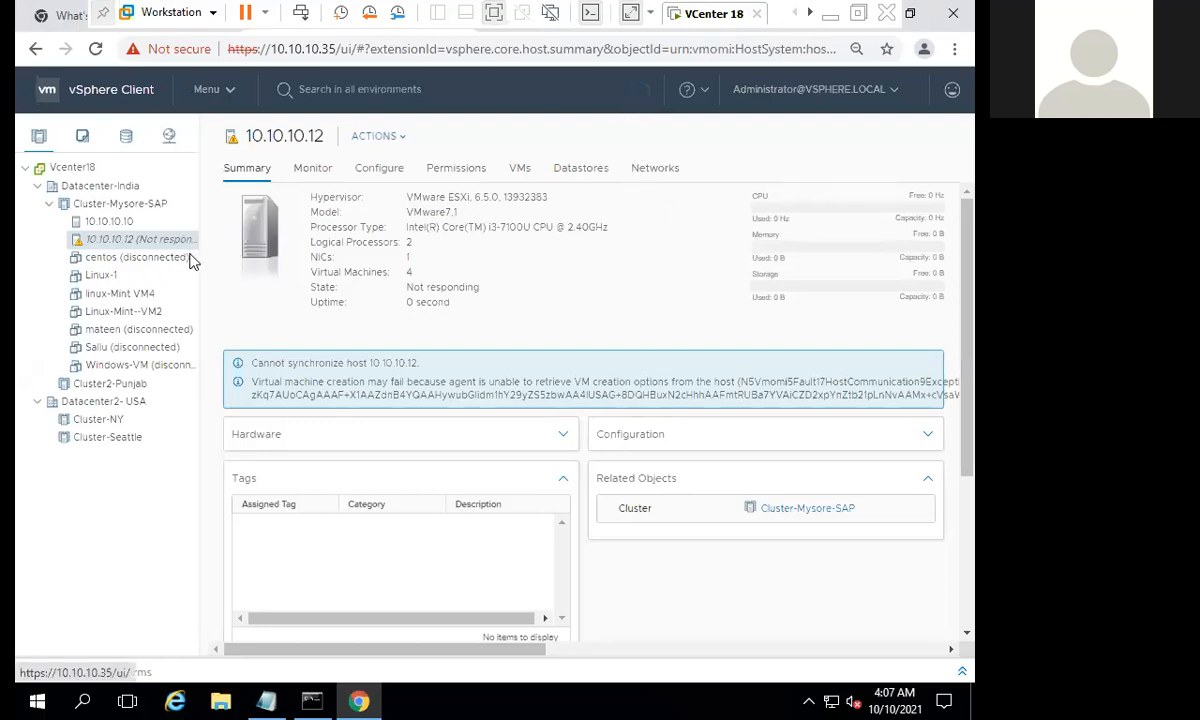
pyautogui.rightClick(155, 241)
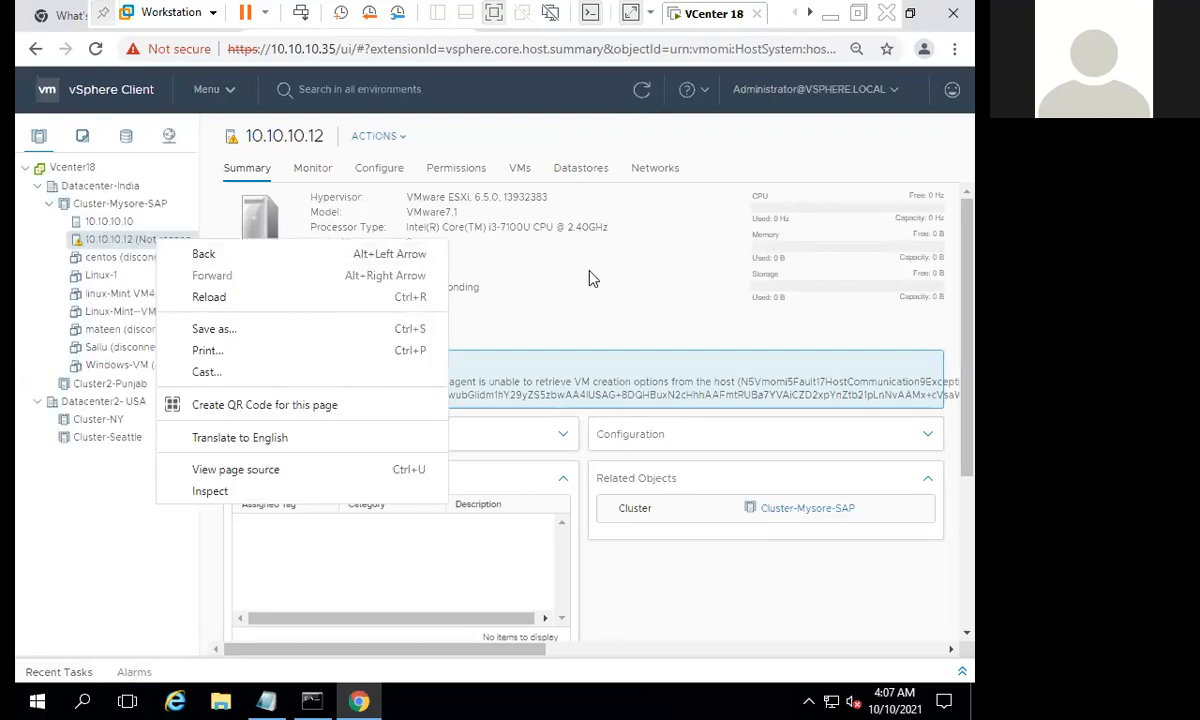
pyautogui.click(145, 238)
pyautogui.rightClick(145, 238)
pyautogui.moveTo(258, 316)
pyautogui.click(368, 321)
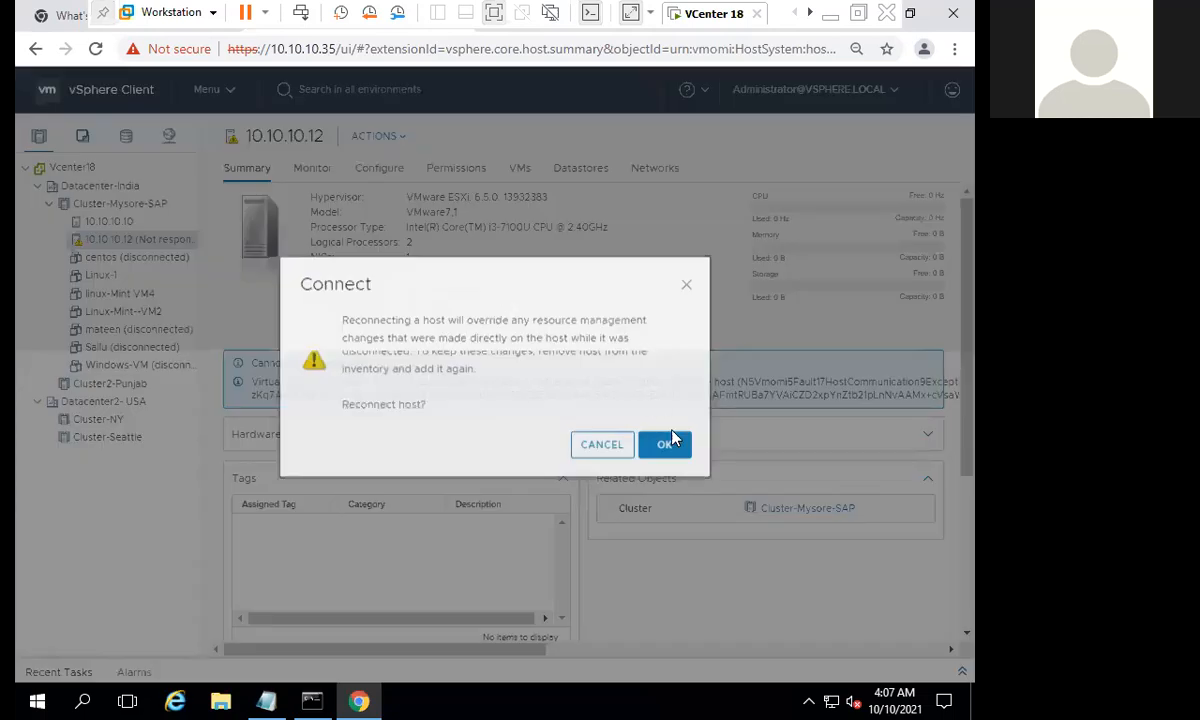
pyautogui.click(664, 444)
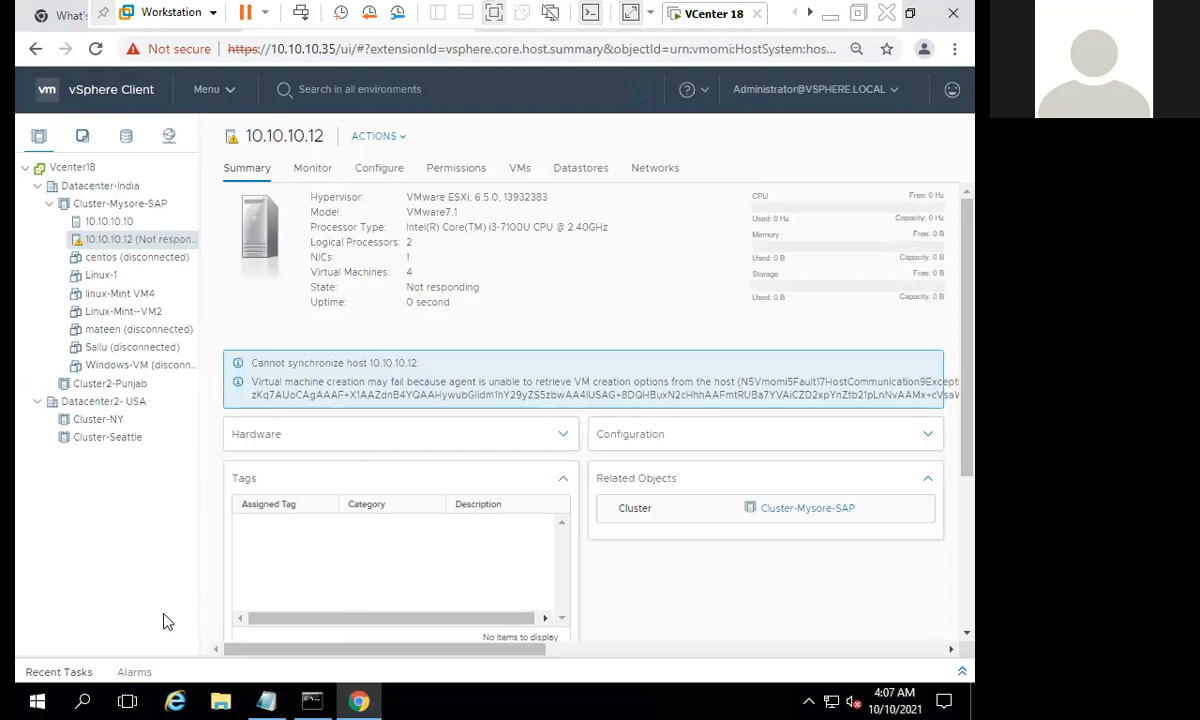
pyautogui.click(57, 678)
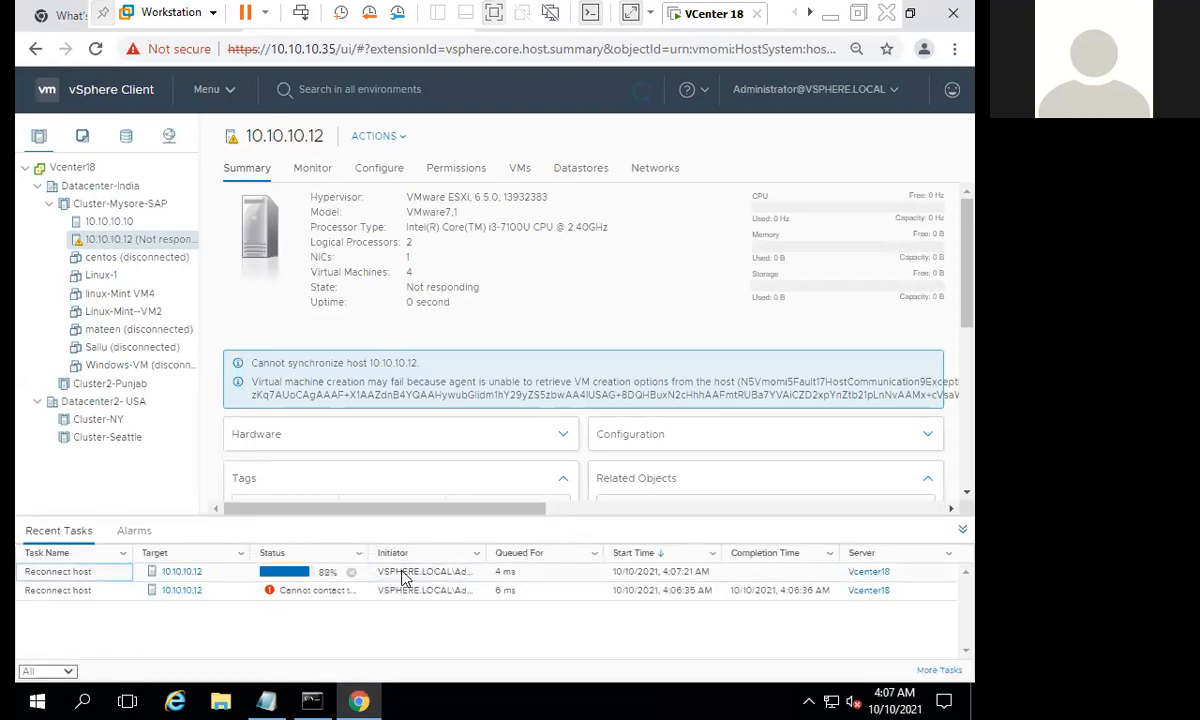
pyautogui.click(404, 578)
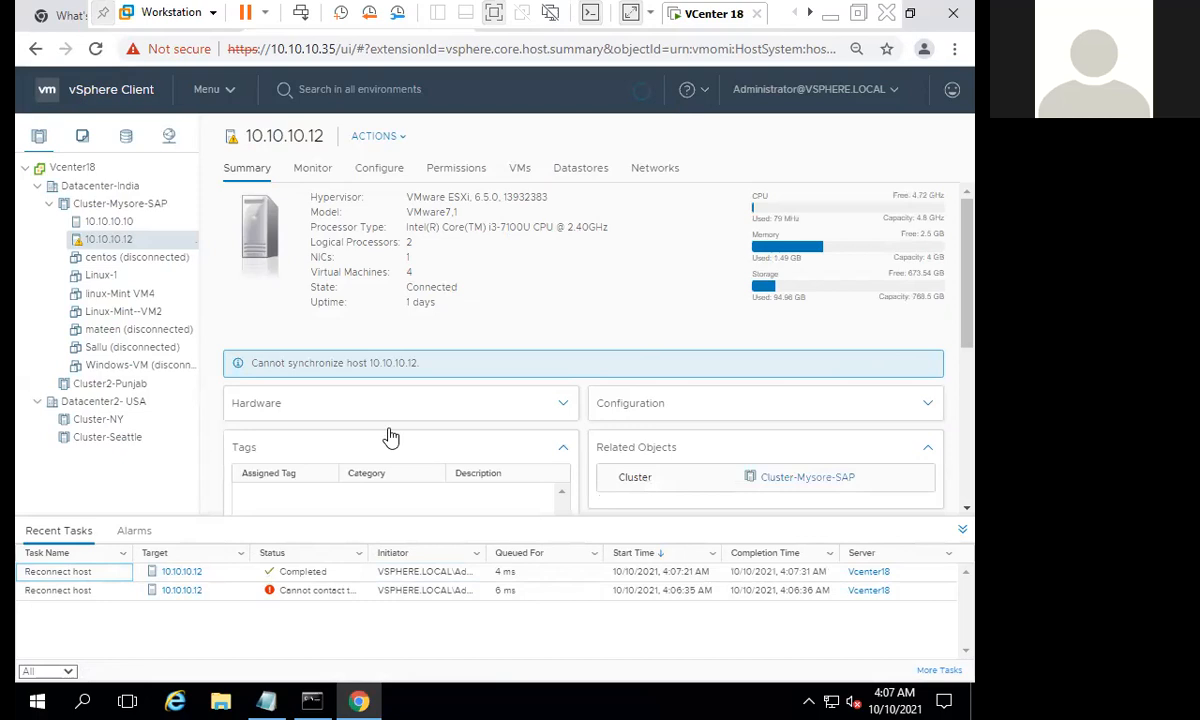
# - Review the vSphere Availability settings and summary of Cluster-Mysore-SAP and the summary of host 10.10.10.10
pyautogui.click(150, 224)
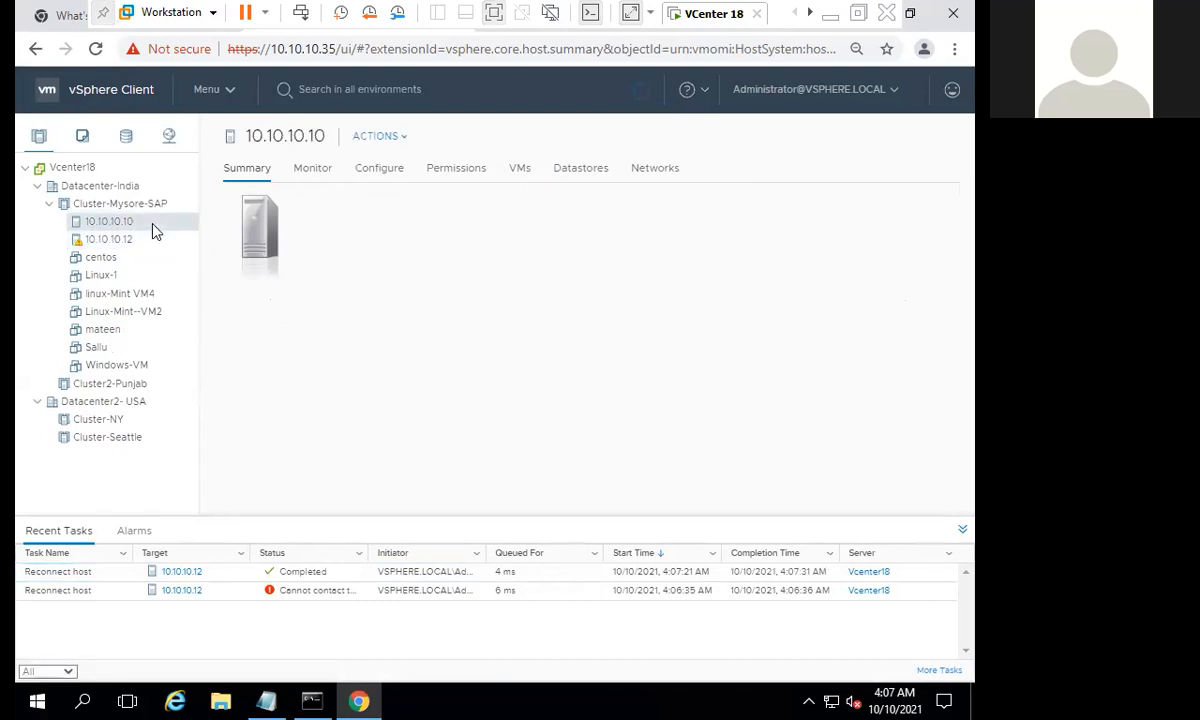
pyautogui.click(145, 206)
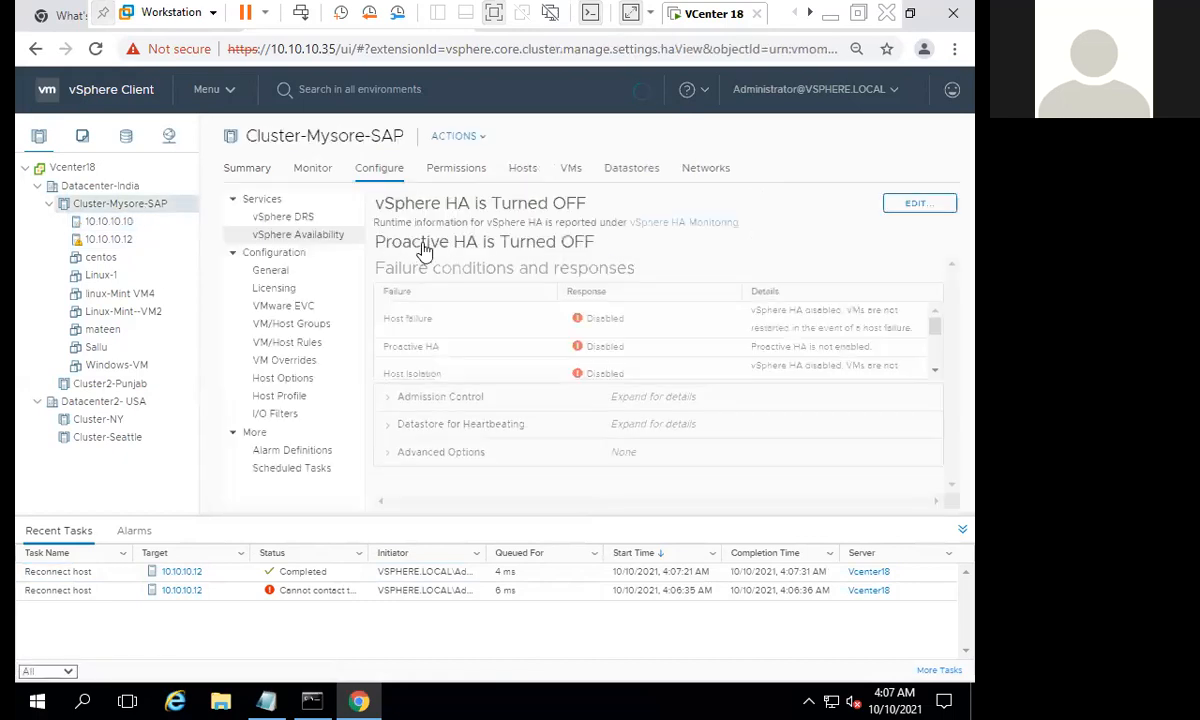
pyautogui.moveTo(444, 208); pyautogui.dragTo(482, 206)
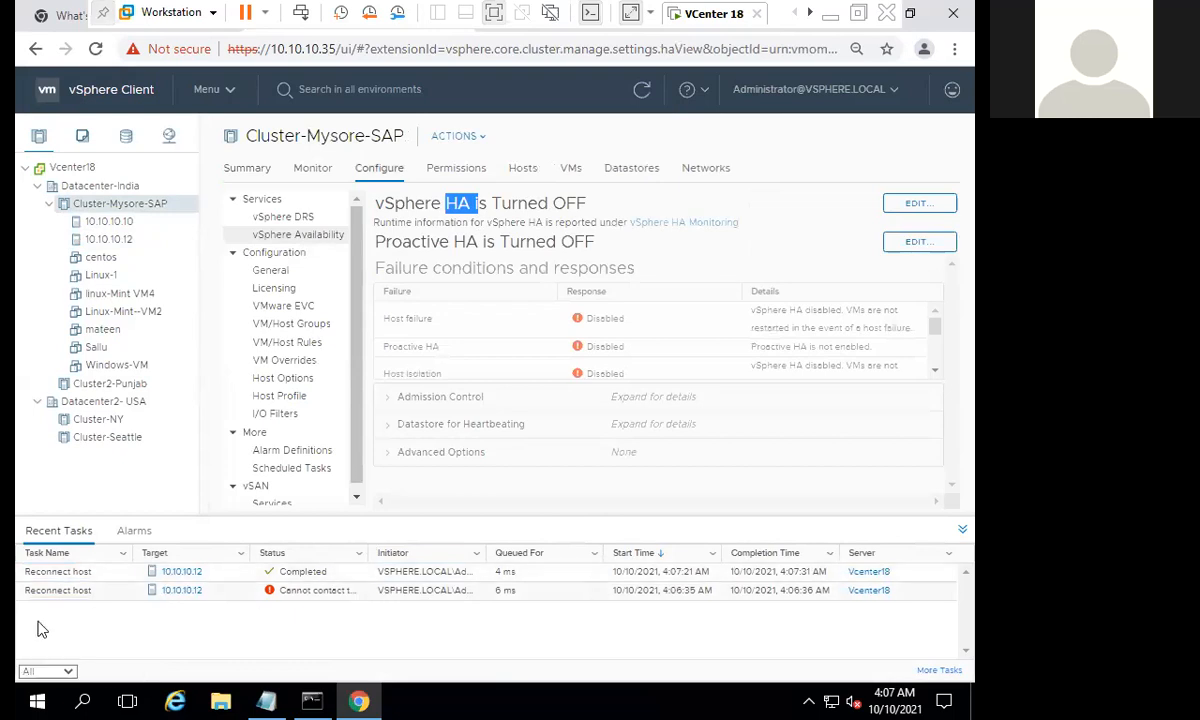
pyautogui.click(255, 174)
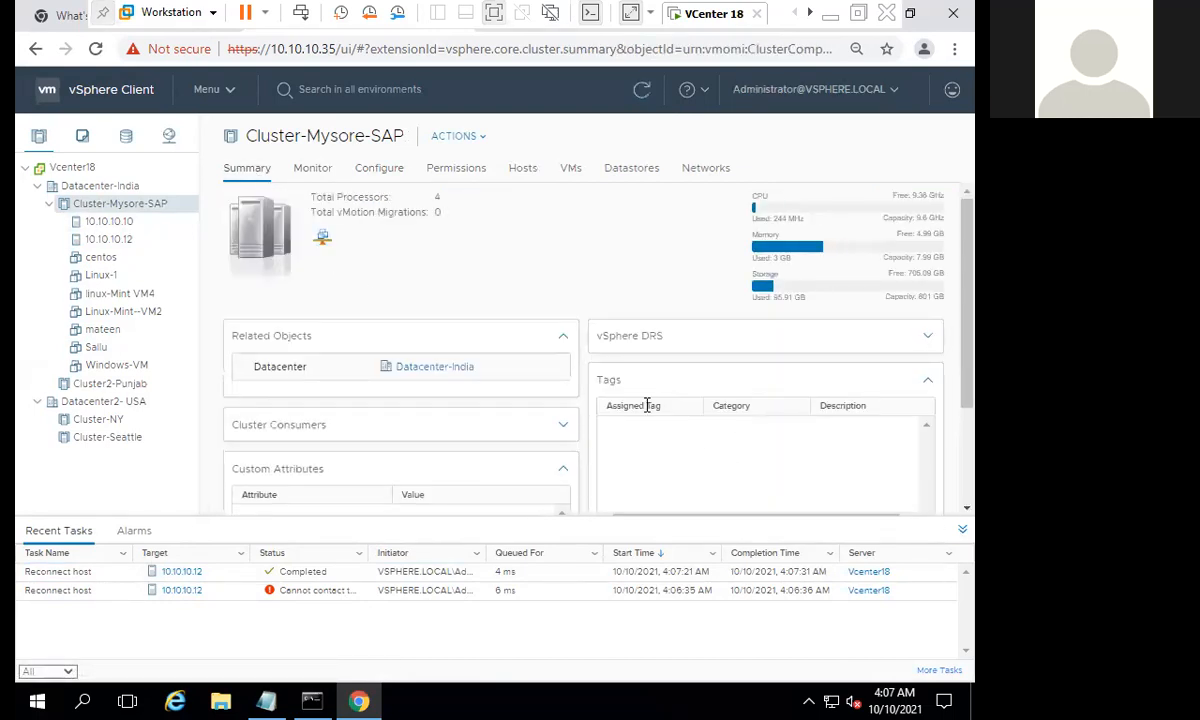
pyautogui.scroll(-2, 235, 375)
pyautogui.click(122, 222)
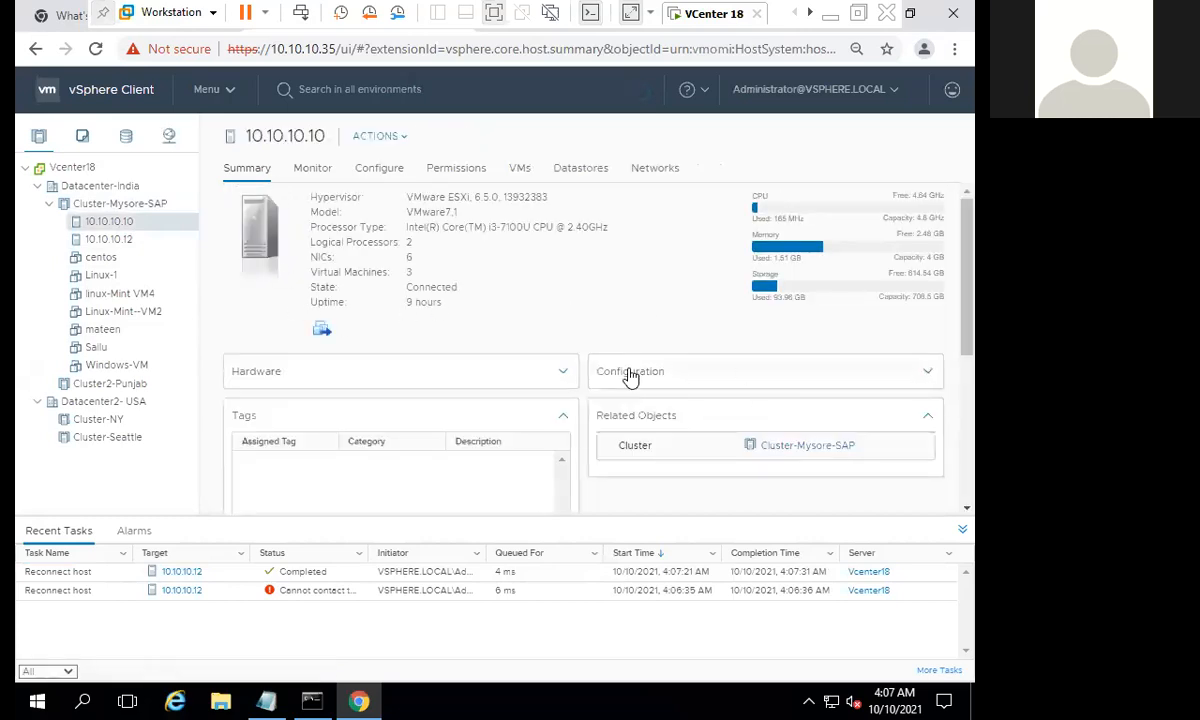
pyautogui.scroll(-5, 445, 429)
pyautogui.scroll(5, 422, 373)
# - List the hosts of Cluster-Mysore-SAP and examine the HA State column for 10.10.10.10 and 10.10.10.12
pyautogui.click(125, 204)
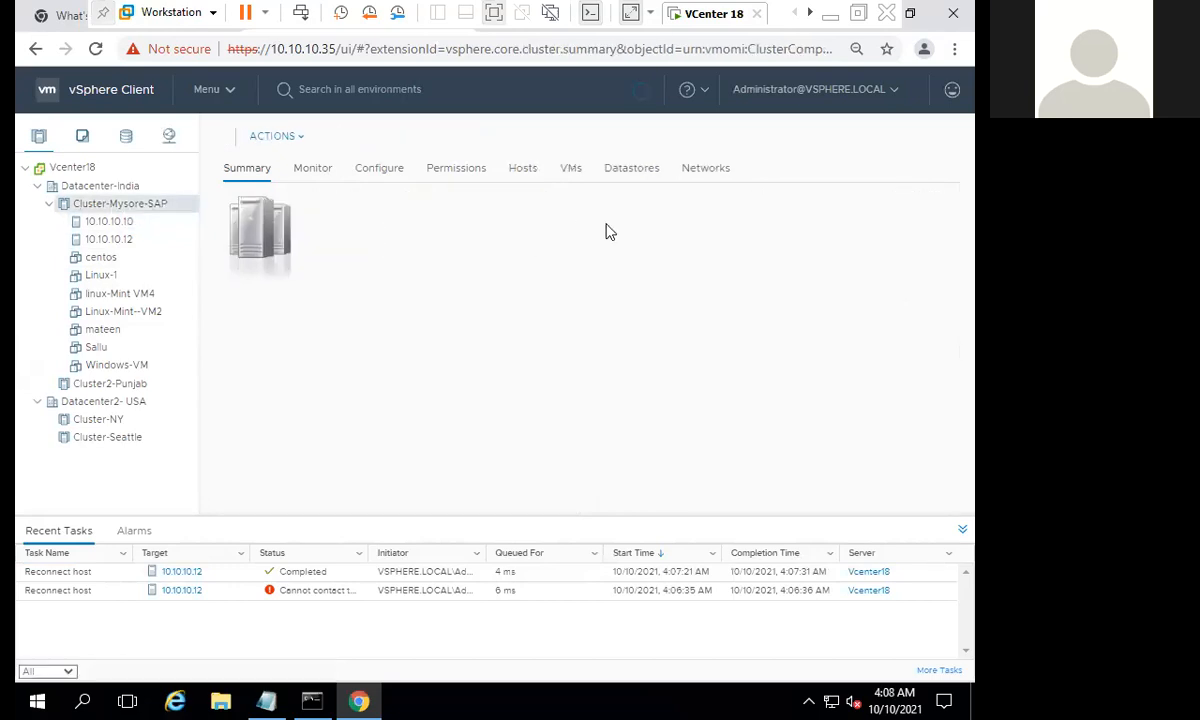
pyautogui.click(528, 170)
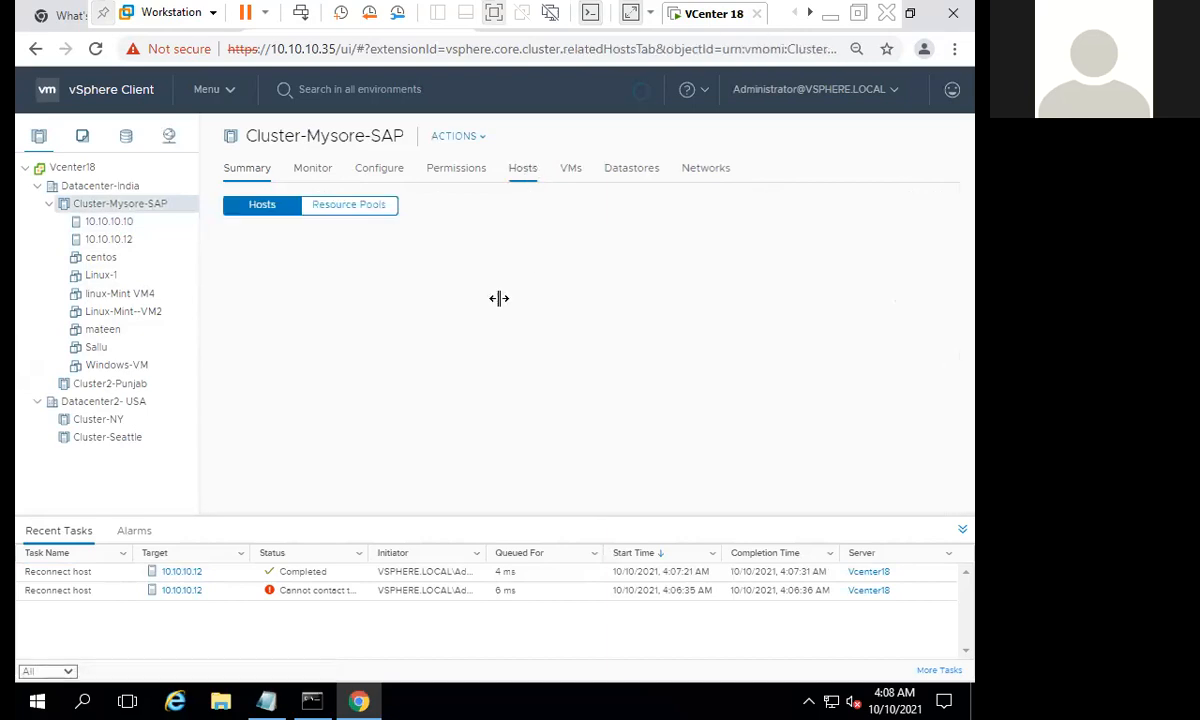
pyautogui.click(514, 268)
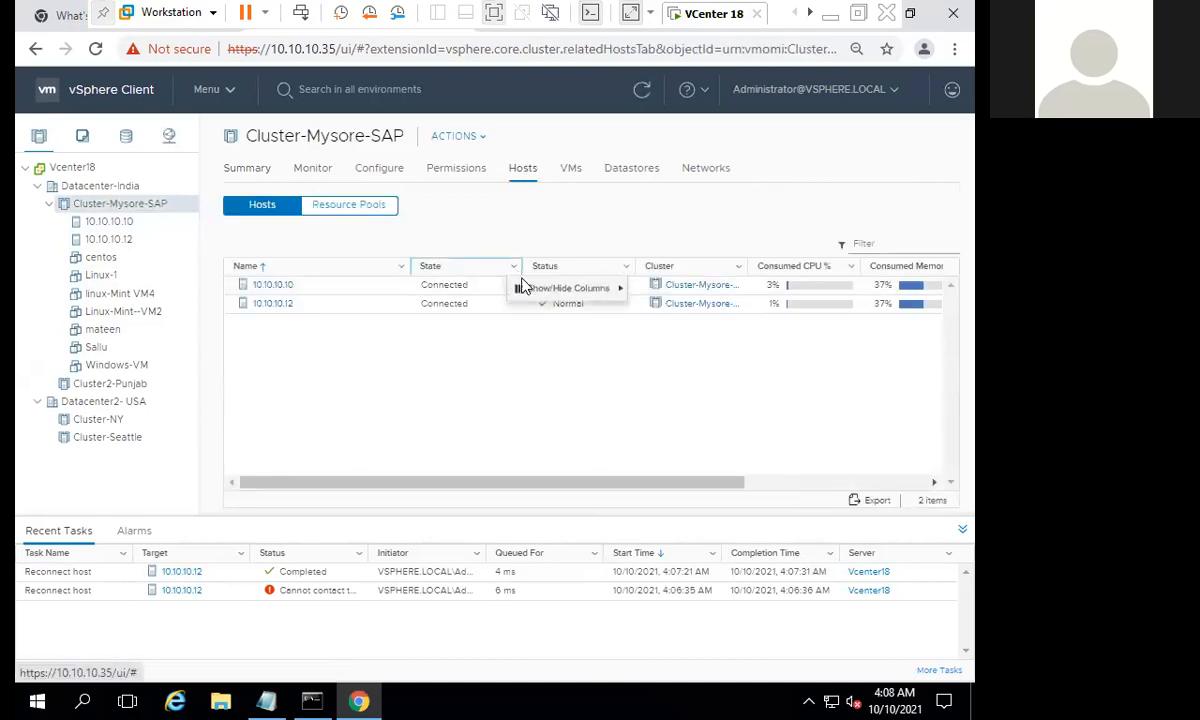
pyautogui.moveTo(535, 289)
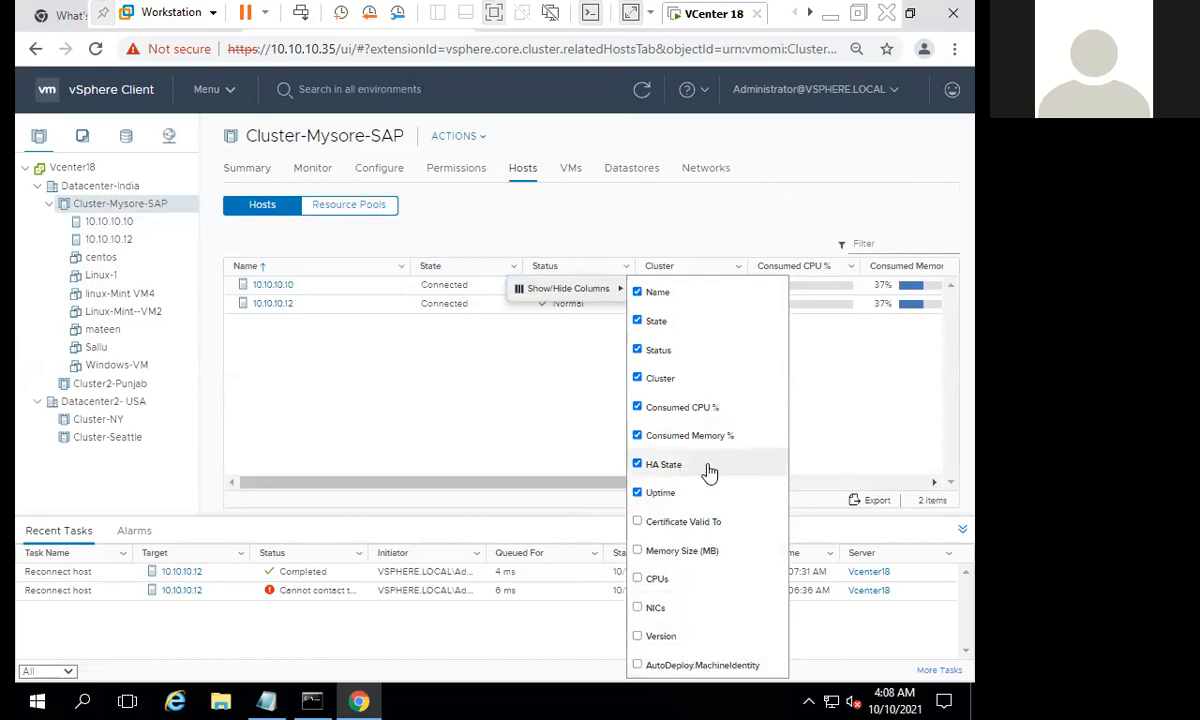
pyautogui.moveTo(704, 483); pyautogui.dragTo(922, 482)
pyautogui.click(772, 304)
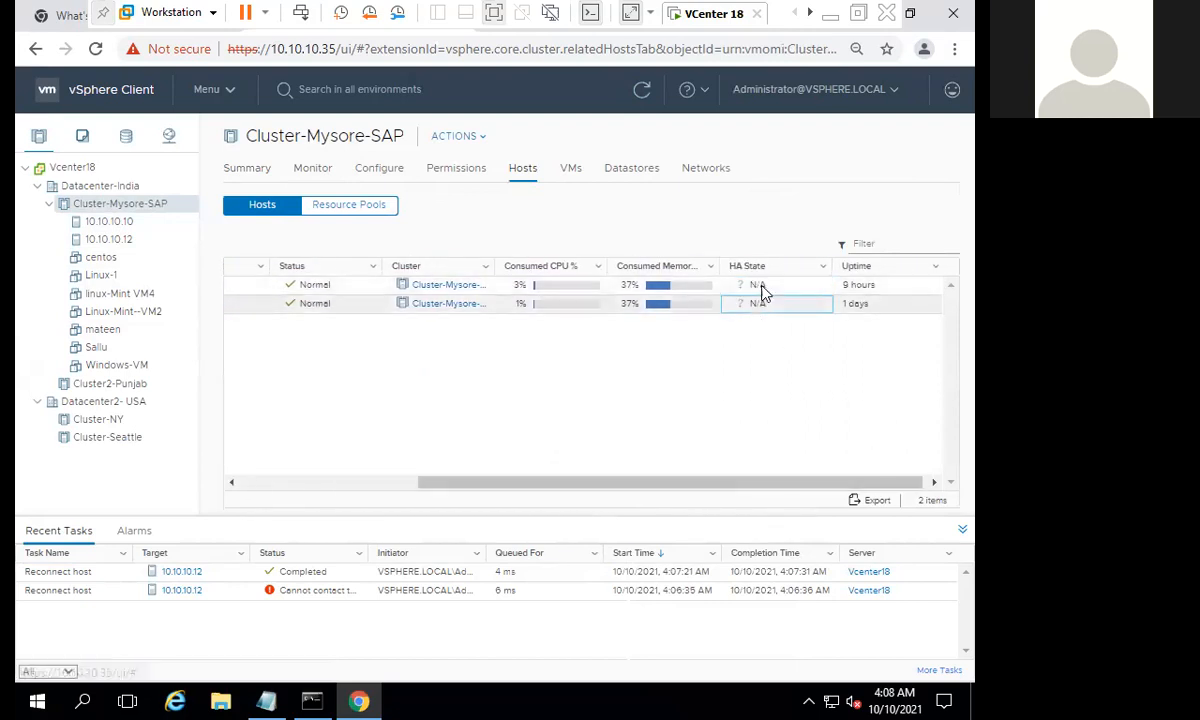
pyautogui.click(768, 288)
pyautogui.click(774, 302)
pyautogui.click(771, 289)
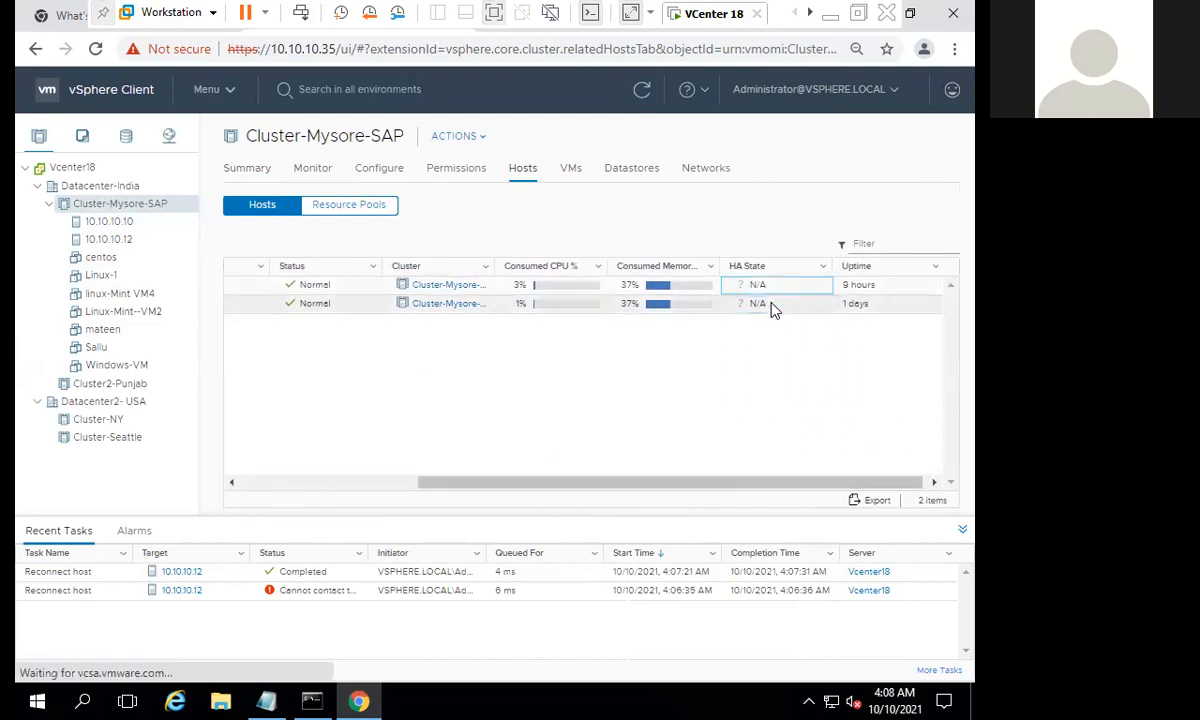
pyautogui.click(770, 303)
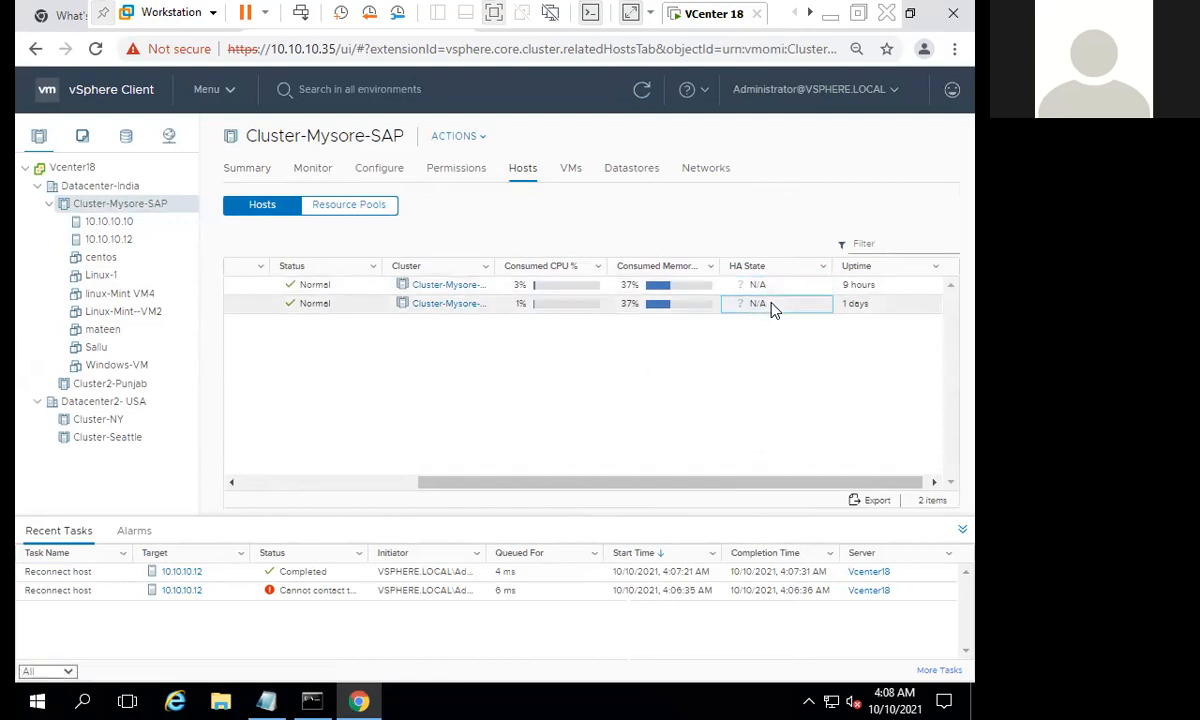
pyautogui.click(763, 287)
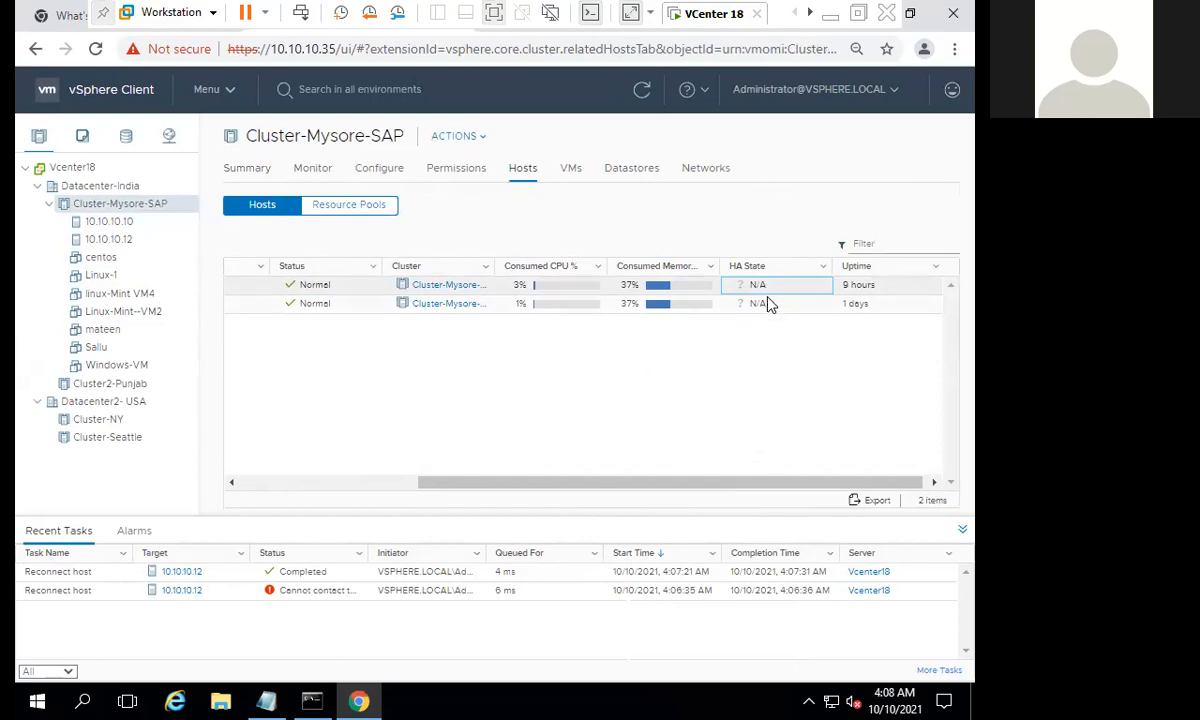
pyautogui.click(763, 304)
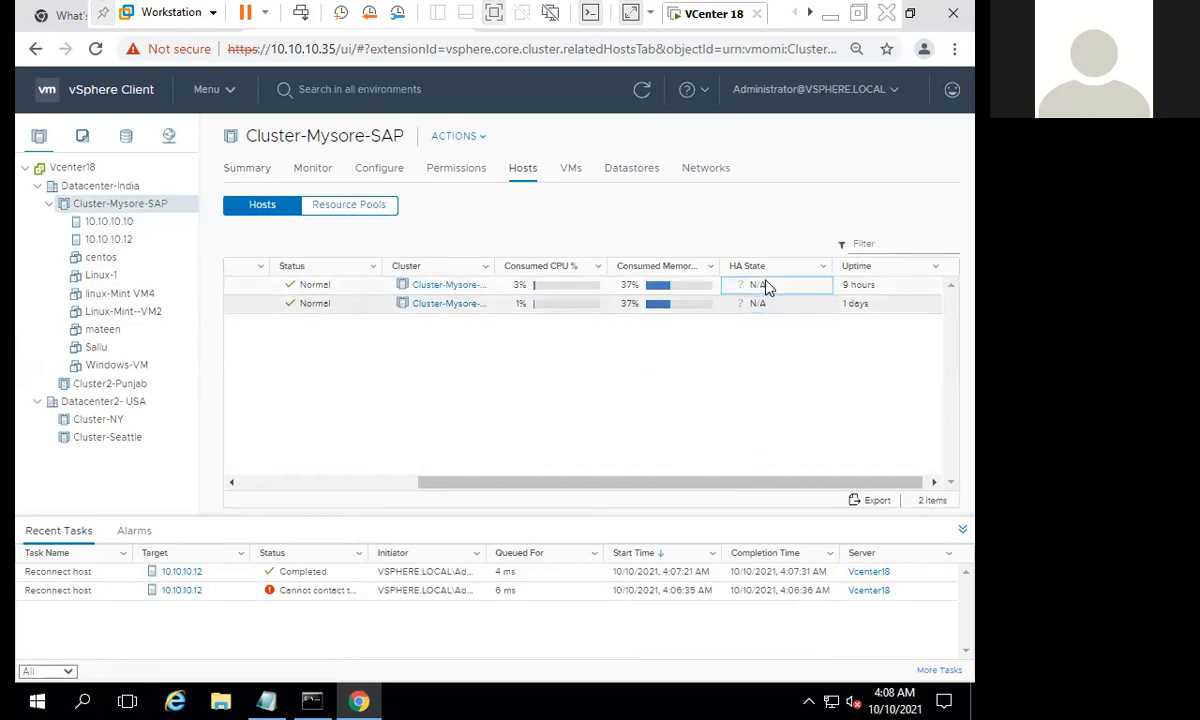
pyautogui.click(765, 281)
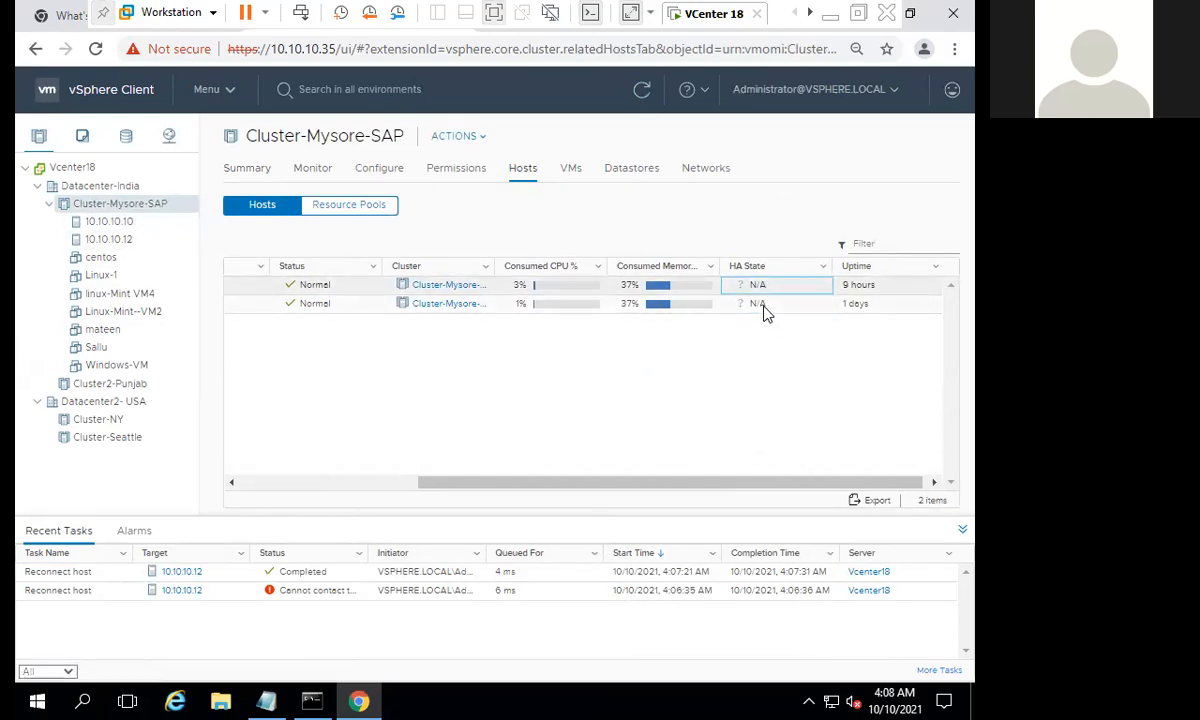
pyautogui.click(763, 310)
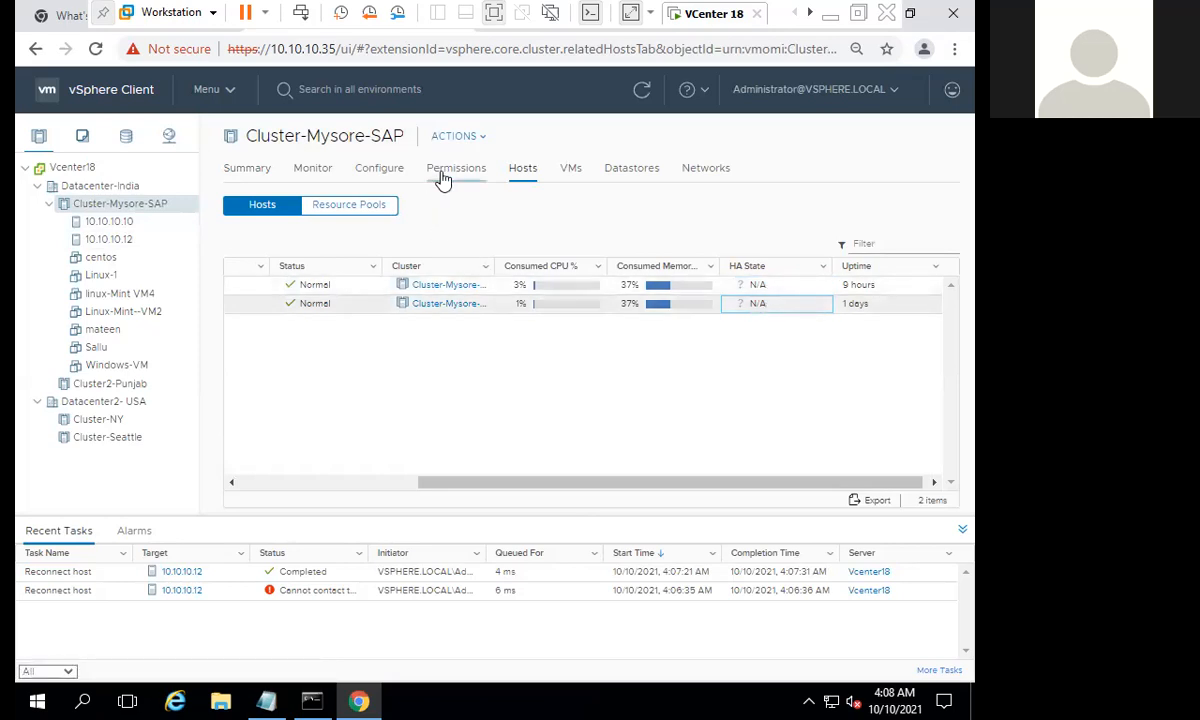
# - Turn on vSphere HA in the vSphere Availability settings of Cluster-Mysore-SAP, keeping the default failure responses
pyautogui.click(377, 175)
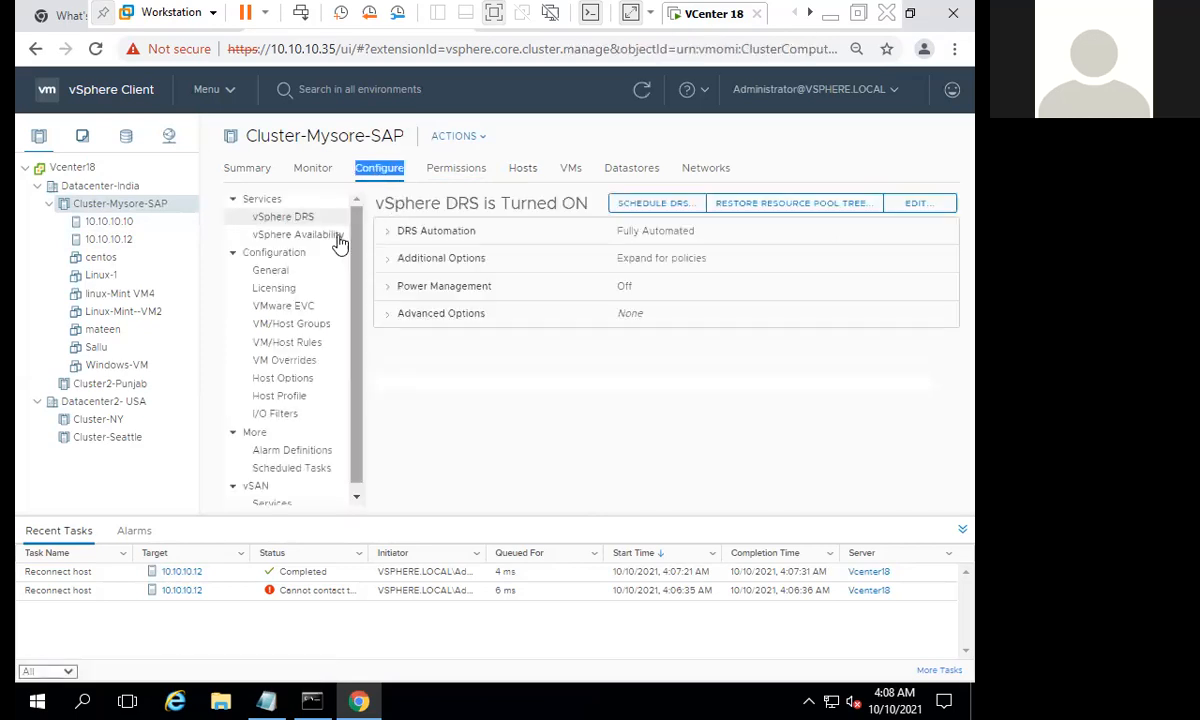
pyautogui.click(340, 236)
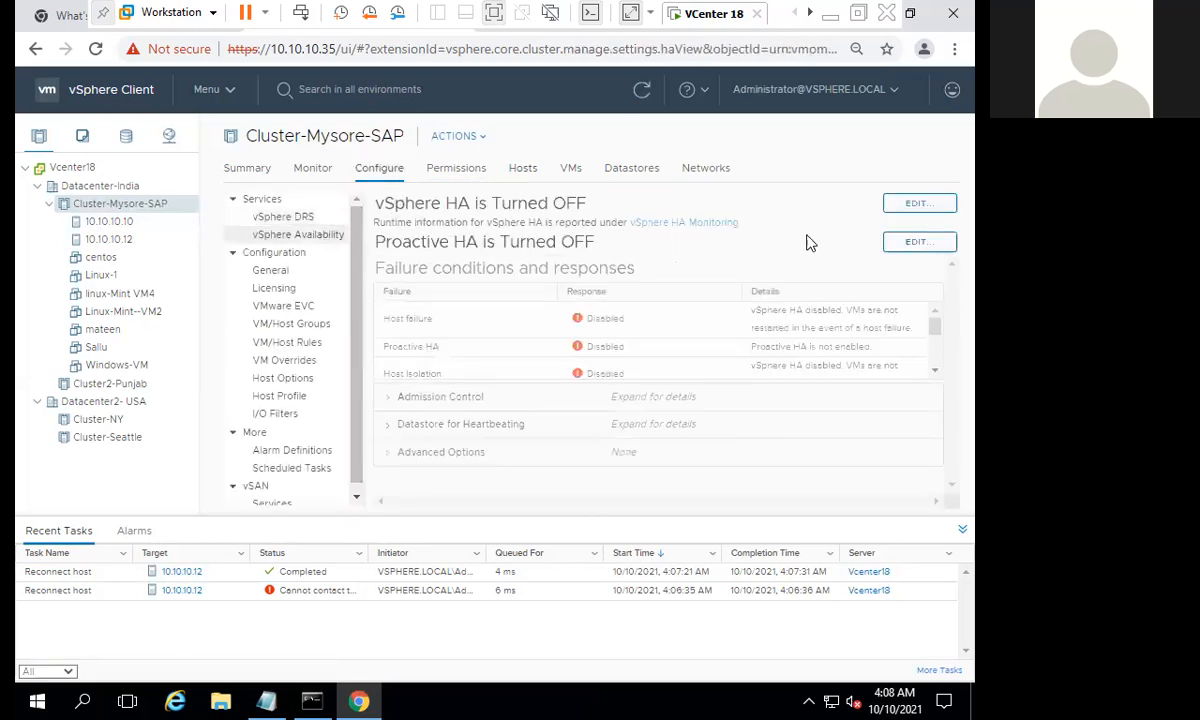
pyautogui.click(913, 210)
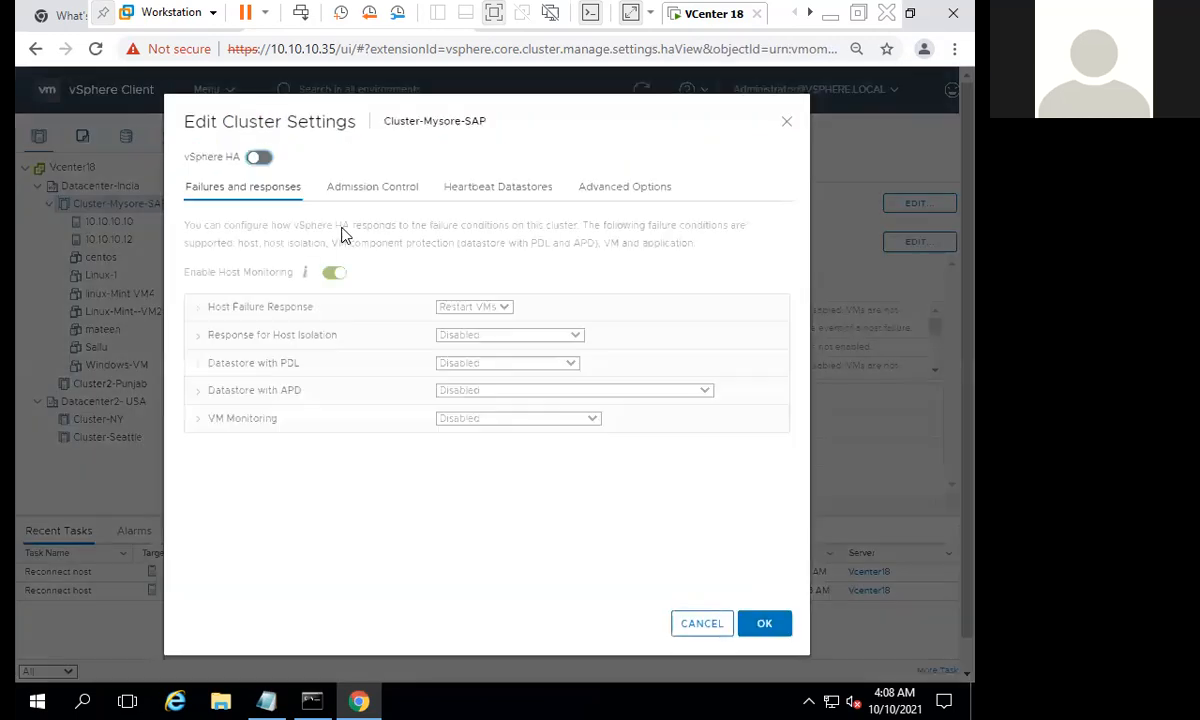
pyautogui.click(256, 158)
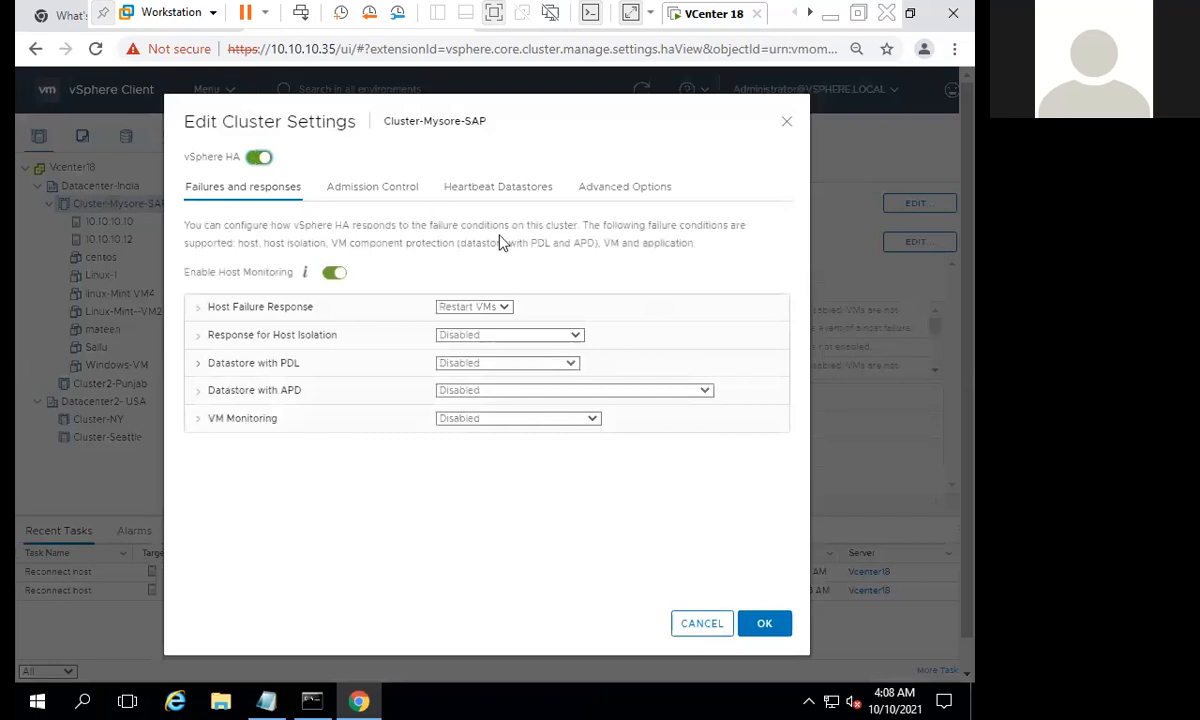
pyautogui.click(763, 625)
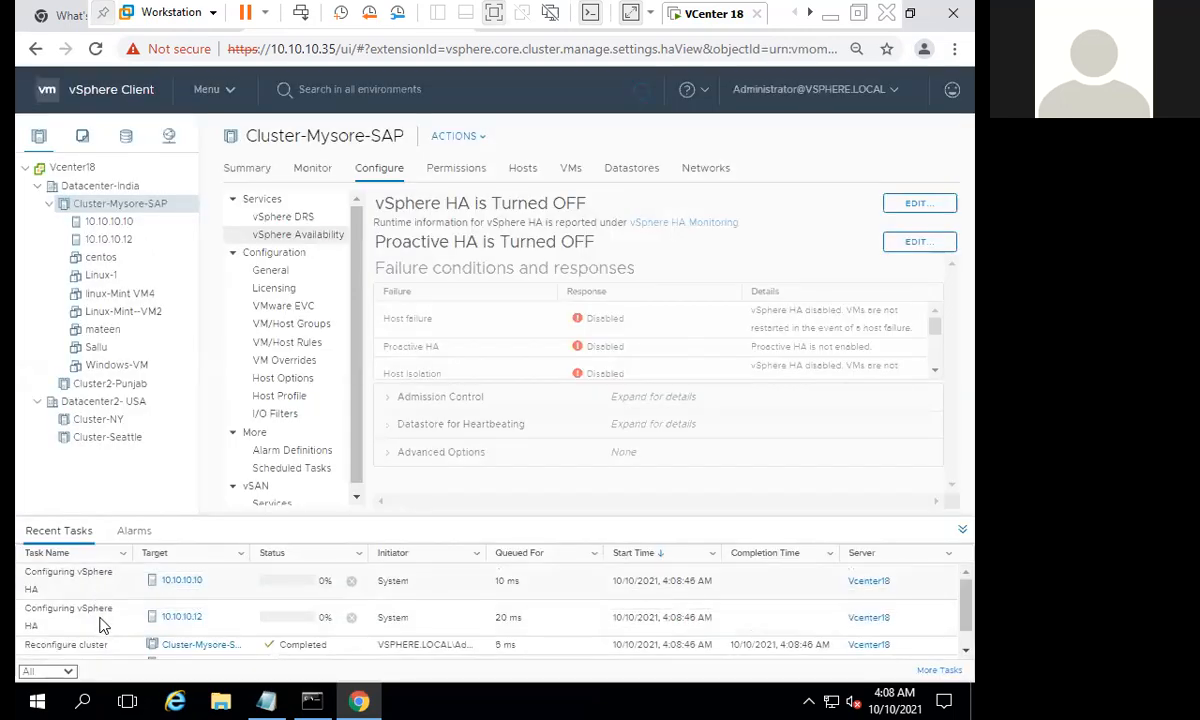
# - Enlarge the Recent Tasks area, check the Configuring vSphere HA tasks of both hosts, and refresh the client
pyautogui.press('Down')
pyautogui.press('Down')
pyautogui.press('Down')
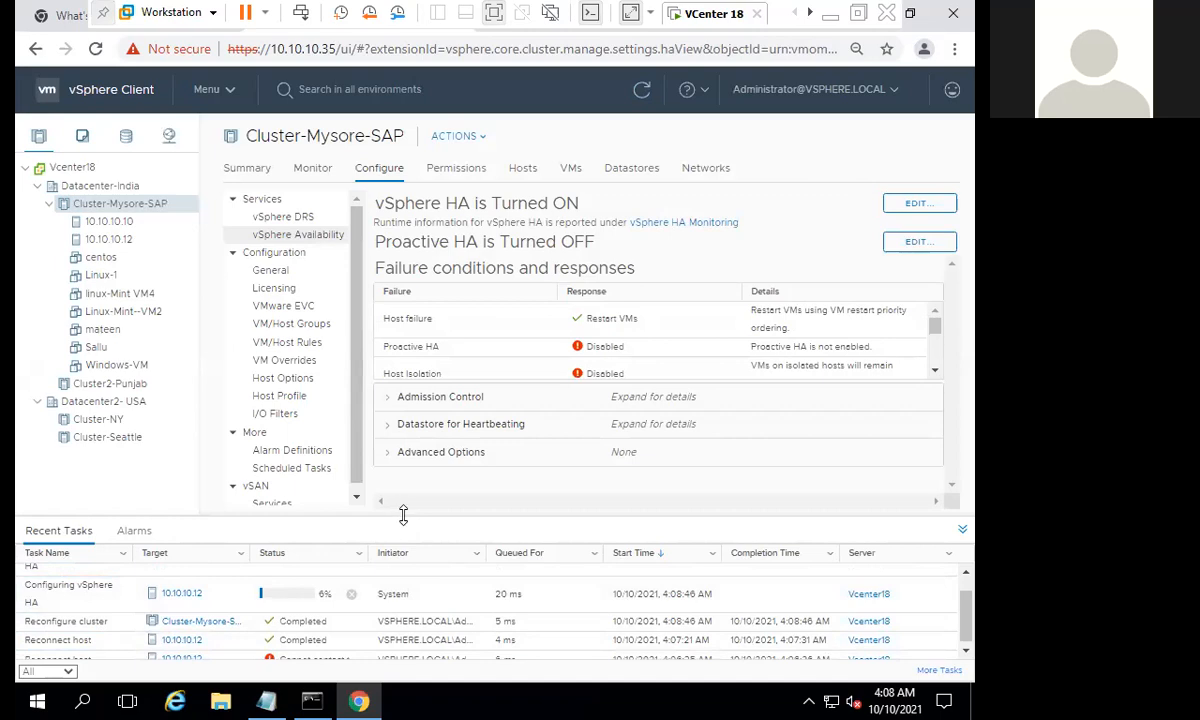
pyautogui.moveTo(405, 514); pyautogui.dragTo(388, 382)
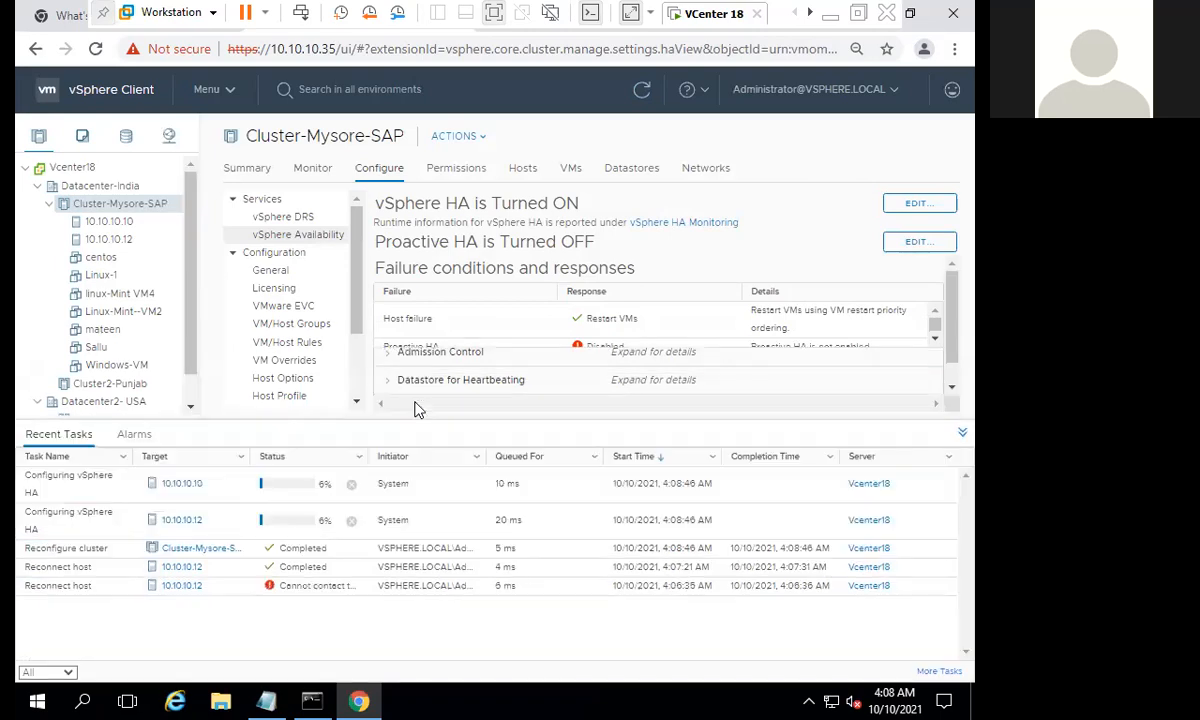
pyautogui.click(90, 493)
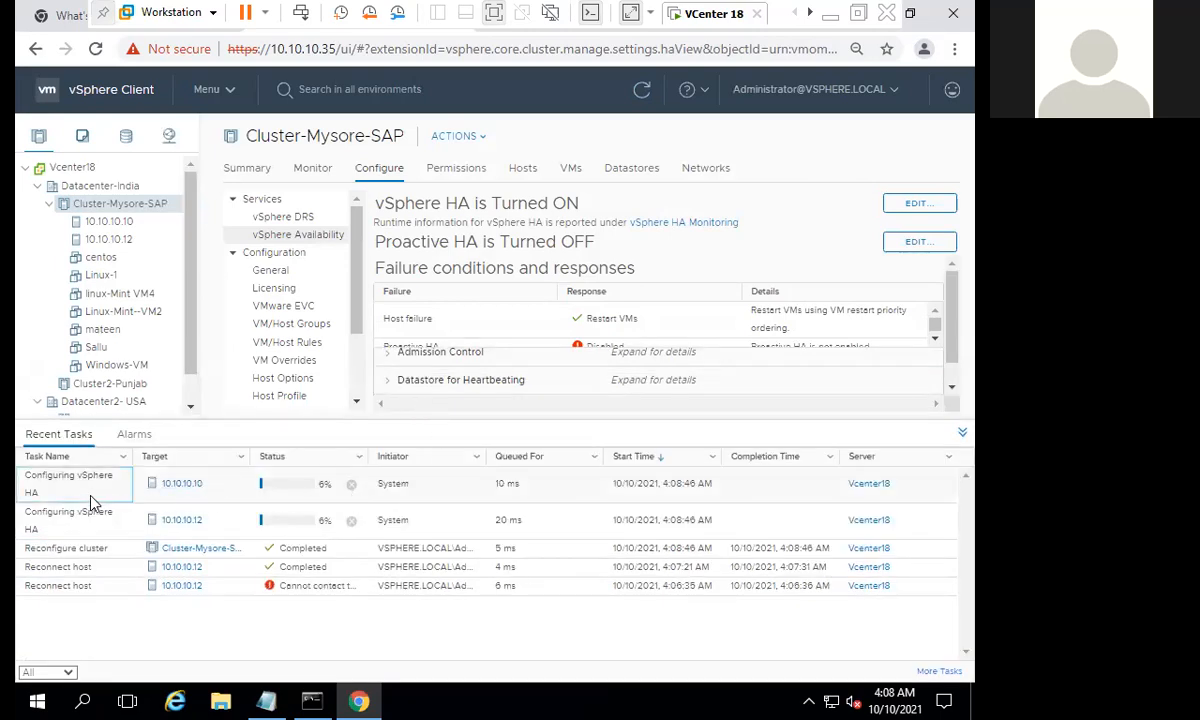
pyautogui.click(80, 521)
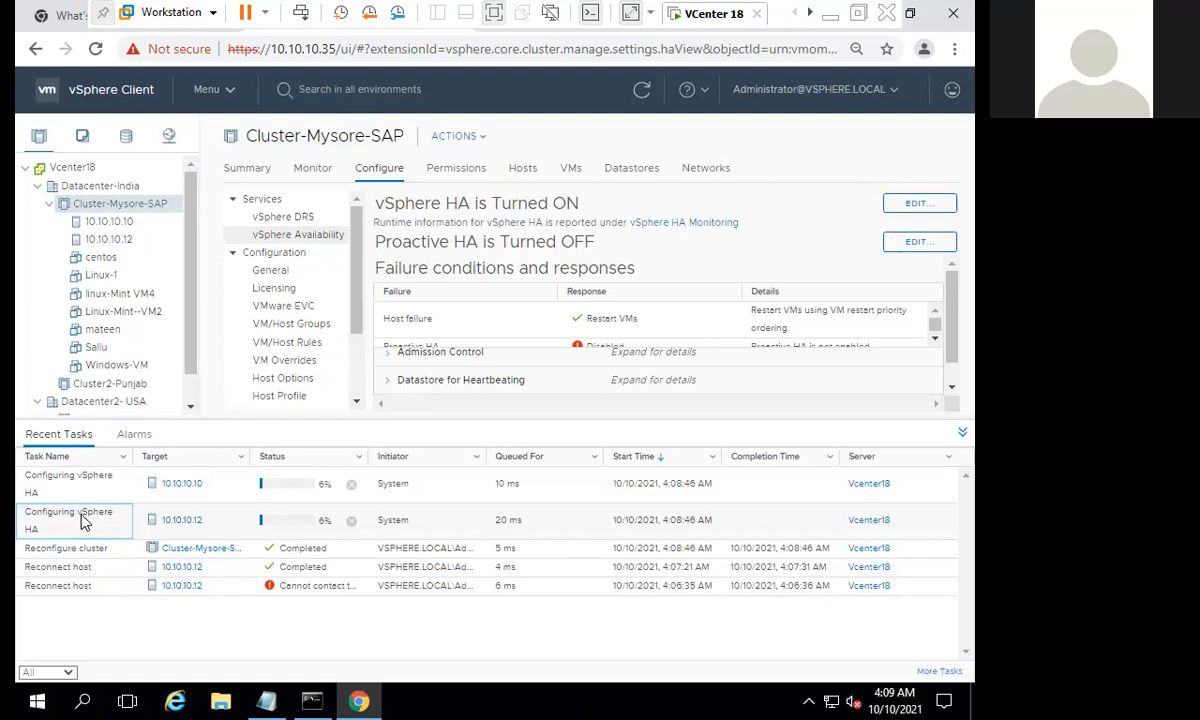
pyautogui.click(417, 495)
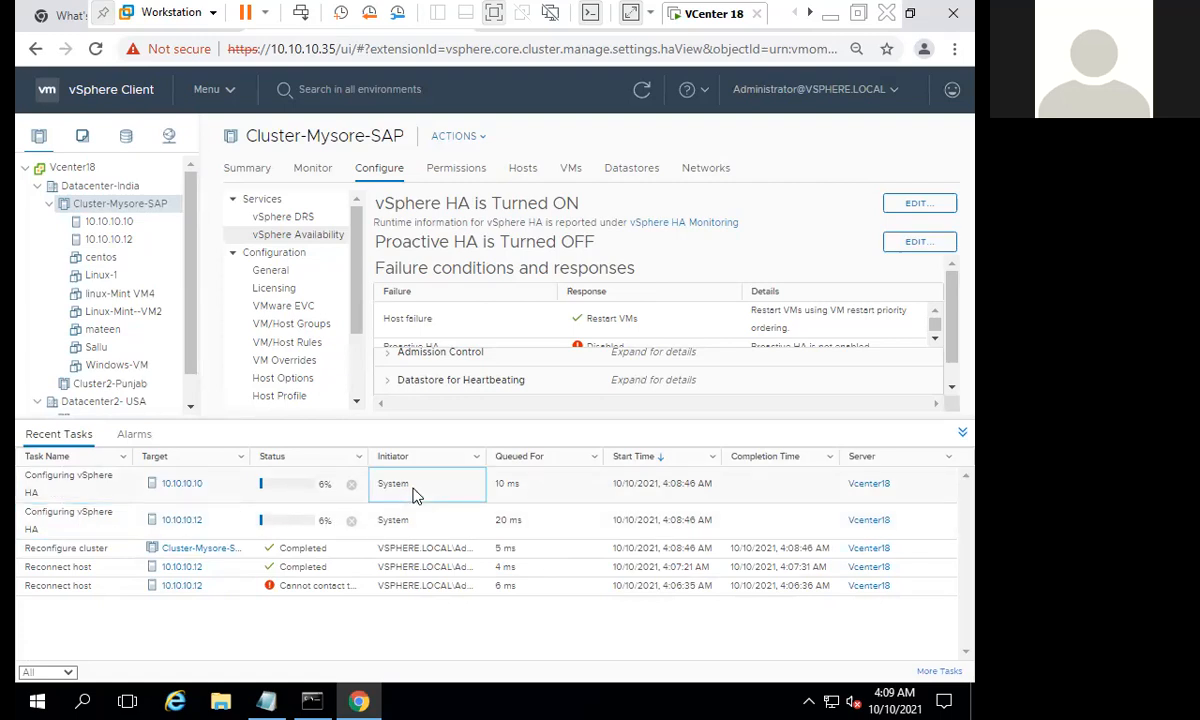
pyautogui.click(641, 92)
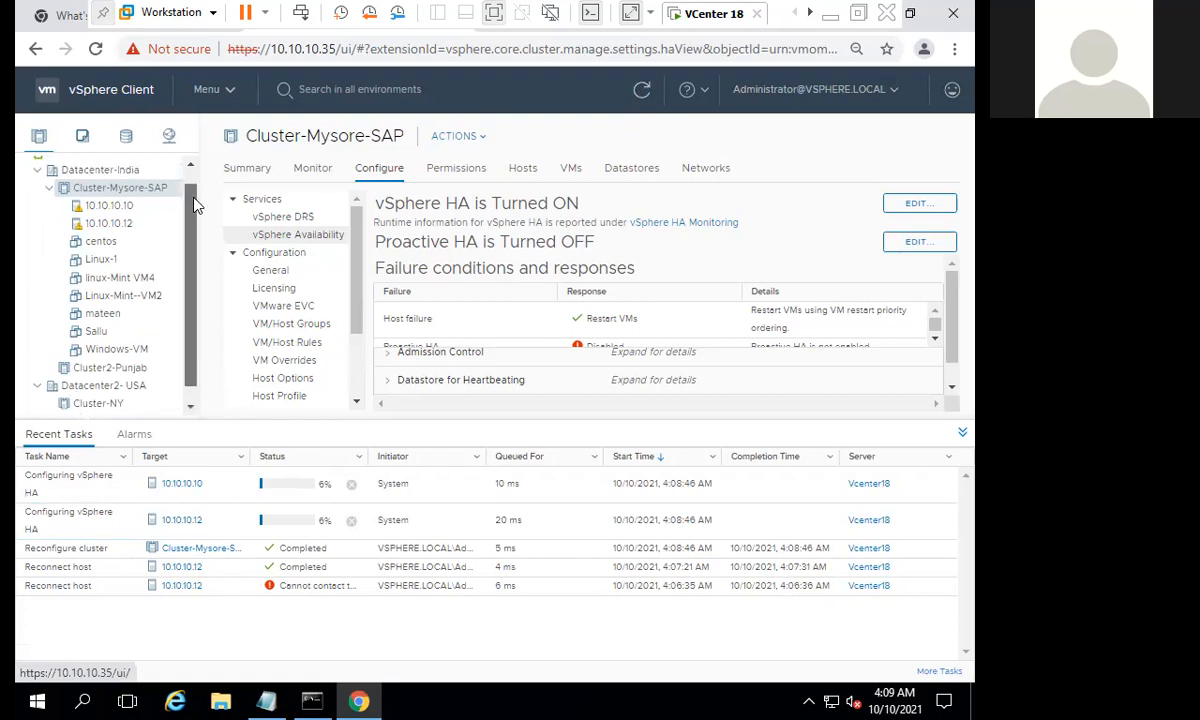
# - List the datastores of host 10.10.10.10 and examine Shared_datastore_1 and Shared_datastore_2
pyautogui.click(160, 199)
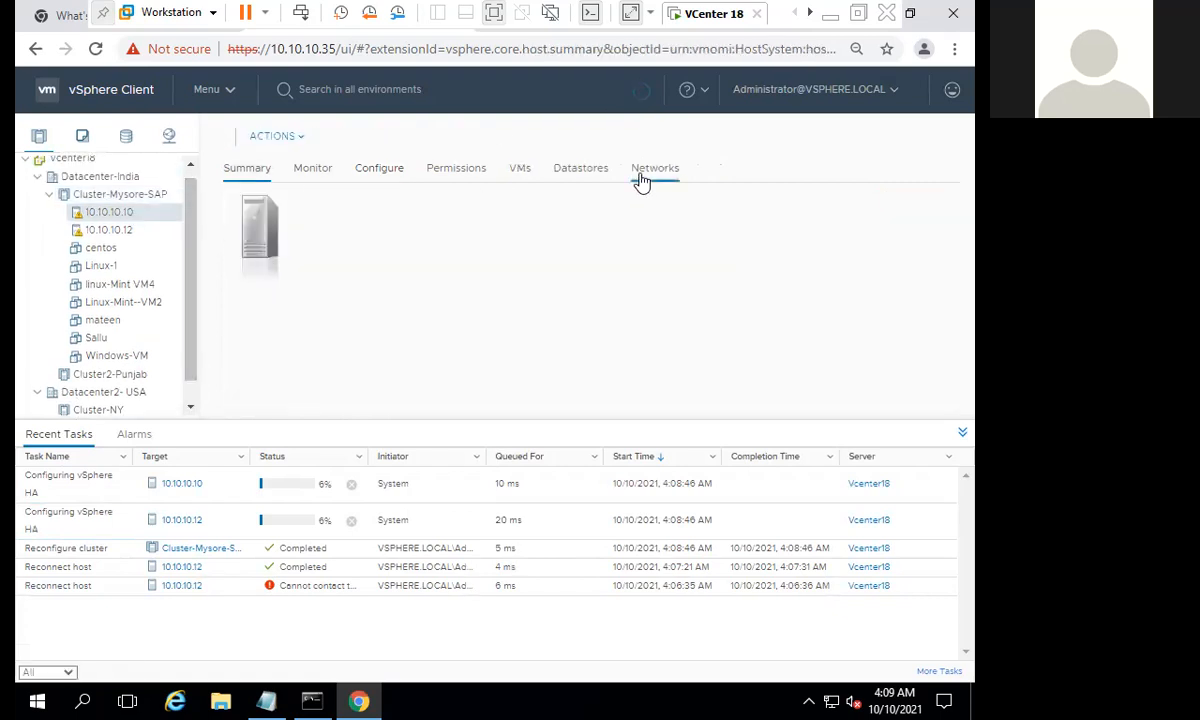
pyautogui.click(641, 176)
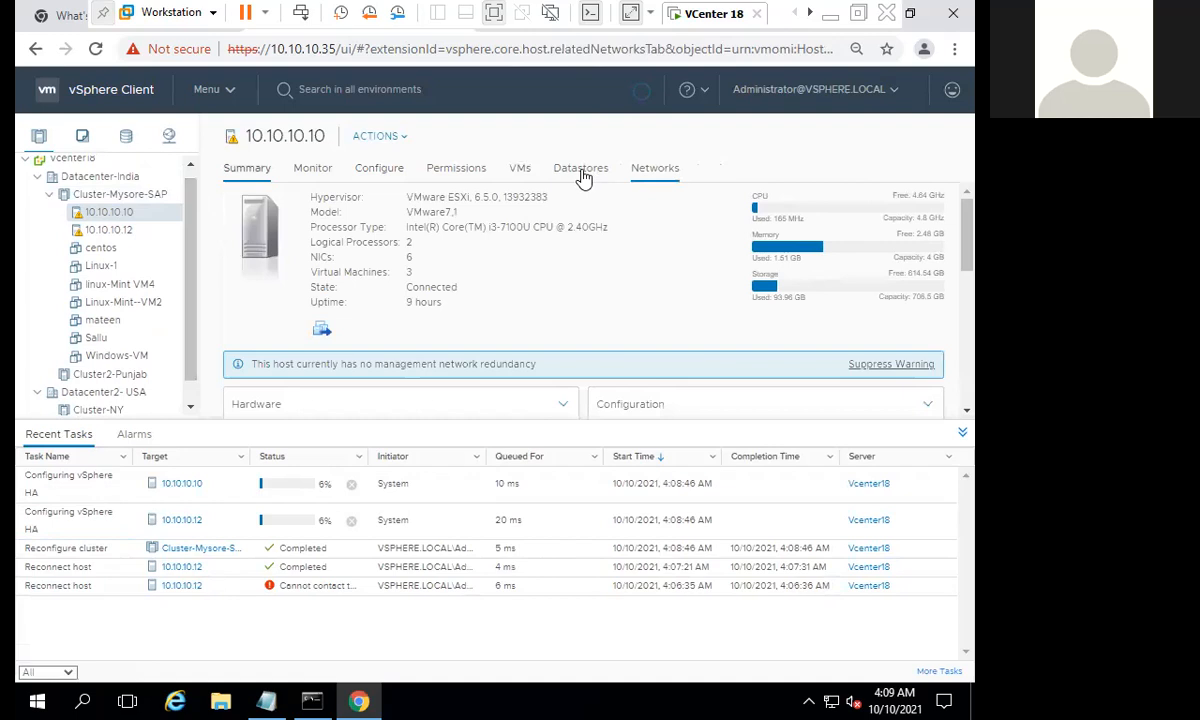
pyautogui.click(581, 178)
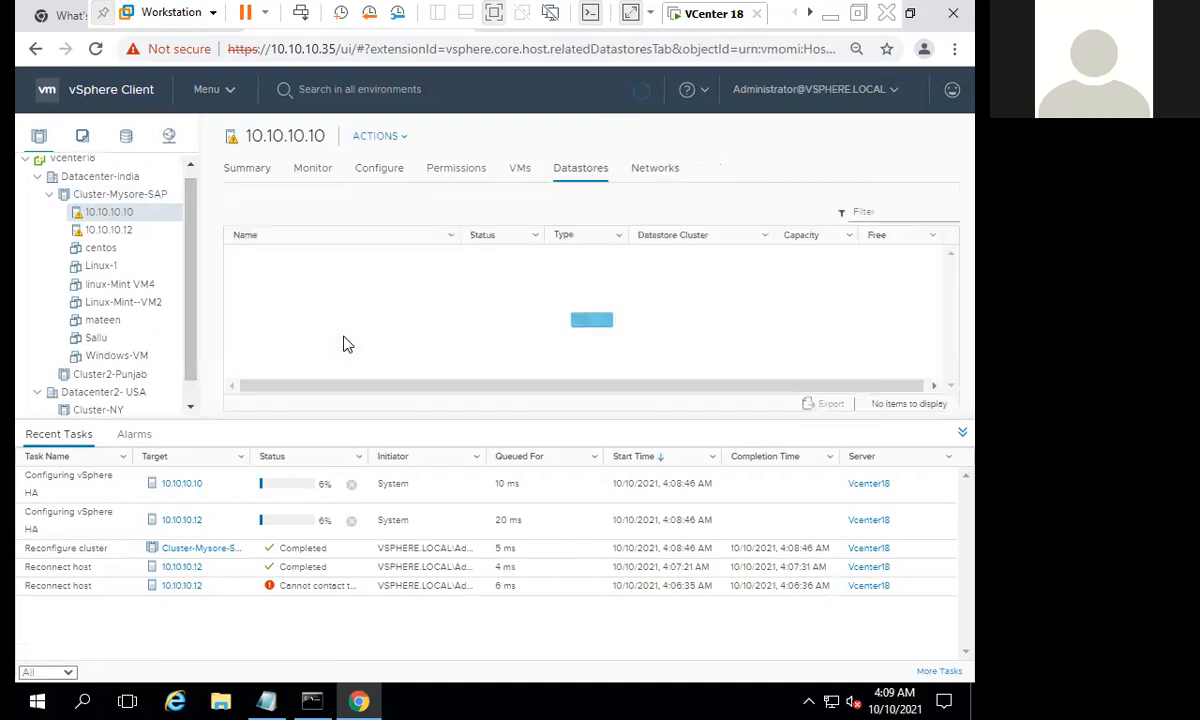
pyautogui.click(376, 278)
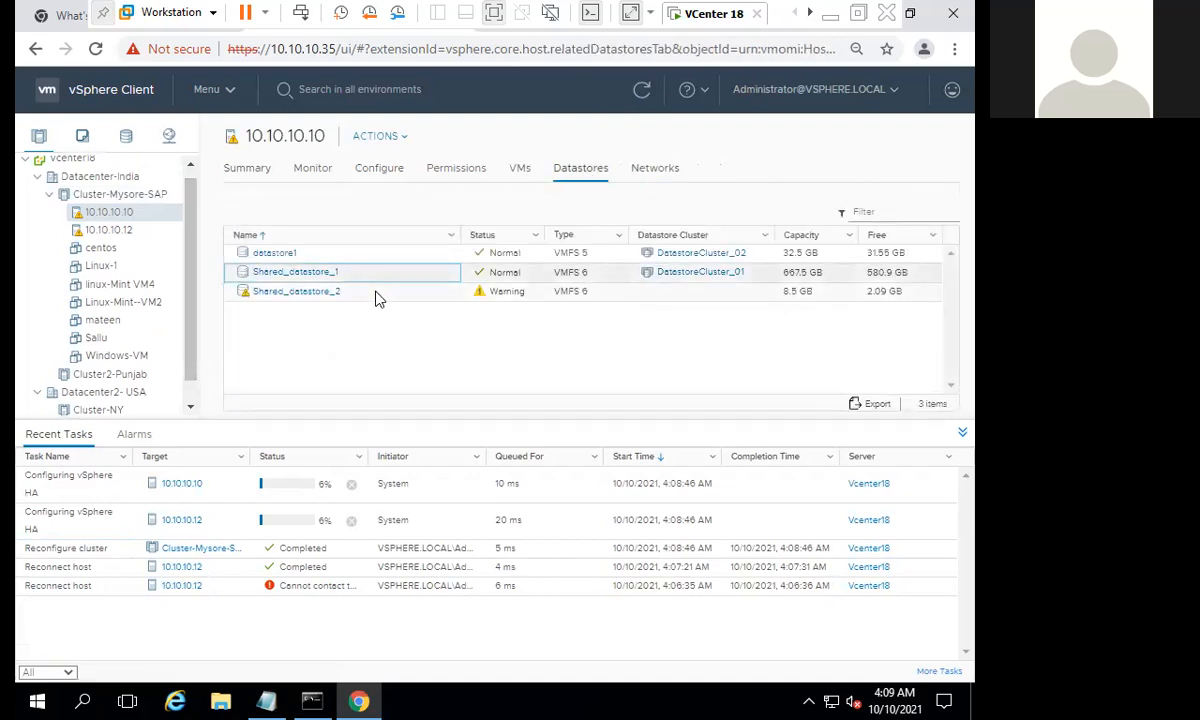
pyautogui.click(380, 297)
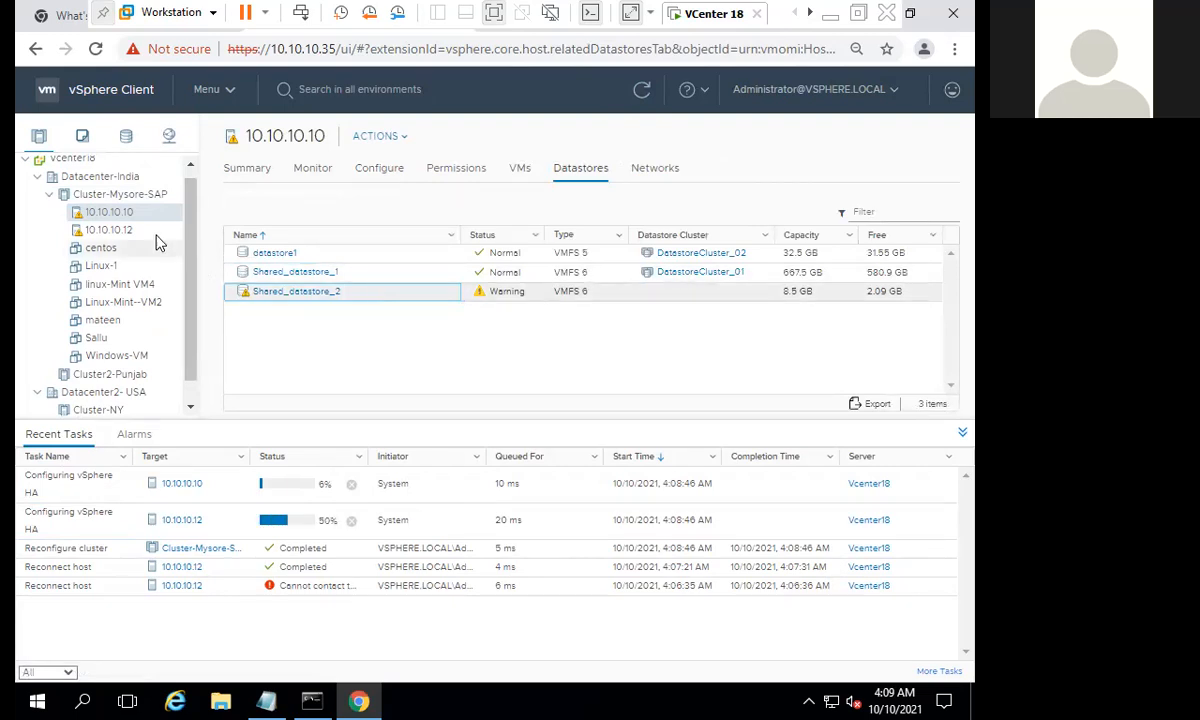
# - Follow the progress of the Configuring vSphere HA tasks for hosts 10.10.10.10 and 10.10.10.12 in Recent Tasks
pyautogui.click(460, 521)
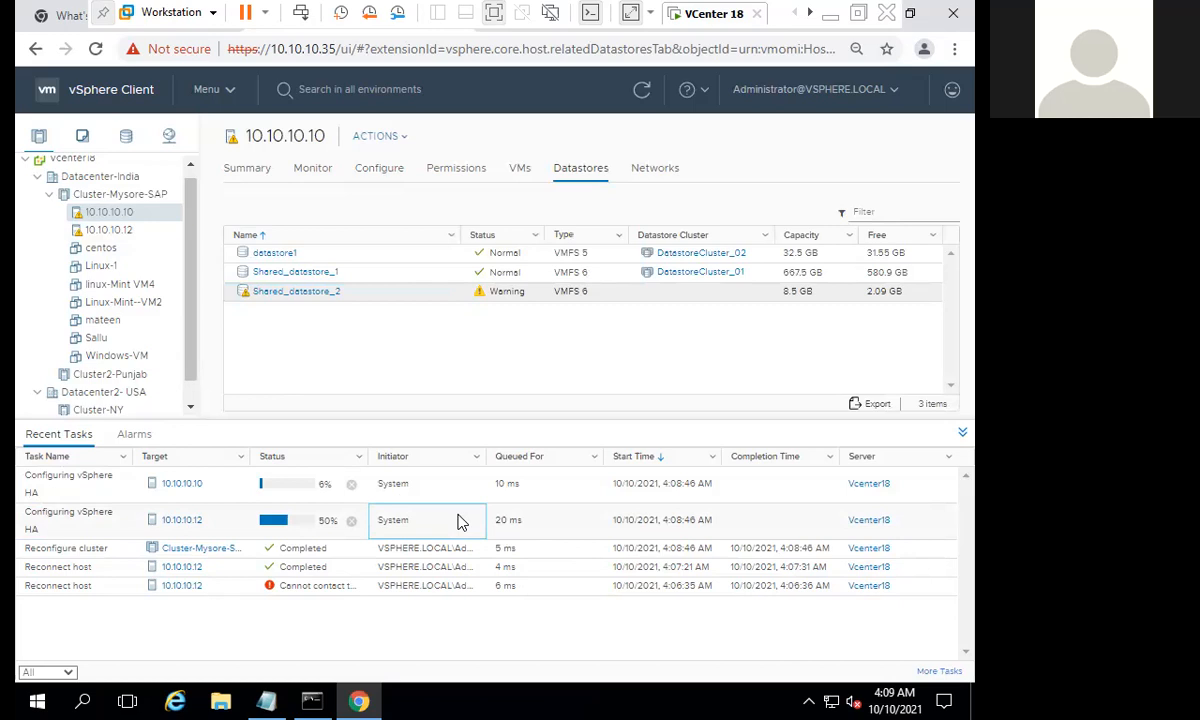
pyautogui.click(107, 524)
pyautogui.click(105, 477)
pyautogui.click(107, 566)
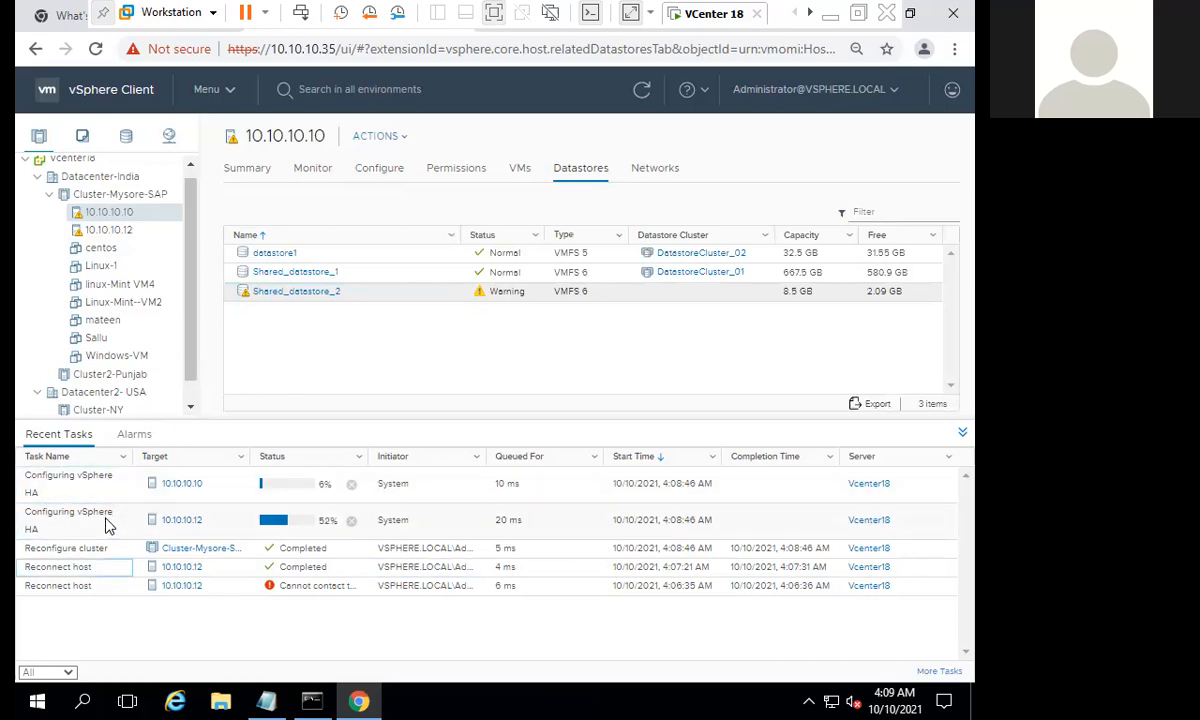
pyautogui.click(108, 524)
pyautogui.click(107, 487)
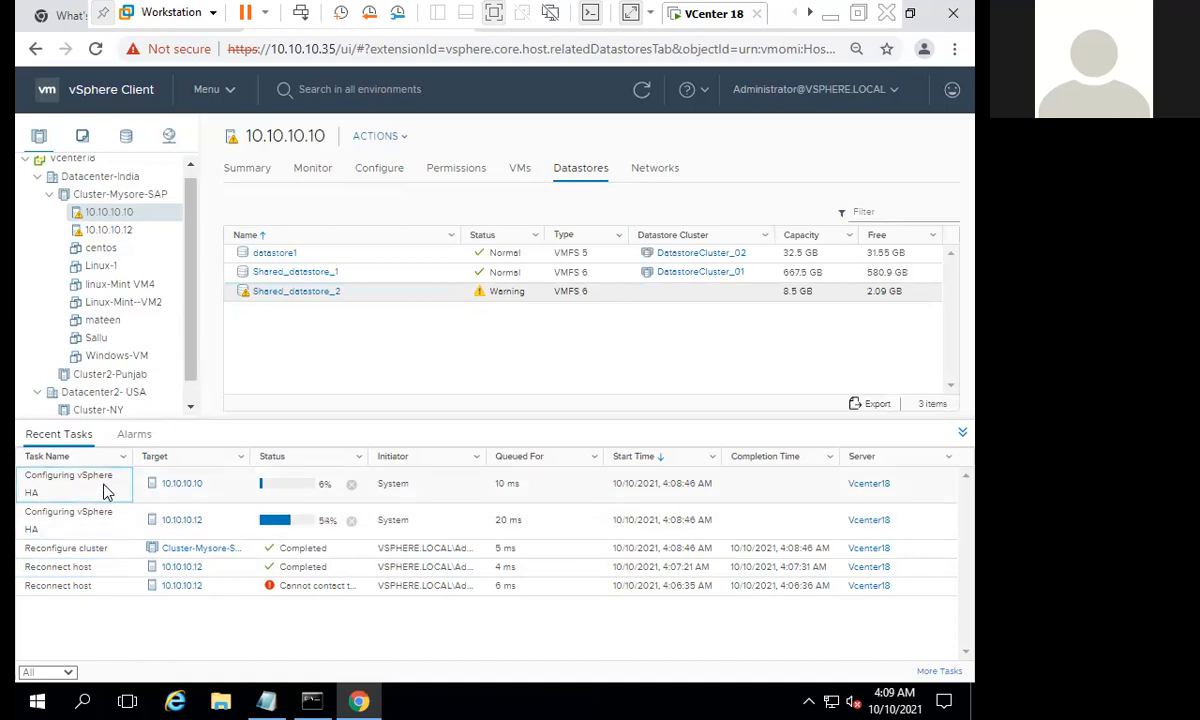
pyautogui.click(110, 520)
pyautogui.click(100, 494)
pyautogui.click(99, 511)
pyautogui.click(101, 495)
pyautogui.click(102, 515)
pyautogui.click(108, 484)
pyautogui.click(112, 514)
pyautogui.click(112, 488)
pyautogui.click(549, 489)
pyautogui.click(512, 516)
pyautogui.click(520, 567)
pyautogui.click(404, 522)
pyautogui.click(410, 567)
pyautogui.click(416, 486)
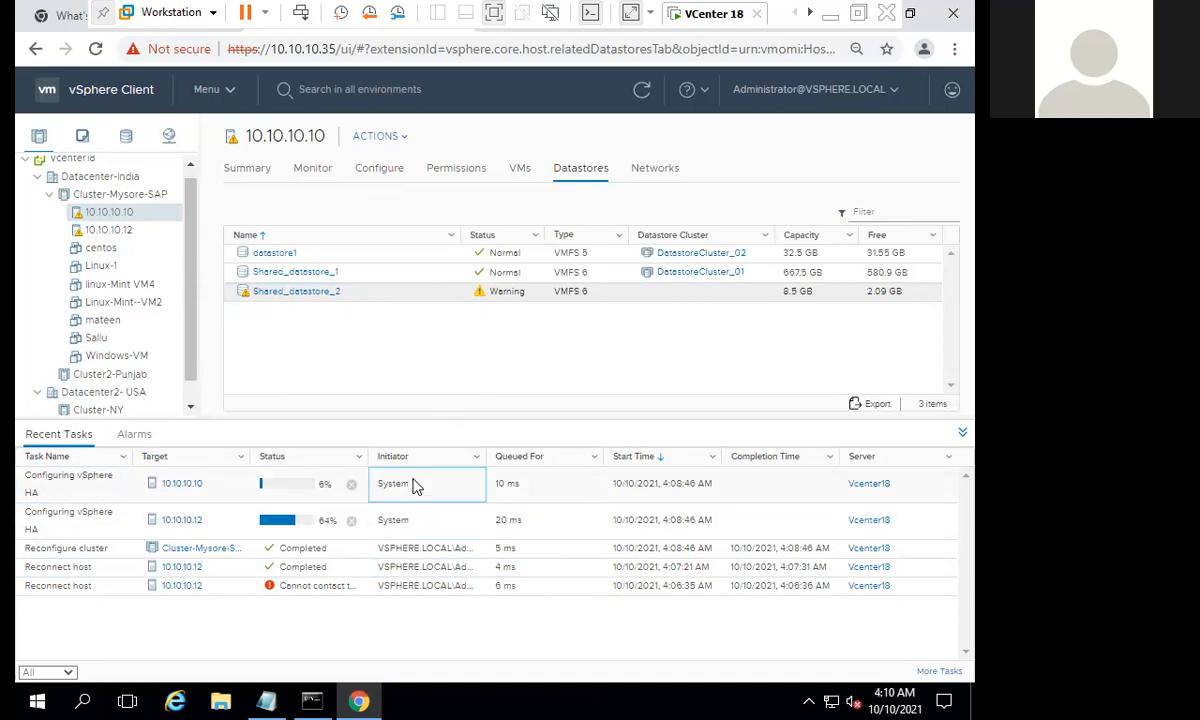
pyautogui.click(440, 524)
pyautogui.click(443, 495)
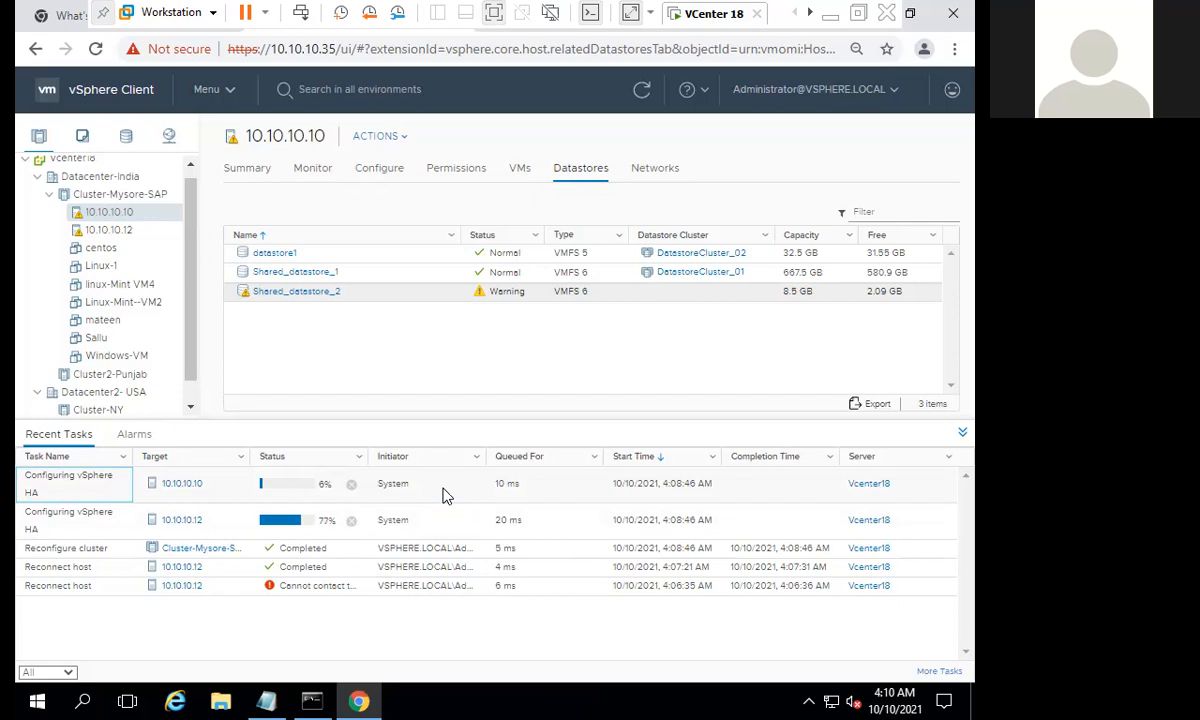
# - Widen the Status column of Recent Tasks to read the full status of the HA configuration task for 10.10.10.12
pyautogui.click(444, 492)
pyautogui.click(427, 523)
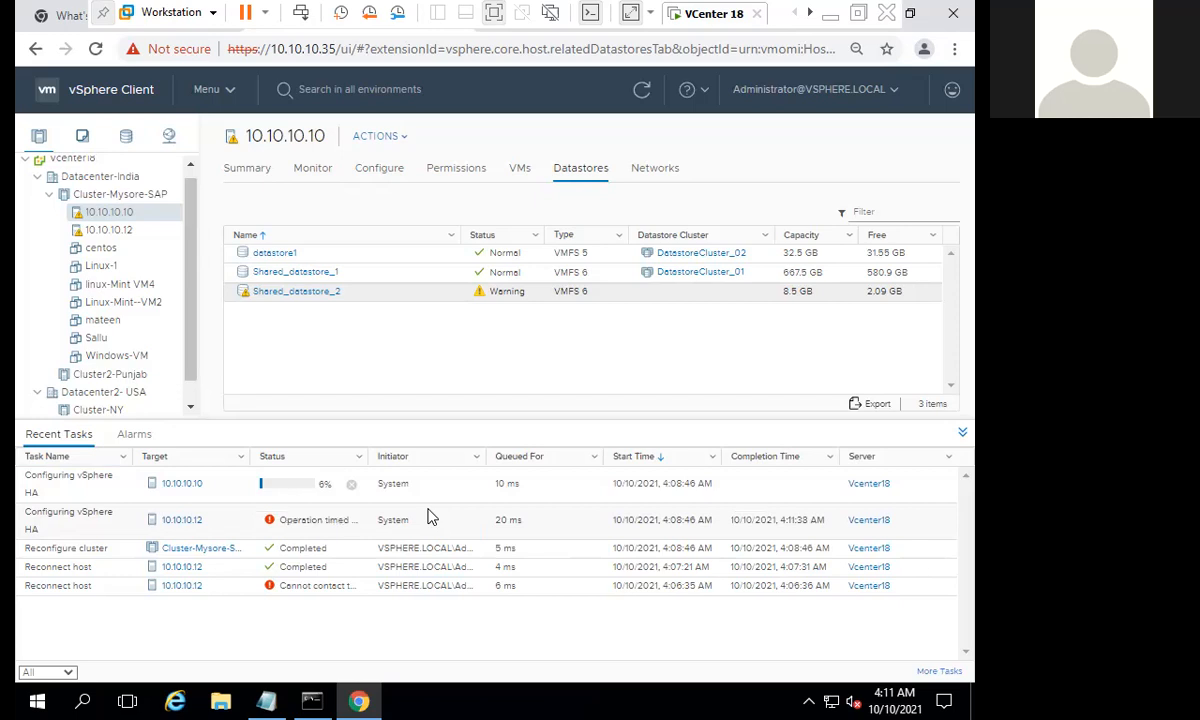
pyautogui.click(342, 513)
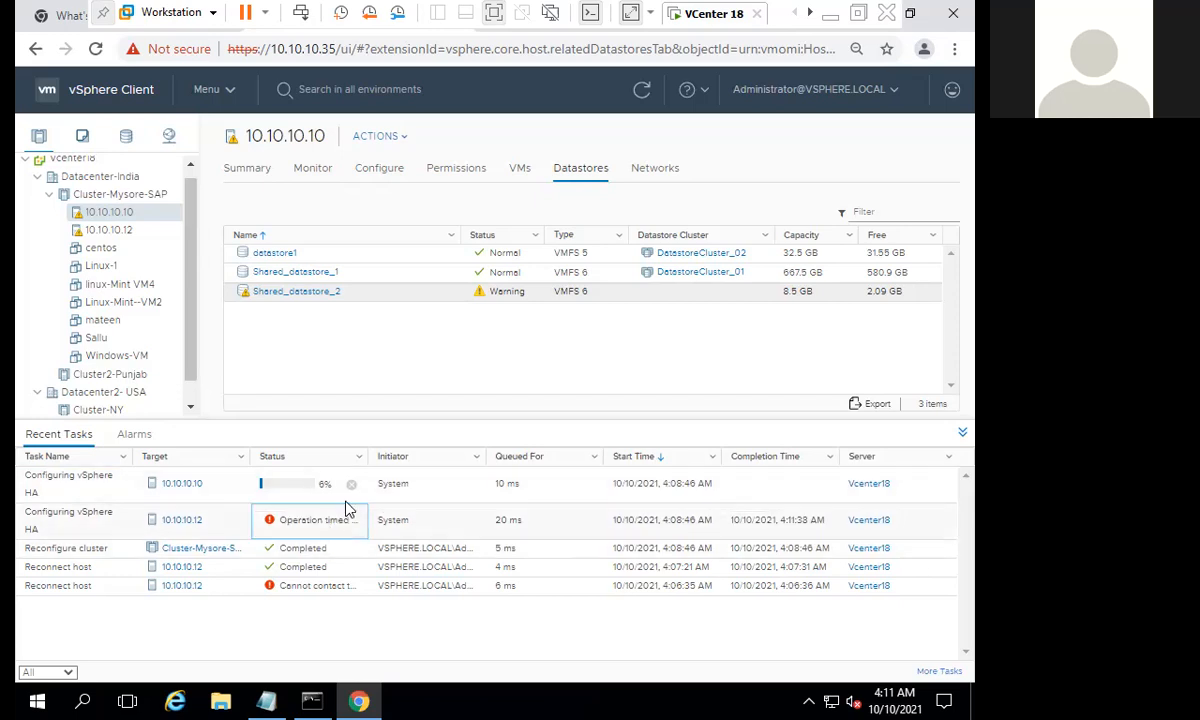
pyautogui.moveTo(369, 457); pyautogui.dragTo(397, 460)
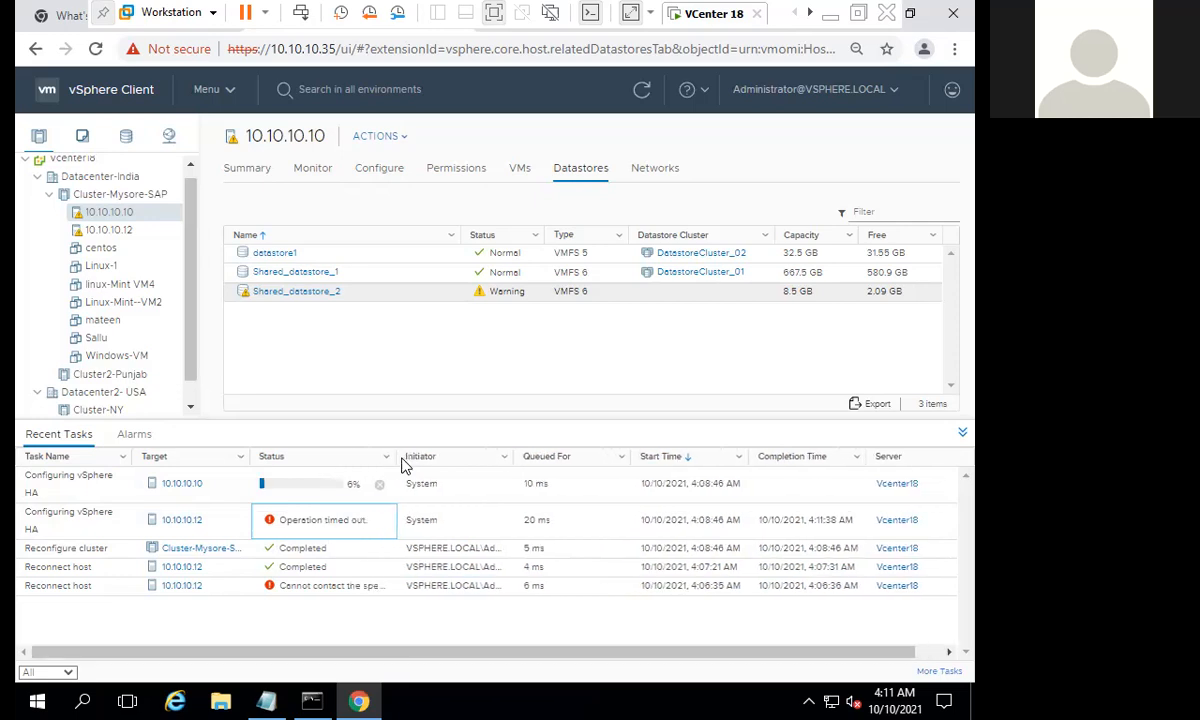
# - List the datastores of host 10.10.10.12 and examine its shared datastores
pyautogui.click(120, 231)
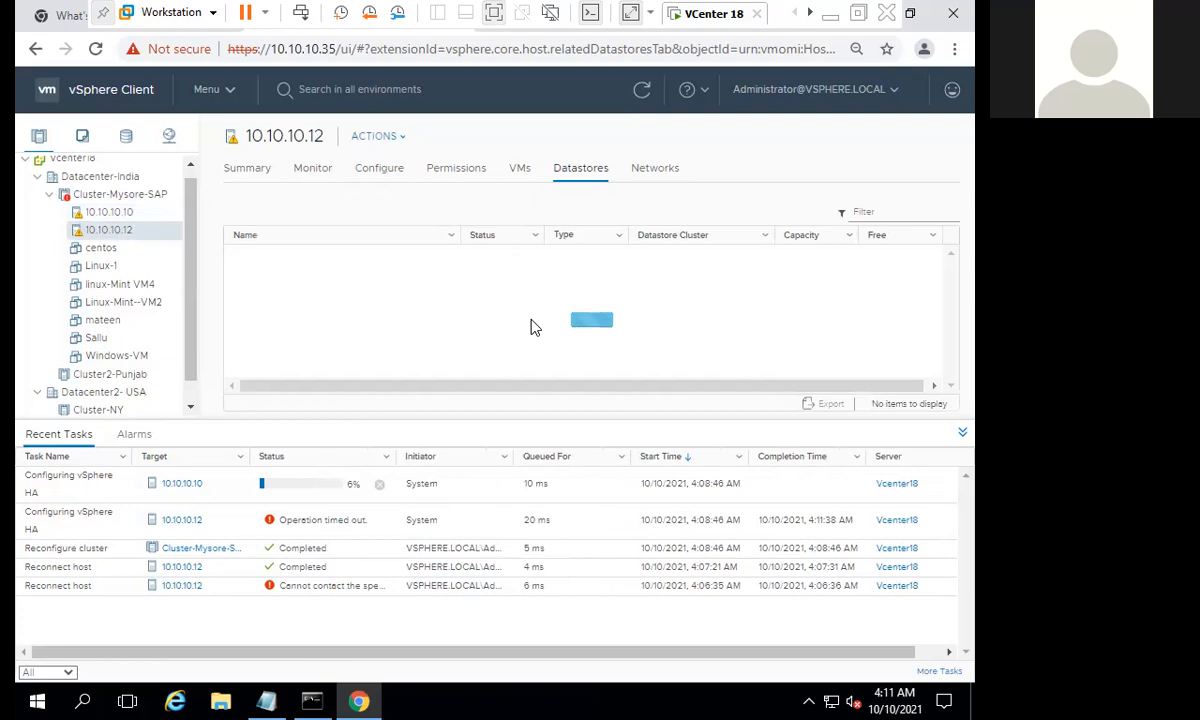
pyautogui.click(386, 291)
pyautogui.click(377, 271)
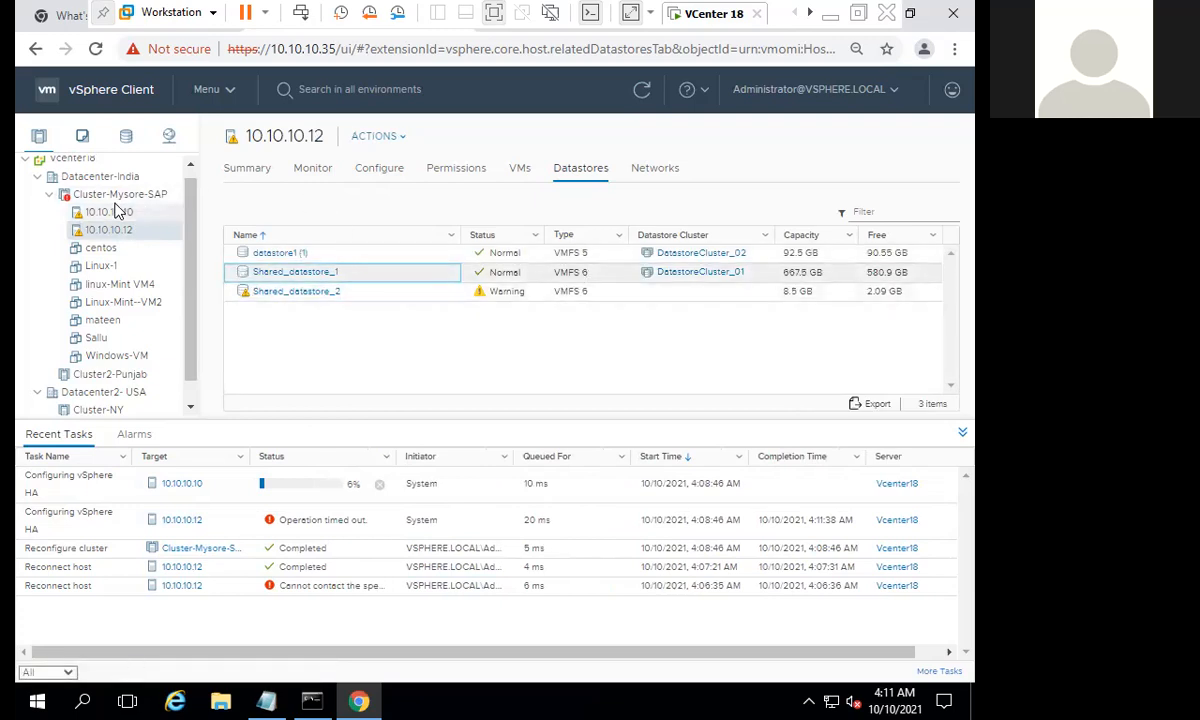
# - Show the physical adapters of host 10.10.10.12 and examine the details of vmnic0
pyautogui.click(381, 172)
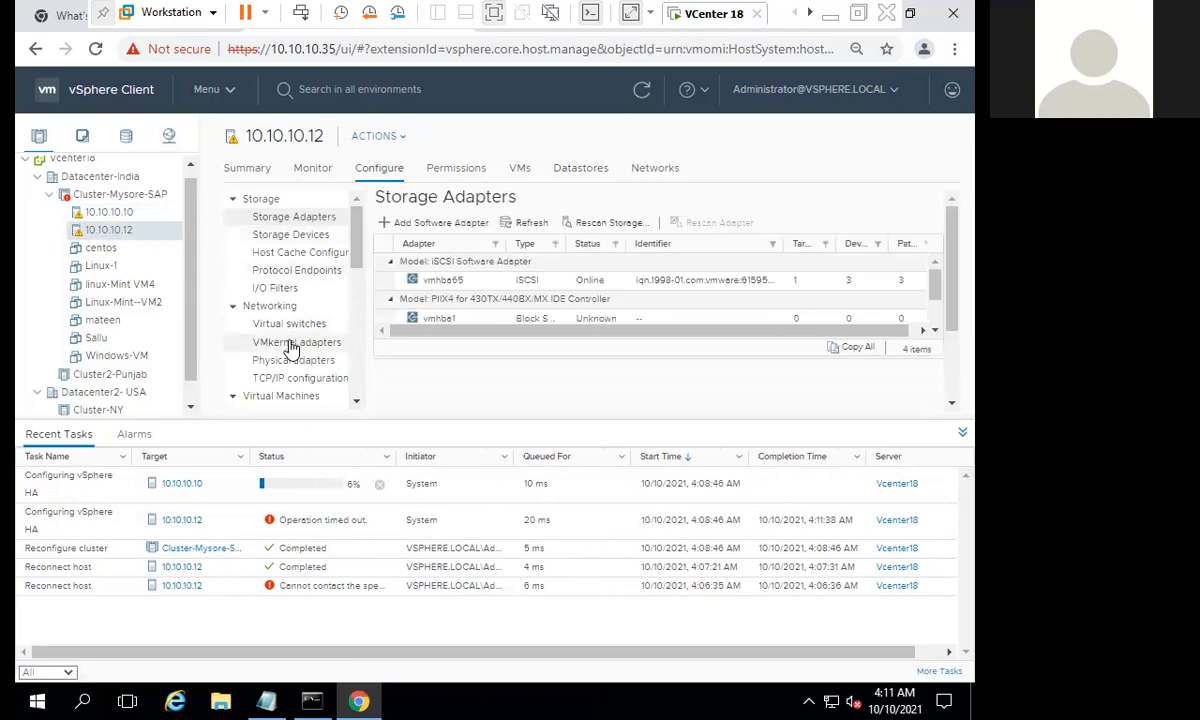
pyautogui.click(283, 359)
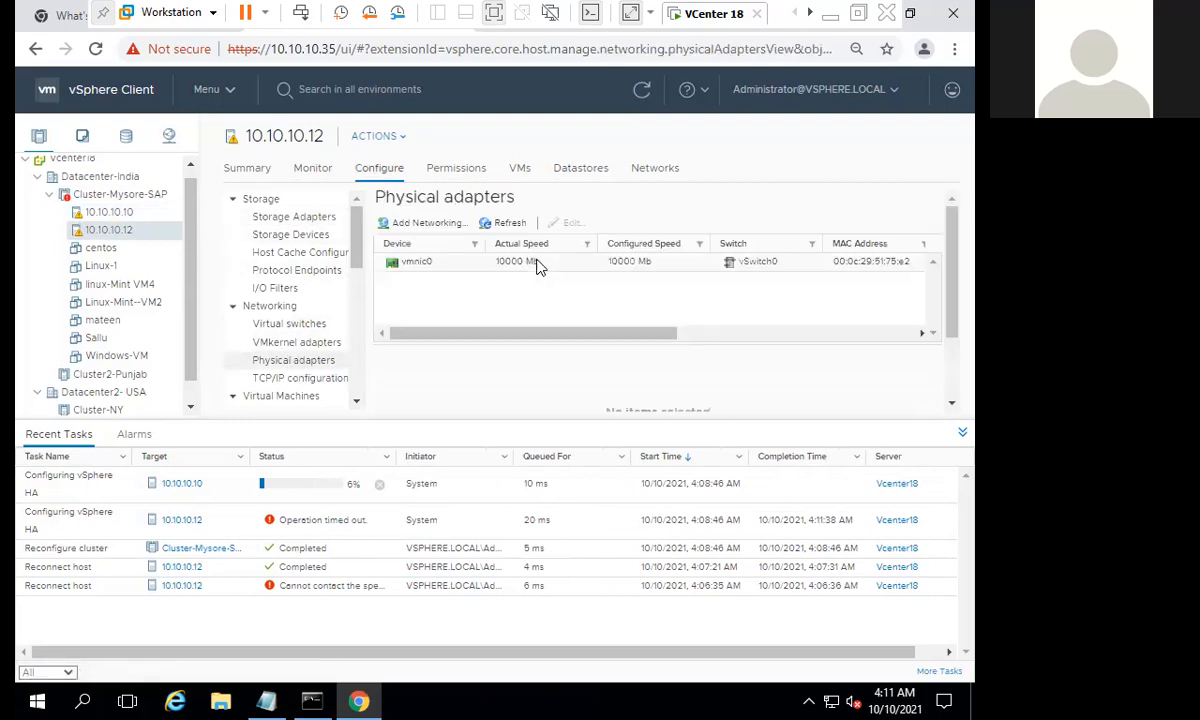
pyautogui.click(415, 261)
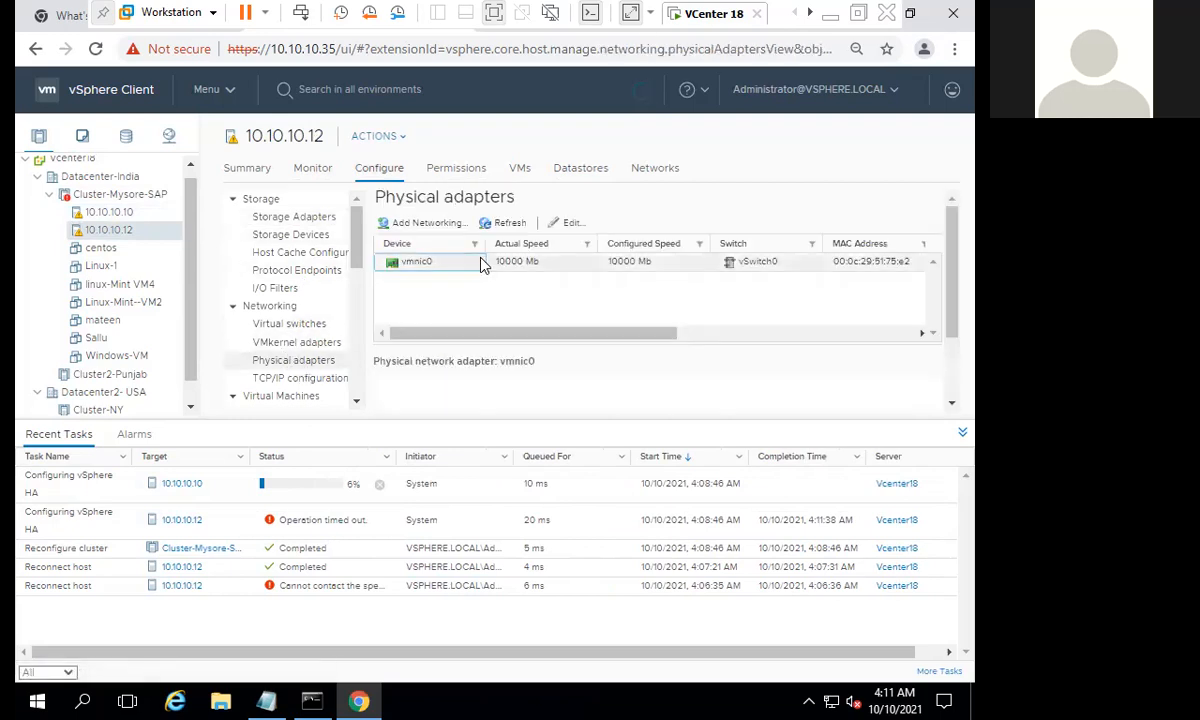
# - Open the physical adapters of host 10.10.10.10 and recheck the status of both HA configuration tasks
pyautogui.click(115, 213)
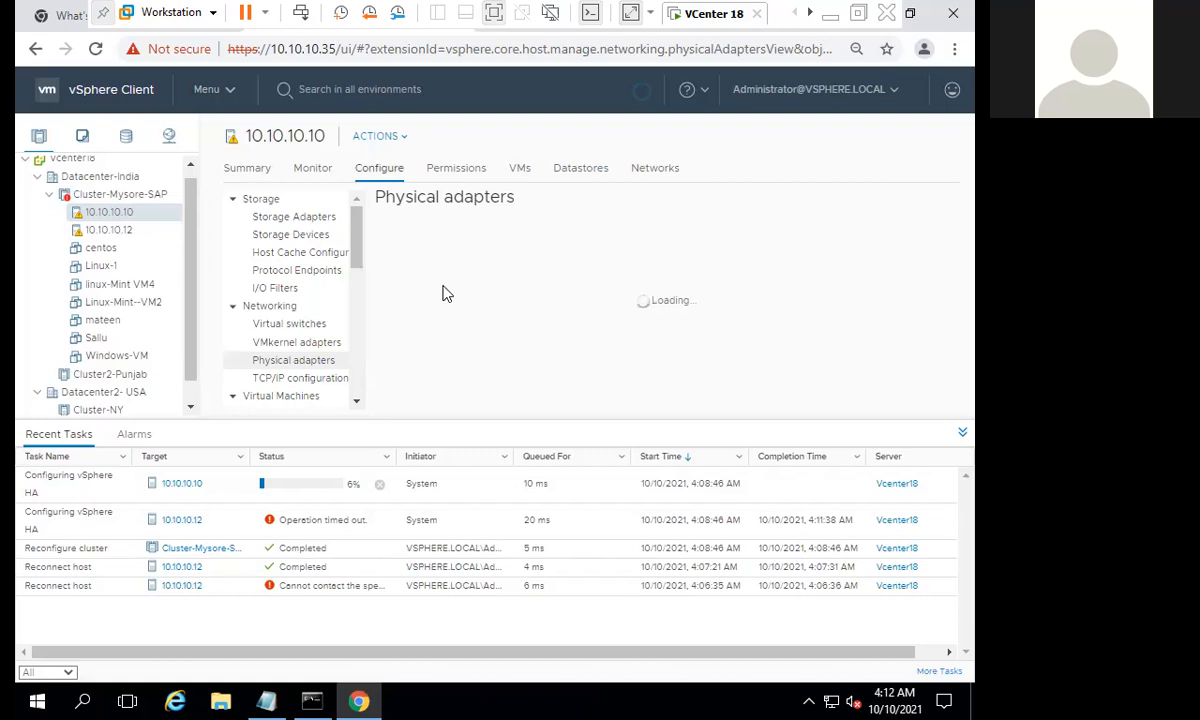
pyautogui.click(297, 486)
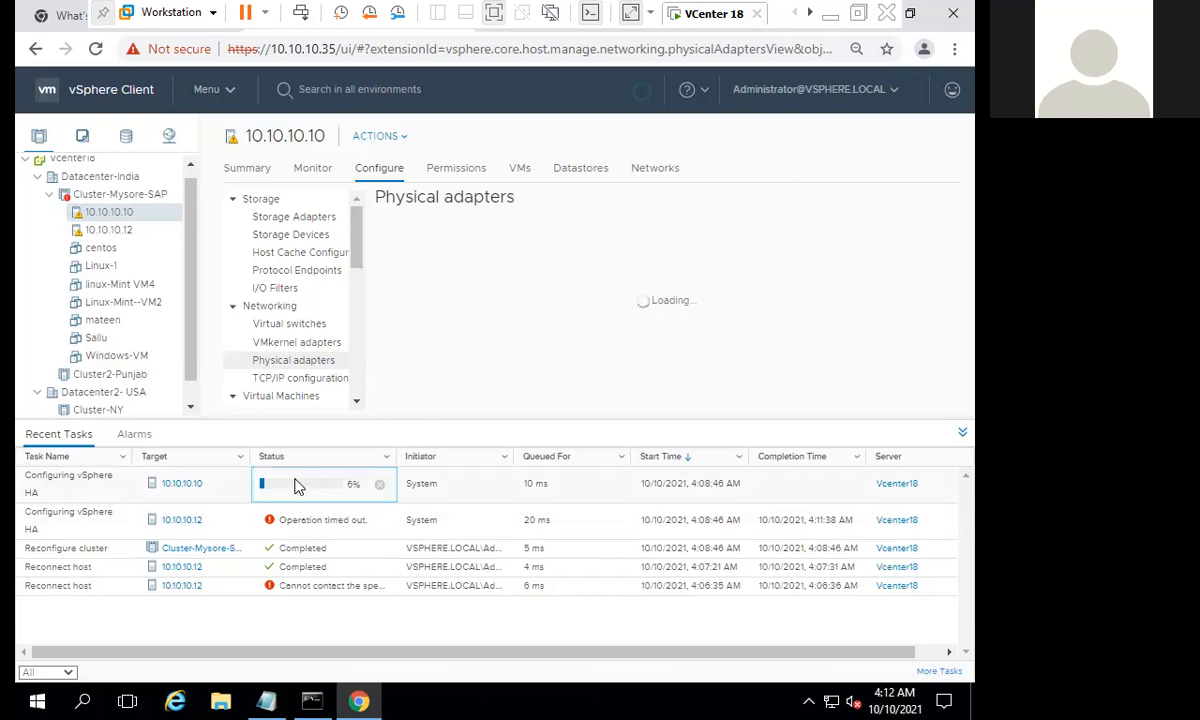
pyautogui.click(430, 344)
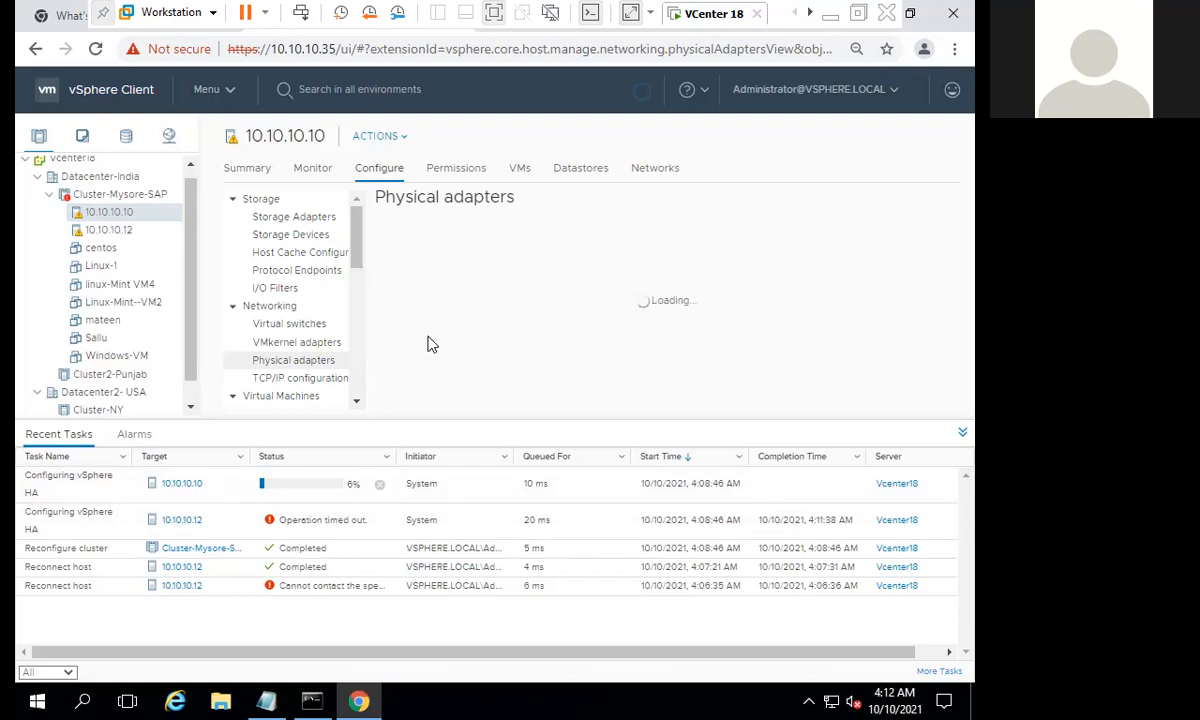
pyautogui.click(327, 493)
pyautogui.click(322, 528)
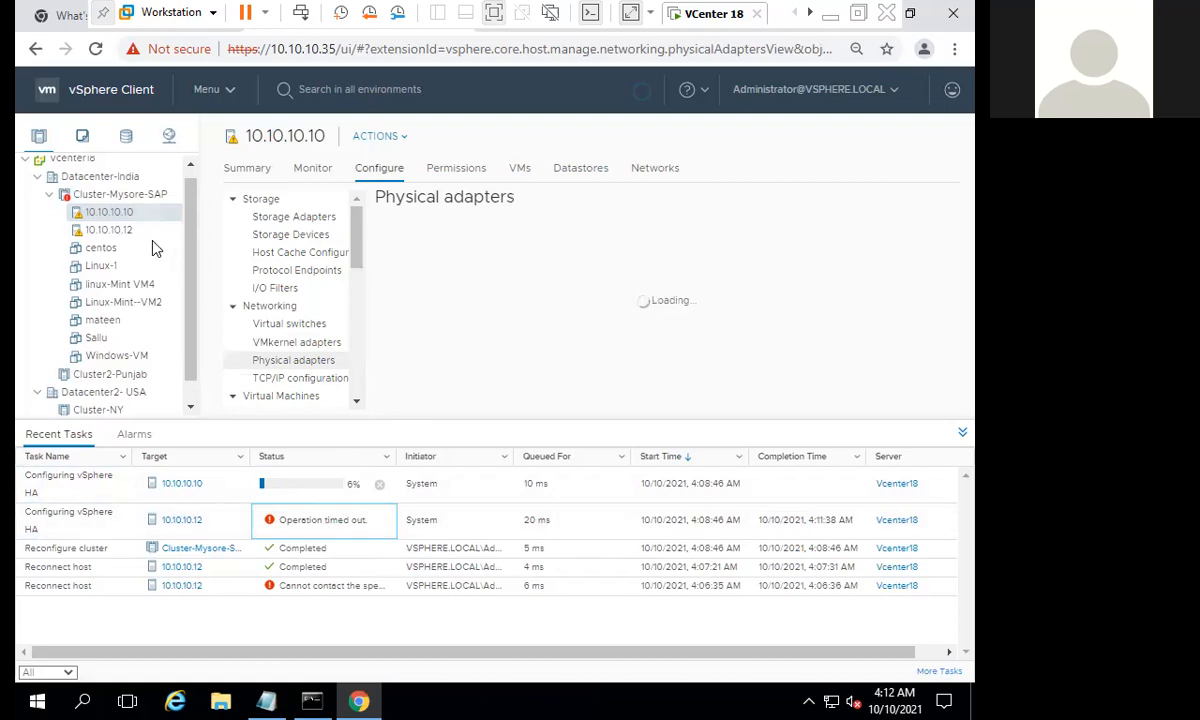
# - Suppress the management network redundancy warning from the summary of host 10.10.10.10 for all applicable hosts in the cluster
pyautogui.click(262, 172)
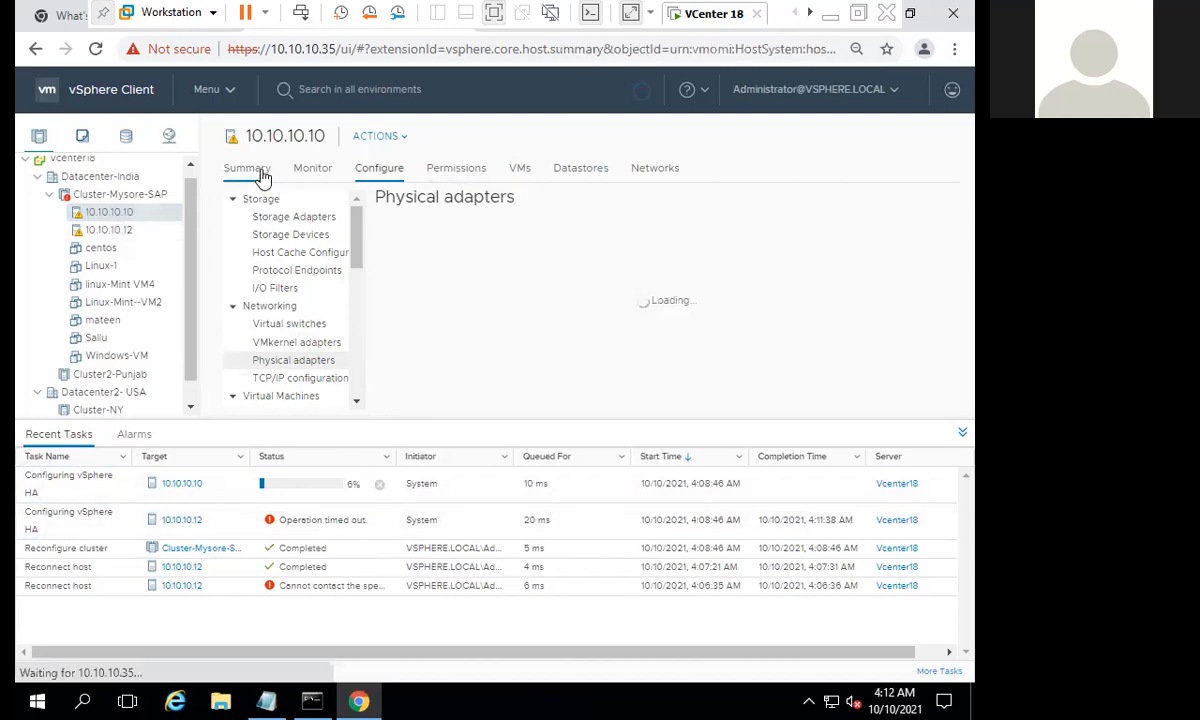
pyautogui.scroll(-1, 910, 240)
pyautogui.click(890, 324)
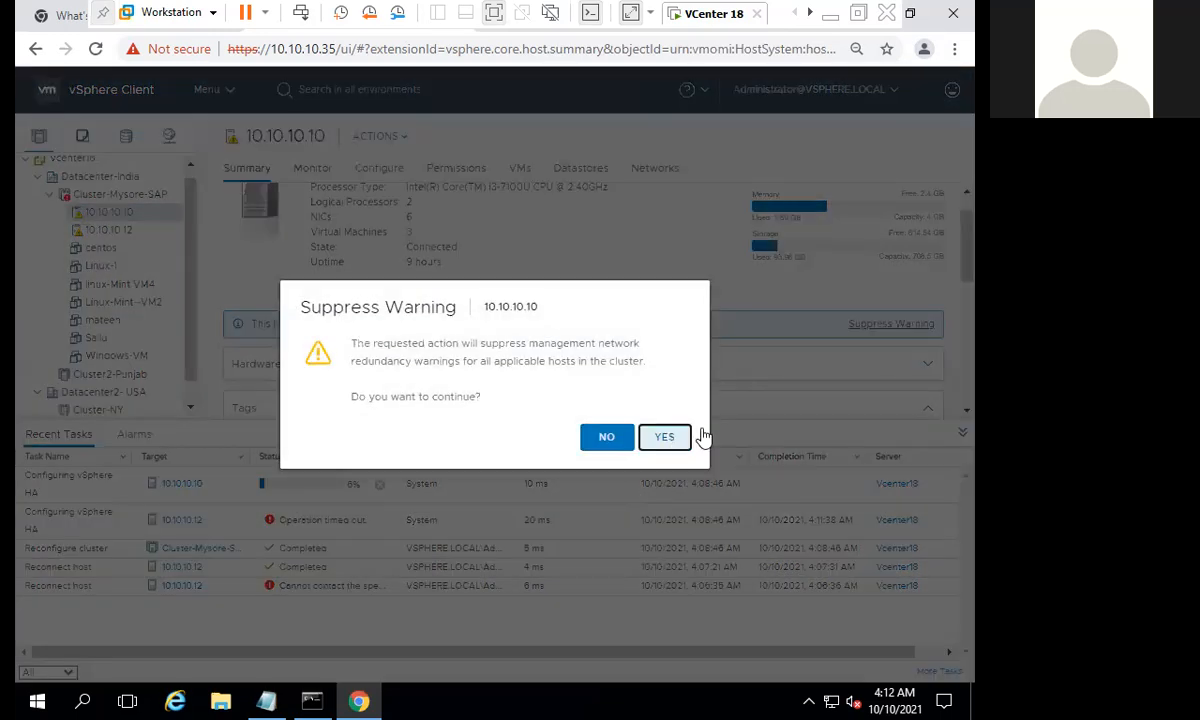
pyautogui.click(667, 434)
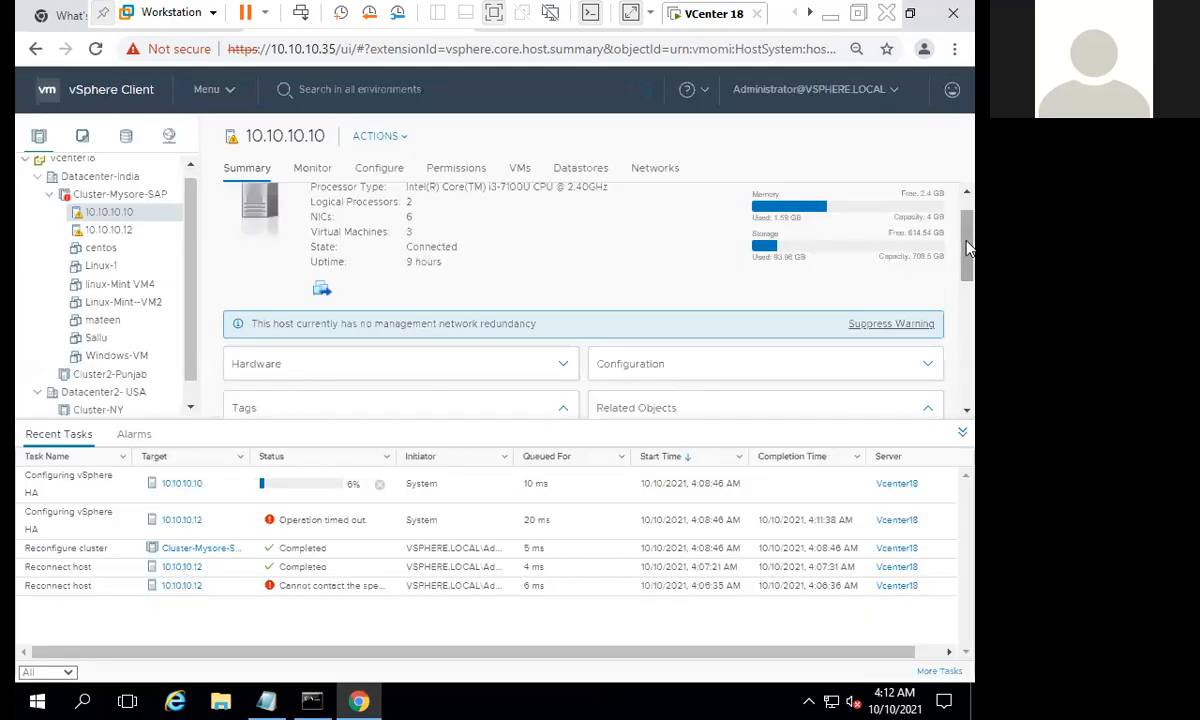
pyautogui.moveTo(966, 232); pyautogui.dragTo(967, 264)
# - Check the progress of the Reconfigure vSphere HA host tasks for both hosts and the Reconfigure cluster task
pyautogui.click(268, 514)
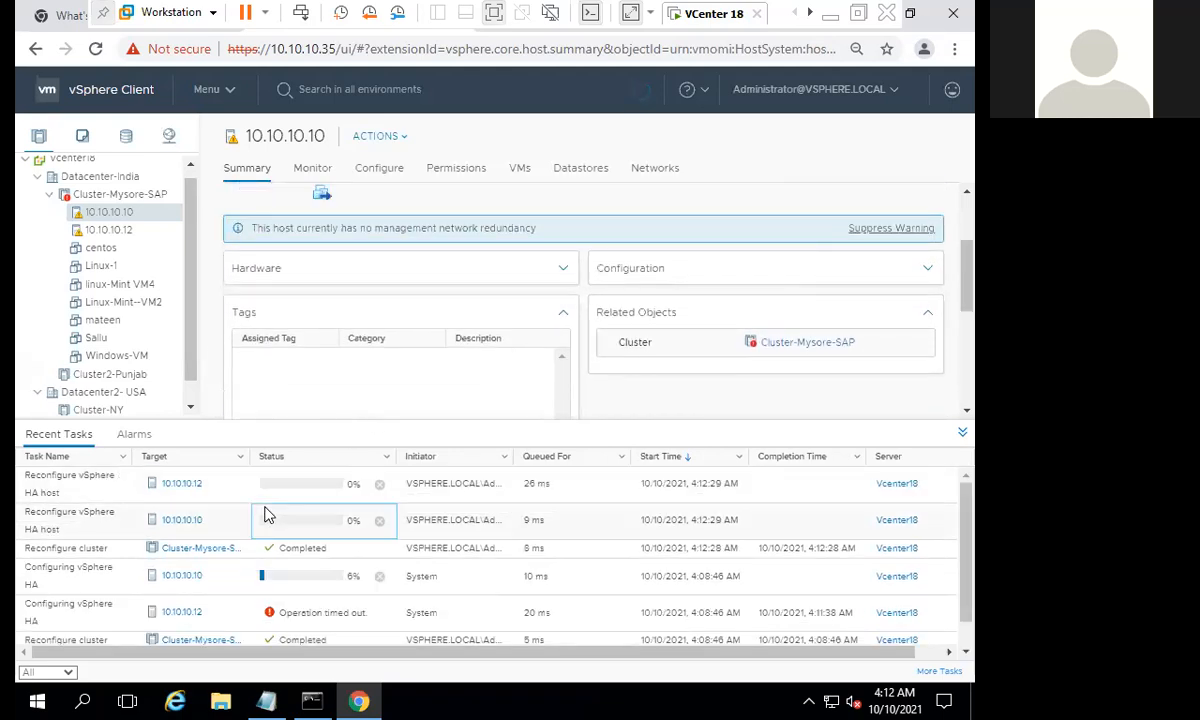
pyautogui.click(268, 485)
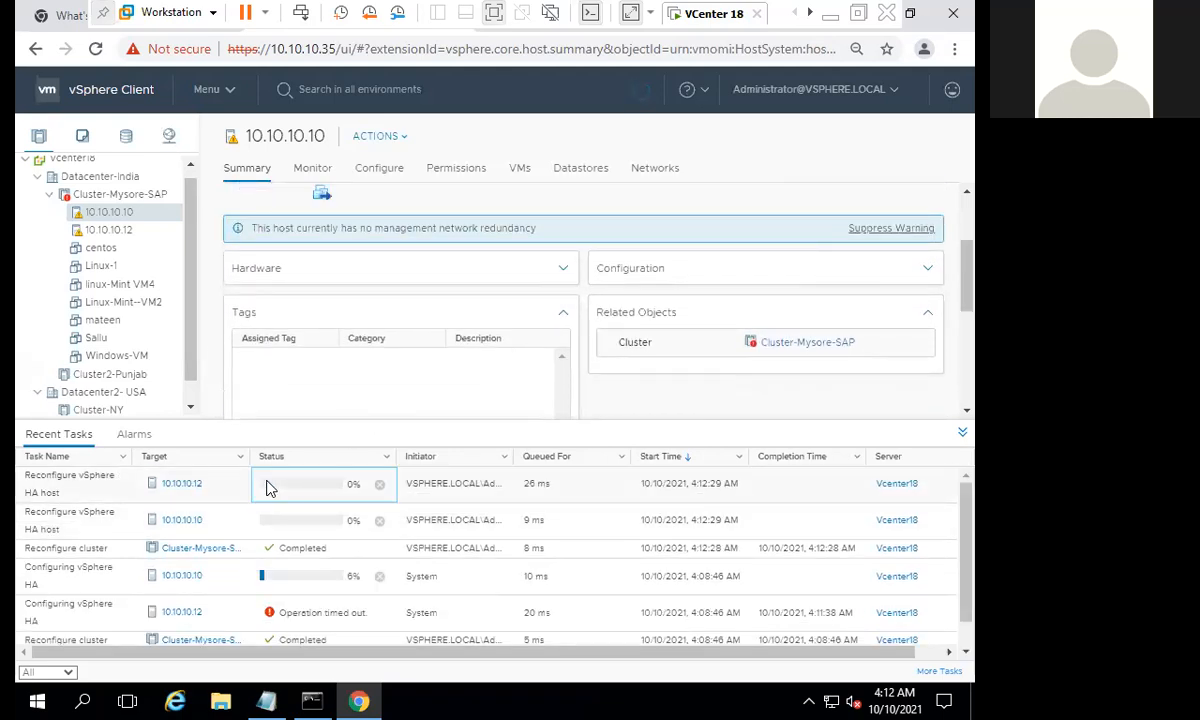
pyautogui.click(338, 549)
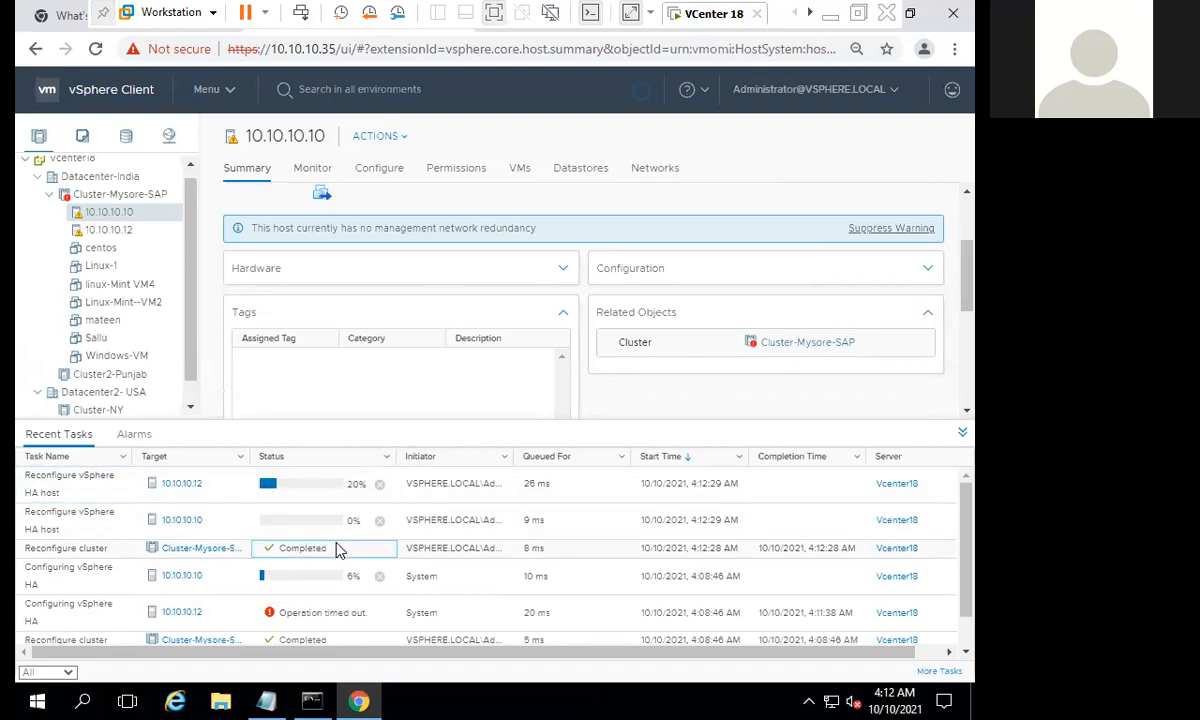
pyautogui.click(330, 528)
pyautogui.click(337, 491)
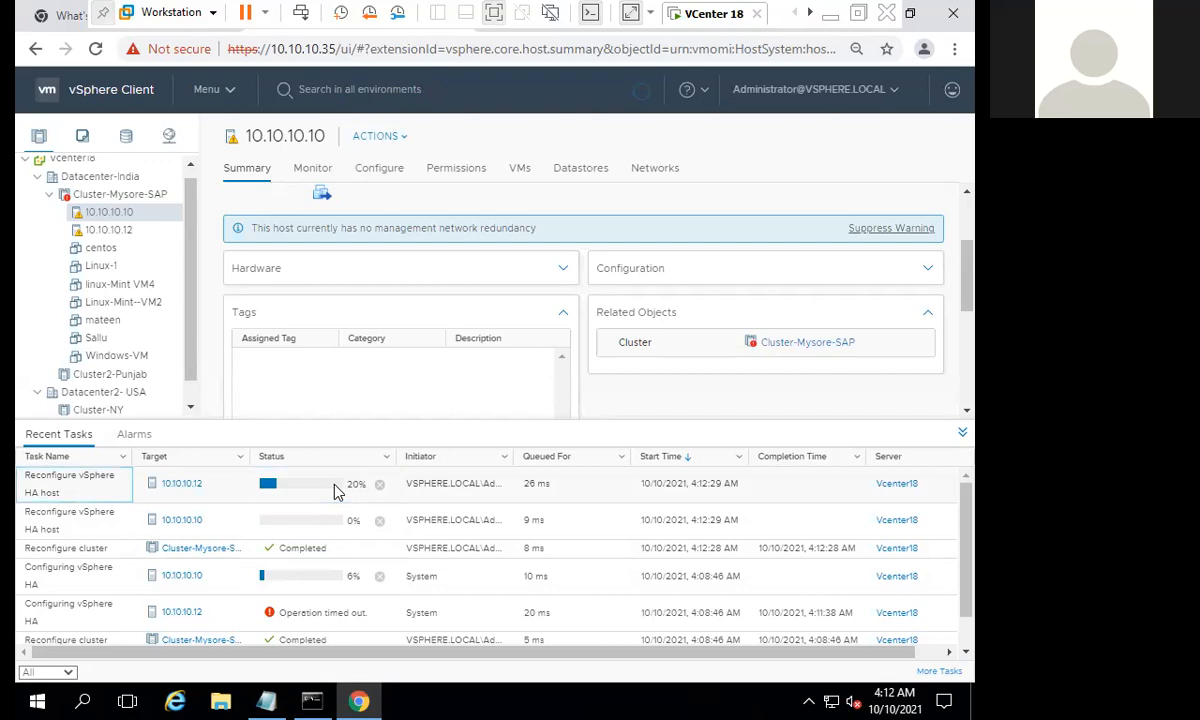
pyautogui.scroll(2, 480, 255)
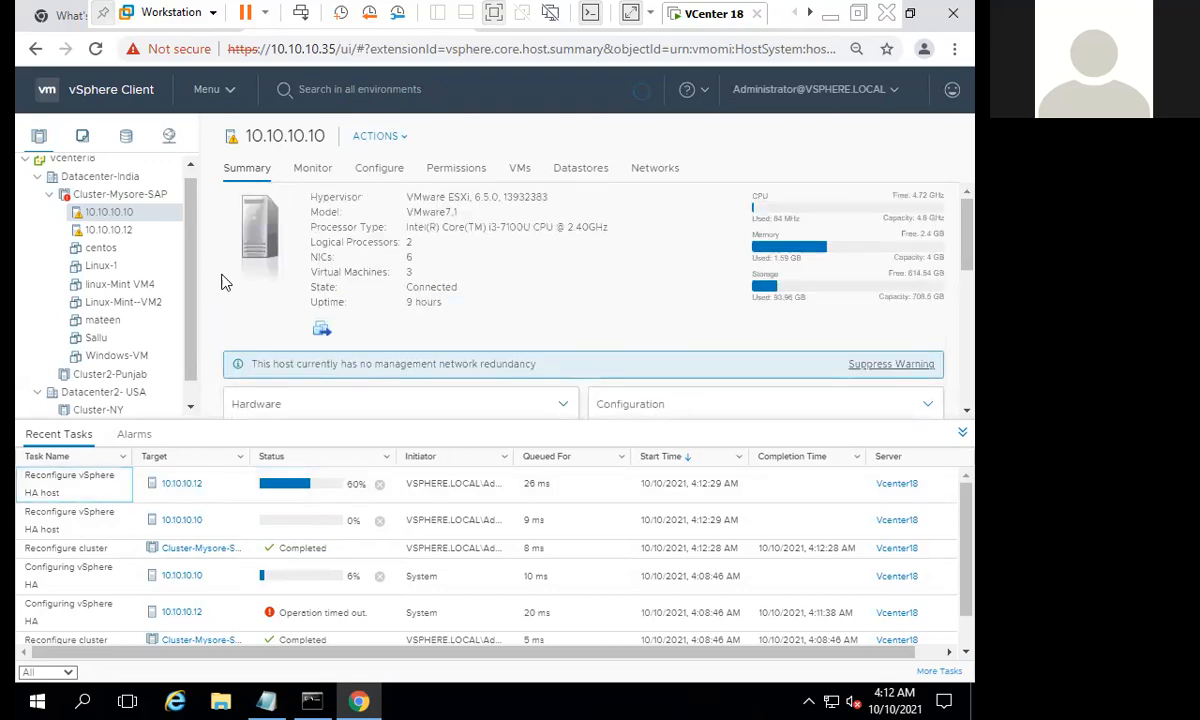
# - Open the summary of host 10.10.10.12, look through its hardware details and collapse them
pyautogui.click(130, 230)
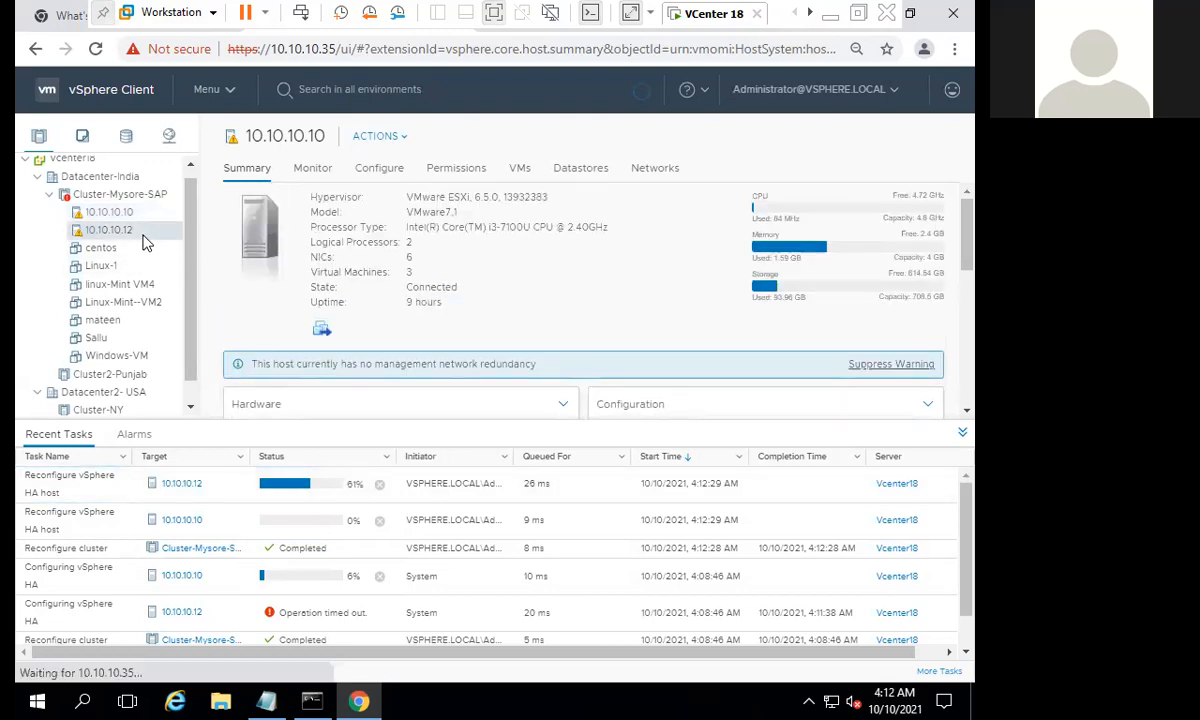
pyautogui.scroll(-5, 530, 288)
pyautogui.scroll(5, 532, 290)
pyautogui.click(565, 372)
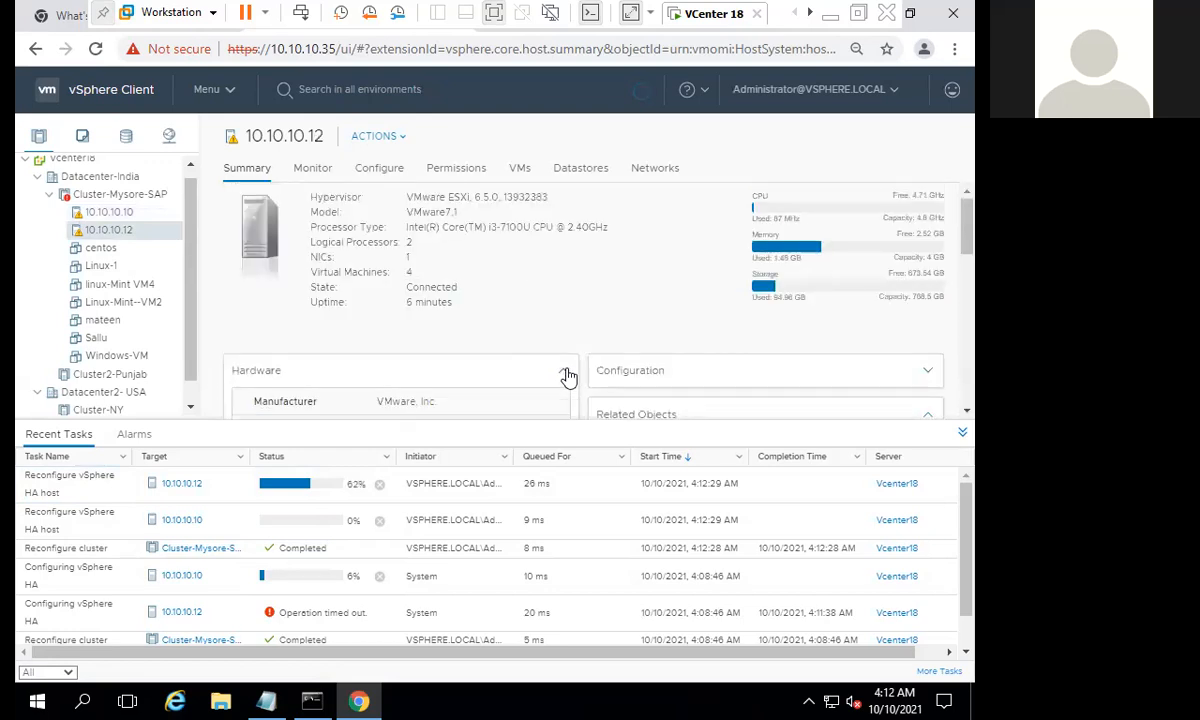
pyautogui.scroll(-5, 570, 332)
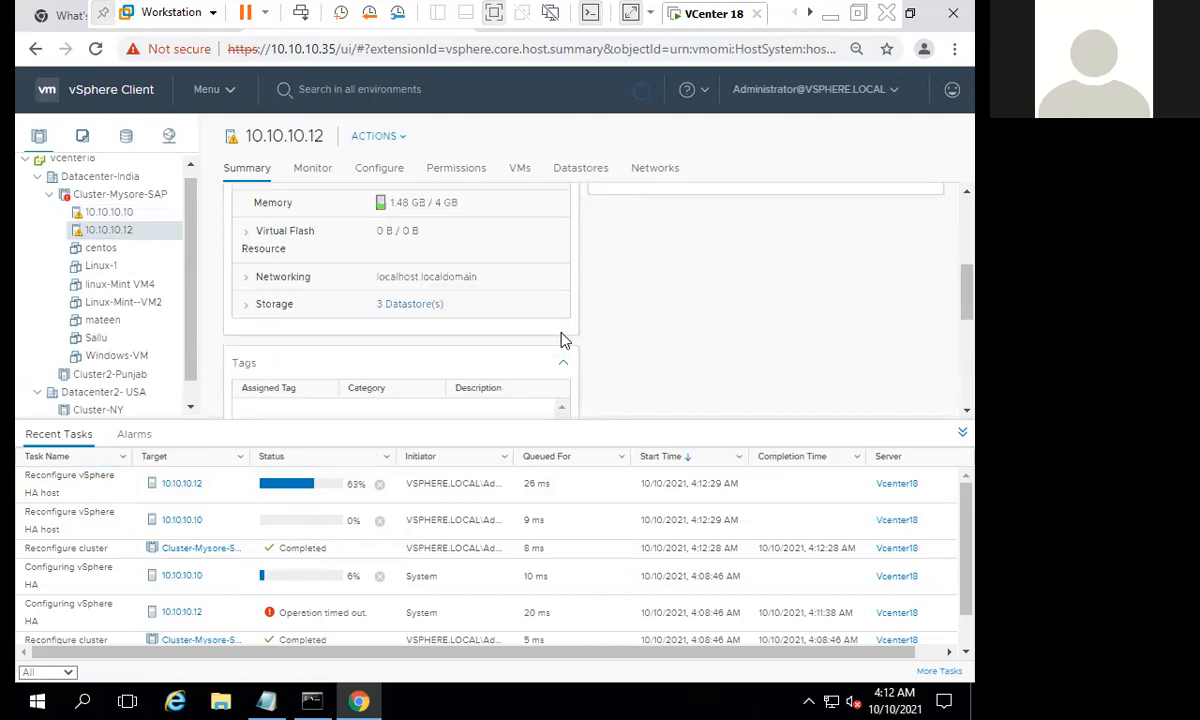
pyautogui.scroll(3, 562, 341)
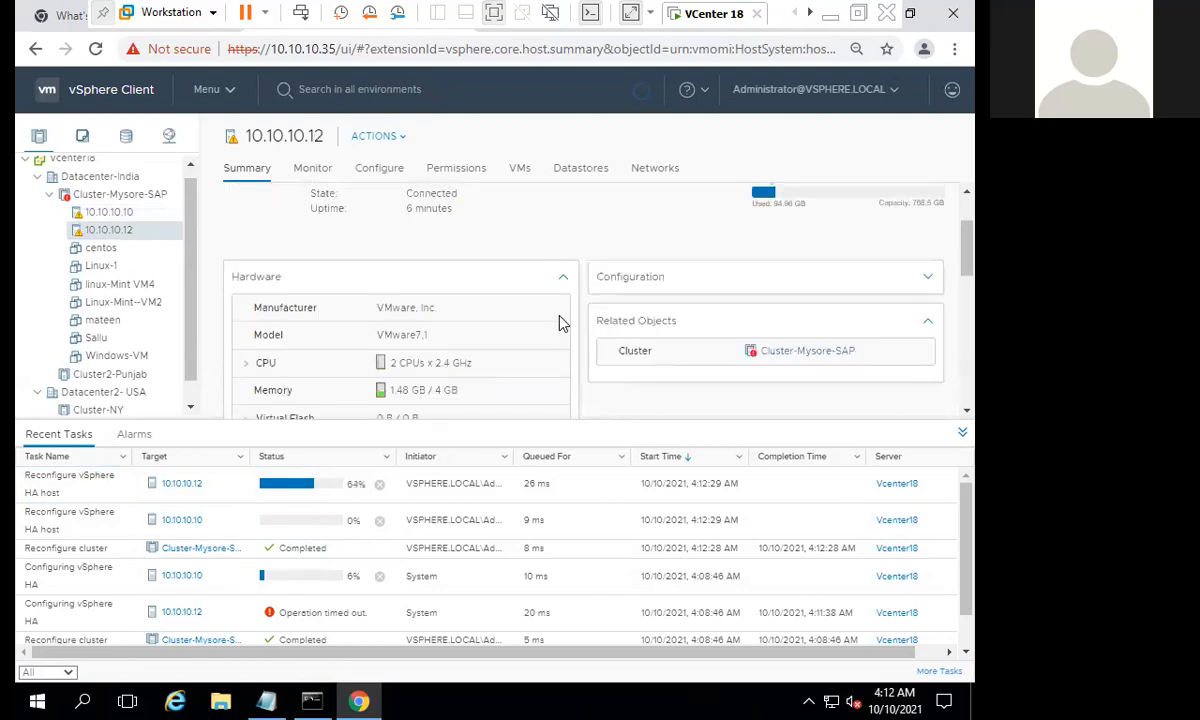
pyautogui.click(563, 280)
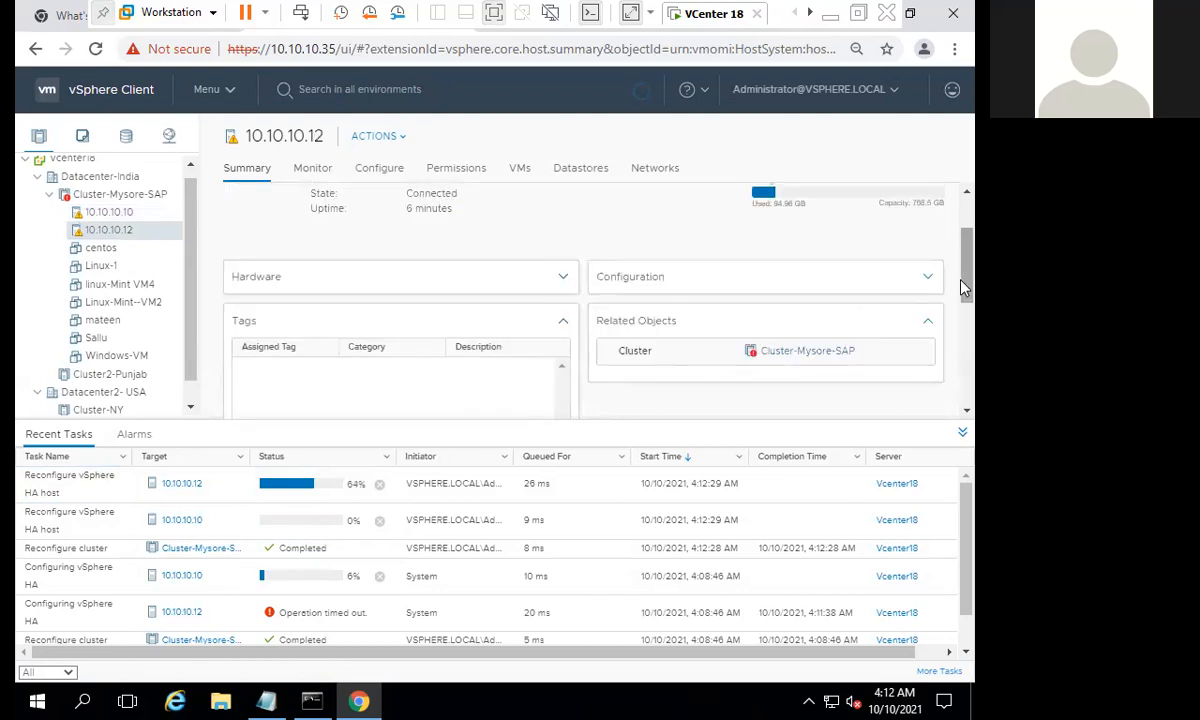
# - Expand the configuration details of host 10.10.10.12 and show the status and description of its vSphere HA state
pyautogui.click(935, 279)
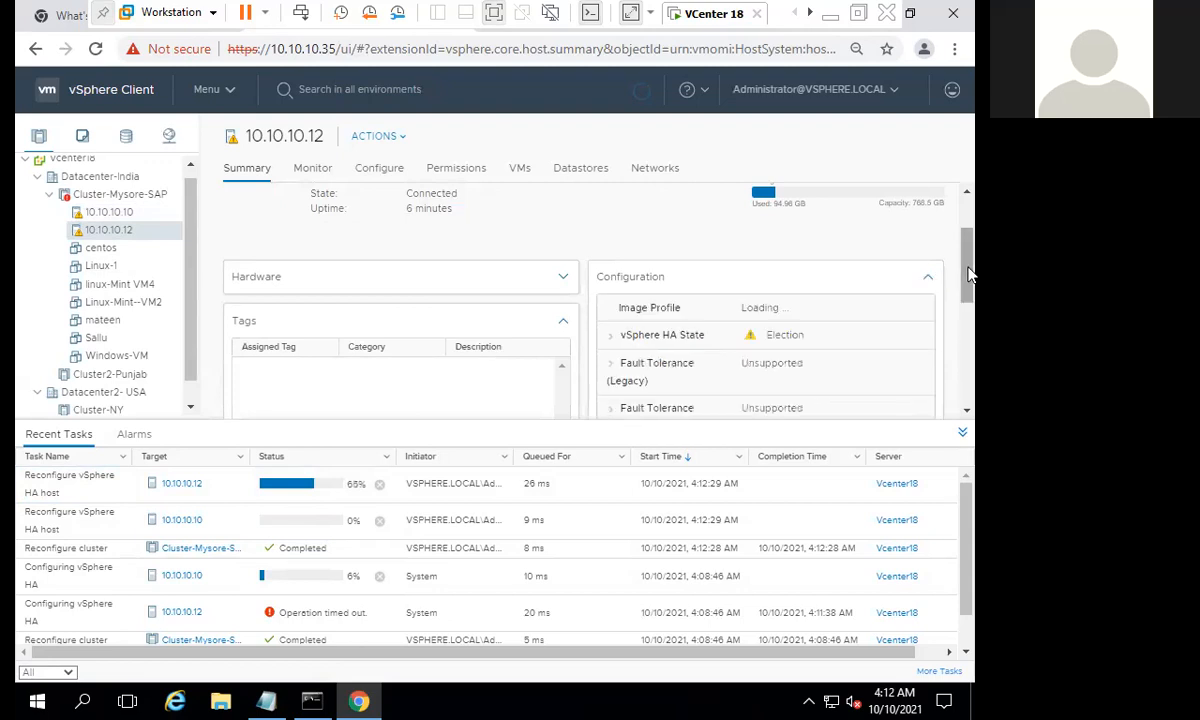
pyautogui.scroll(-1, 780, 275)
pyautogui.moveTo(780, 275); pyautogui.dragTo(798, 271)
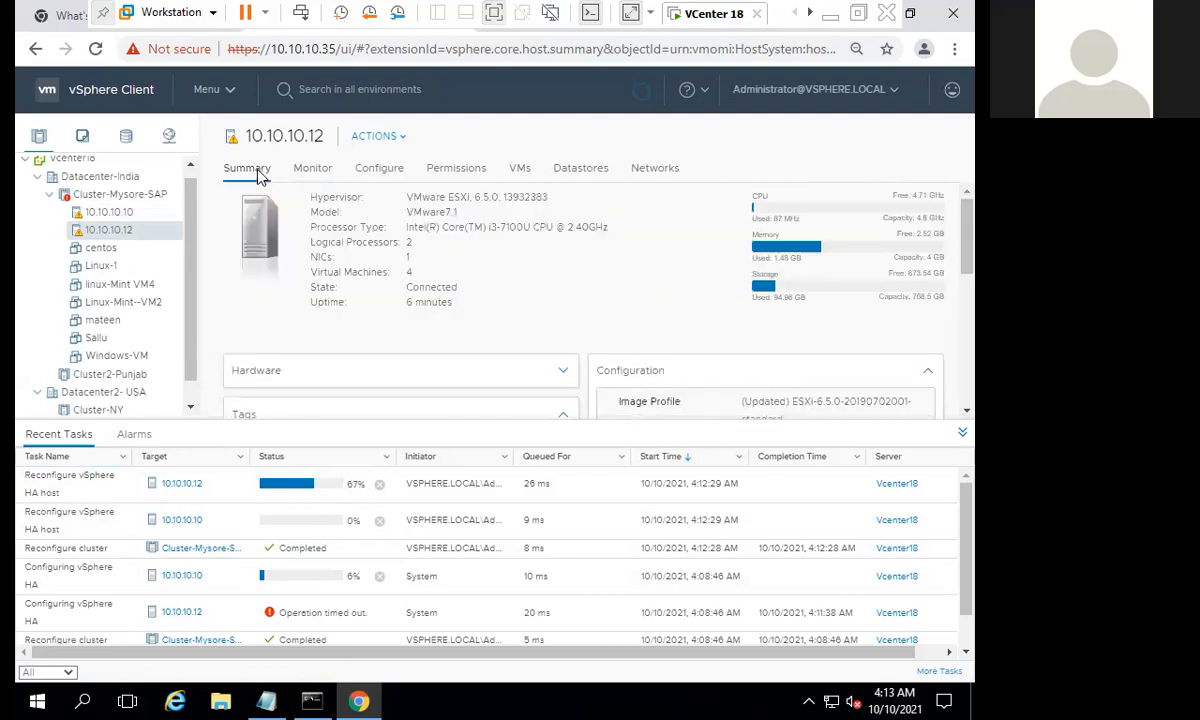
pyautogui.scroll(-3, 906, 245)
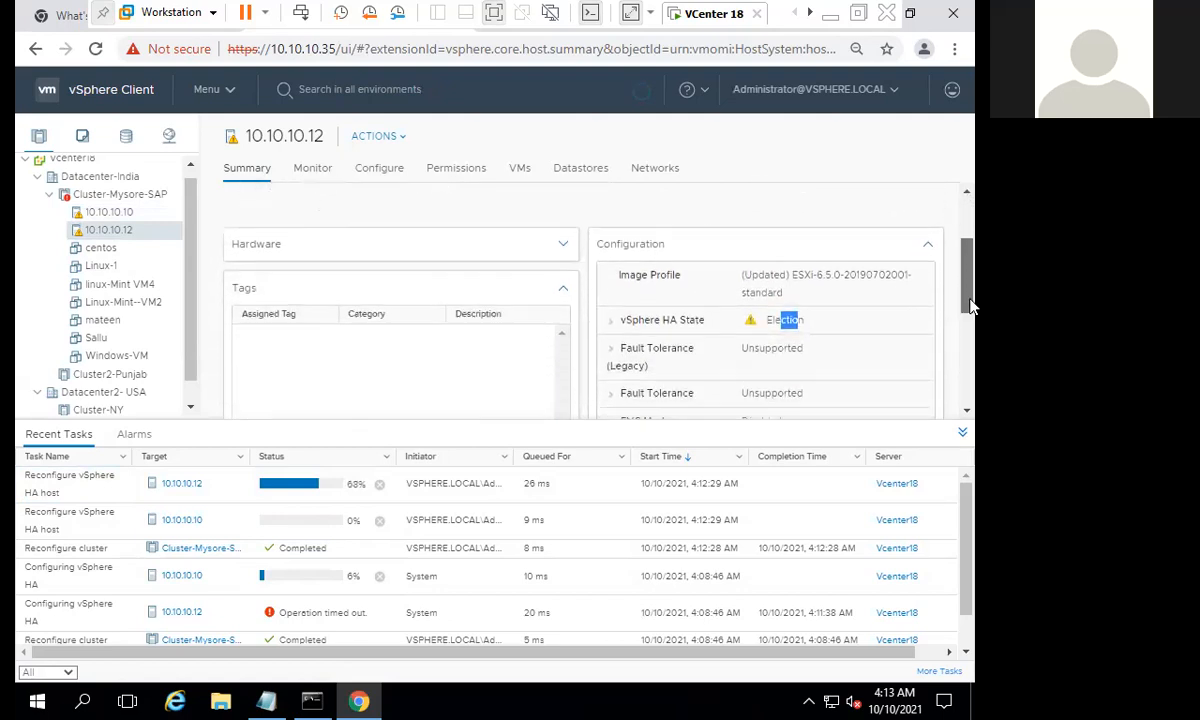
pyautogui.click(613, 284)
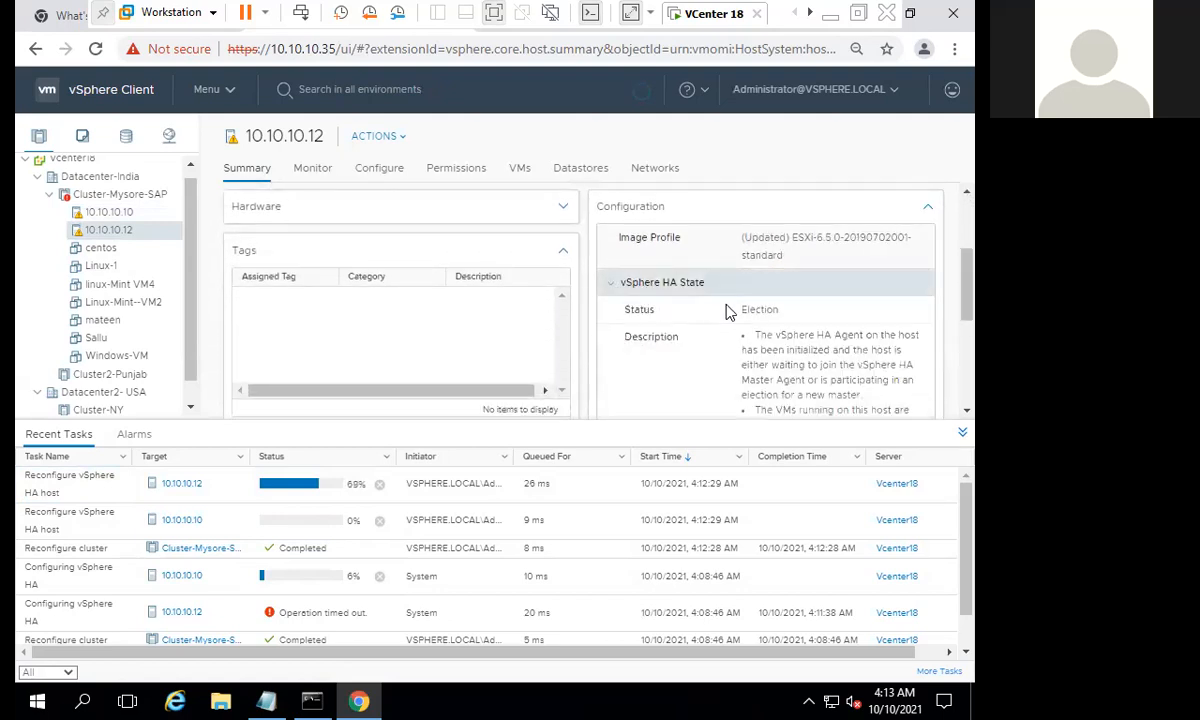
pyautogui.moveTo(768, 309); pyautogui.dragTo(750, 309)
pyautogui.moveTo(968, 288); pyautogui.dragTo(968, 312)
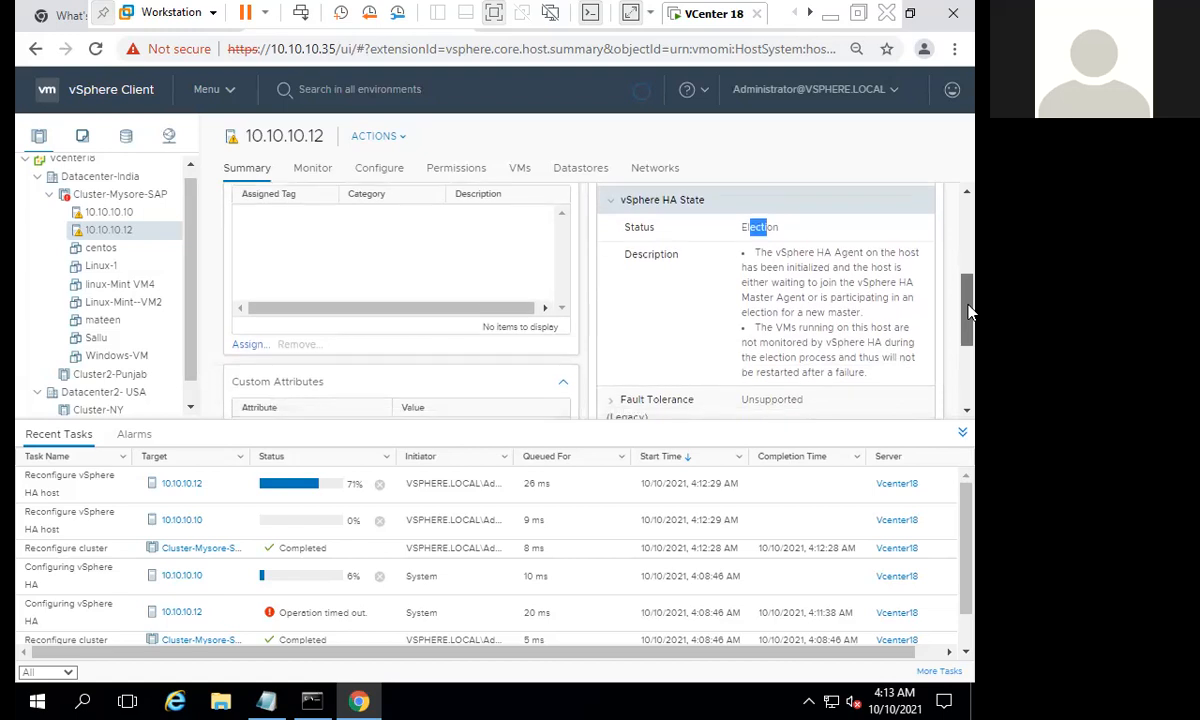
# - Read the vSphere HA state description of host 10.10.10.12, highlighting the part on the HA agent and master election
pyautogui.scroll(1, 906, 277)
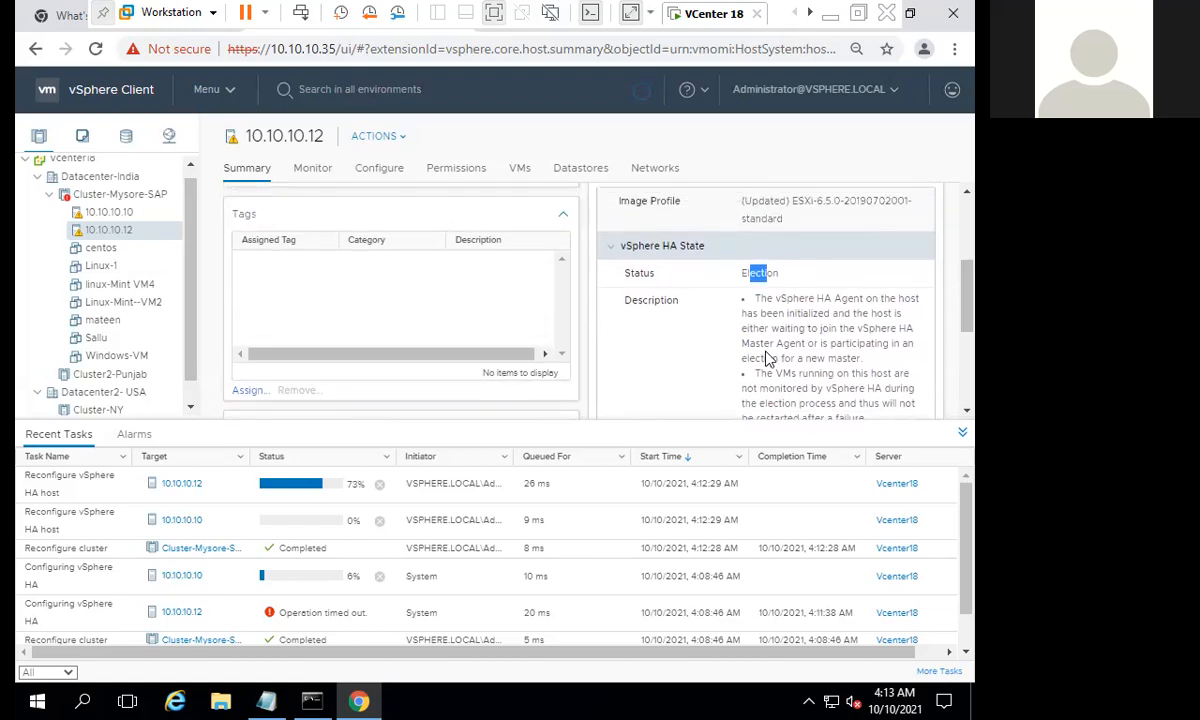
pyautogui.moveTo(803, 298); pyautogui.dragTo(863, 298)
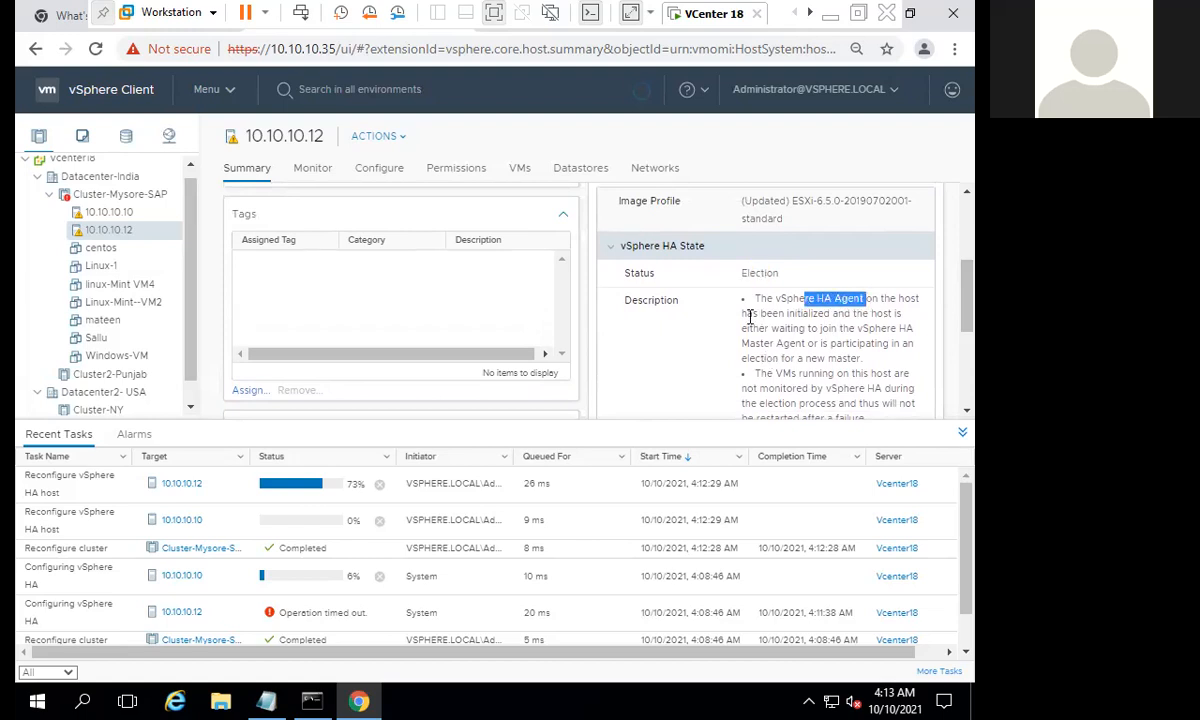
pyautogui.moveTo(742, 313); pyautogui.dragTo(860, 313)
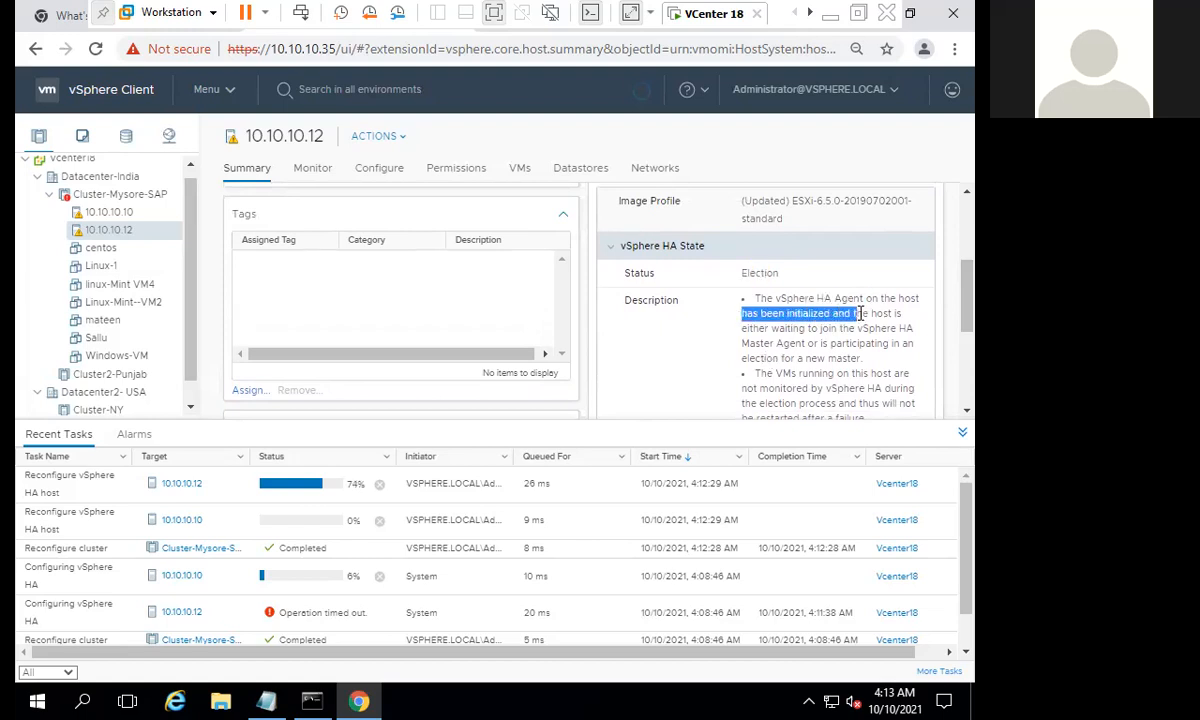
pyautogui.moveTo(748, 328); pyautogui.dragTo(913, 328)
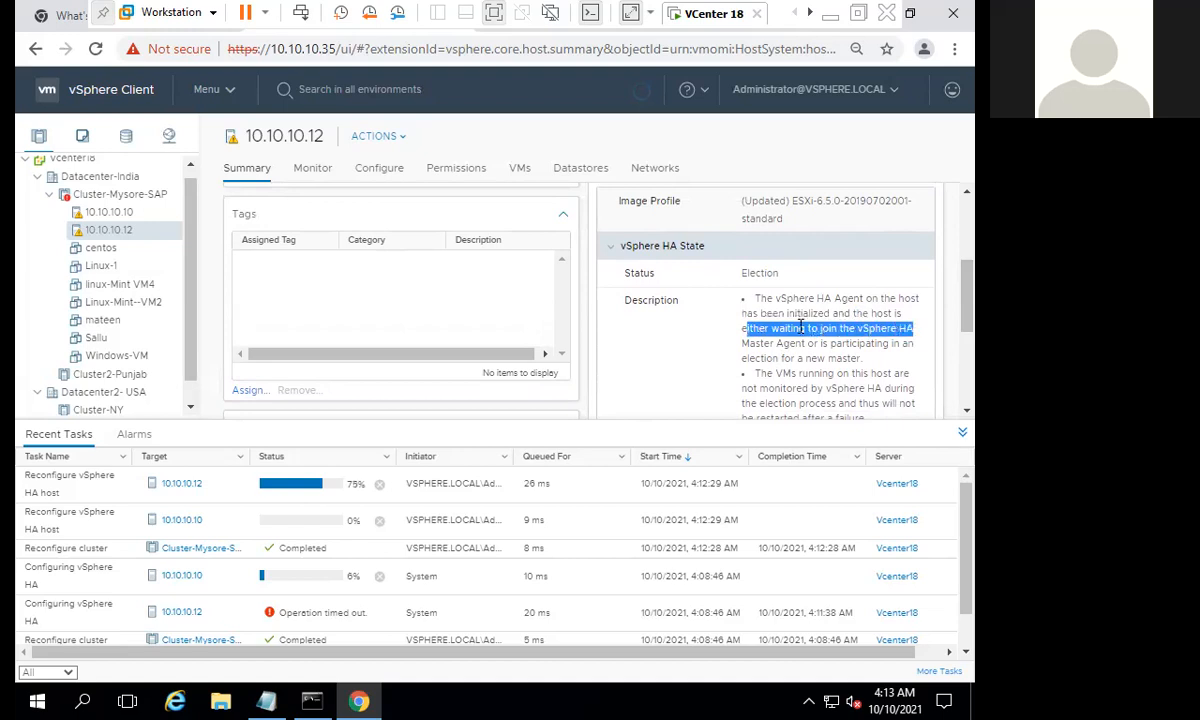
pyautogui.moveTo(785, 328); pyautogui.dragTo(913, 328)
pyautogui.moveTo(831, 343); pyautogui.dragTo(882, 345)
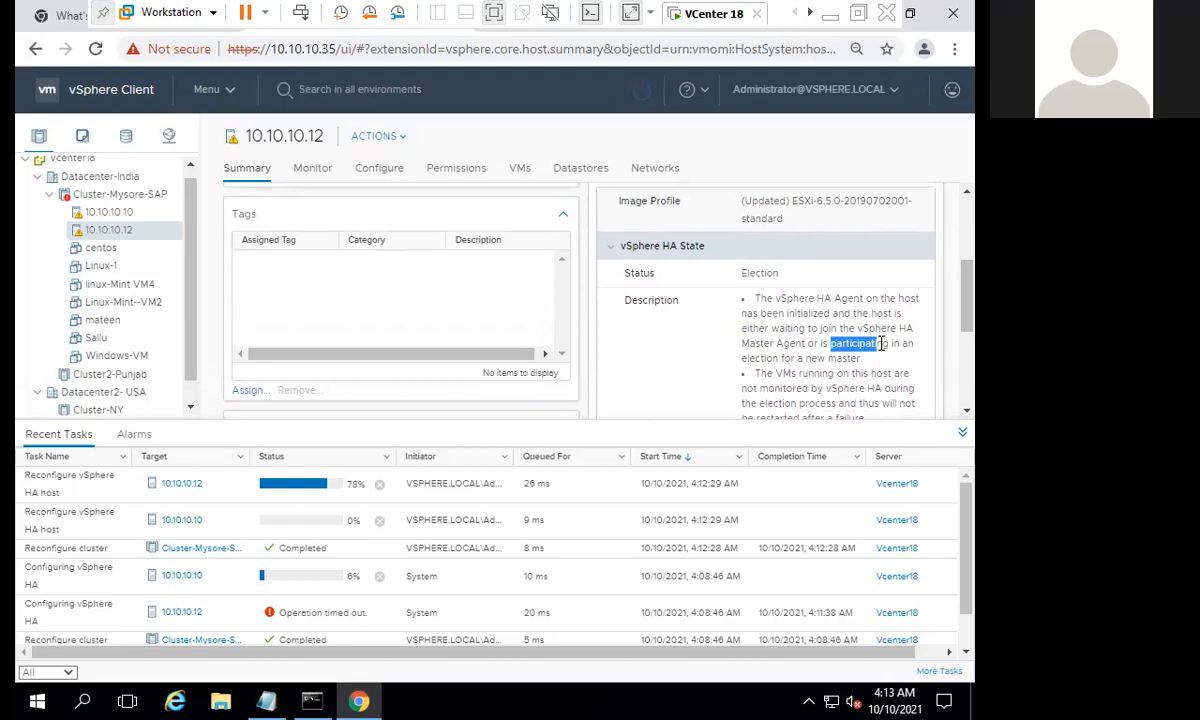
pyautogui.click(836, 343)
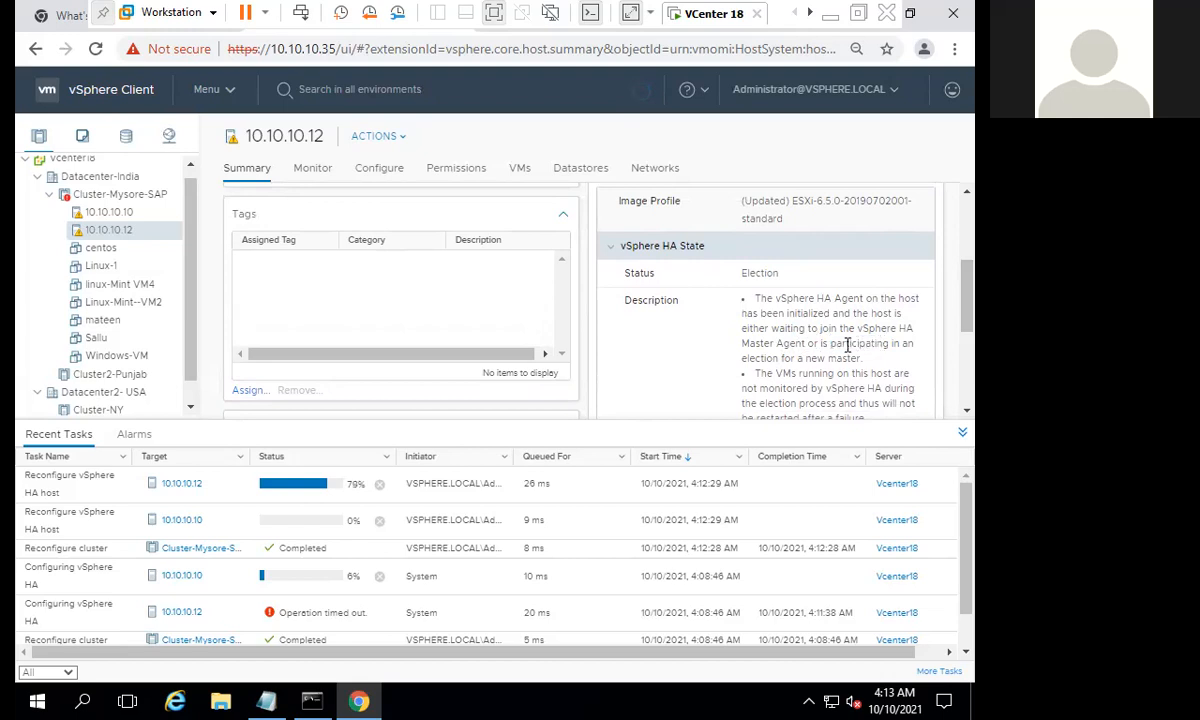
pyautogui.moveTo(805, 343); pyautogui.dragTo(888, 343)
pyautogui.moveTo(747, 358); pyautogui.dragTo(855, 358)
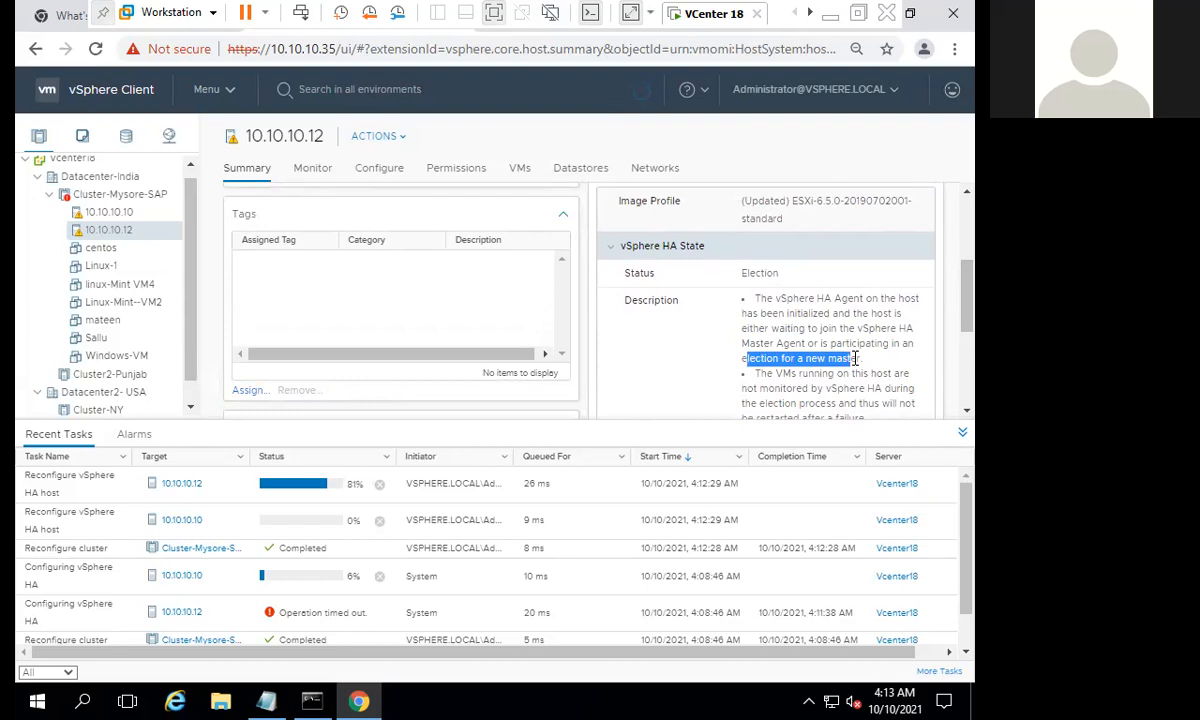
pyautogui.tripleClick(855, 358)
pyautogui.doubleClick(850, 358)
pyautogui.tripleClick(858, 358)
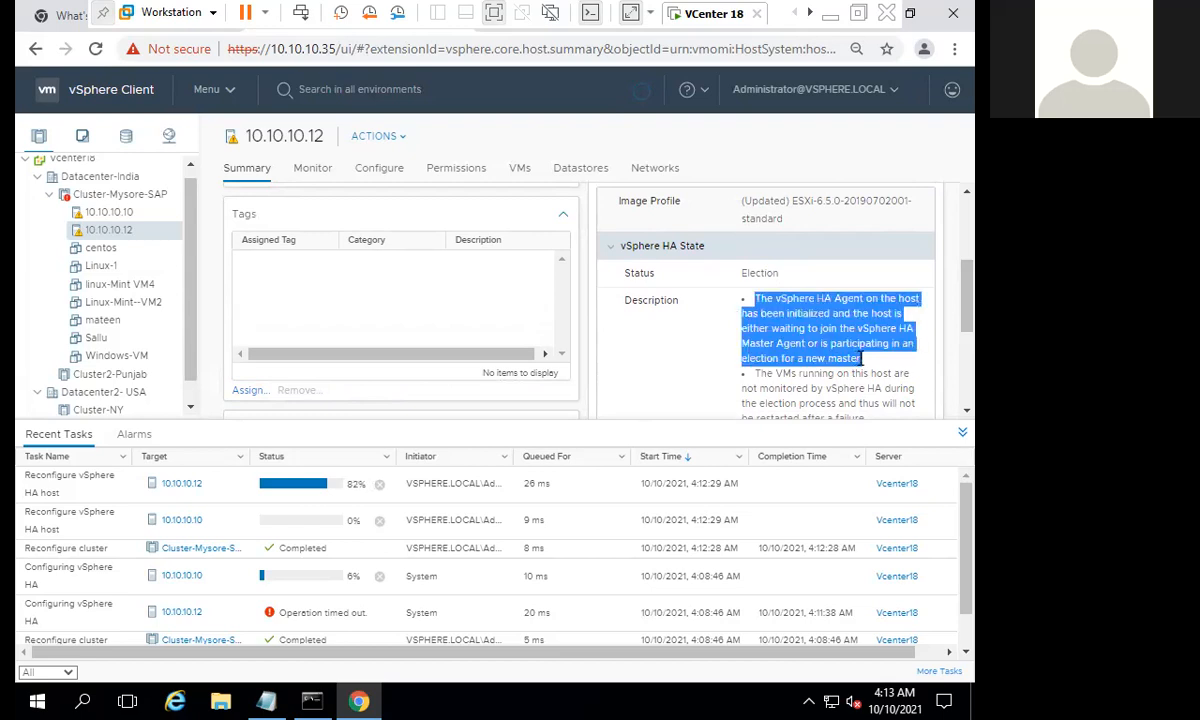
pyautogui.click(860, 358)
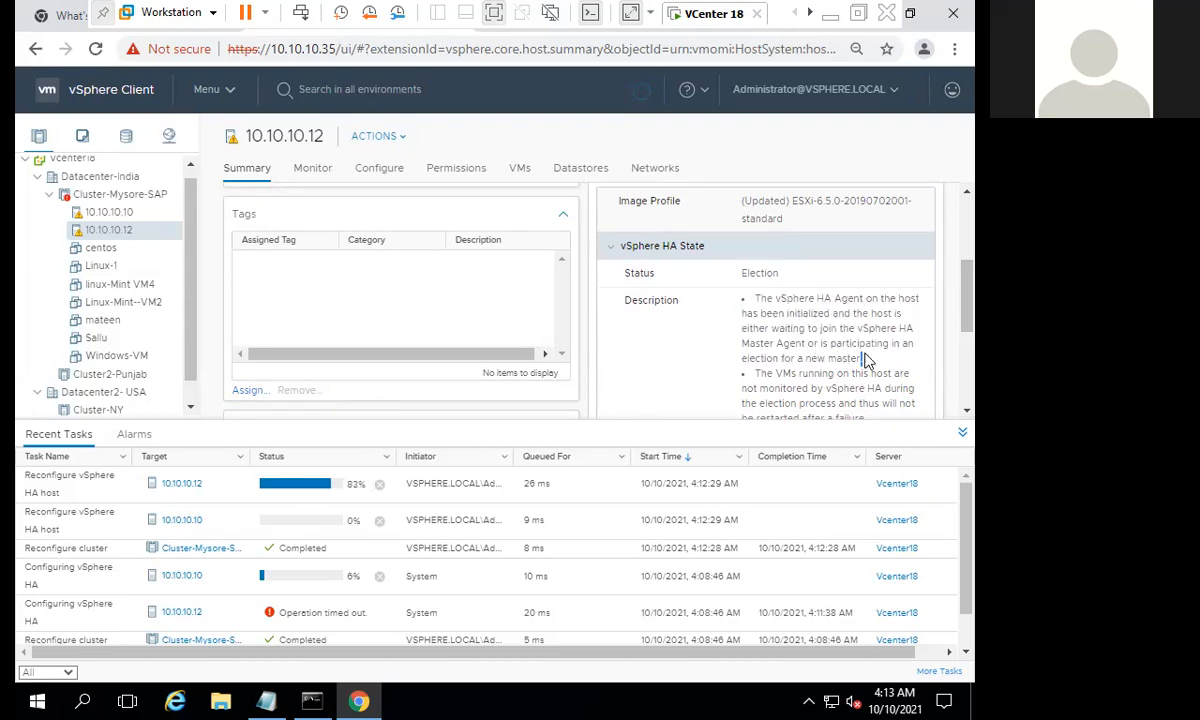
pyautogui.moveTo(862, 358); pyautogui.dragTo(741, 303)
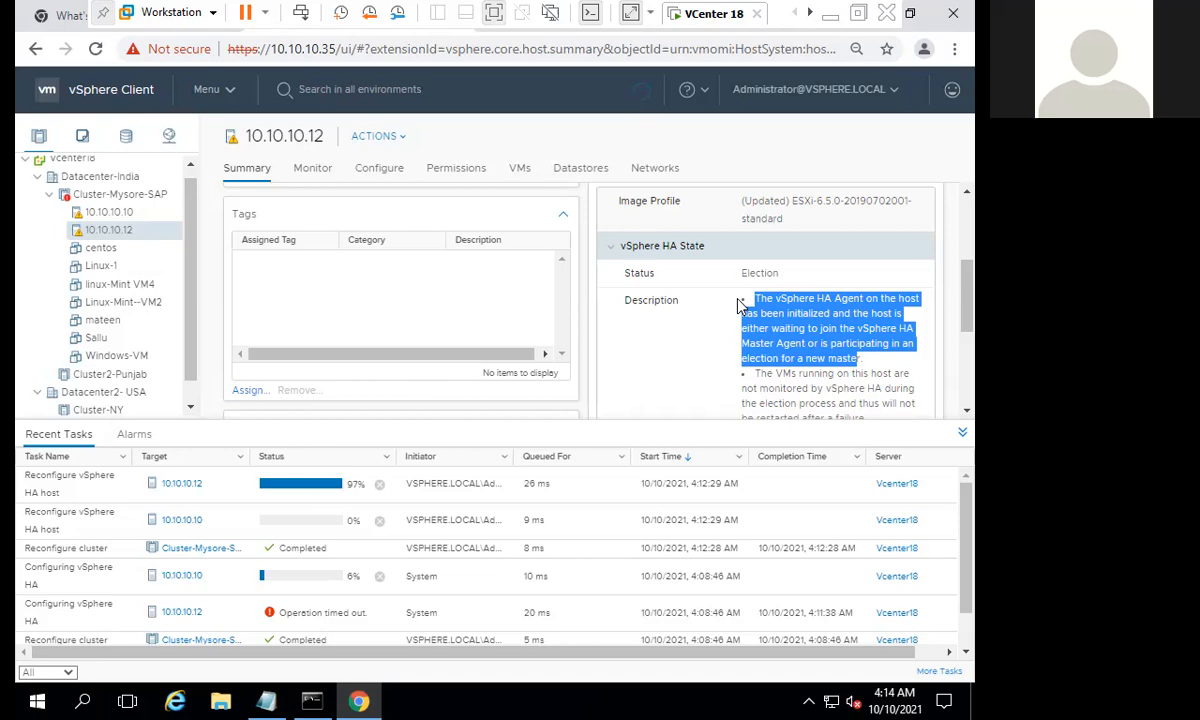
# - Recheck the Reconfigure vSphere HA host tasks of both hosts and collapse the recent tasks list
pyautogui.click(308, 519)
pyautogui.click(308, 521)
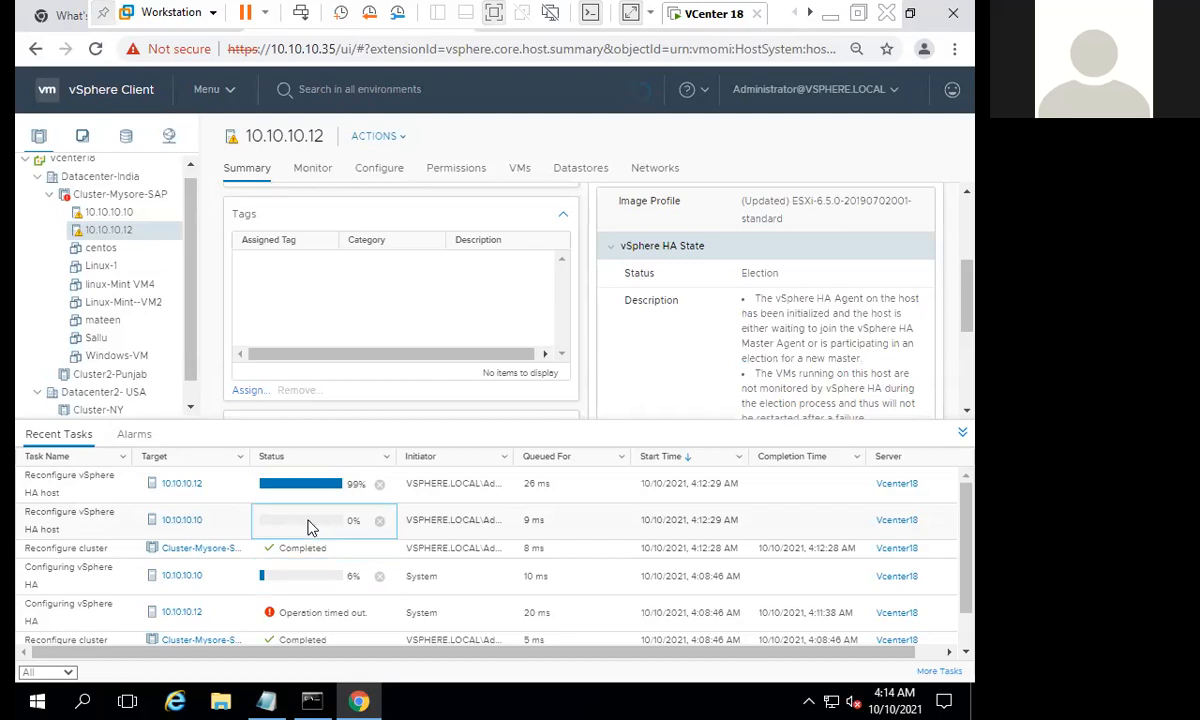
pyautogui.click(393, 483)
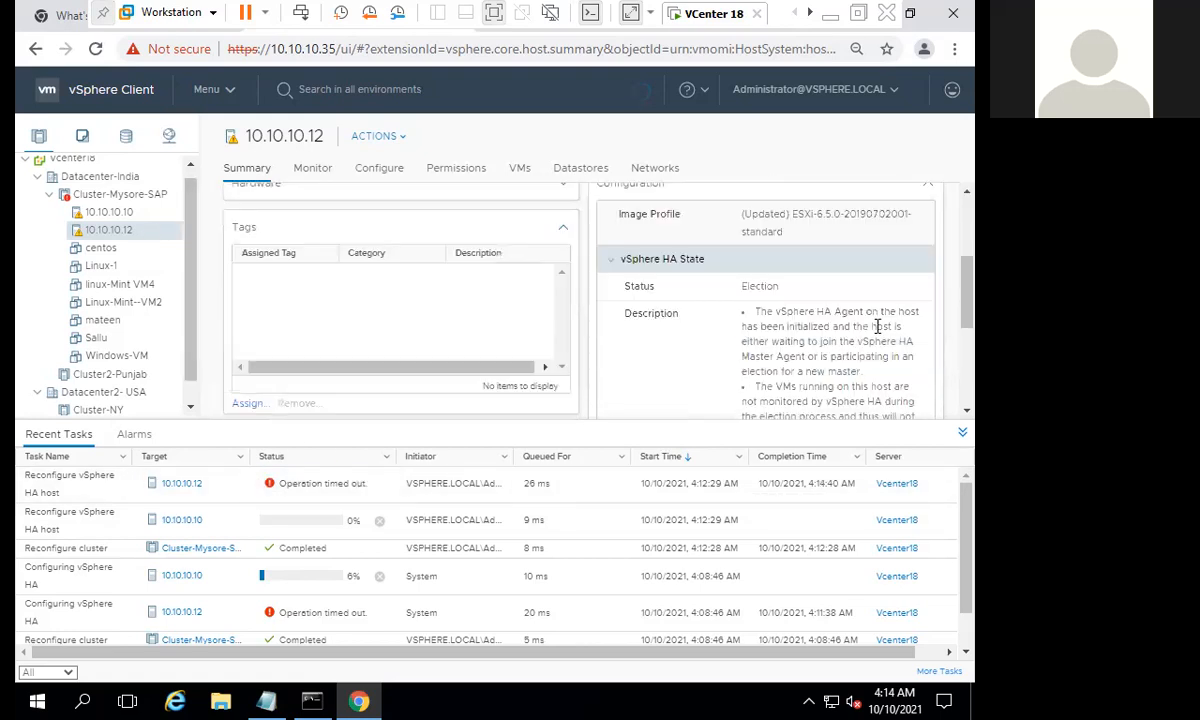
pyautogui.click(961, 434)
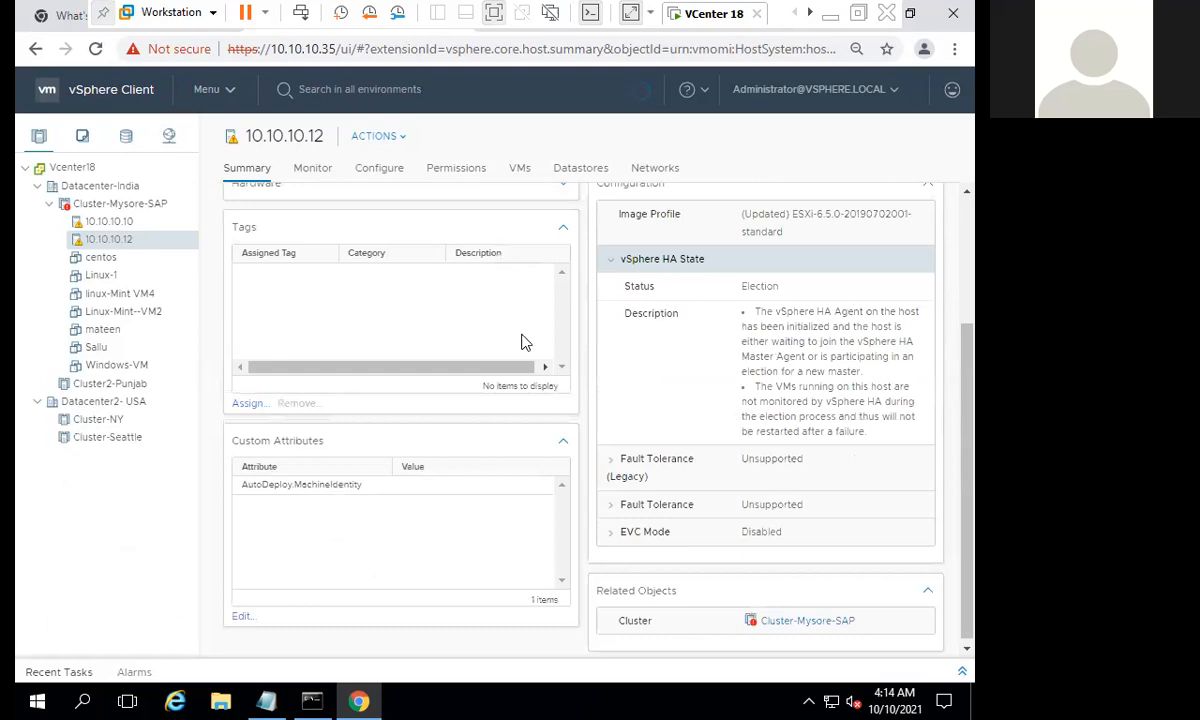
# - List the hosts of Cluster-Mysore-SAP and check the HA State column for both hosts
pyautogui.scroll(3, 304, 273)
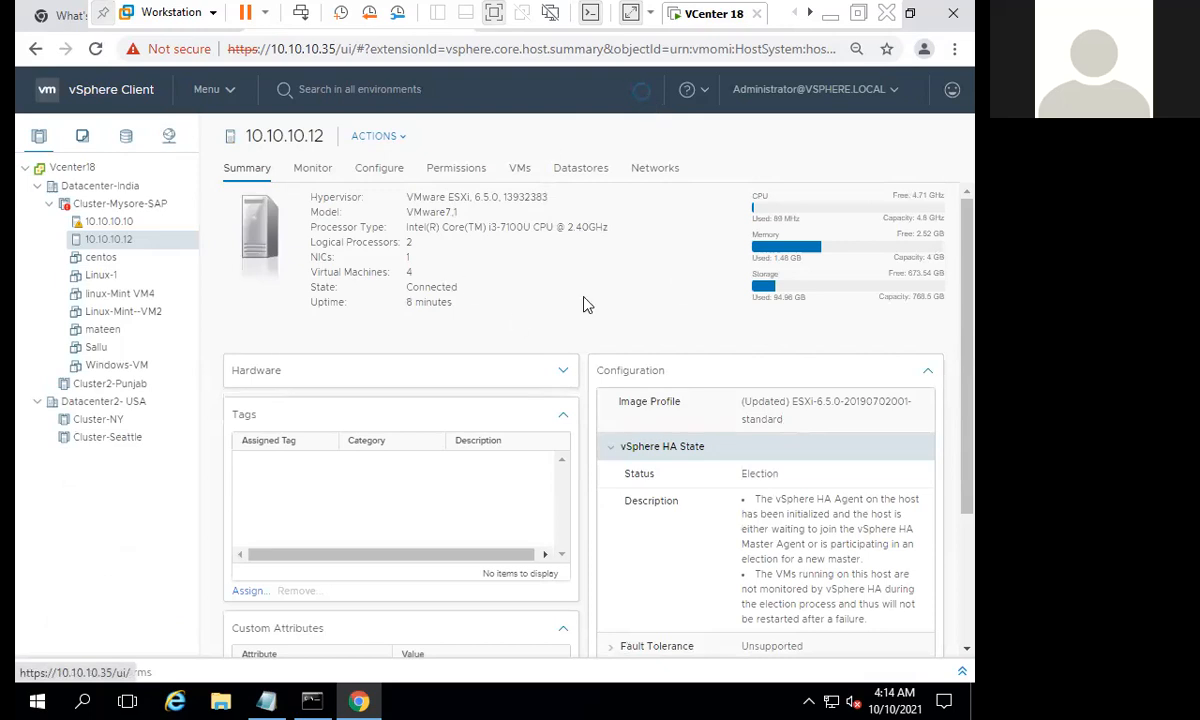
pyautogui.click(120, 189)
pyautogui.click(128, 206)
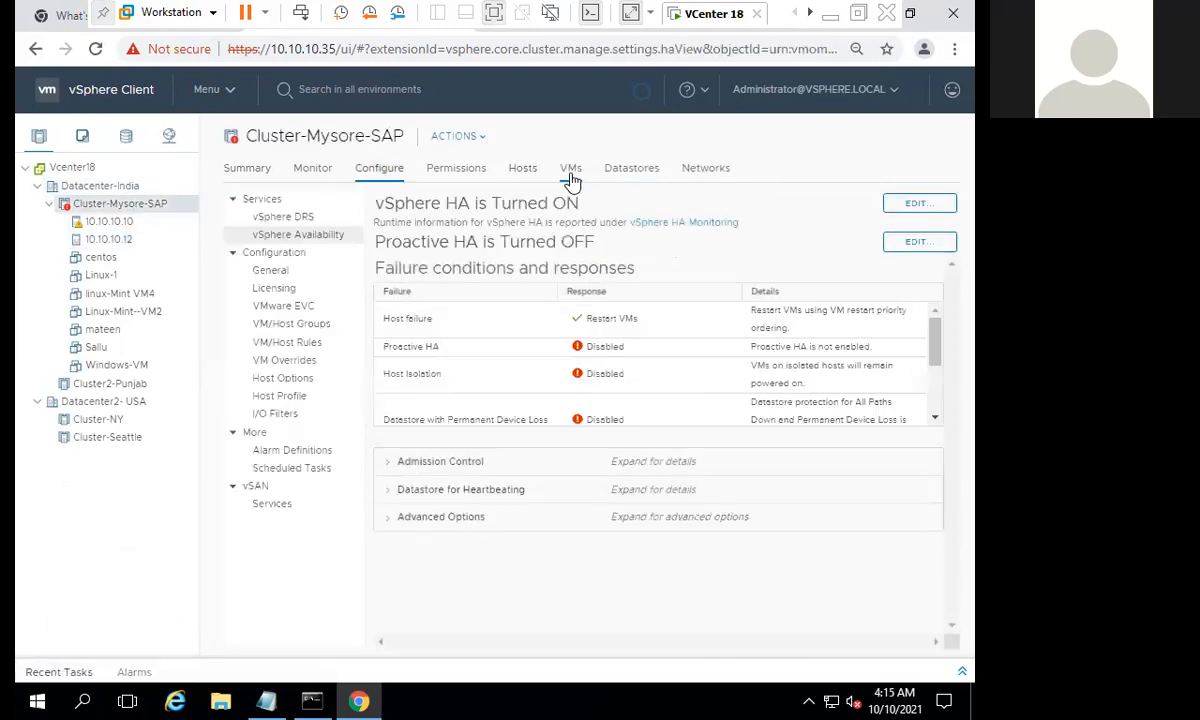
pyautogui.click(525, 172)
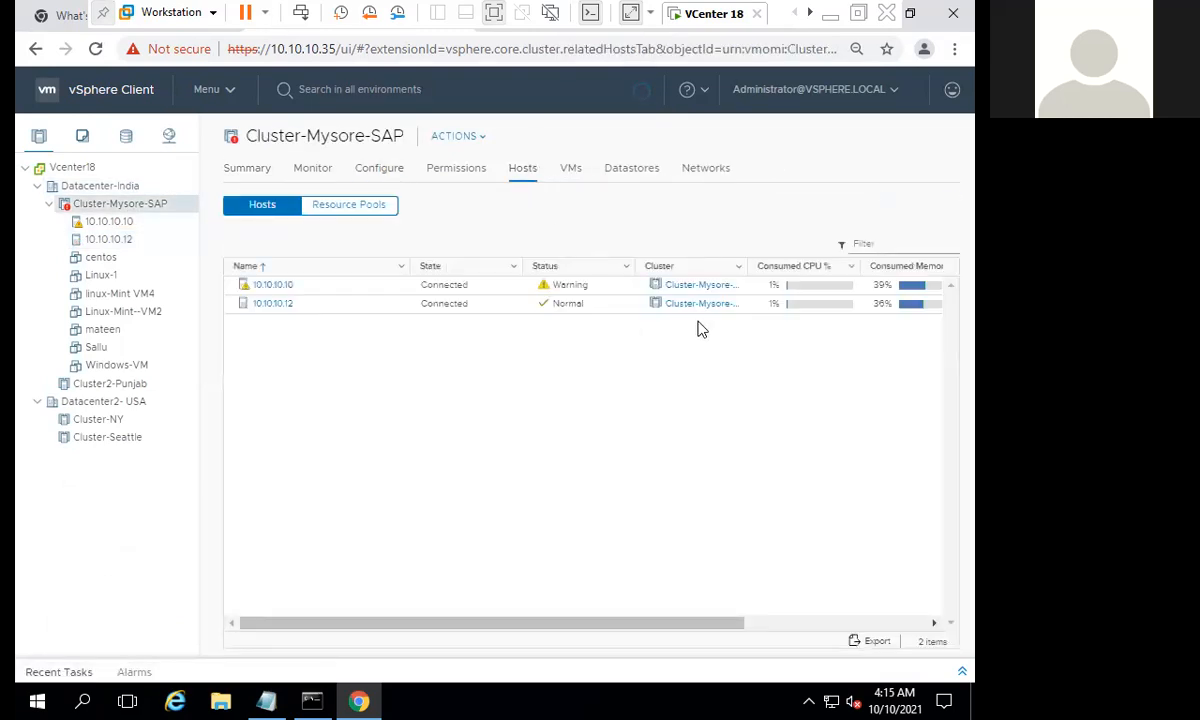
pyautogui.click(789, 627)
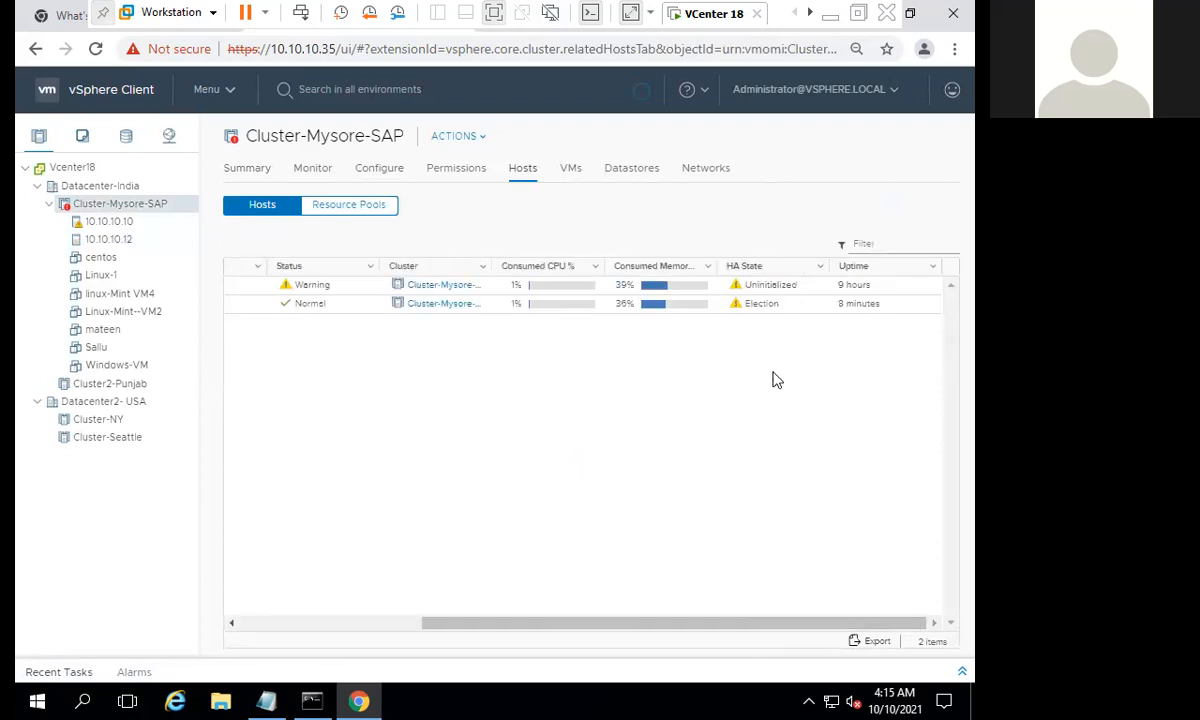
# - Compare the status and HA state of both hosts in the hosts list of Cluster-Mysore-SAP
pyautogui.click(775, 289)
pyautogui.click(785, 306)
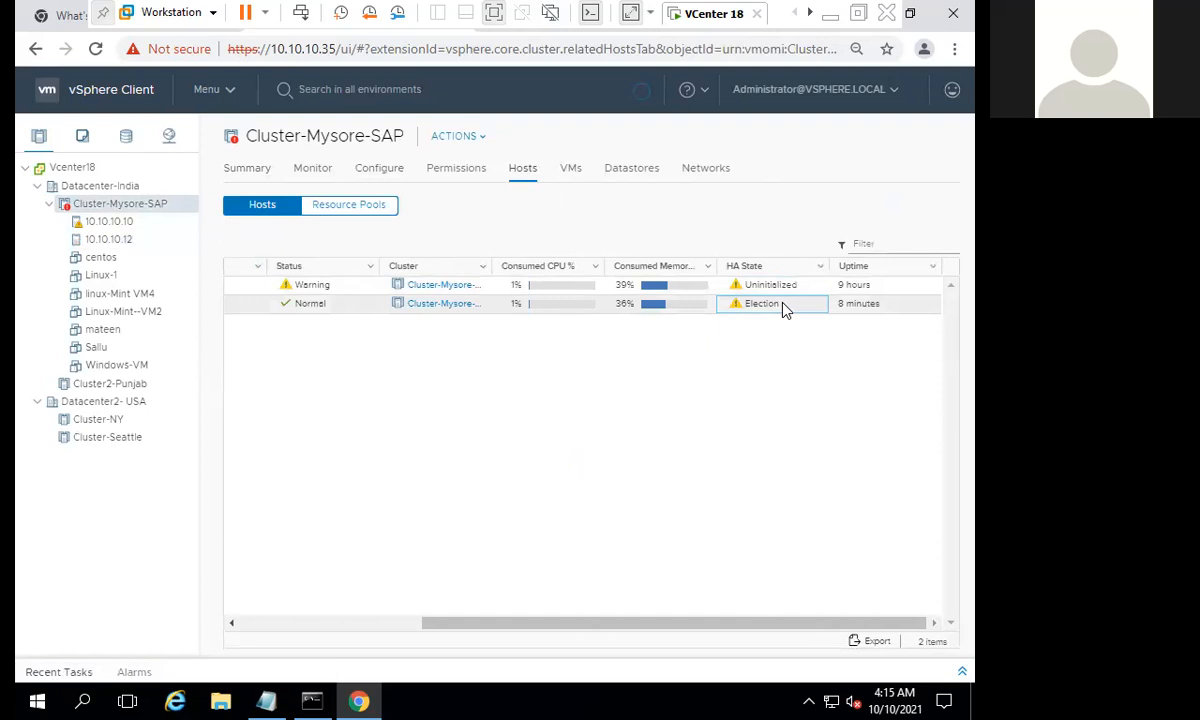
pyautogui.click(327, 310)
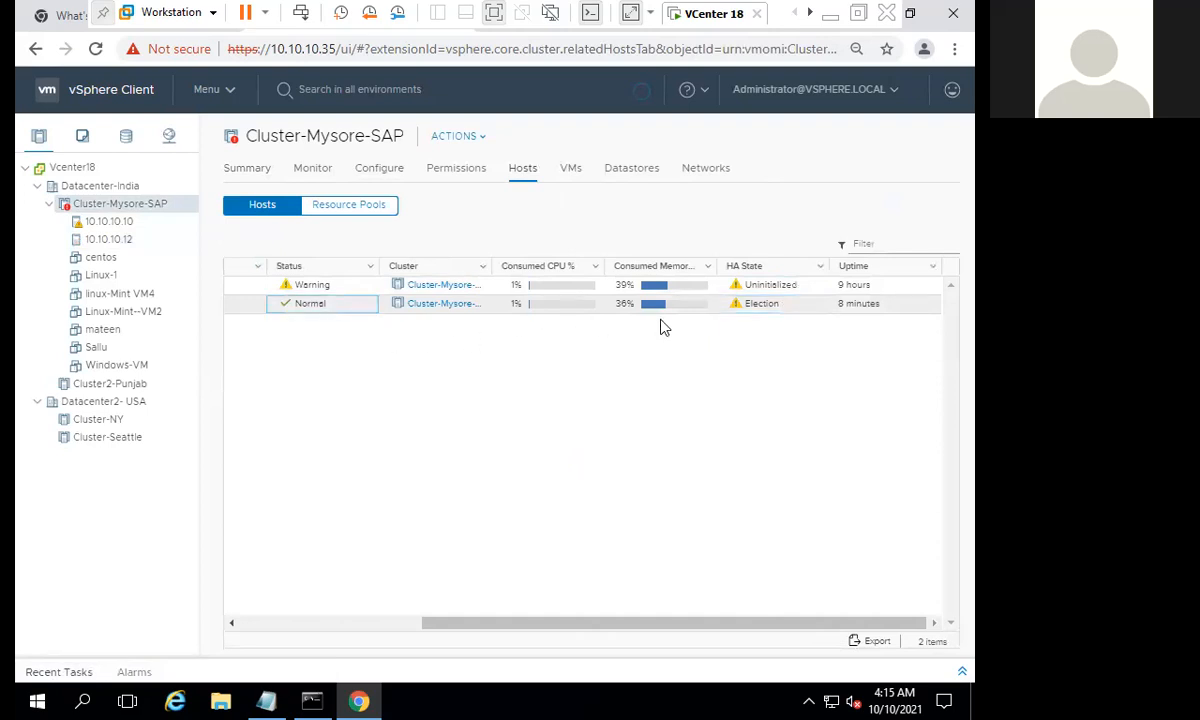
pyautogui.click(777, 286)
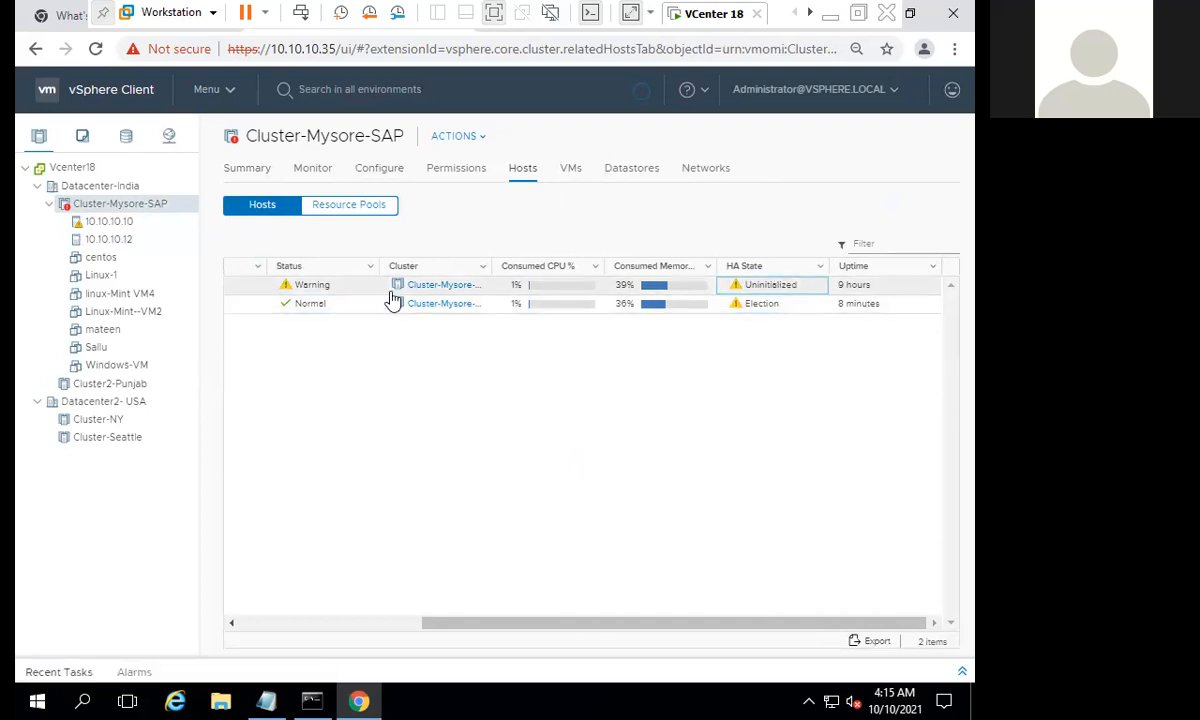
# - Reconfigure host 10.10.10.12 for vSphere HA
pyautogui.click(118, 241)
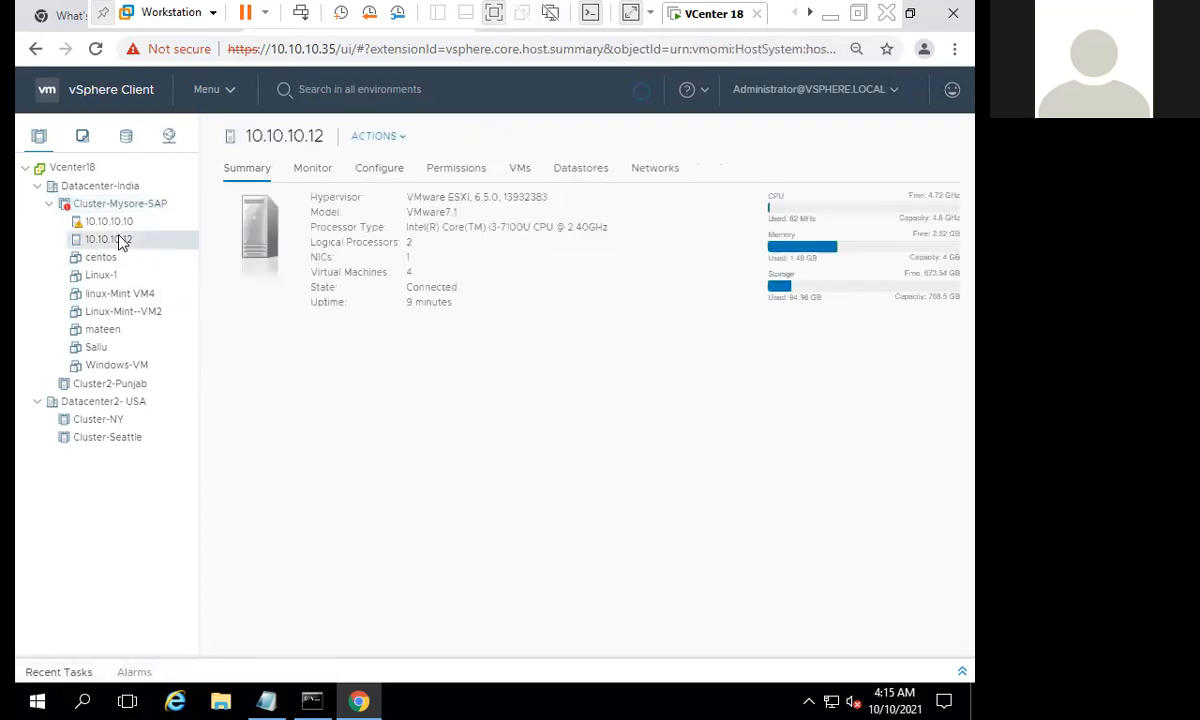
pyautogui.rightClick(118, 241)
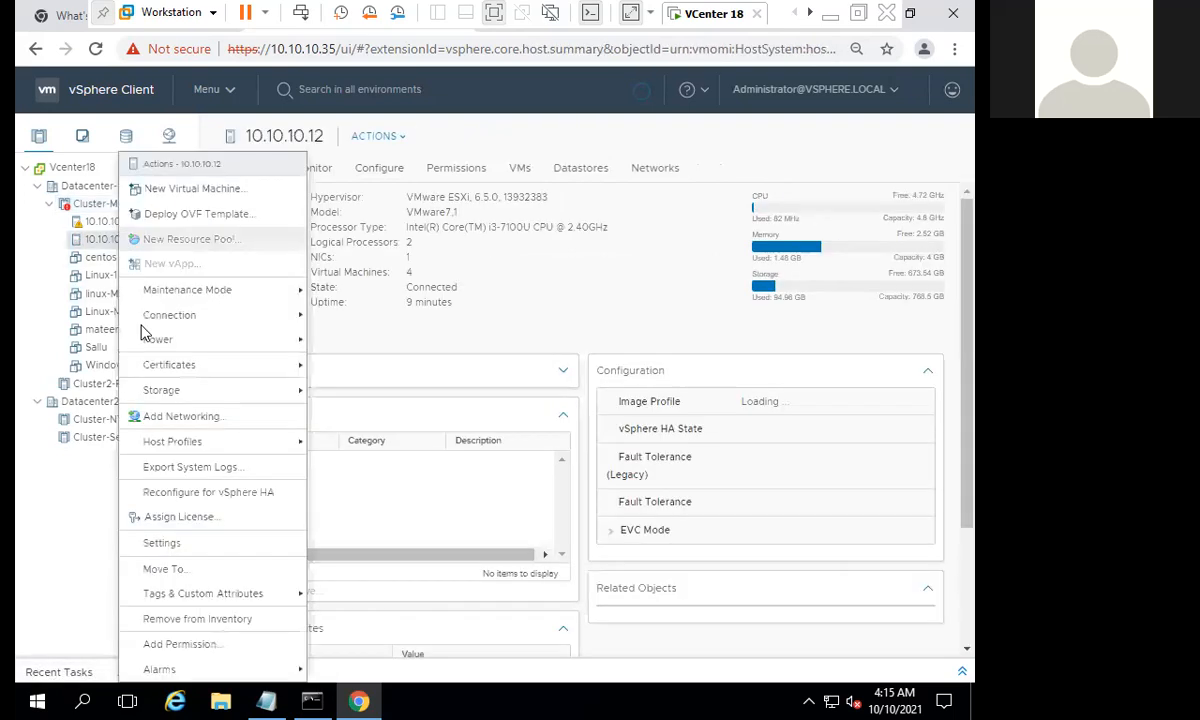
pyautogui.click(200, 493)
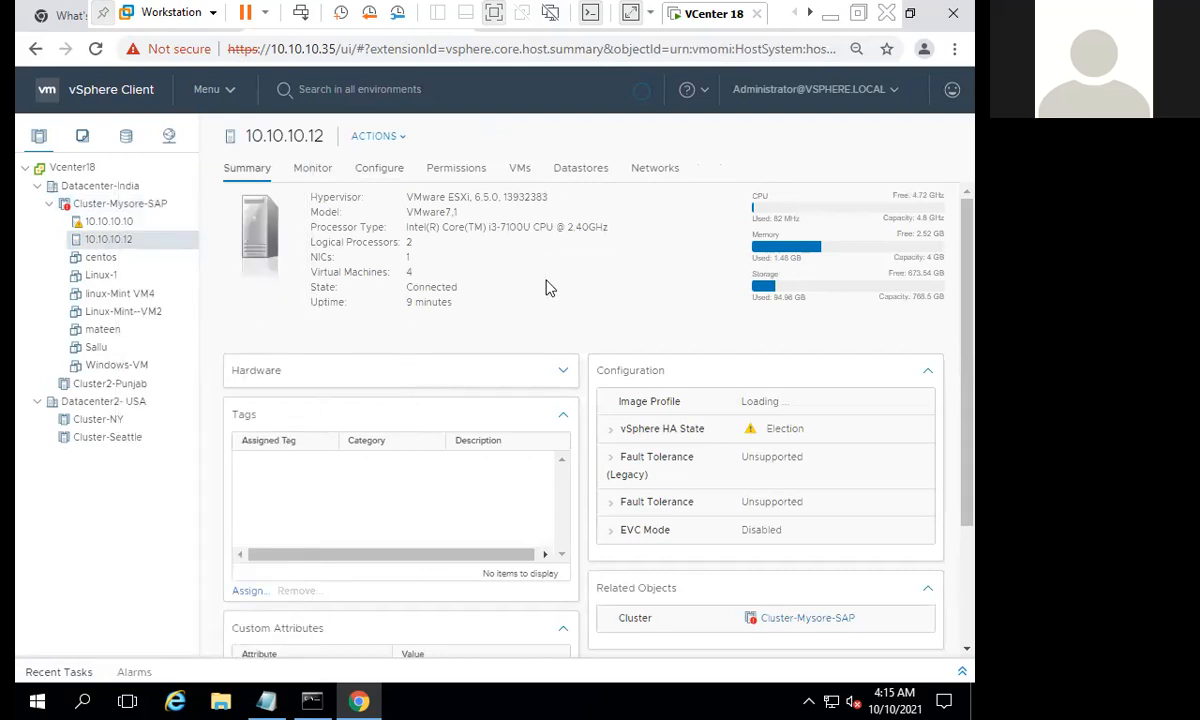
# - Check whether the Reconfigure for vSphere HA action is available for host 10.10.10.10, and dismiss its list of actions
pyautogui.click(130, 221)
pyautogui.rightClick(141, 222)
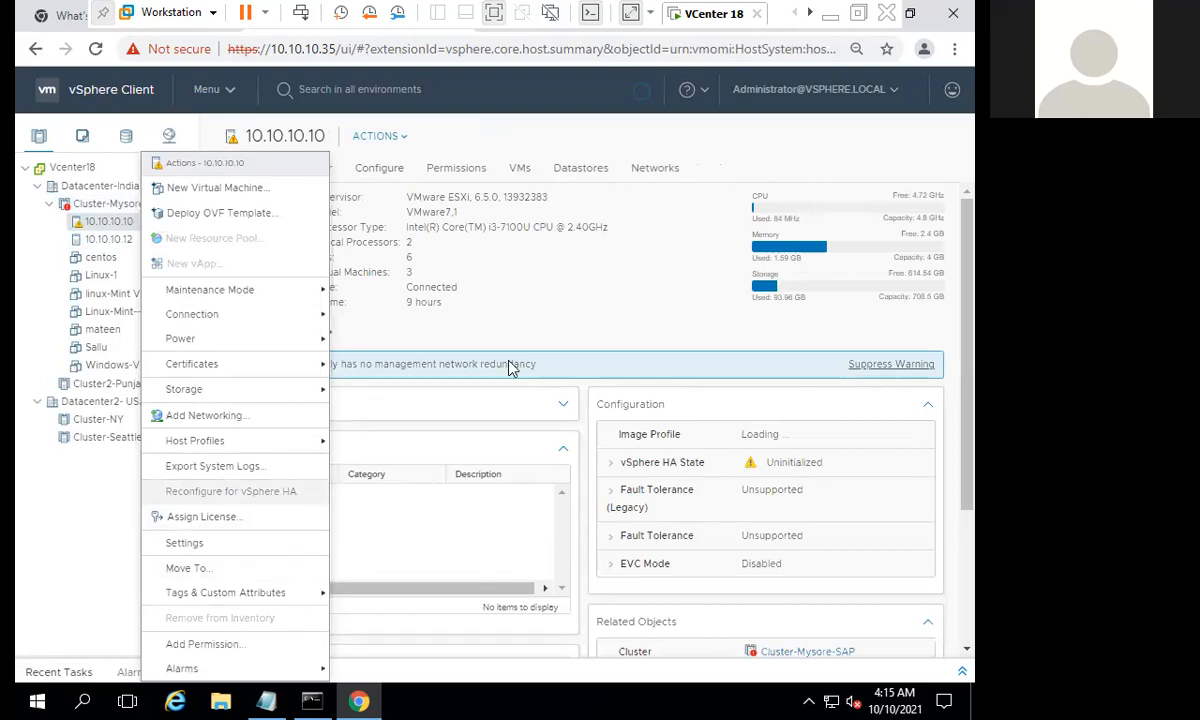
pyautogui.click(533, 279)
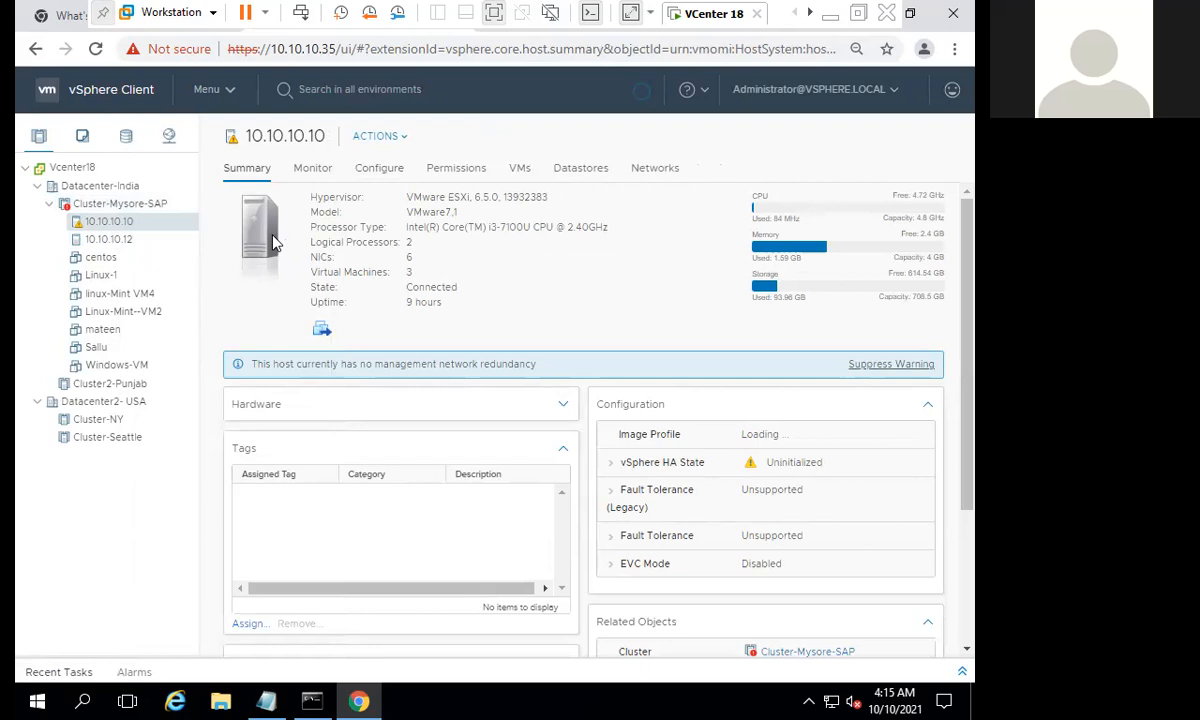
# - Expand the vSphere HA state of host 10.10.10.10 and read its status and description
pyautogui.click(612, 470)
pyautogui.scroll(-1, 788, 470)
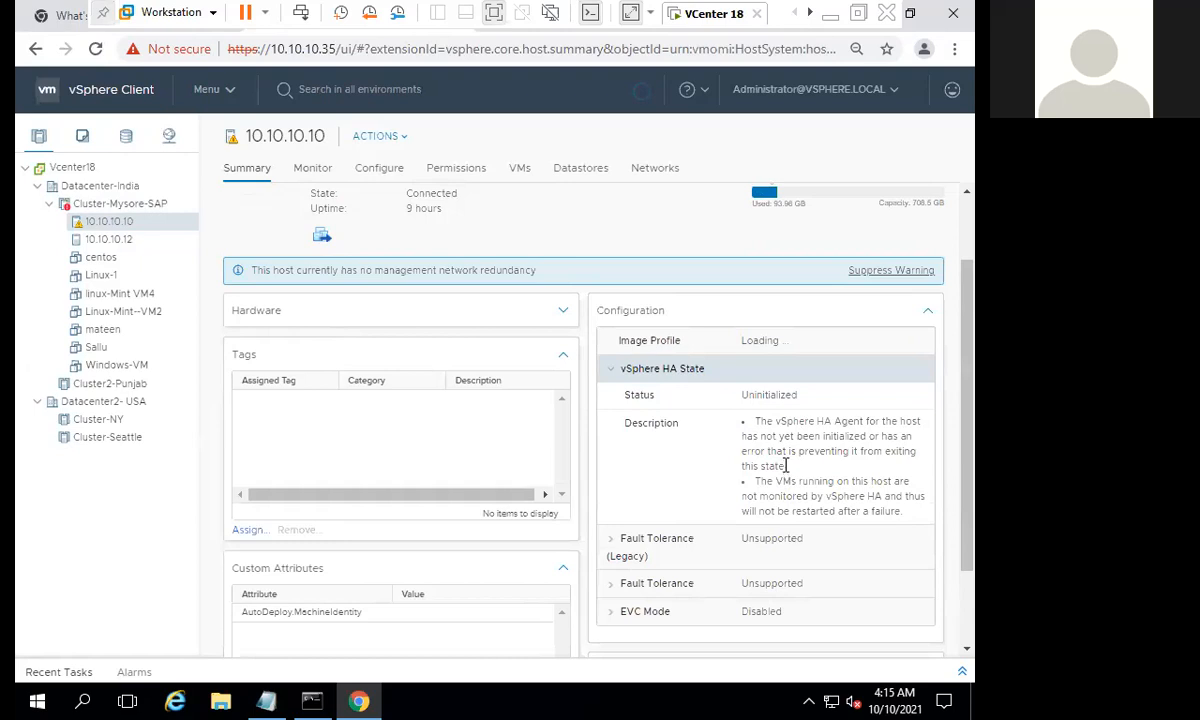
pyautogui.moveTo(750, 452)
pyautogui.mouseDown()
pyautogui.moveTo(790, 455)
pyautogui.moveTo(767, 468)
pyautogui.mouseUp()
pyautogui.scroll(1, 388, 282)
# - Open the monitoring view of host 10.10.10.10 and review its task list and its events
pyautogui.click(313, 167)
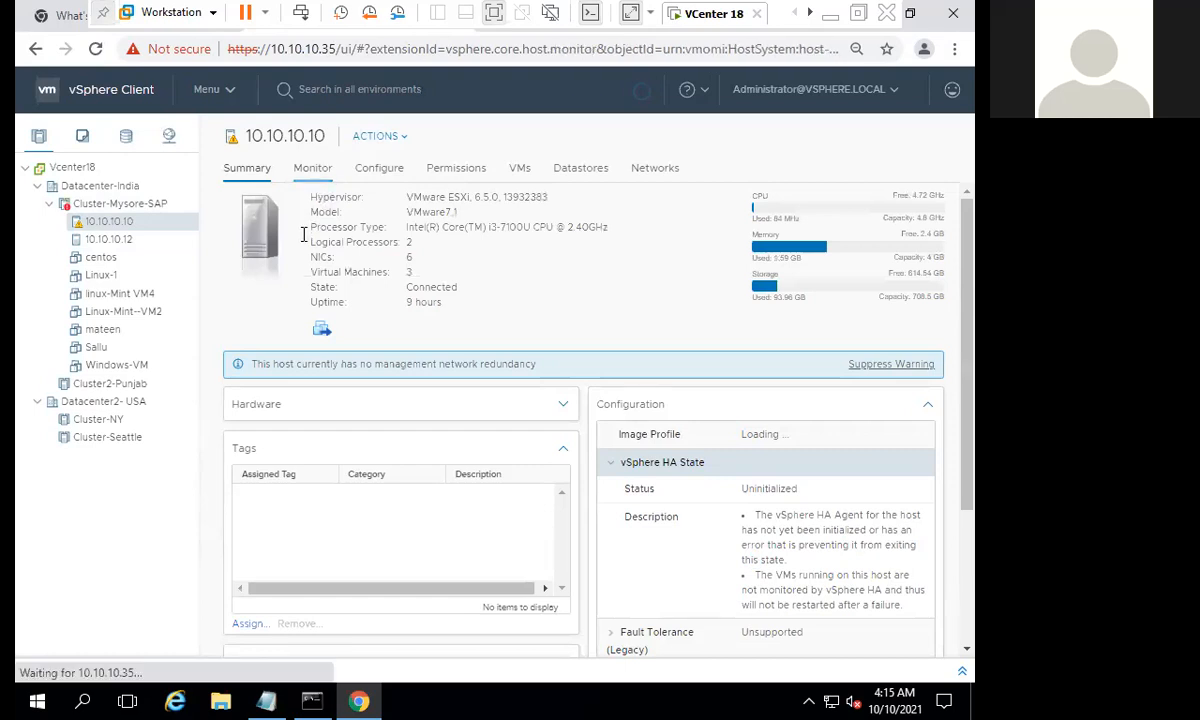
pyautogui.click(272, 328)
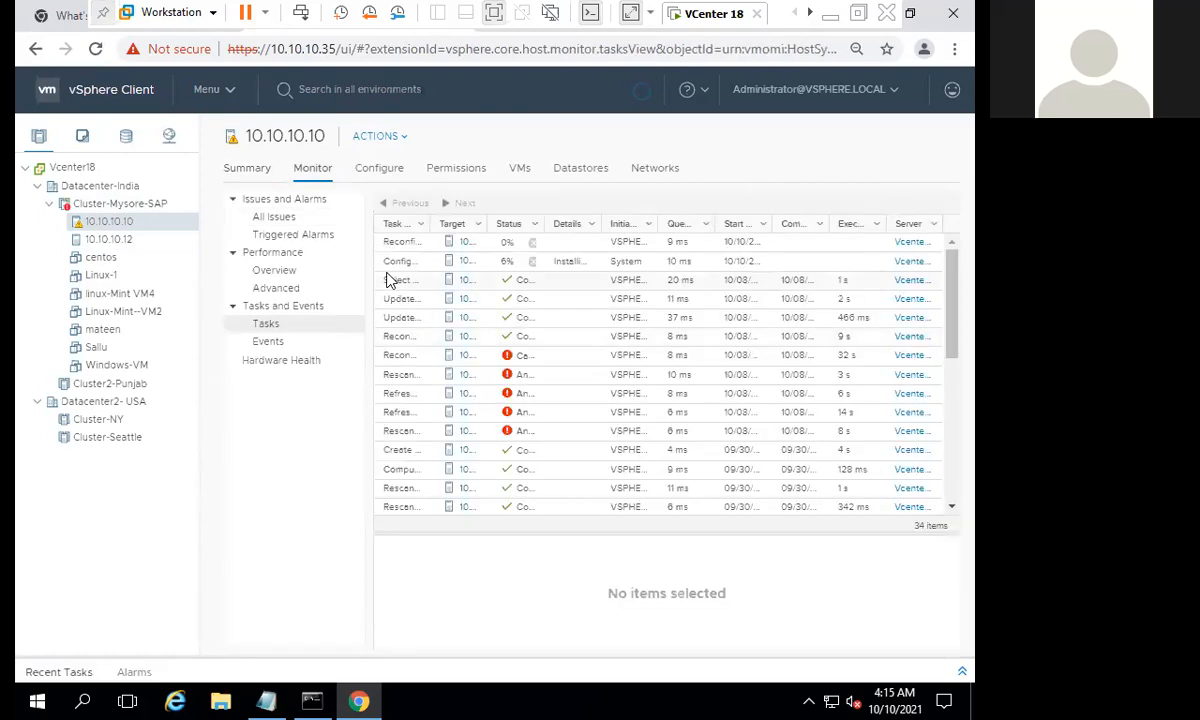
pyautogui.click(276, 340)
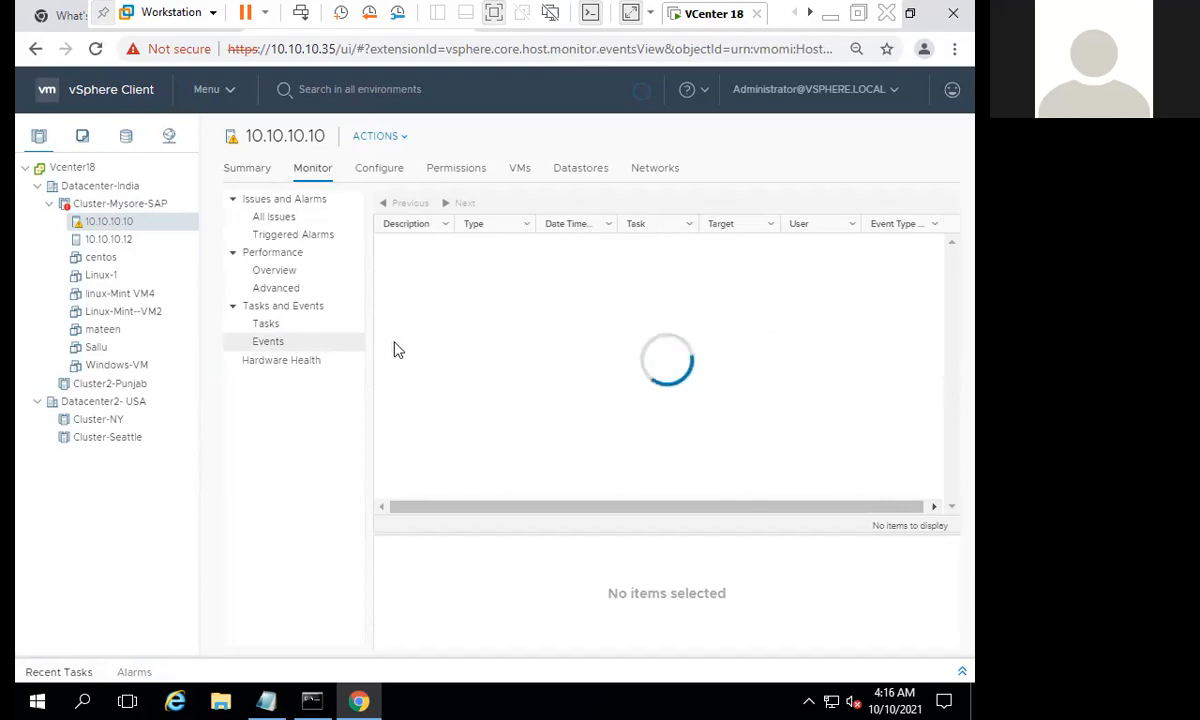
# - Select the Configuring vSphere HA task of host 10.10.10.10 and widen the Details, Task Name and Status columns to read it
pyautogui.click(306, 326)
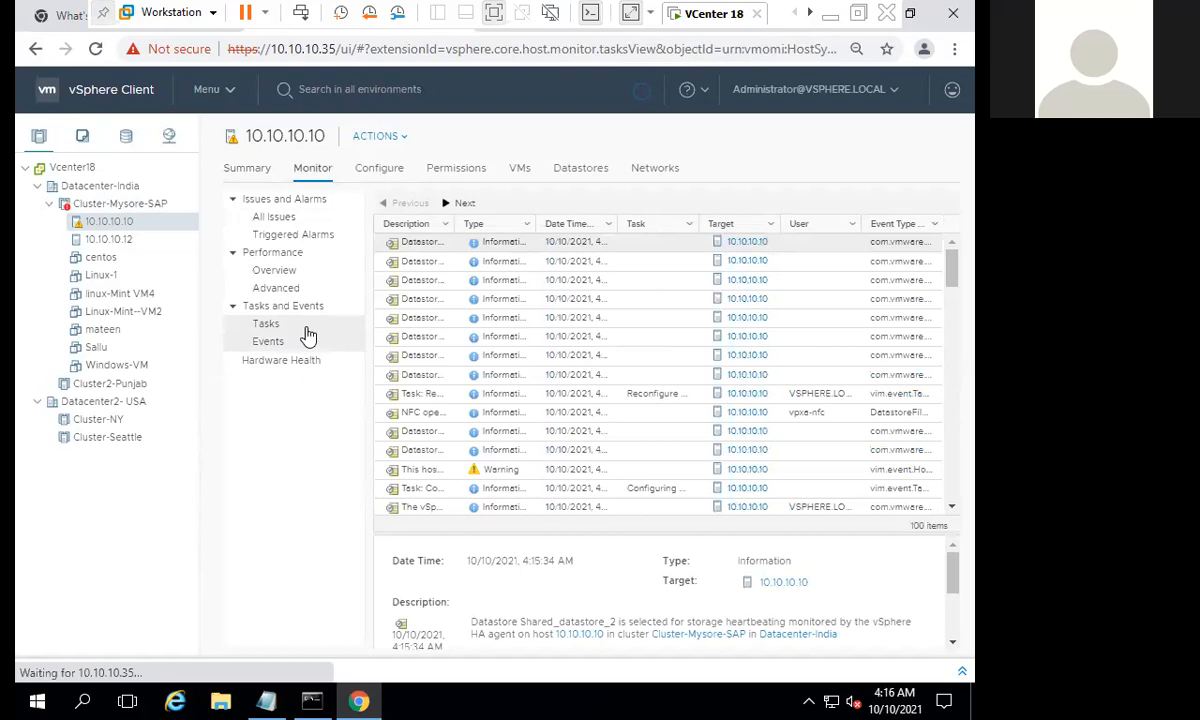
pyautogui.click(565, 263)
pyautogui.moveTo(601, 226); pyautogui.dragTo(745, 225)
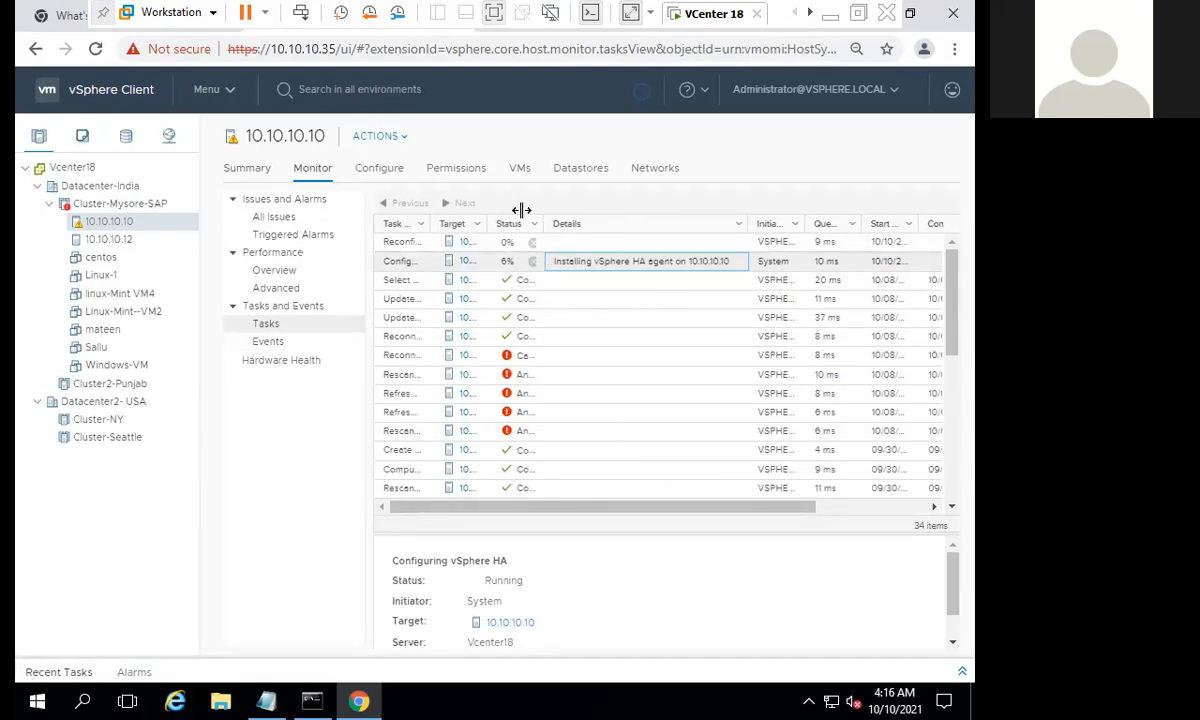
pyautogui.moveTo(521, 210); pyautogui.dragTo(521, 212)
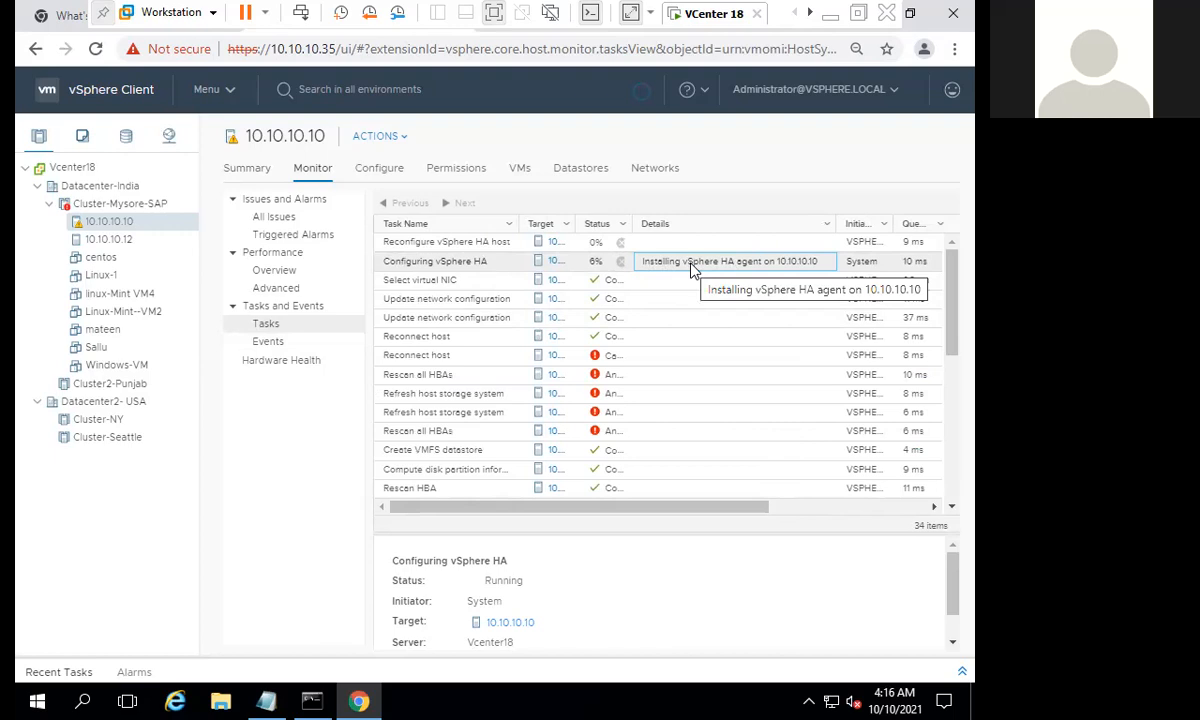
pyautogui.moveTo(633, 225); pyautogui.dragTo(668, 226)
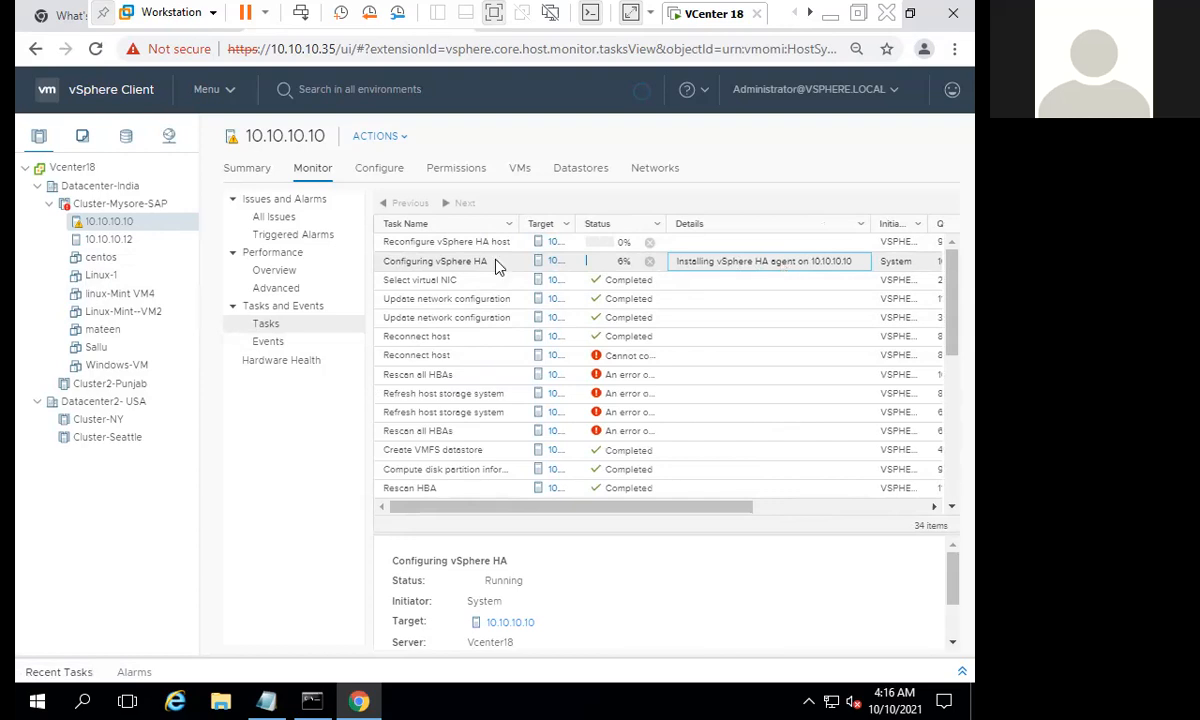
# - Inspect the running Reconfigure vSphere HA host task of host 10.10.10.12 with its details, and return to host 10.10.10.10
pyautogui.click(125, 240)
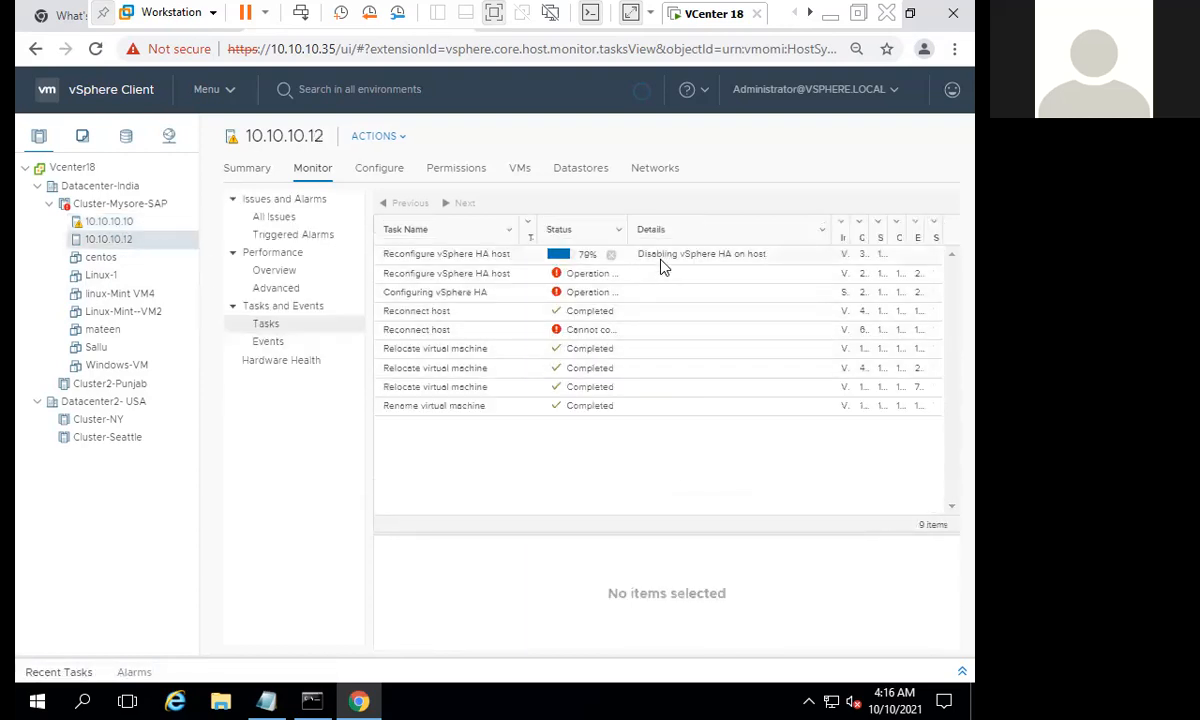
pyautogui.click(660, 259)
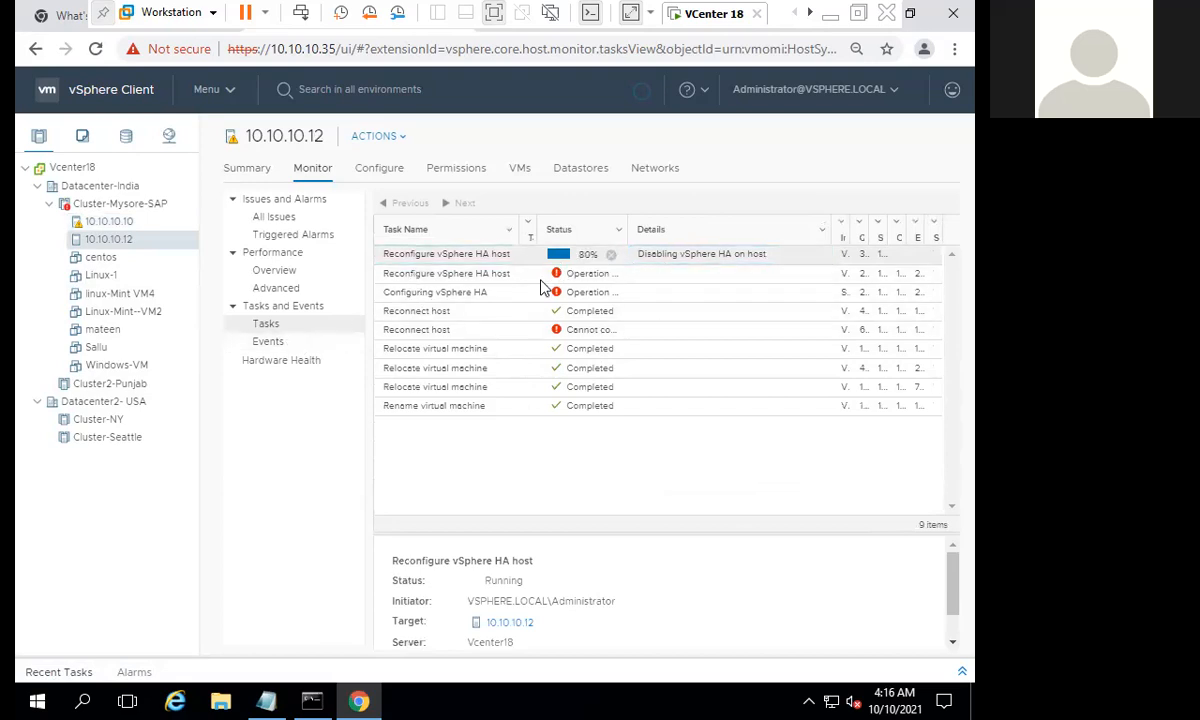
pyautogui.moveTo(952, 580); pyautogui.dragTo(956, 612)
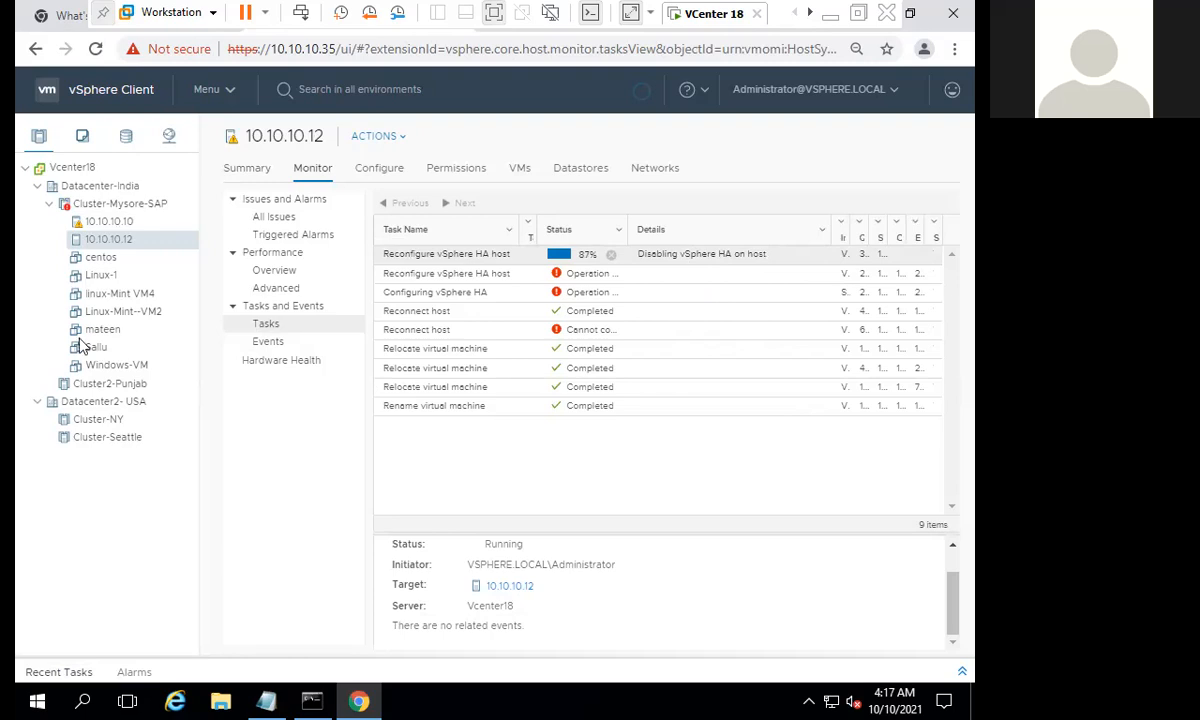
pyautogui.click(113, 221)
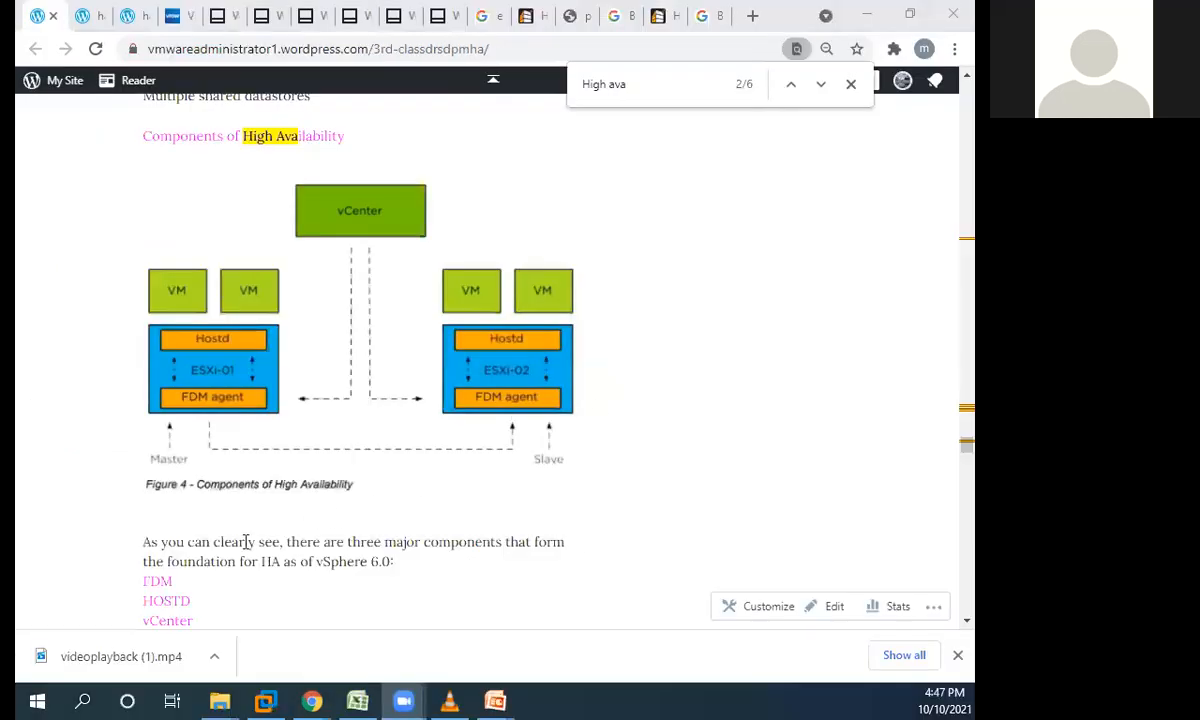
# - Review the Components of High Availability section on the WordPress notes page, highlighting FDM and HOSTD in the component list
pyautogui.moveTo(177, 543); pyautogui.dragTo(328, 542)
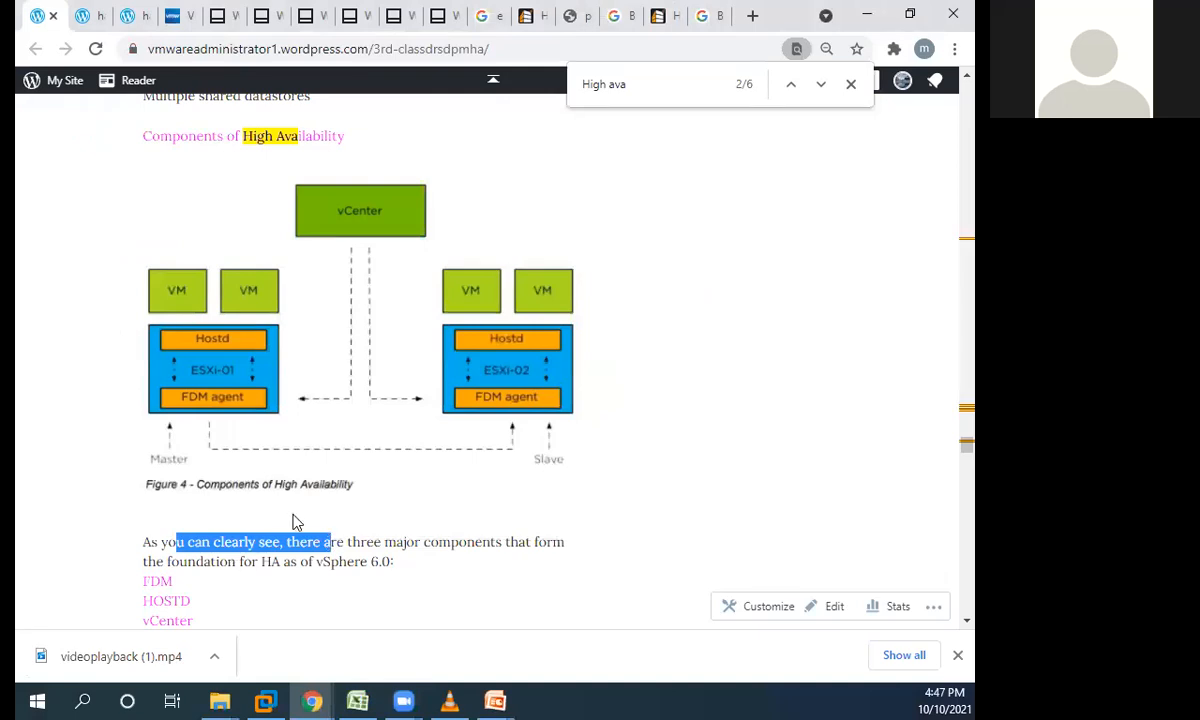
pyautogui.scroll(-2, 258, 456)
pyautogui.scroll(-4, 335, 420)
pyautogui.scroll(1, 330, 408)
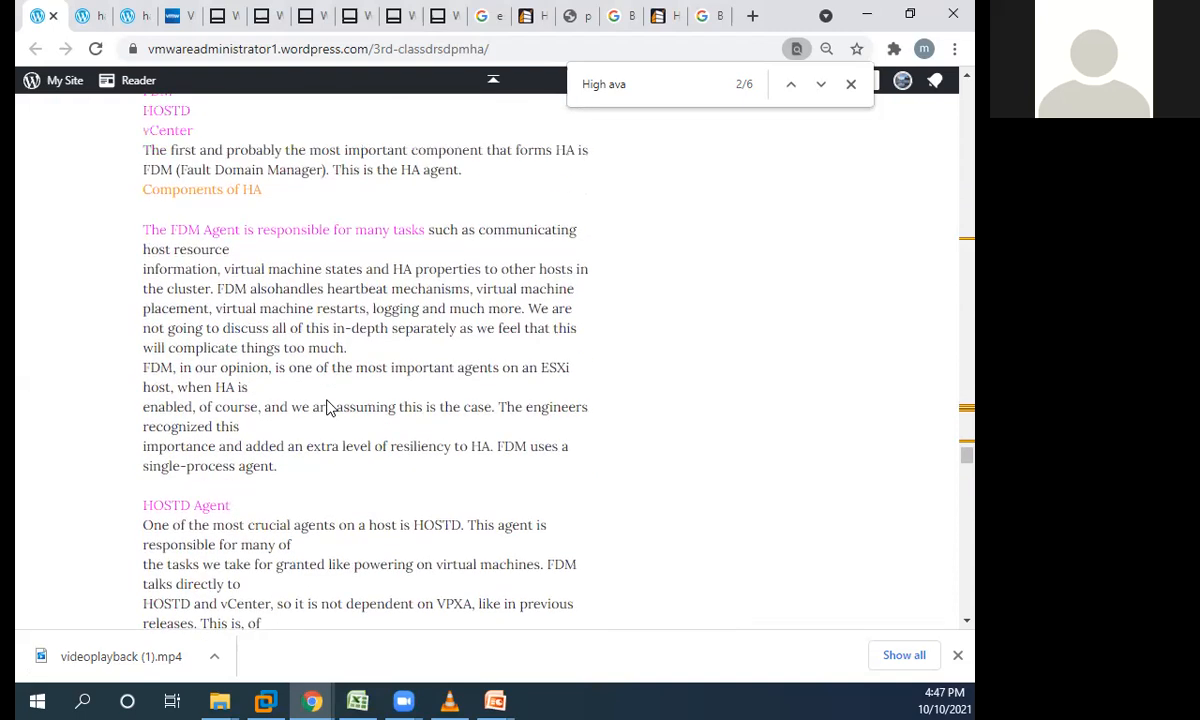
pyautogui.scroll(1, 249, 234)
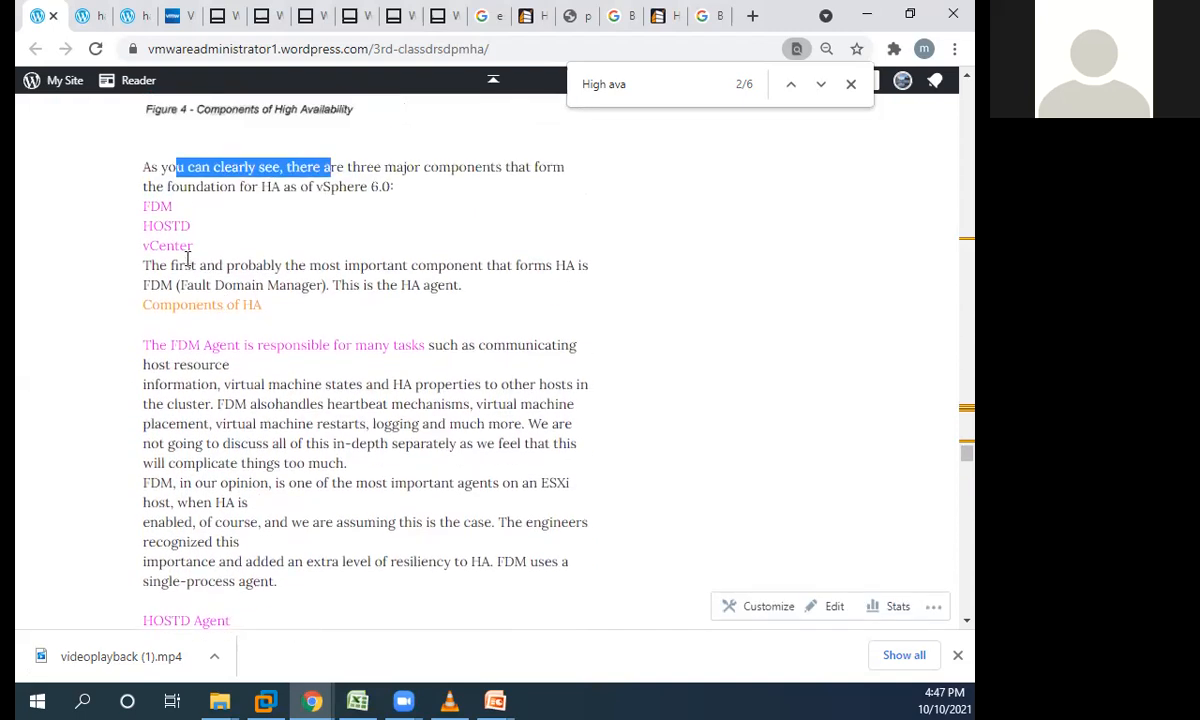
pyautogui.moveTo(143, 206); pyautogui.dragTo(190, 226)
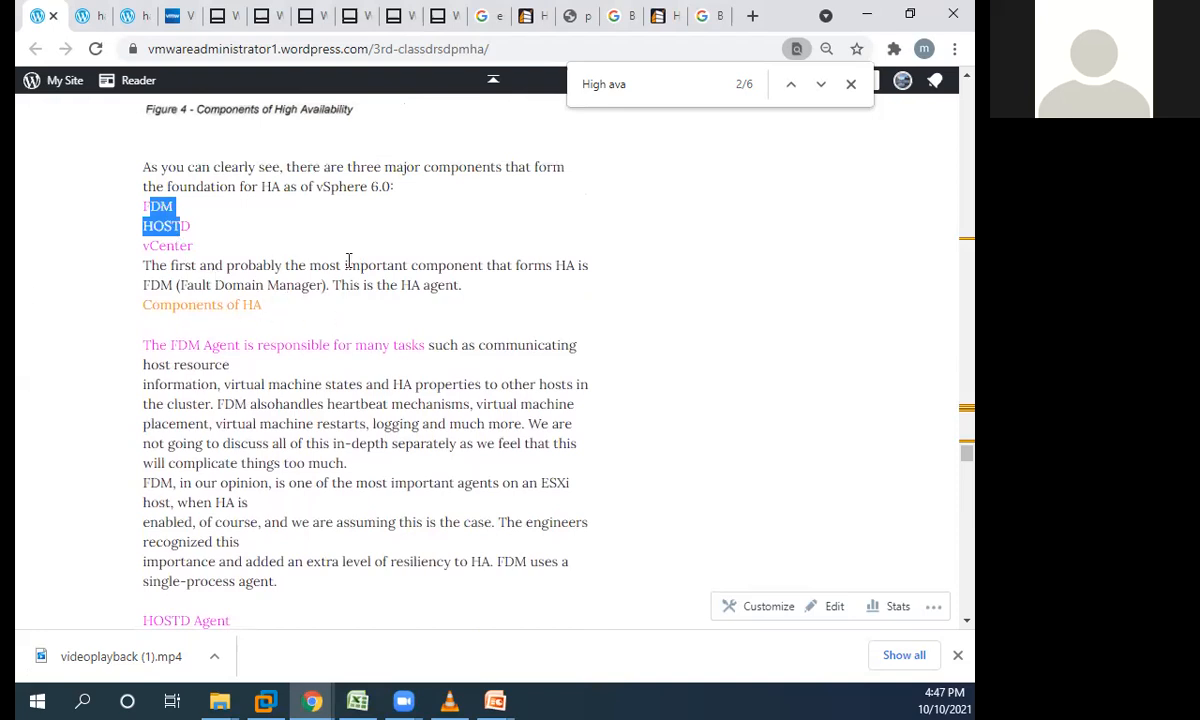
# - Read through the FDM Agent and HOSTD Agent sections of the notes, highlighting their text
pyautogui.scroll(-2, 285, 270)
pyautogui.moveTo(142, 157); pyautogui.dragTo(584, 396)
pyautogui.scroll(-1, 402, 397)
pyautogui.moveTo(143, 330); pyautogui.dragTo(412, 536)
pyautogui.scroll(-3, 168, 406)
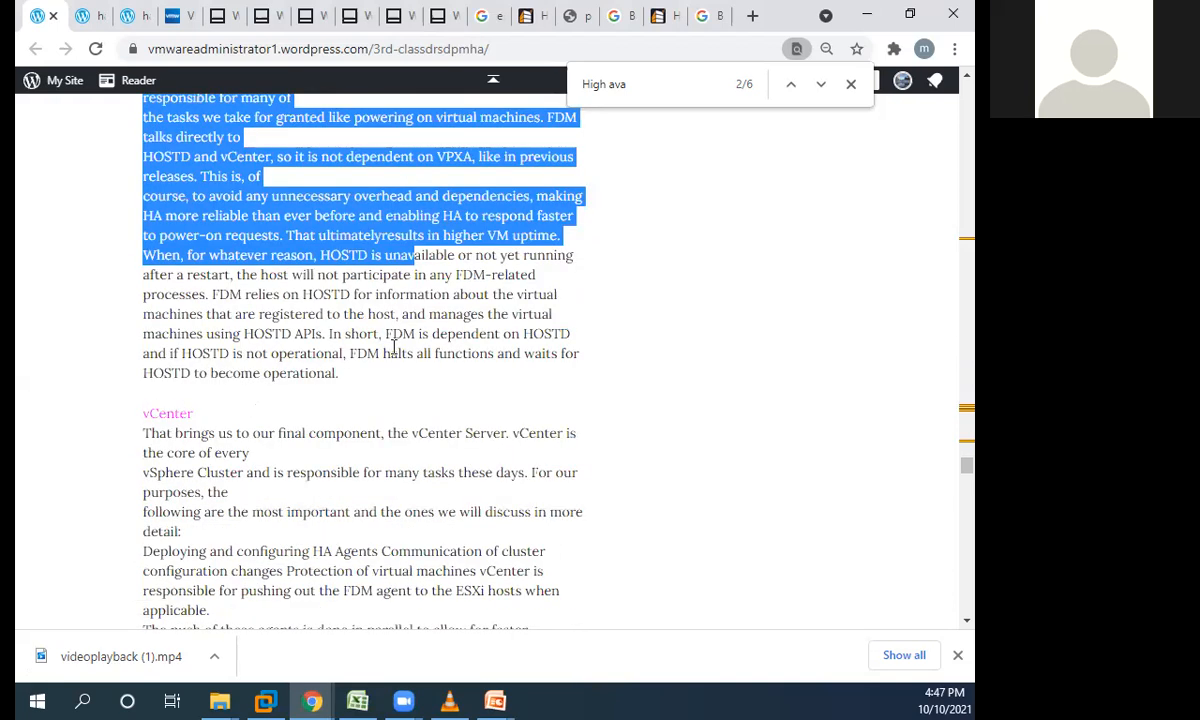
# - Review the vCenter section of the HA components and continue to the fundamental concepts of HA clusters
pyautogui.scroll(4, 276, 351)
pyautogui.scroll(-4, 276, 351)
pyautogui.scroll(-3, 203, 343)
pyautogui.scroll(5, 203, 343)
pyautogui.moveTo(140, 408); pyautogui.dragTo(296, 435)
pyautogui.scroll(-9, 296, 437)
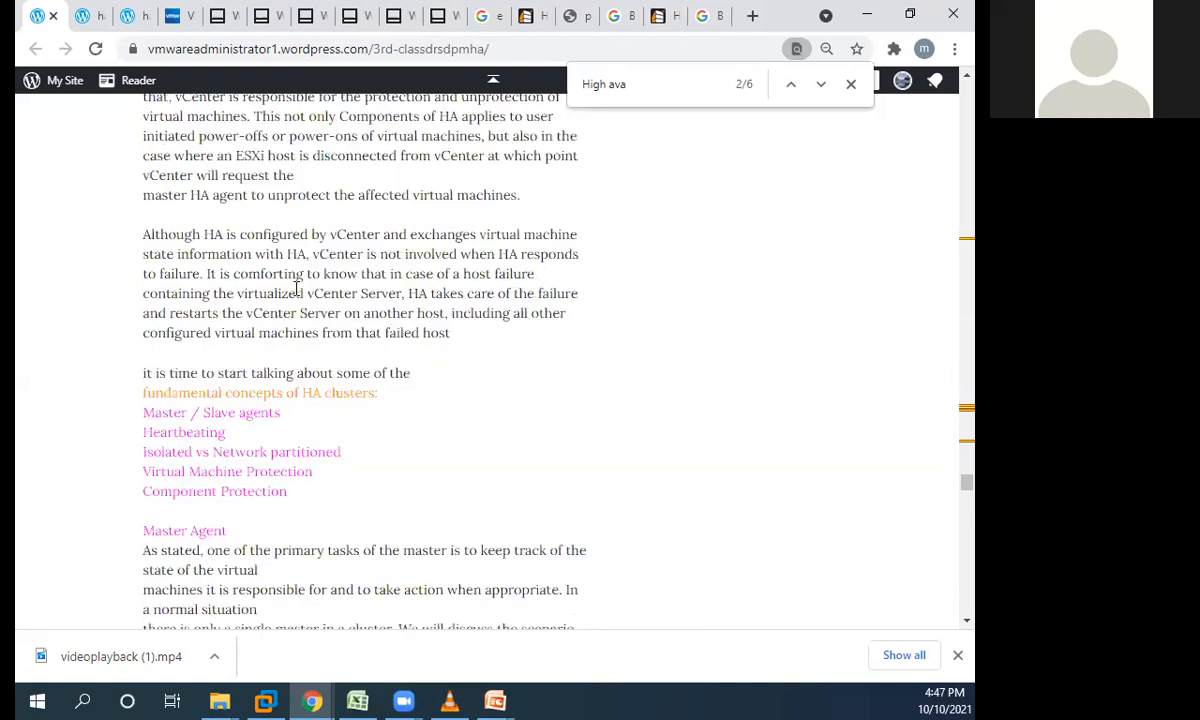
# - Read the Master Agent section, highlighting the passages on the master's primary tasks, taking action and datastore ownership
pyautogui.scroll(-4, 250, 447)
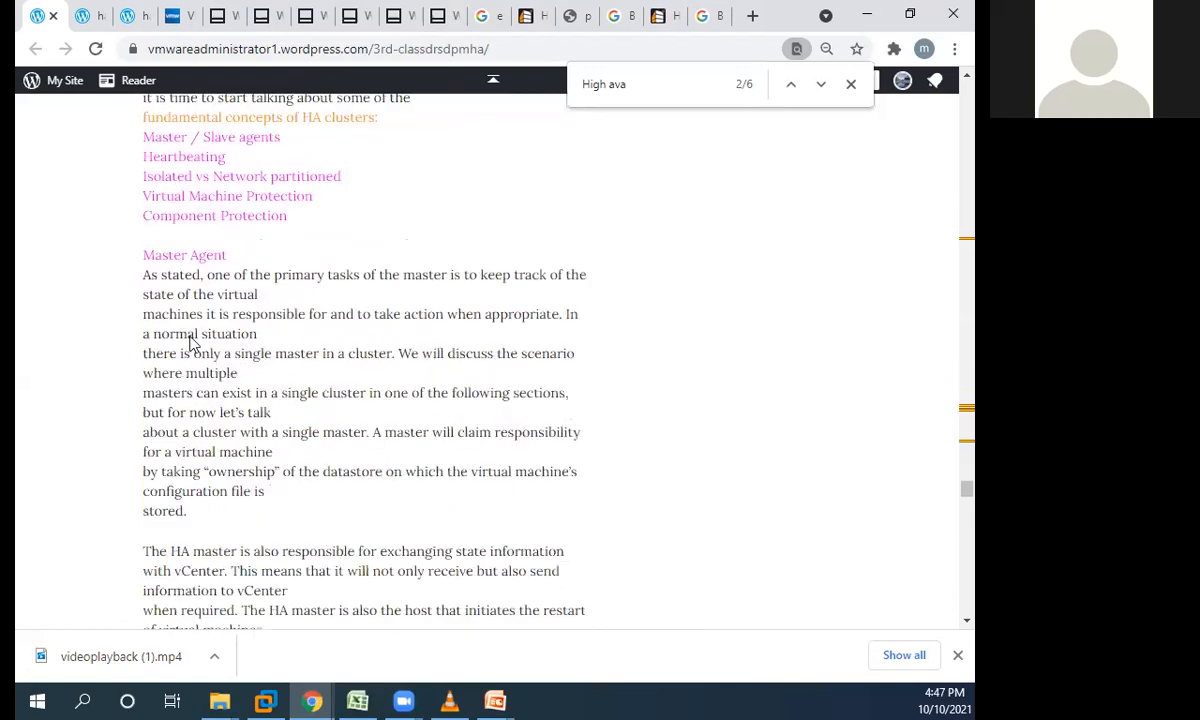
pyautogui.moveTo(142, 175); pyautogui.dragTo(324, 176)
pyautogui.click(262, 175)
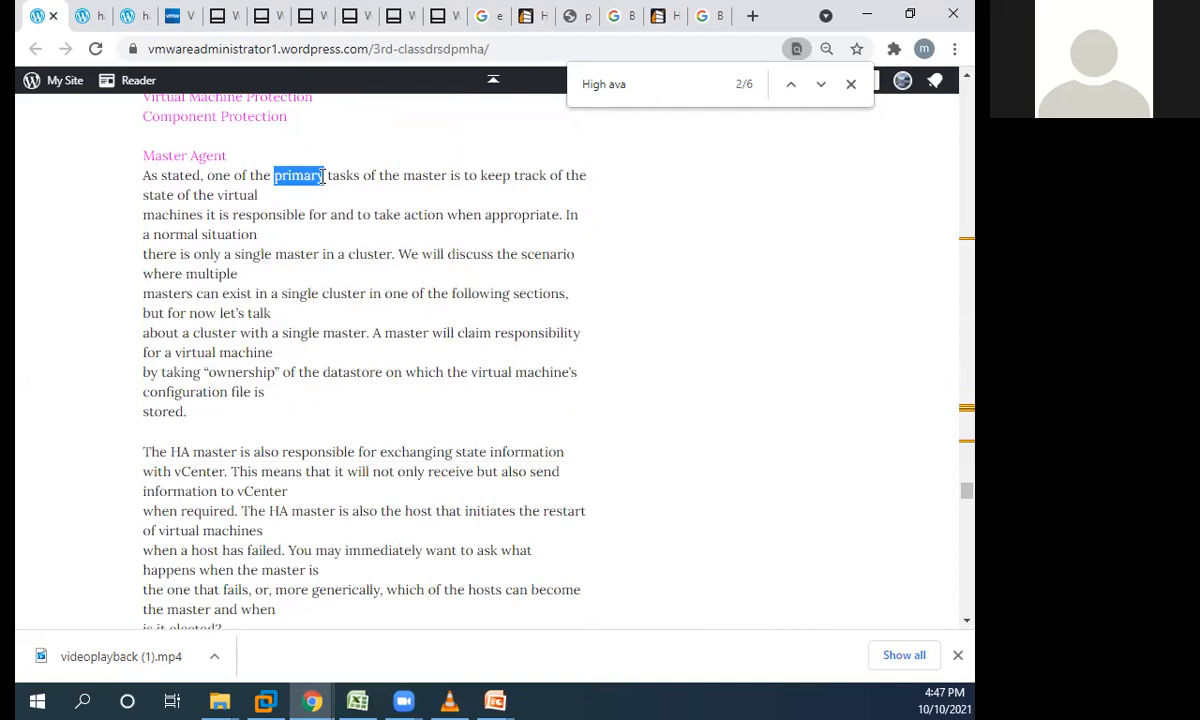
pyautogui.moveTo(295, 214); pyautogui.dragTo(463, 214)
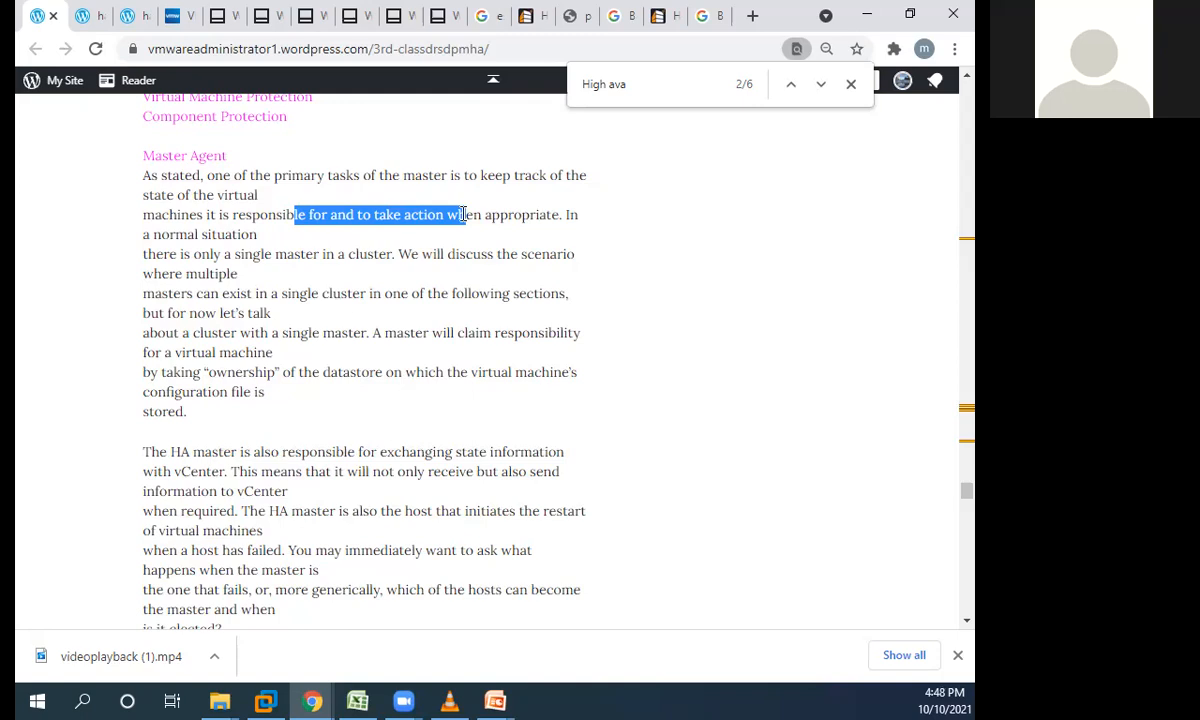
pyautogui.moveTo(235, 372); pyautogui.dragTo(341, 366)
pyautogui.scroll(-4, 341, 366)
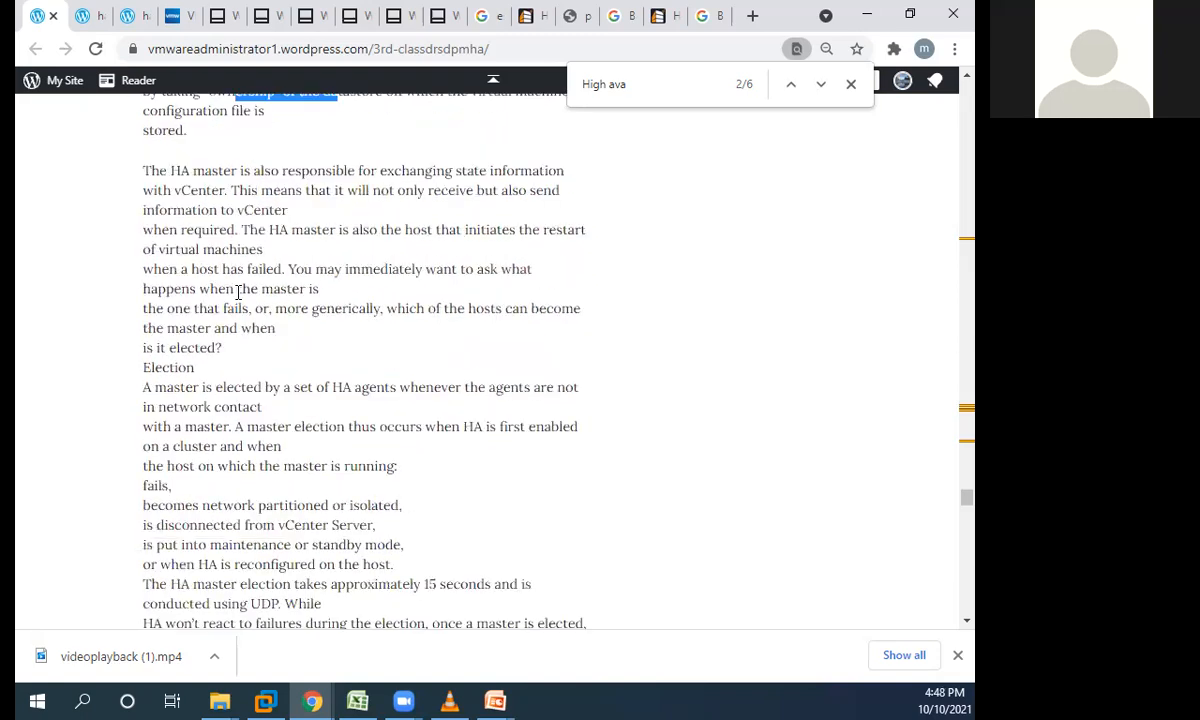
# - Find the Slaves section of the notes and highlight its description of slave responsibilities
pyautogui.scroll(-6, 232, 316)
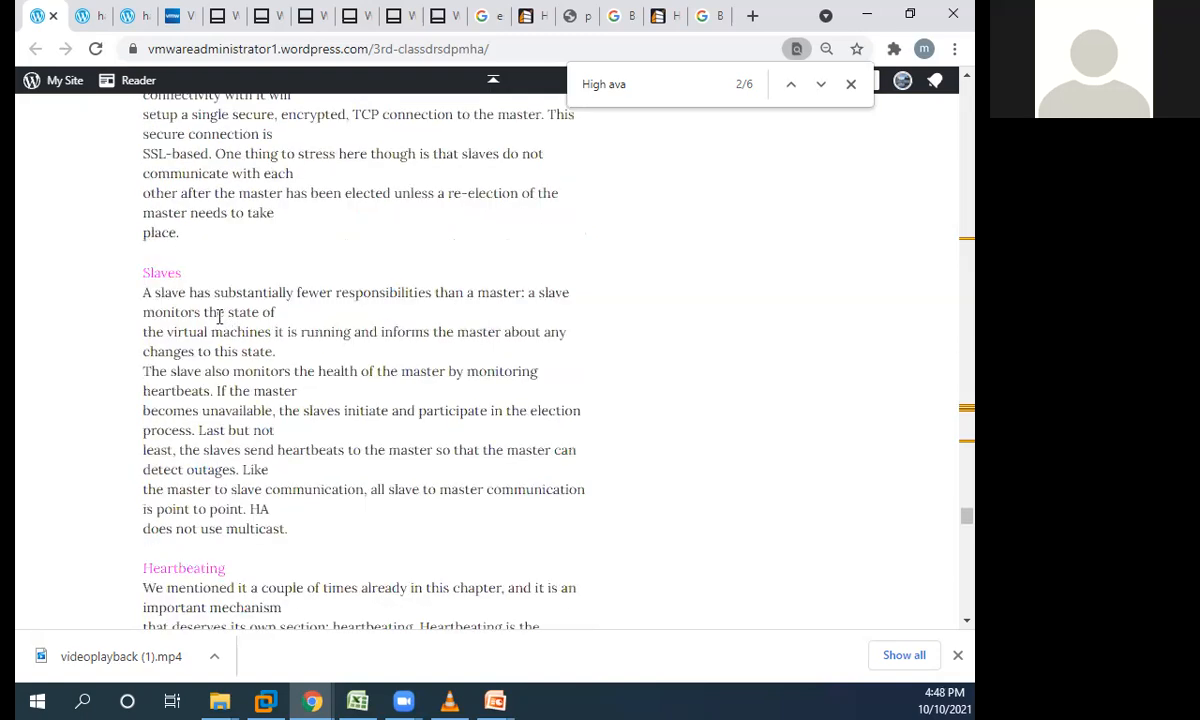
pyautogui.moveTo(140, 274); pyautogui.dragTo(268, 505)
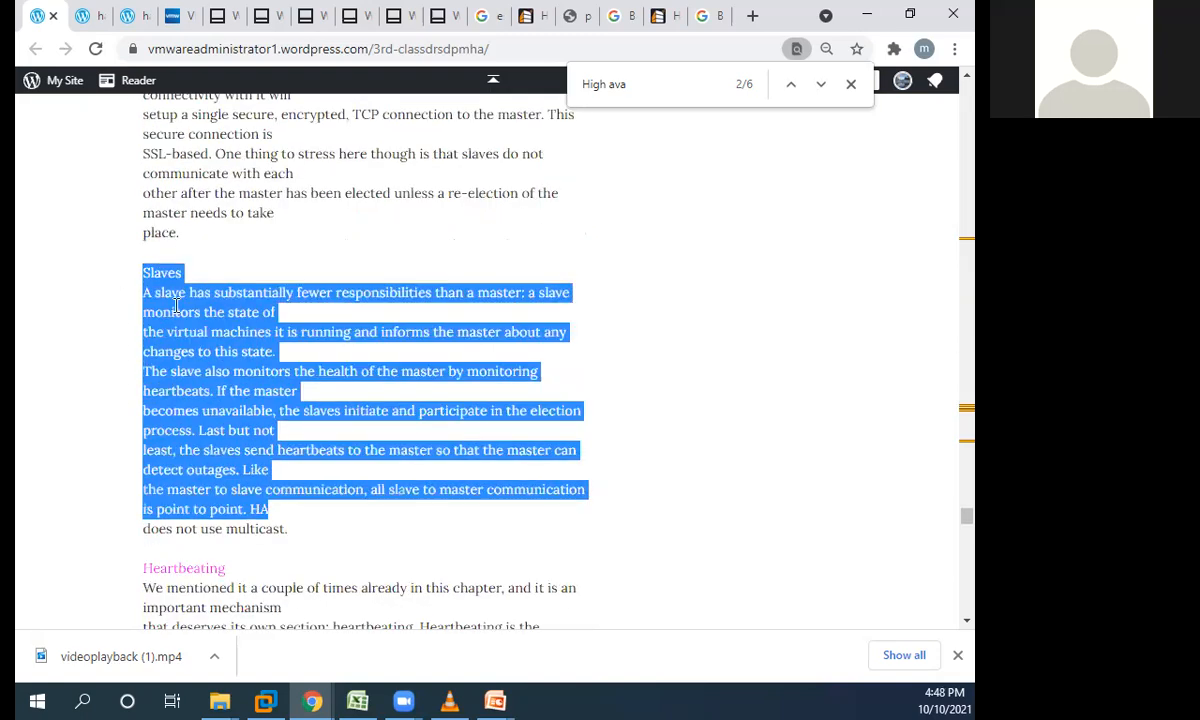
pyautogui.click(157, 280)
pyautogui.moveTo(151, 272); pyautogui.dragTo(227, 452)
pyautogui.scroll(-3, 240, 447)
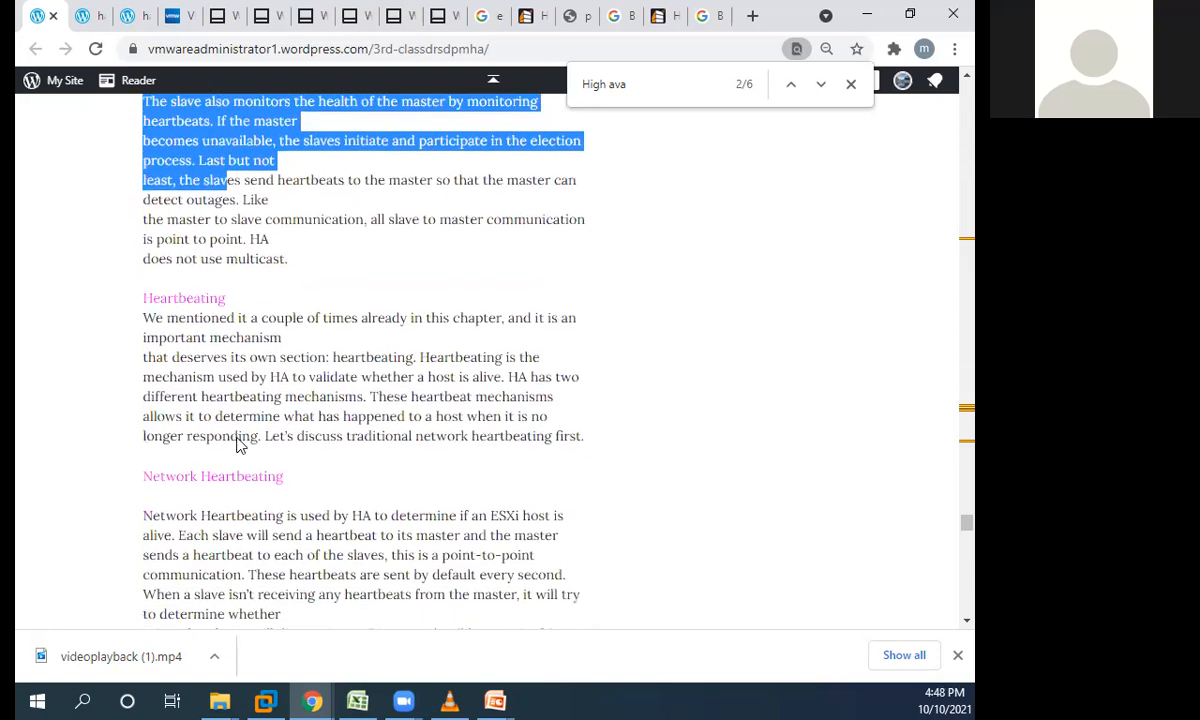
# - Point out the Heartbeating and Network Heartbeating sections by highlighting part of their headings
pyautogui.moveTo(173, 288); pyautogui.dragTo(195, 290)
pyautogui.moveTo(276, 465); pyautogui.dragTo(225, 465)
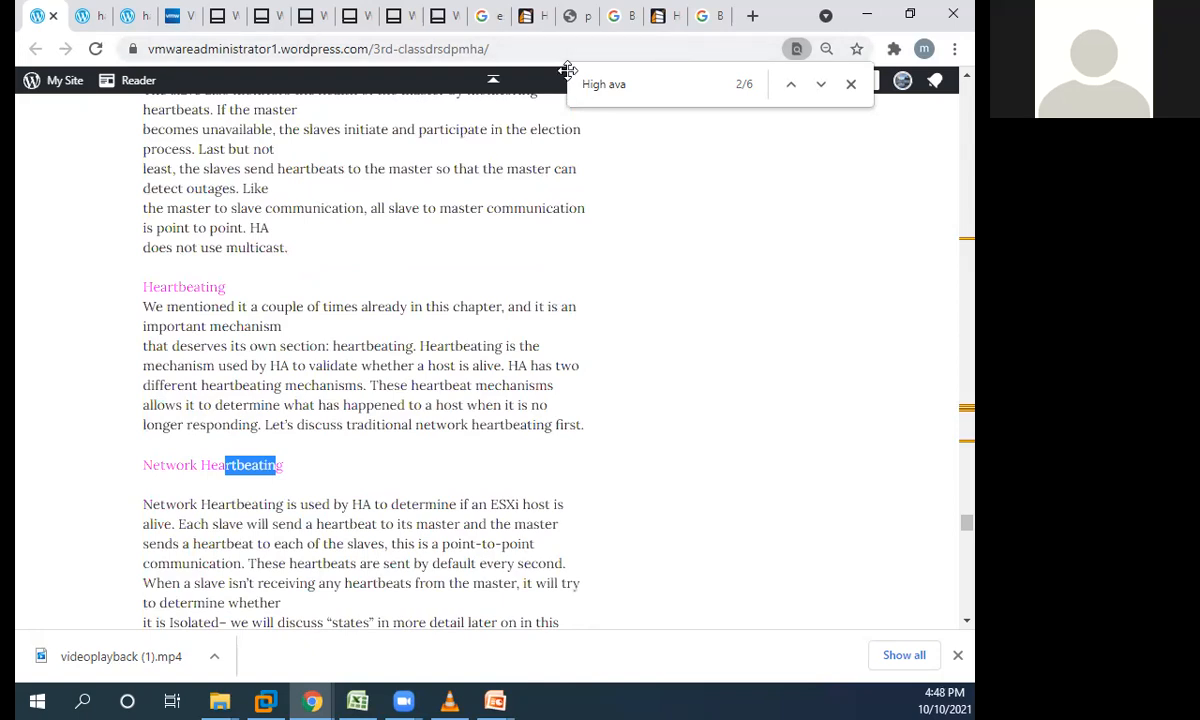
pyautogui.click(751, 94)
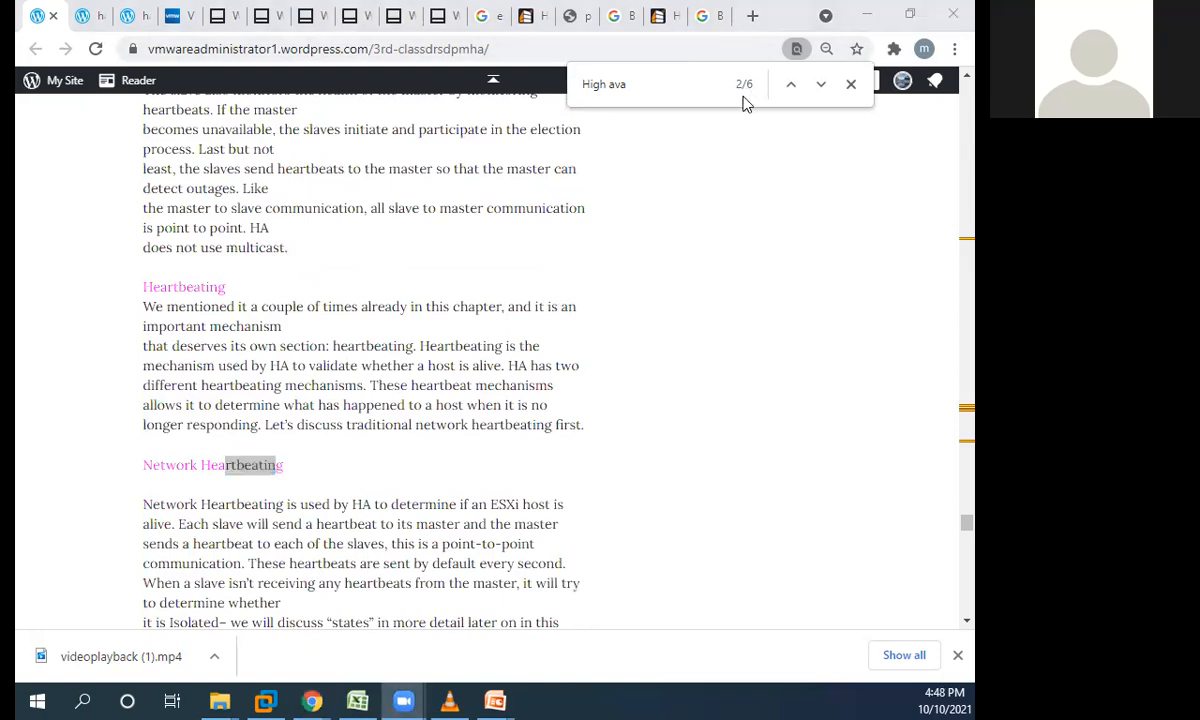